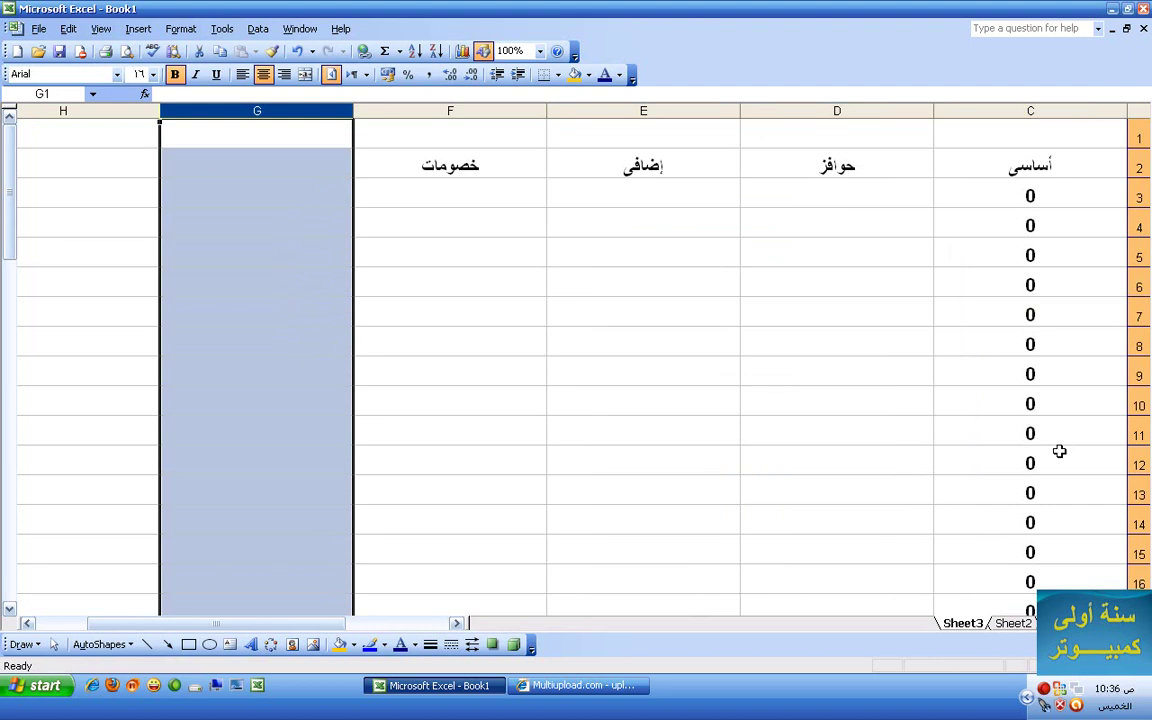
- Paste the helper numbers back into column G, then hide column G
key("ctrl+v")
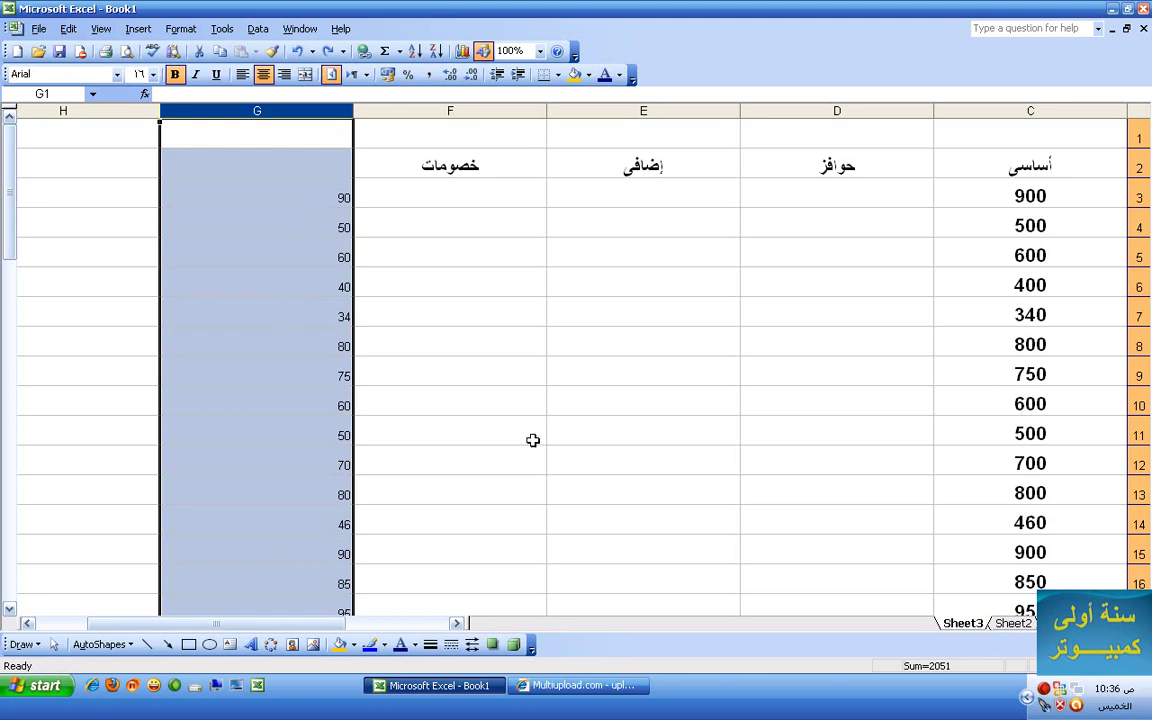
left_click(301, 172)
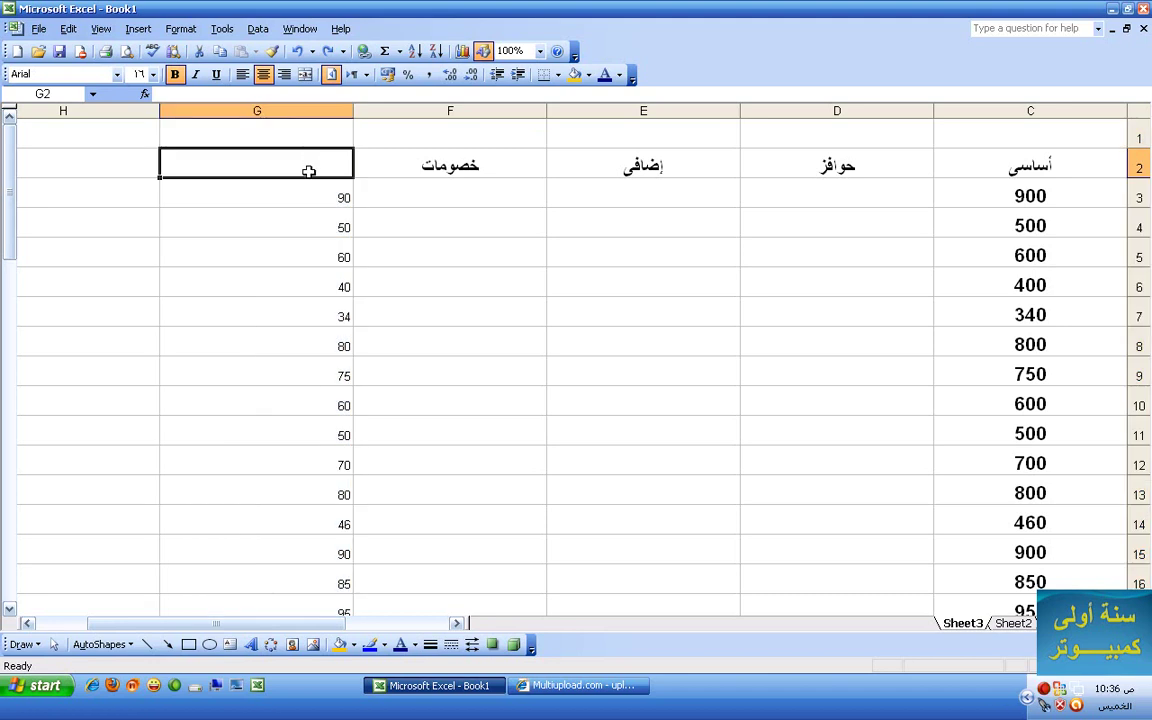
left_click(284, 122)
left_click(284, 108)
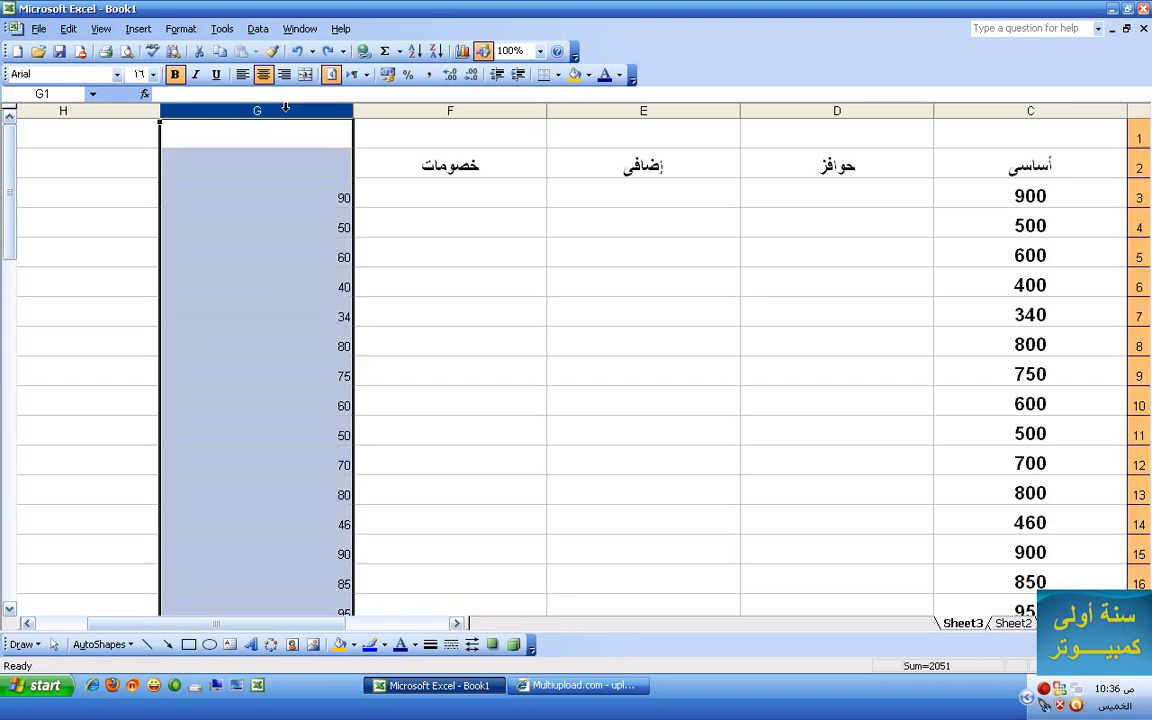
left_click(185, 29)
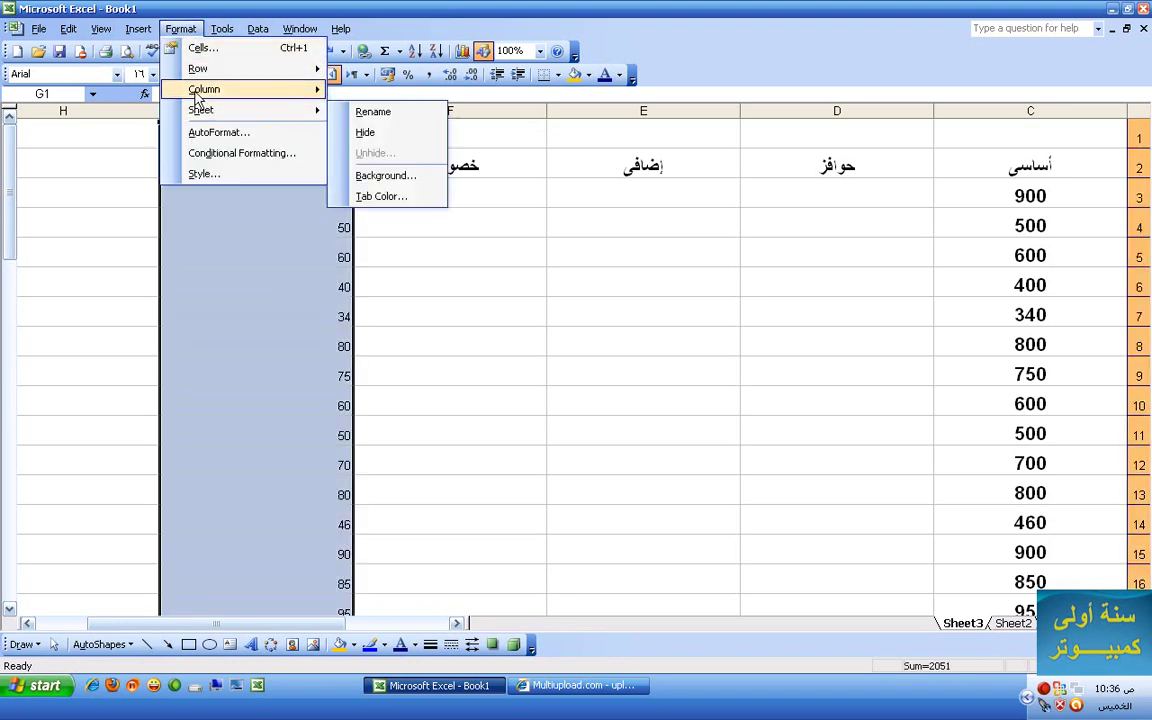
mouse_move(218, 33)
mouse_move(180, 30)
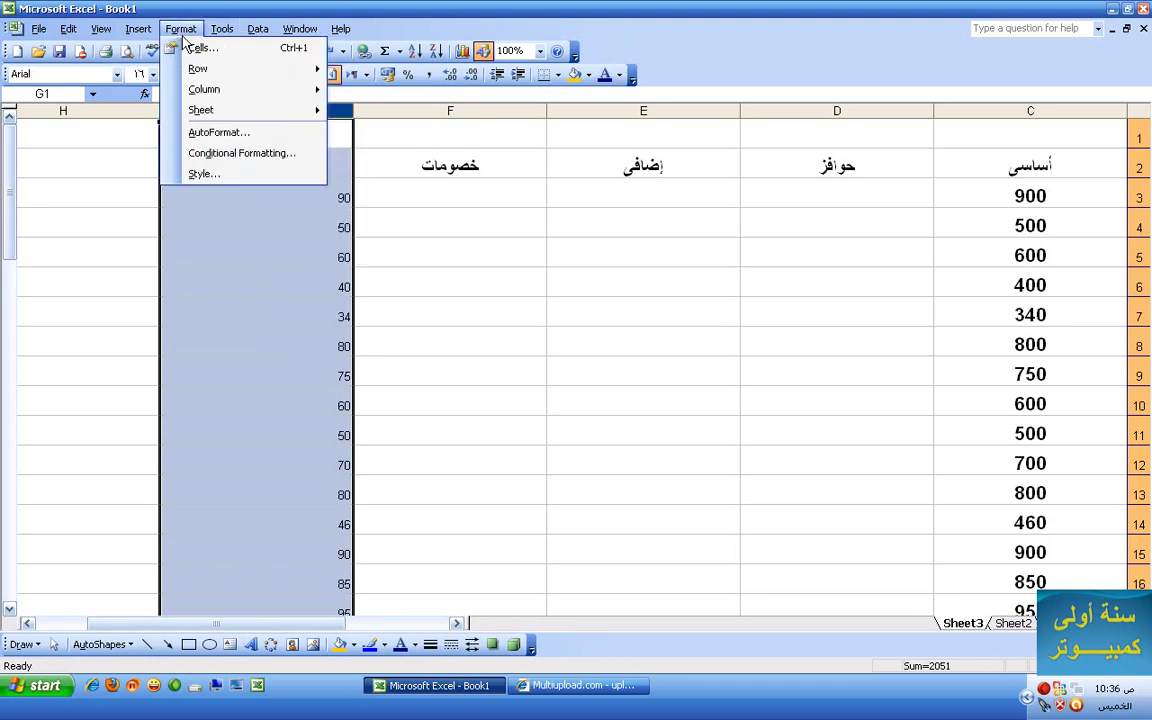
mouse_move(187, 94)
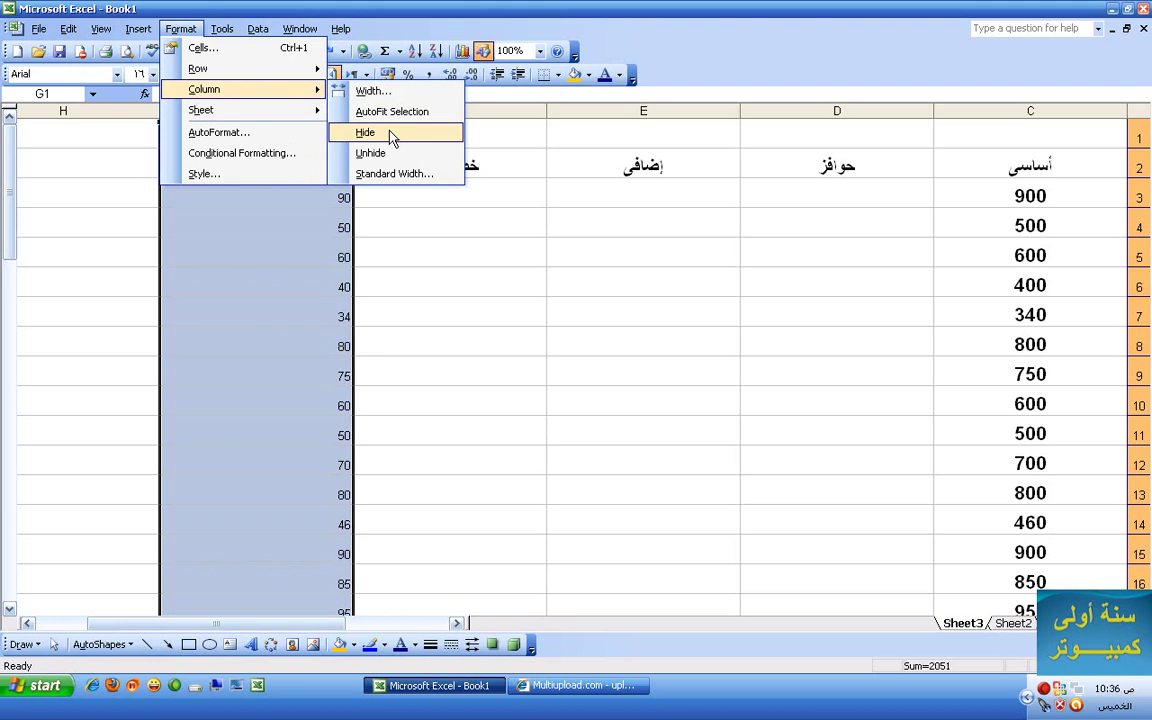
left_click(391, 135)
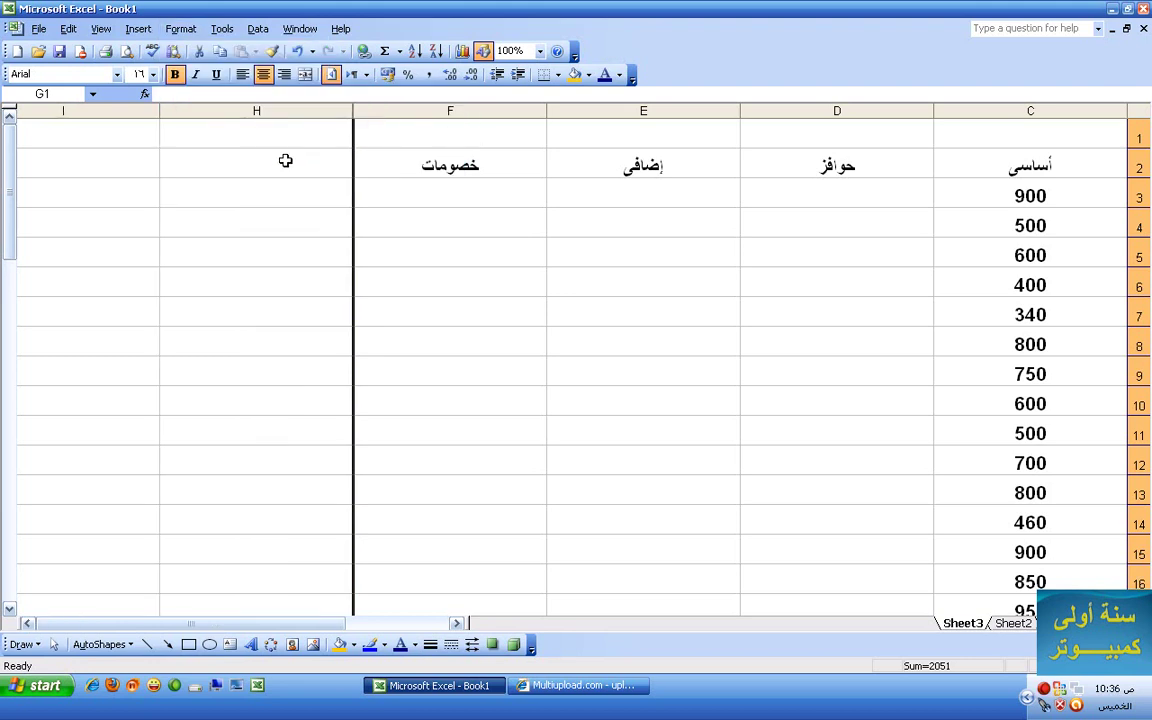
- Enter =.1*C3 in D3 and fill it down to D32 for 10% incentives
left_click(343, 141)
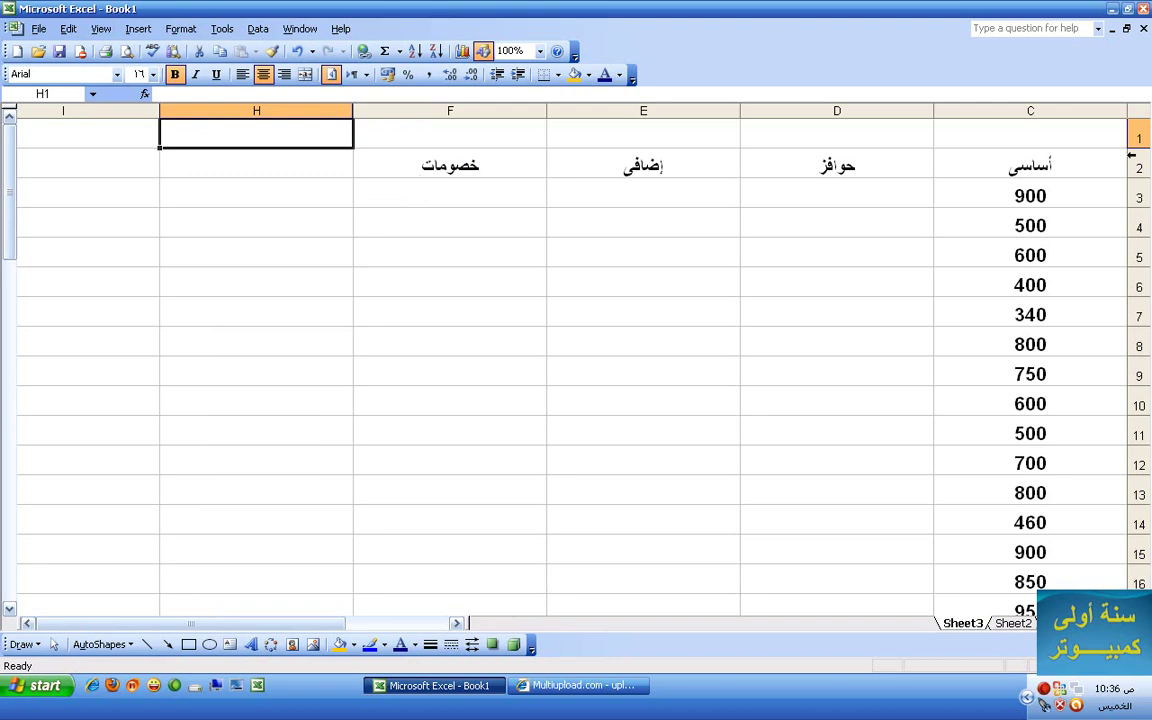
scroll(910, 300, "down", 2)
scroll(931, 281, "up", 2)
left_click_drag(292, 623, 375, 623)
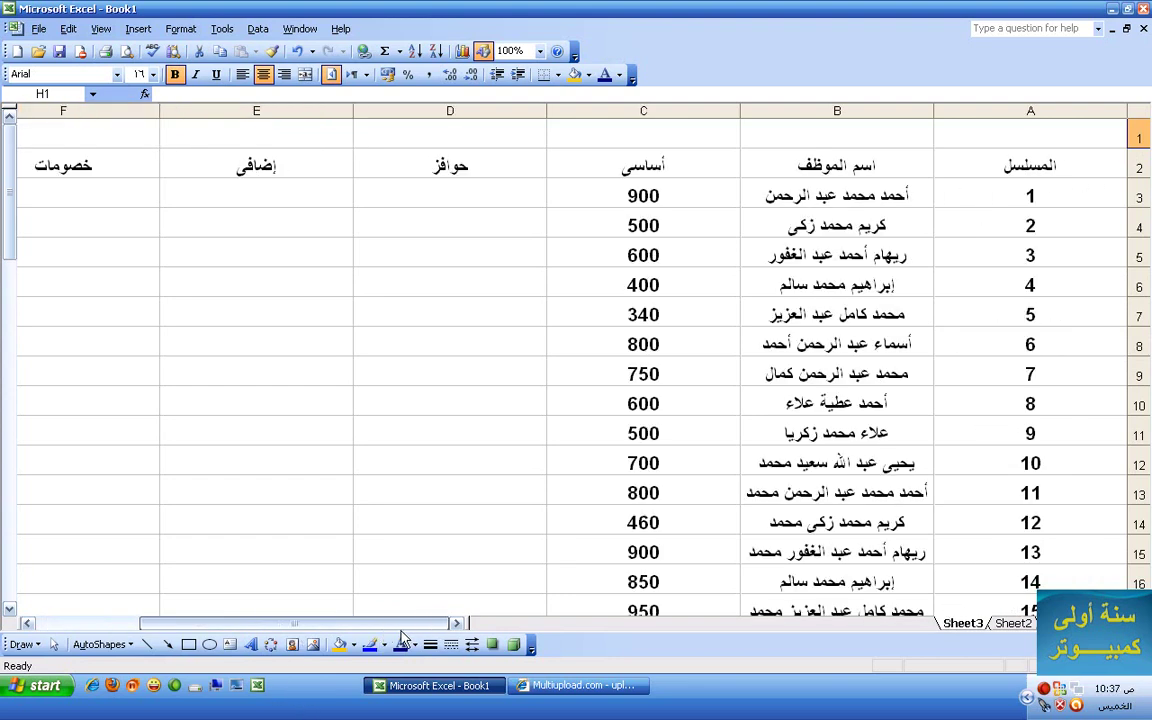
left_click(496, 192)
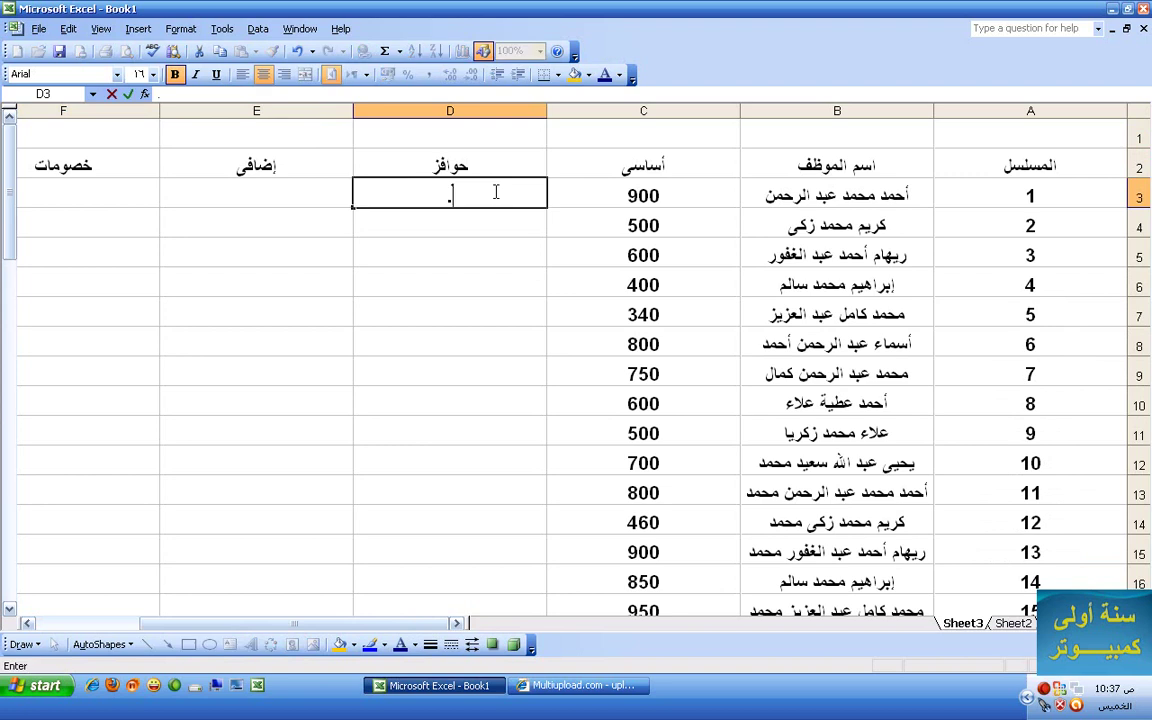
type("text \"=.1\"")
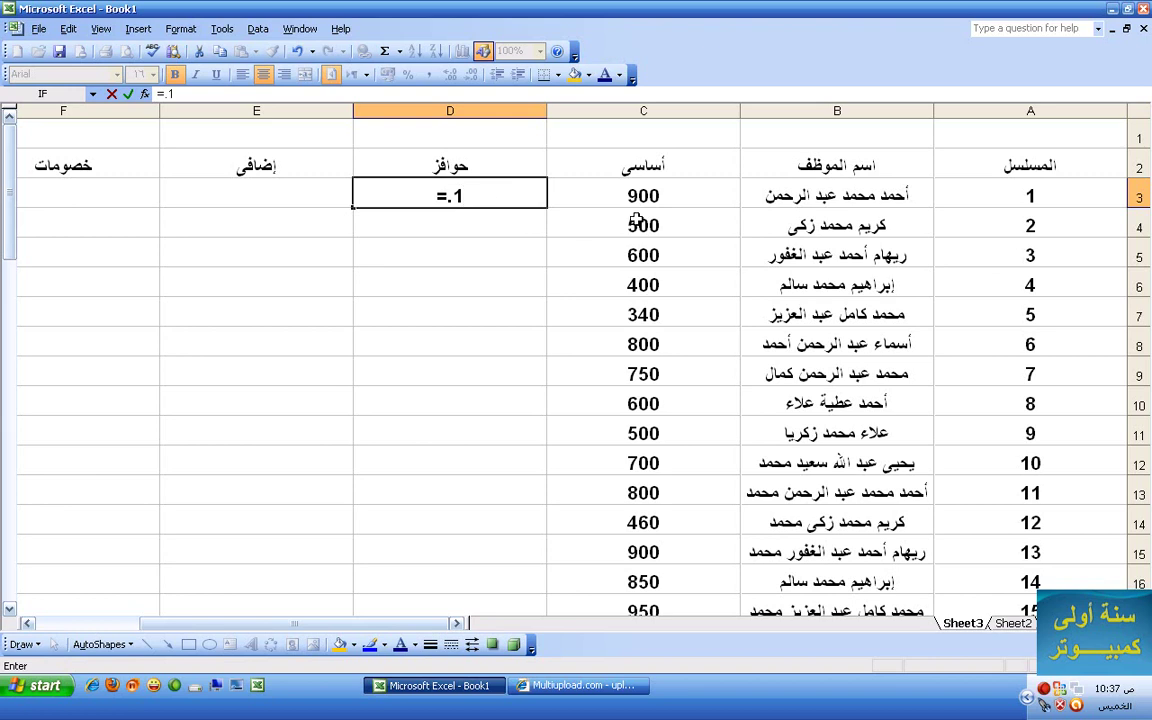
type("*")
left_click(640, 199)
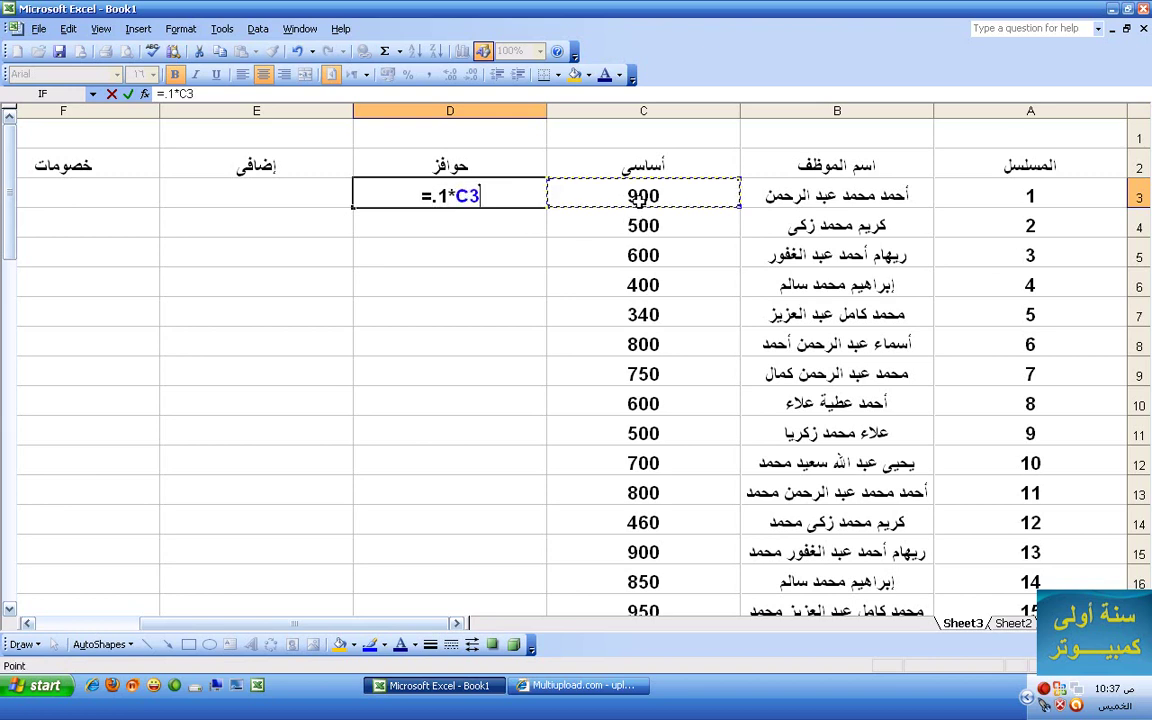
key("Return")
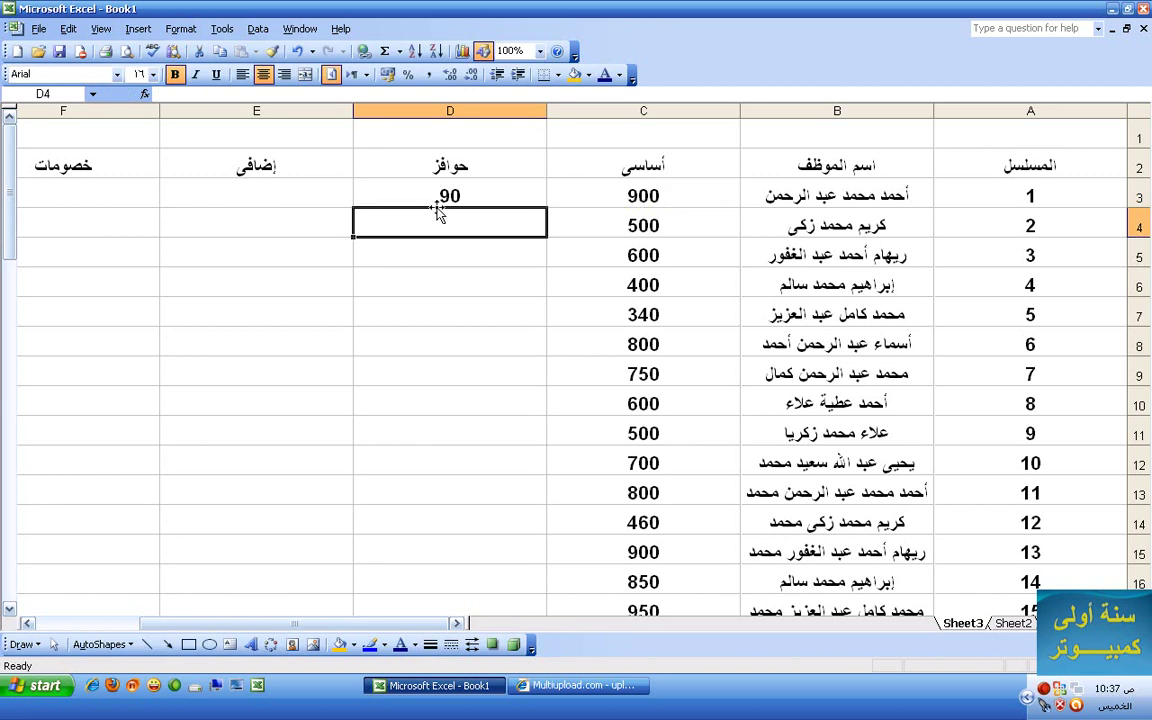
left_click(390, 190)
left_click_drag(353, 208, 375, 178)
scroll(324, 363, "up", 10)
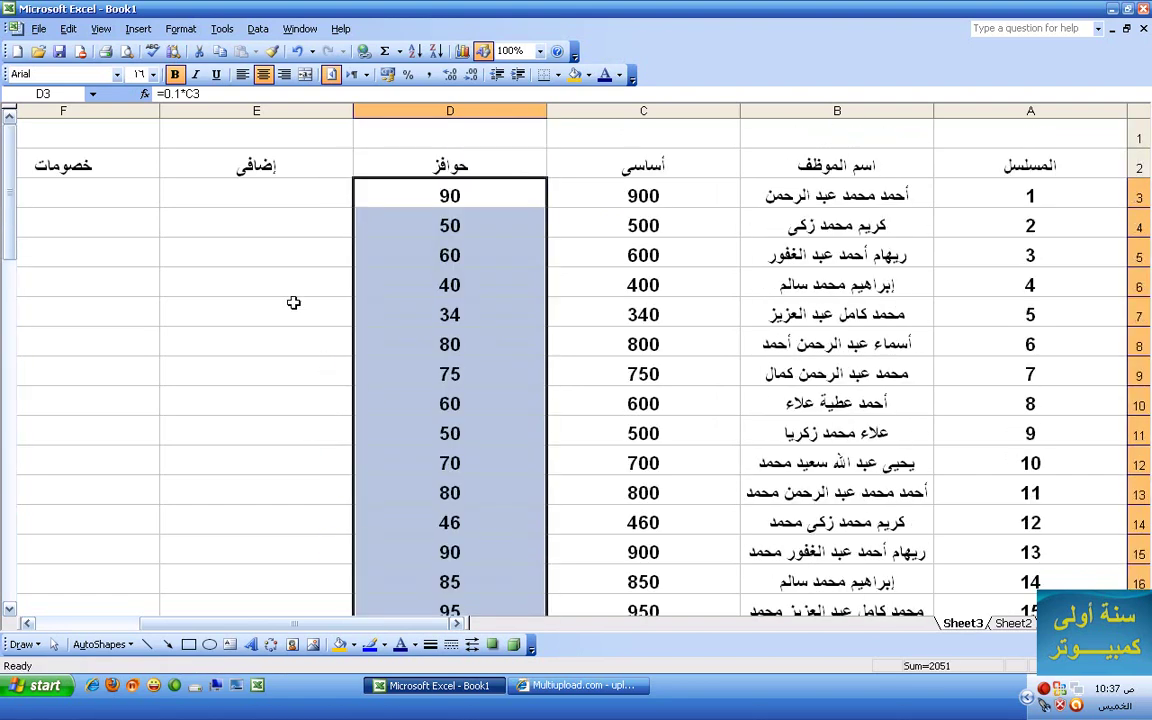
- Enter a trial overtime formula =C3+50 in cell E3
left_click(245, 201)
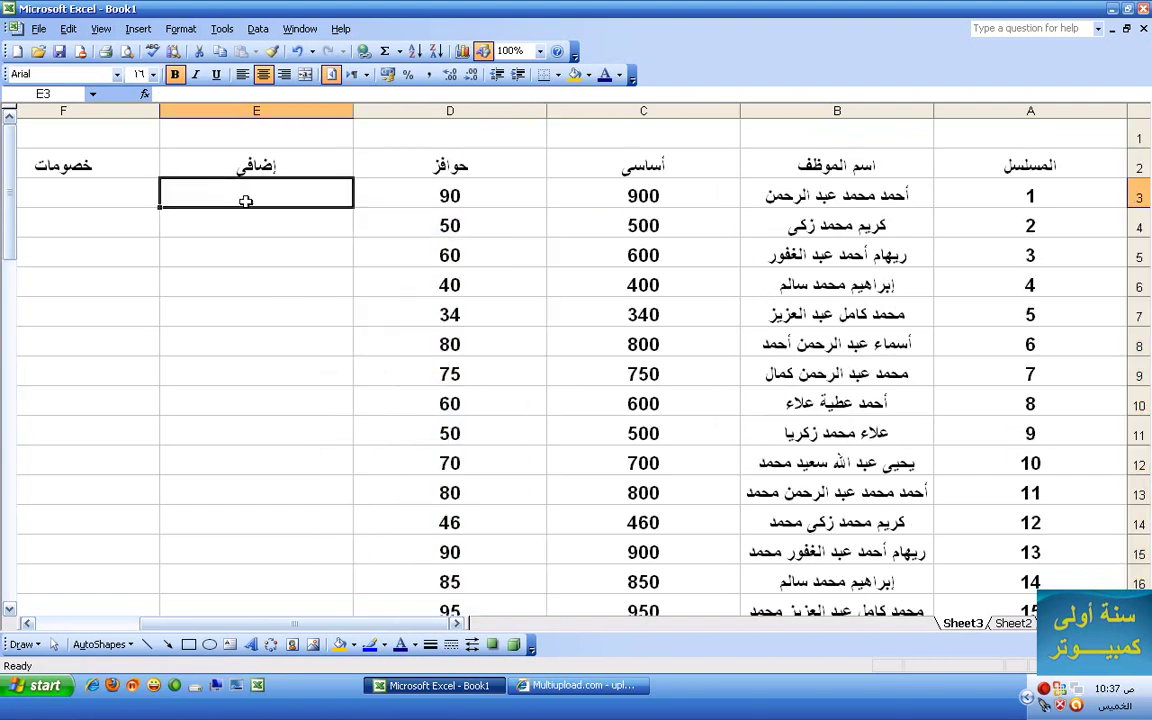
type("=+")
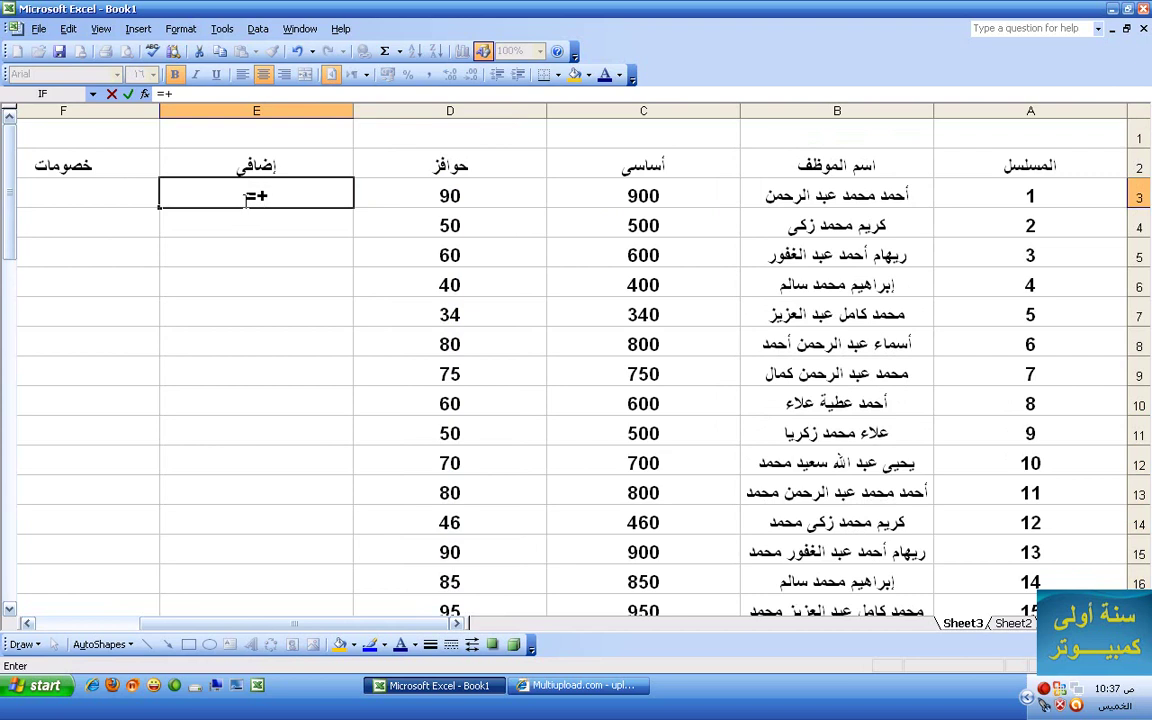
key("BackSpace")
left_click(612, 196)
type("+50")
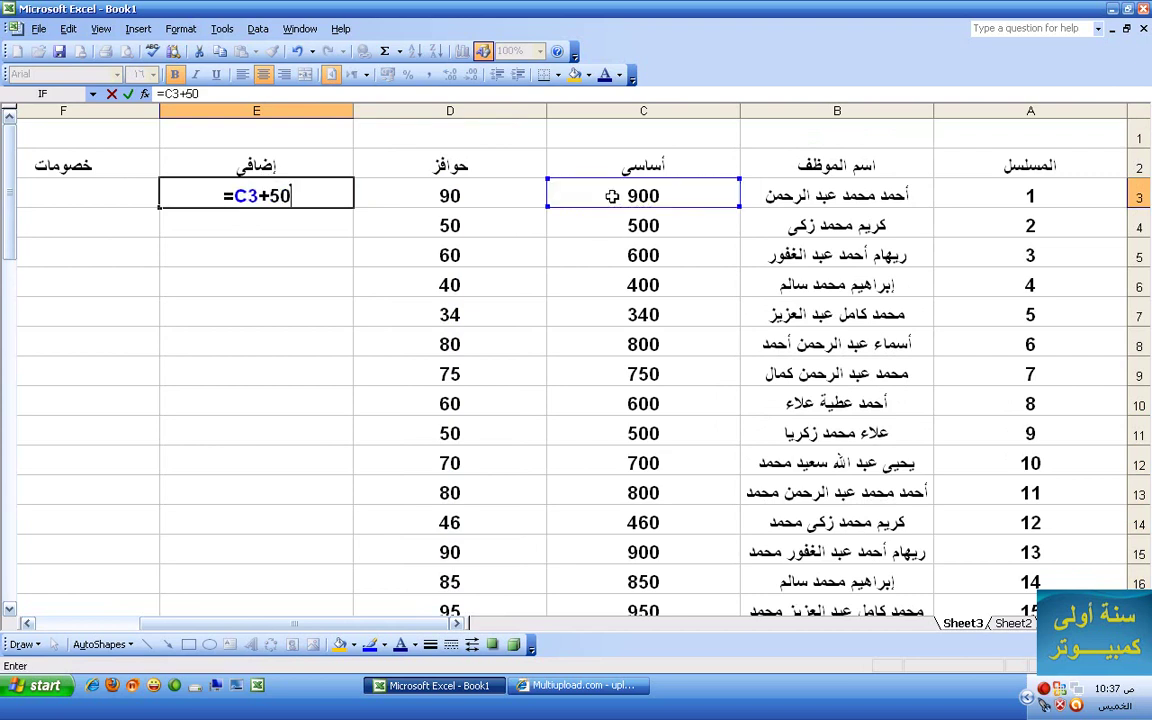
key("Return")
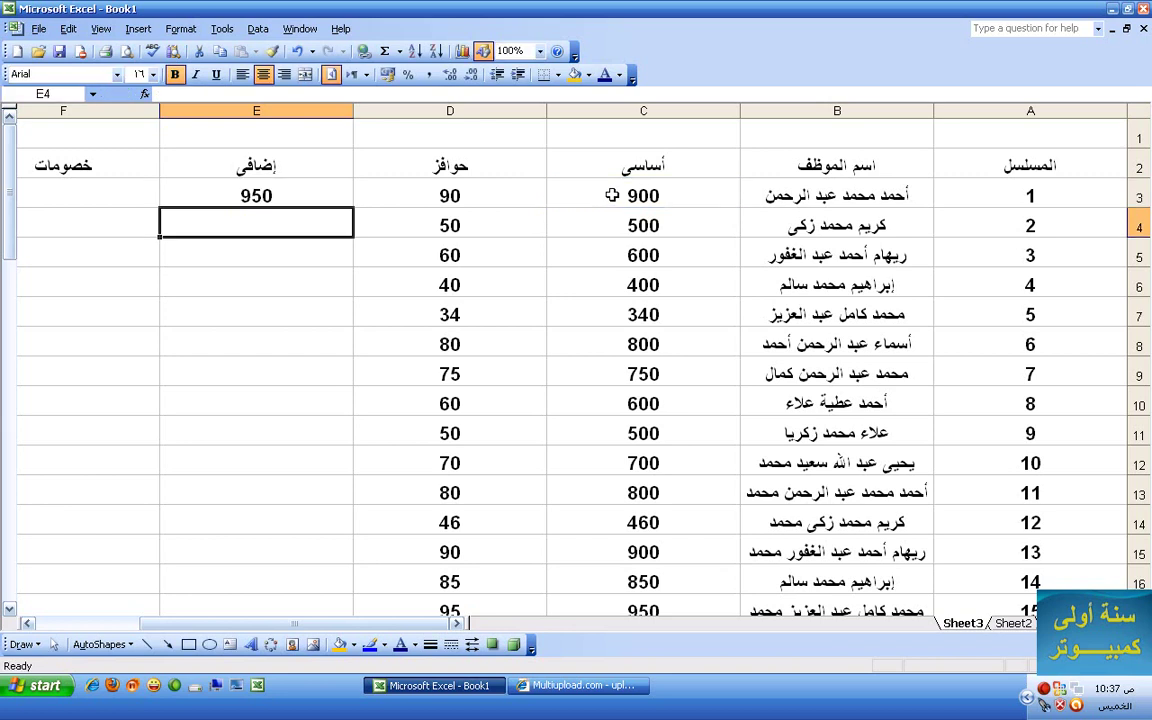
- Replace E3 with a fixed 50 and fill it down to row 32
left_click(324, 196)
key("BackSpace")
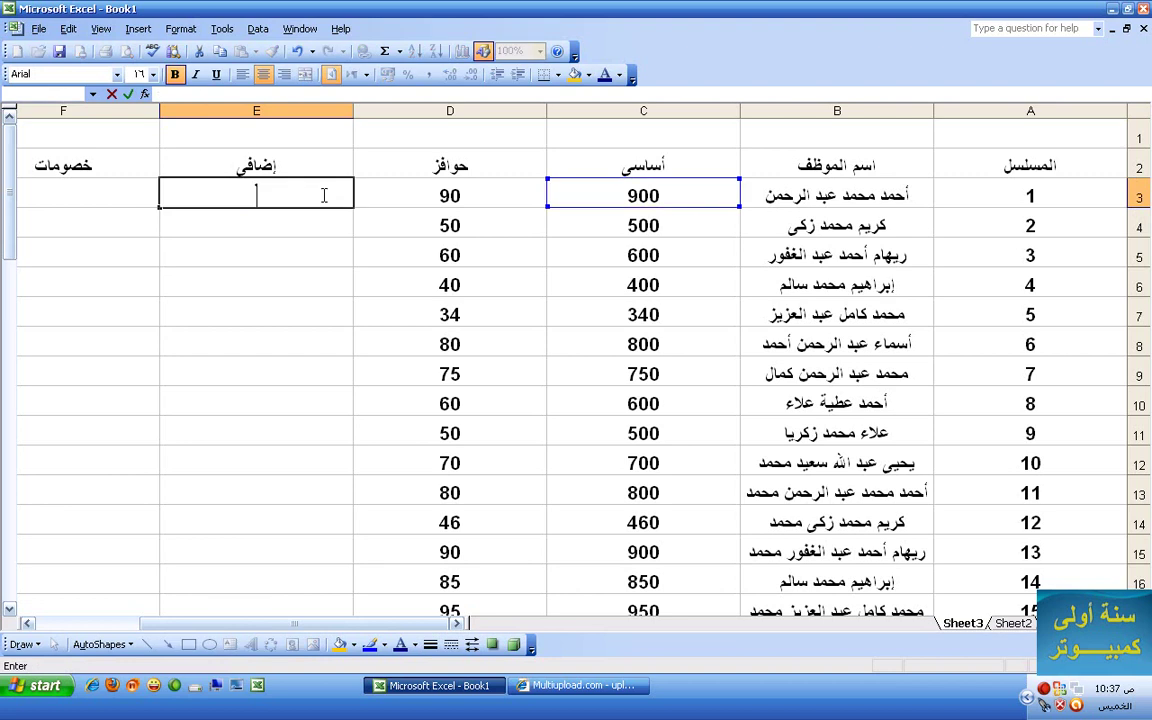
type("50")
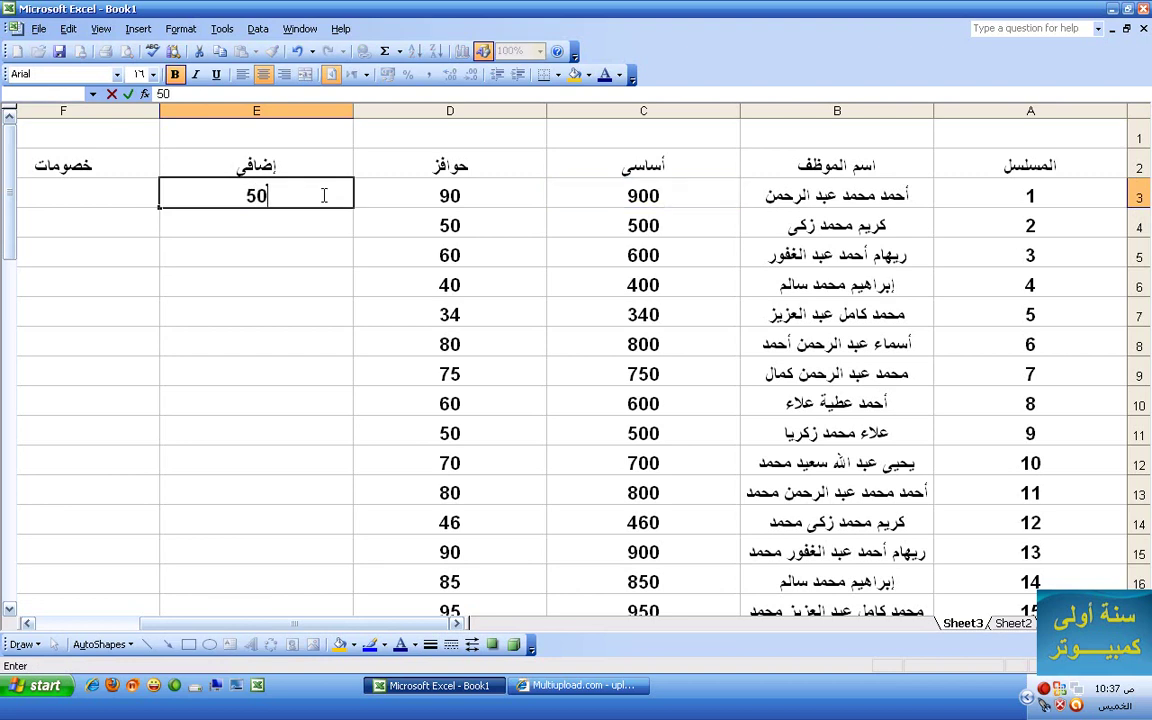
key("Return")
left_click(321, 195)
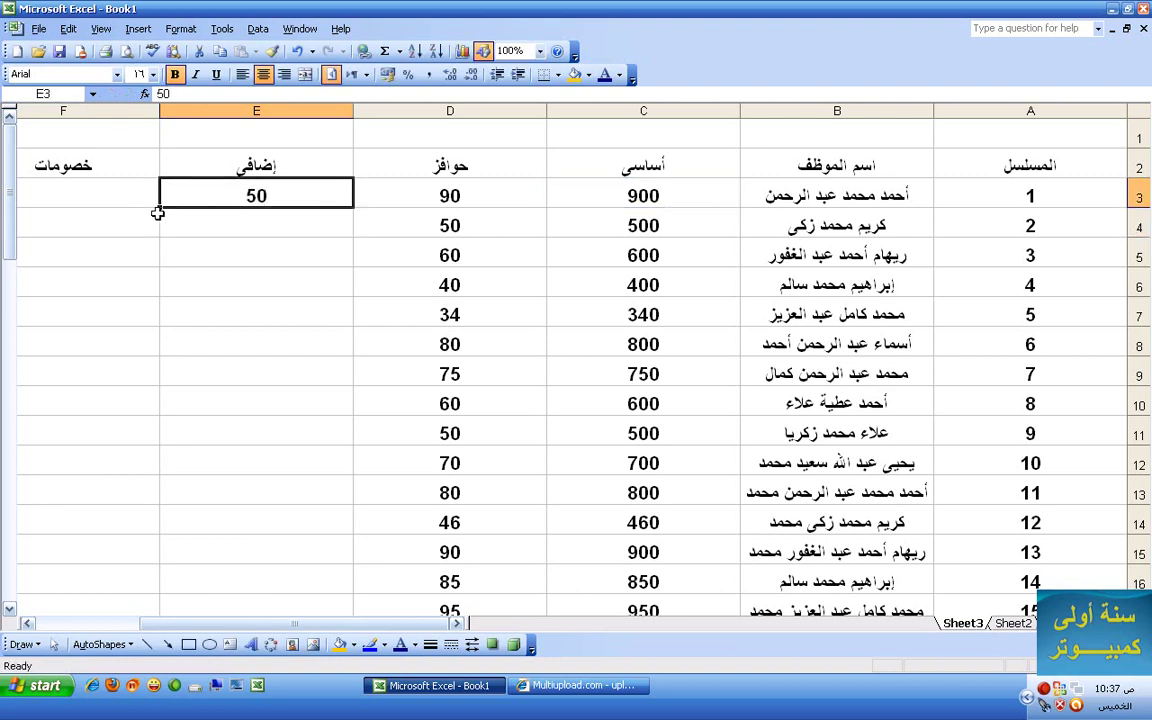
left_click_drag(159, 208, 246, 205)
scroll(263, 290, "up", 5)
scroll(263, 290, "up", 5)
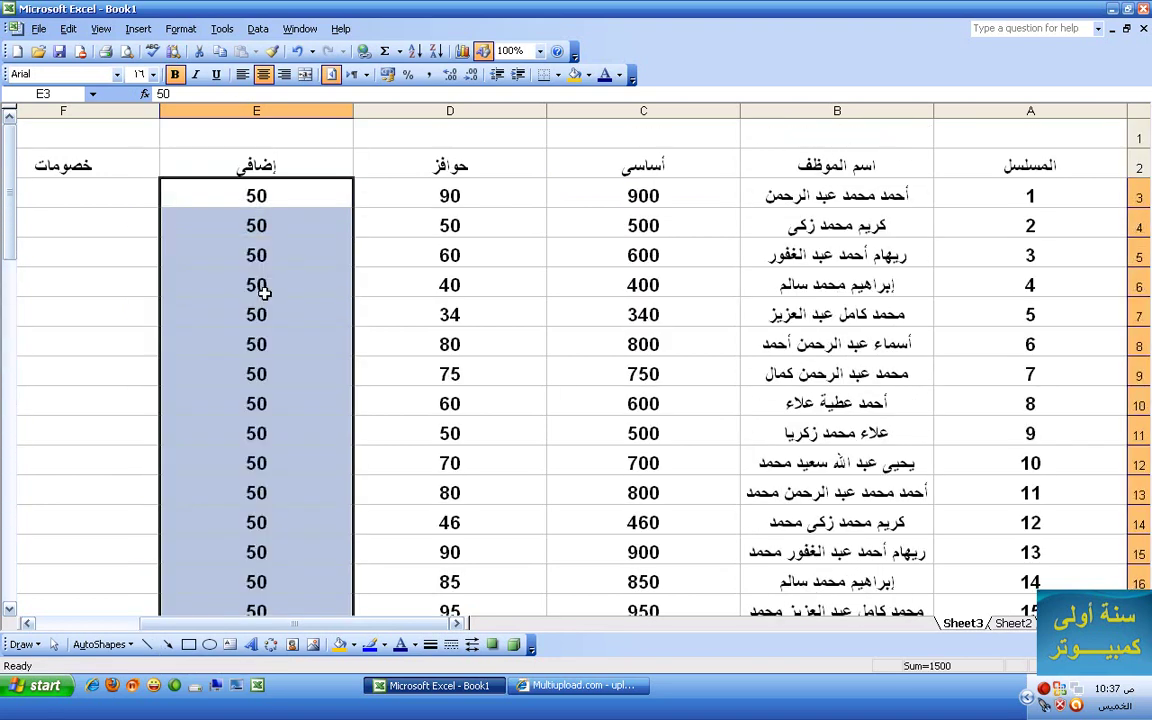
left_click(342, 204)
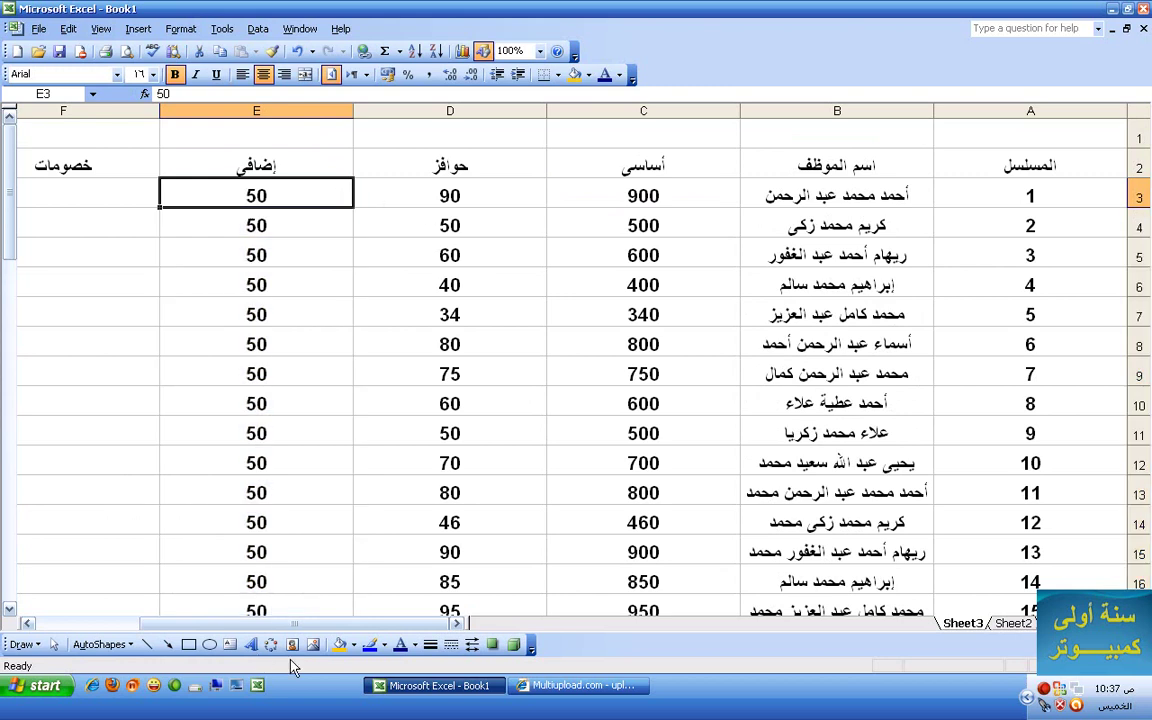
left_click_drag(264, 624, 252, 628)
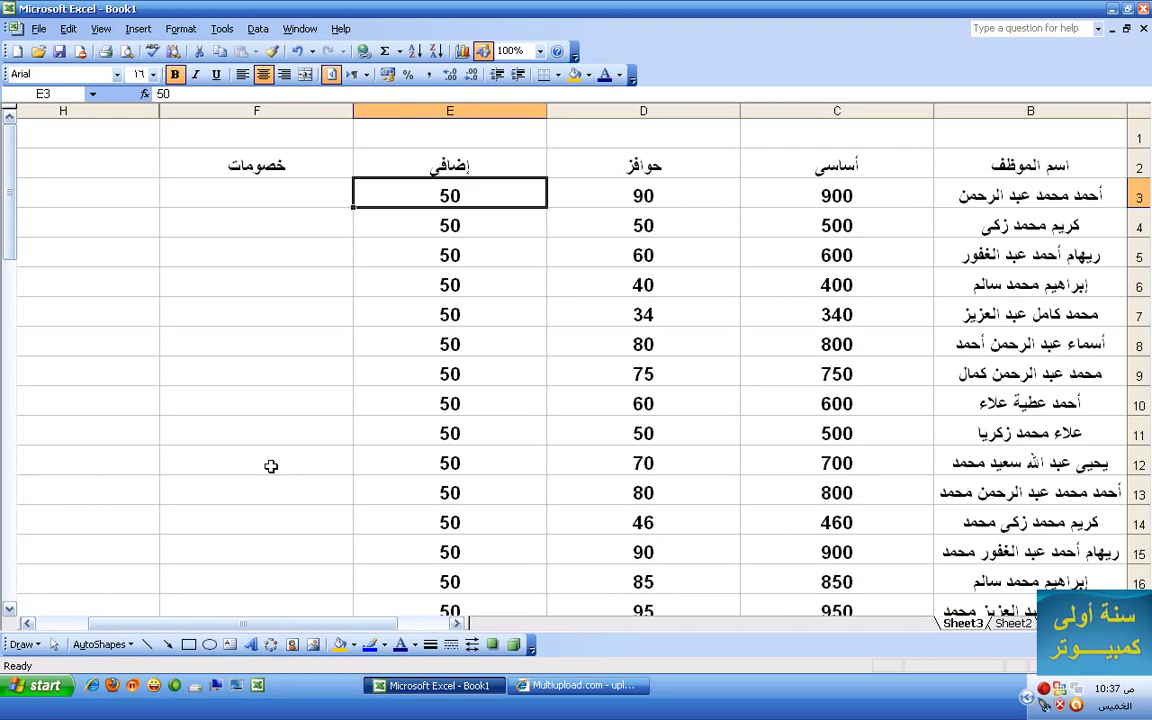
left_click(248, 192)
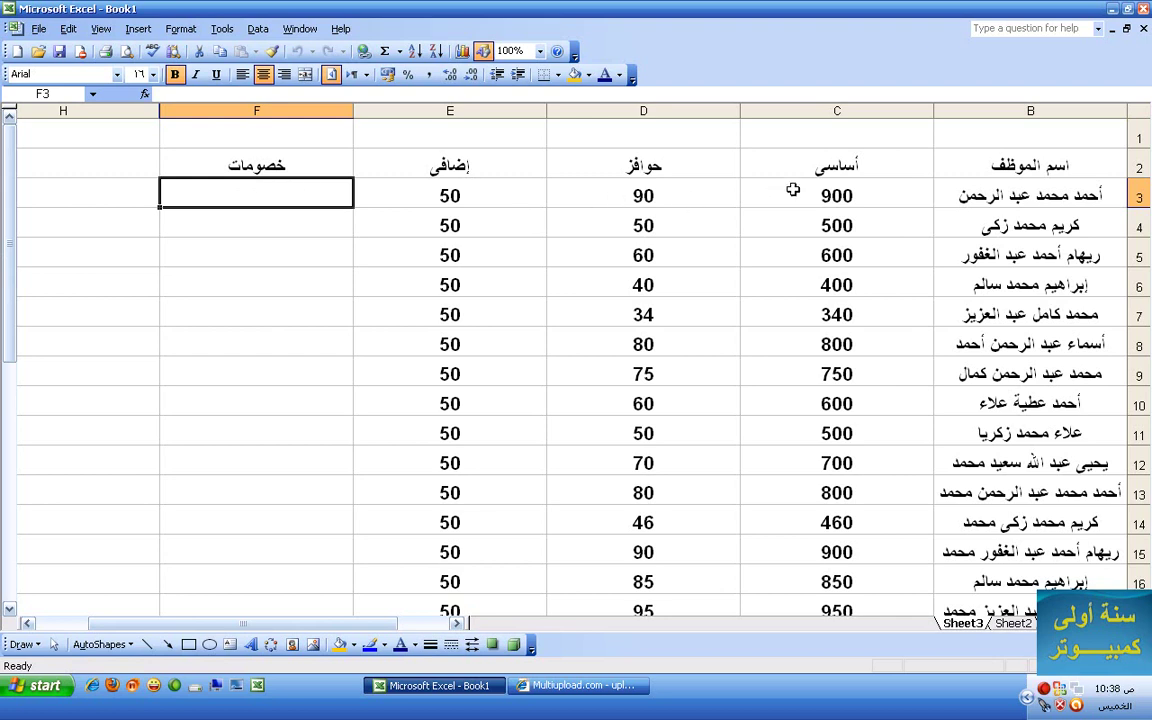
left_click_drag(744, 190, 476, 197)
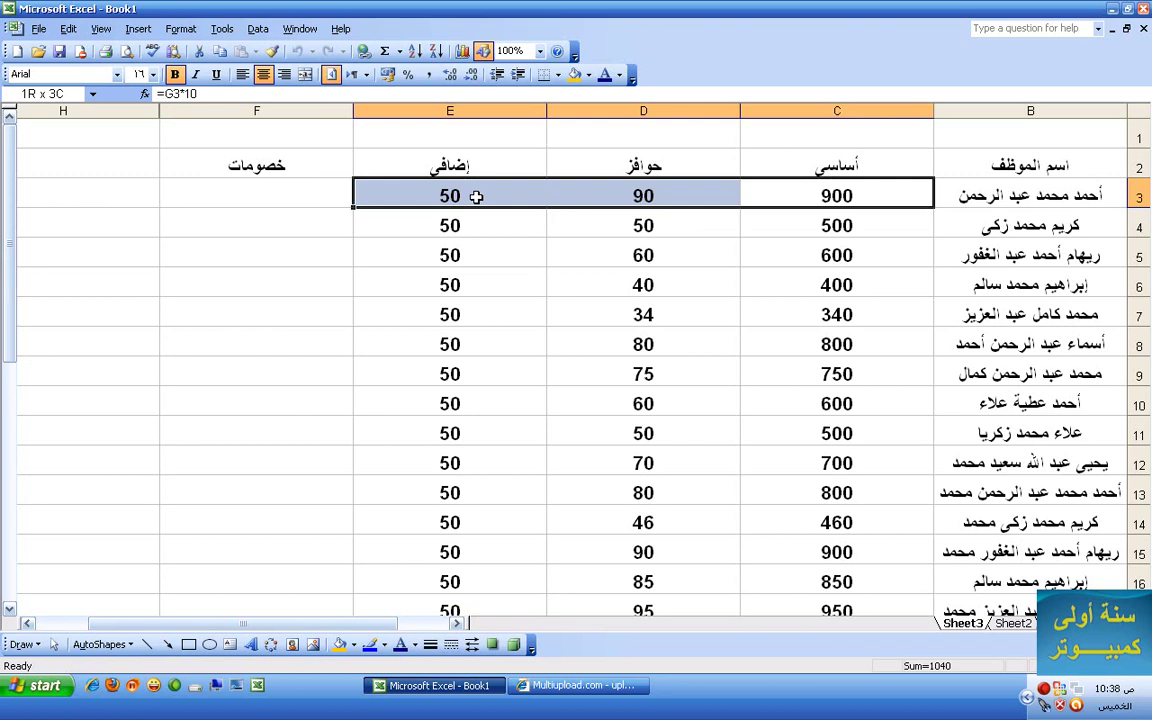
left_click_drag(476, 197, 476, 197)
left_click(267, 194)
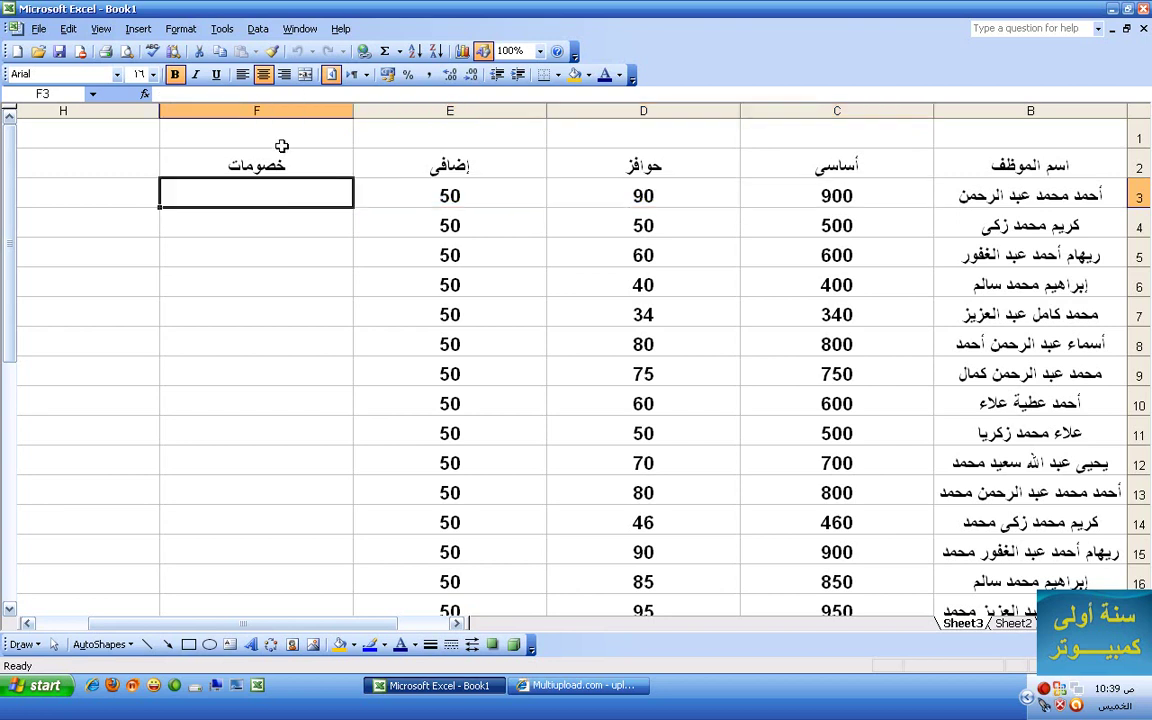
left_click(181, 28)
- Start Insert Function for F3 and browse the function categories
mouse_move(138, 28)
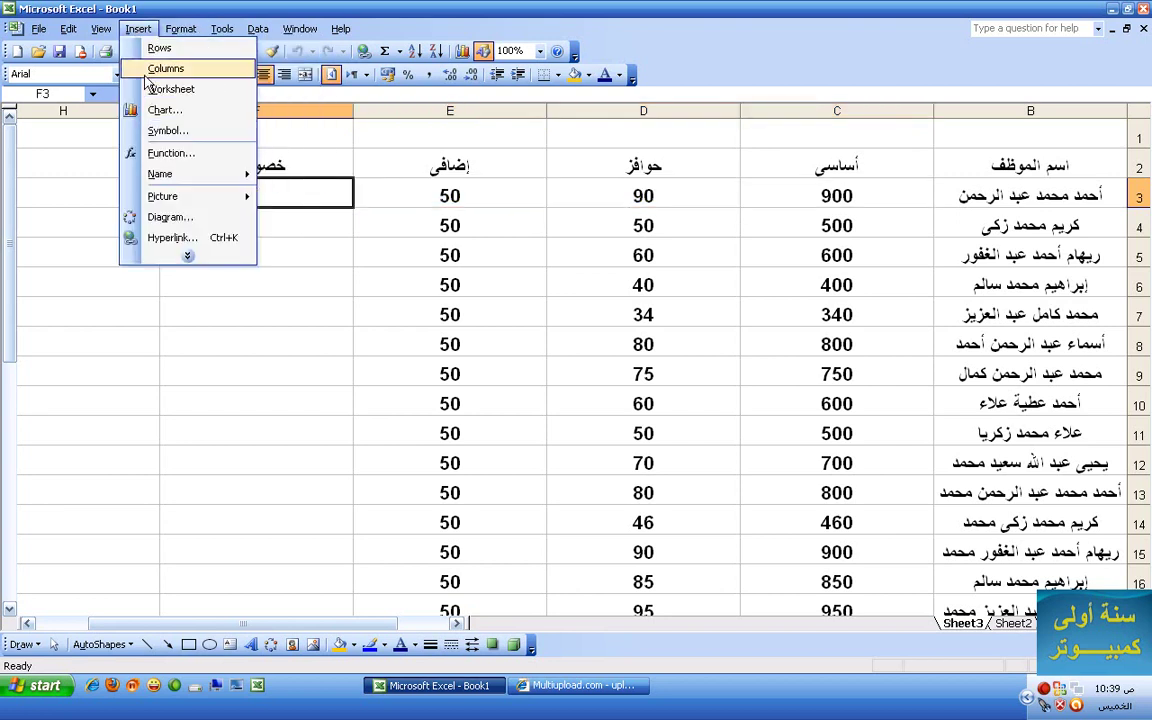
left_click(160, 149)
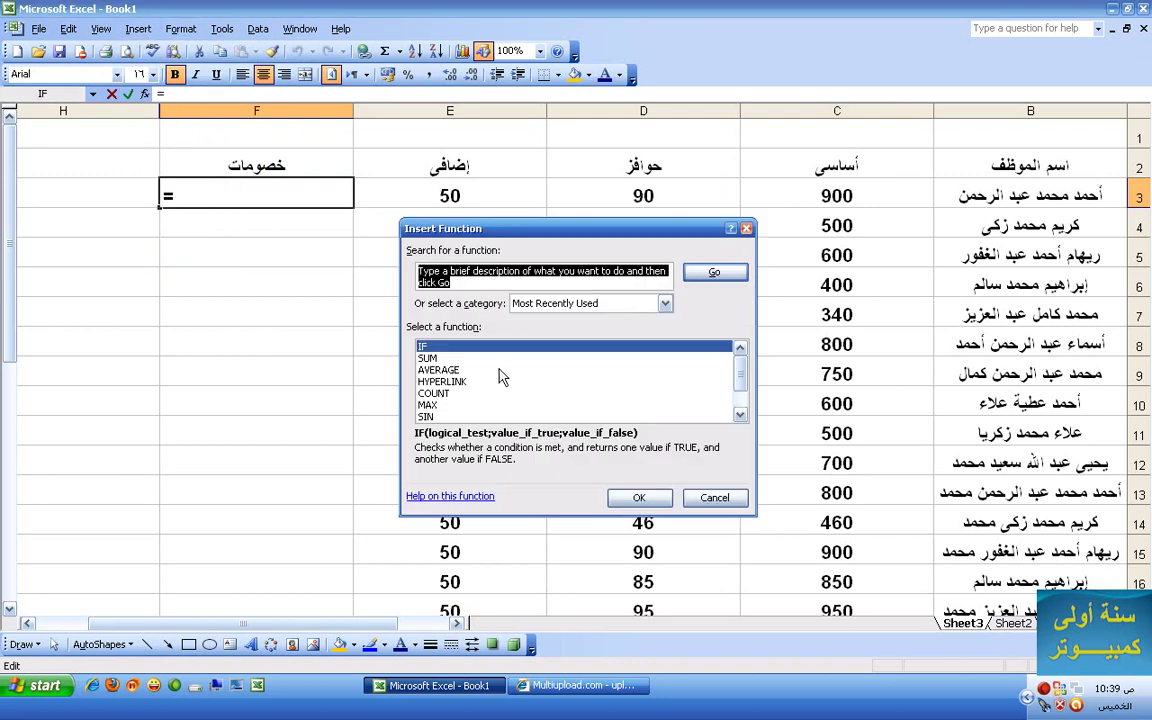
left_click(664, 304)
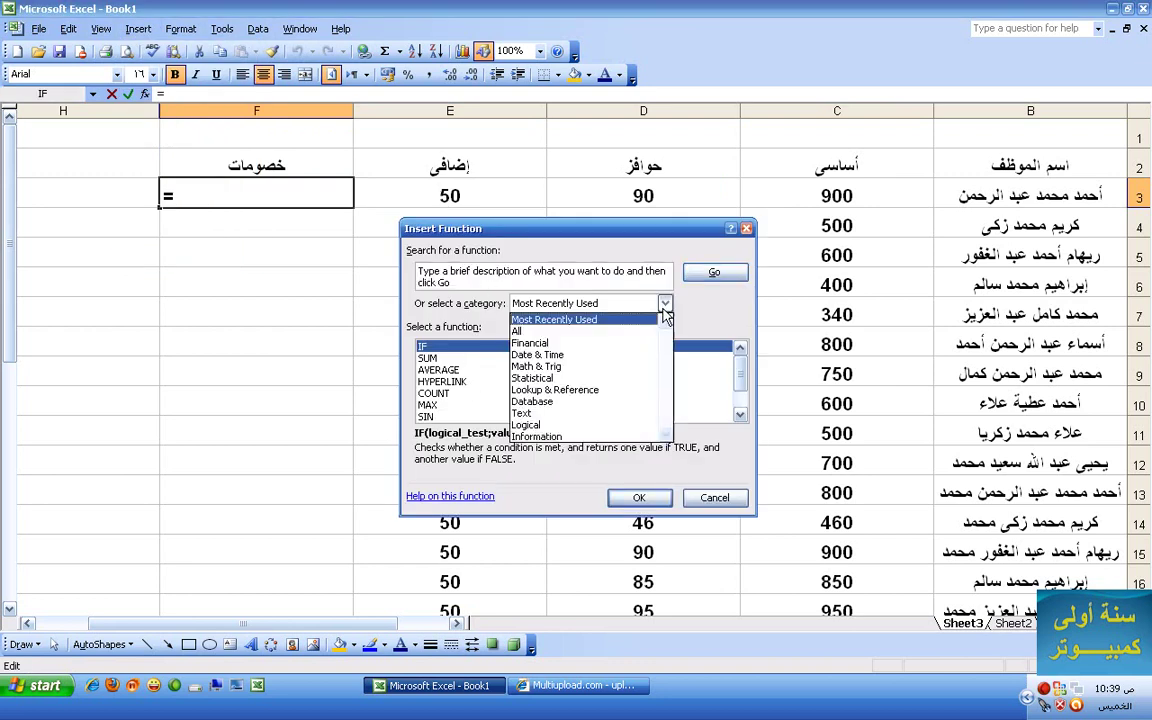
left_click(647, 331)
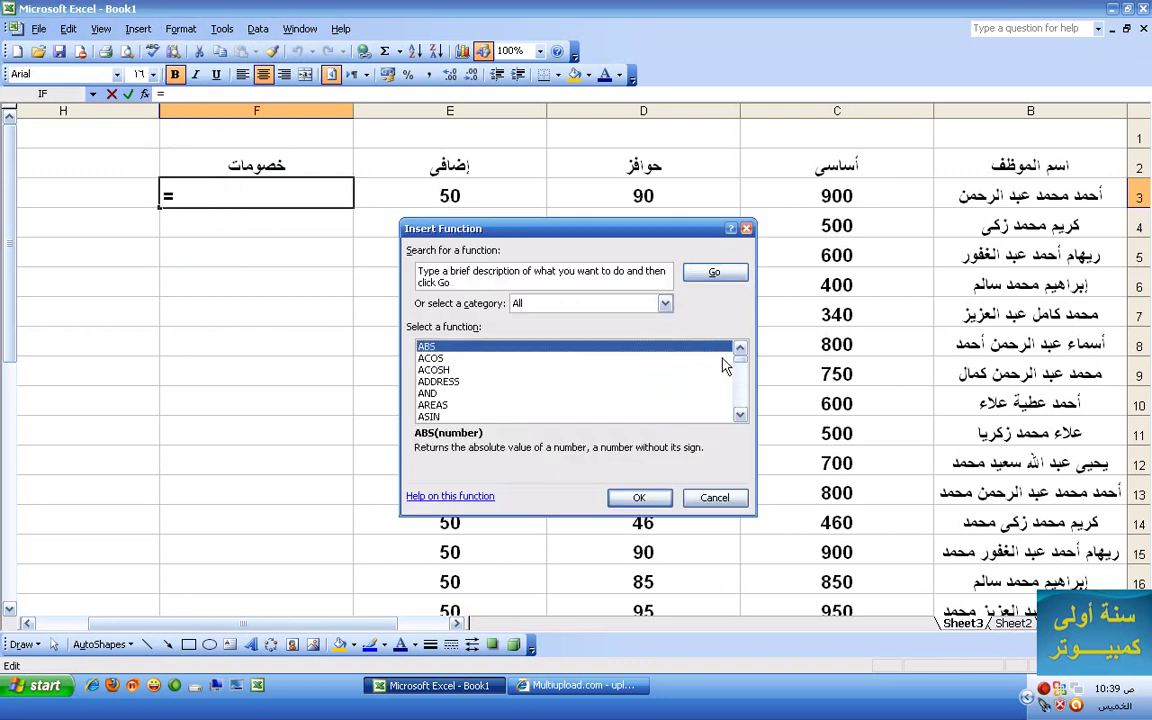
left_click_drag(740, 364, 728, 334)
left_click(666, 305)
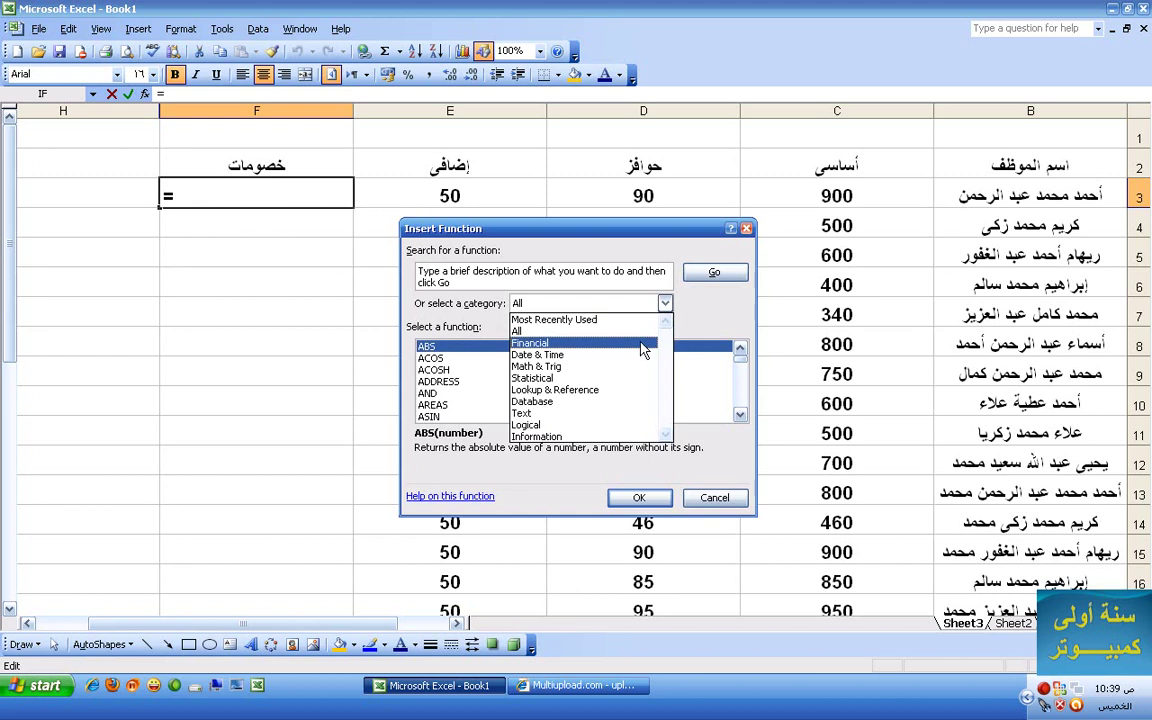
key("Down")
key("Down")
key("Down")
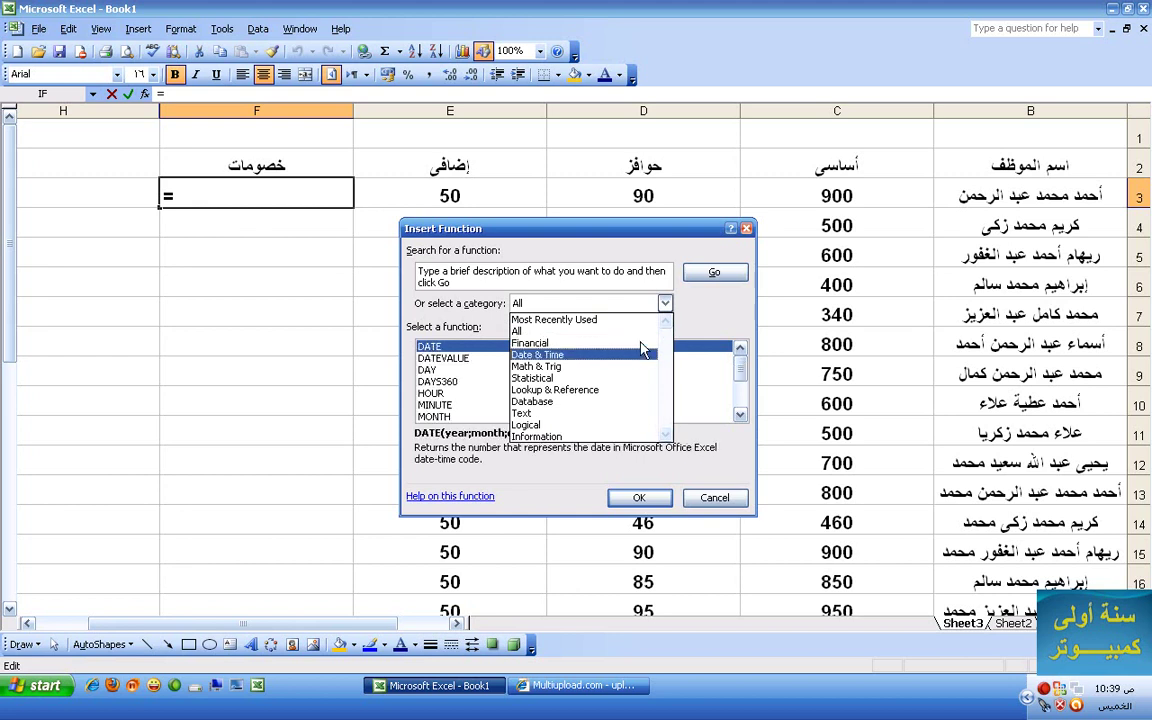
key("Down")
key("Down")
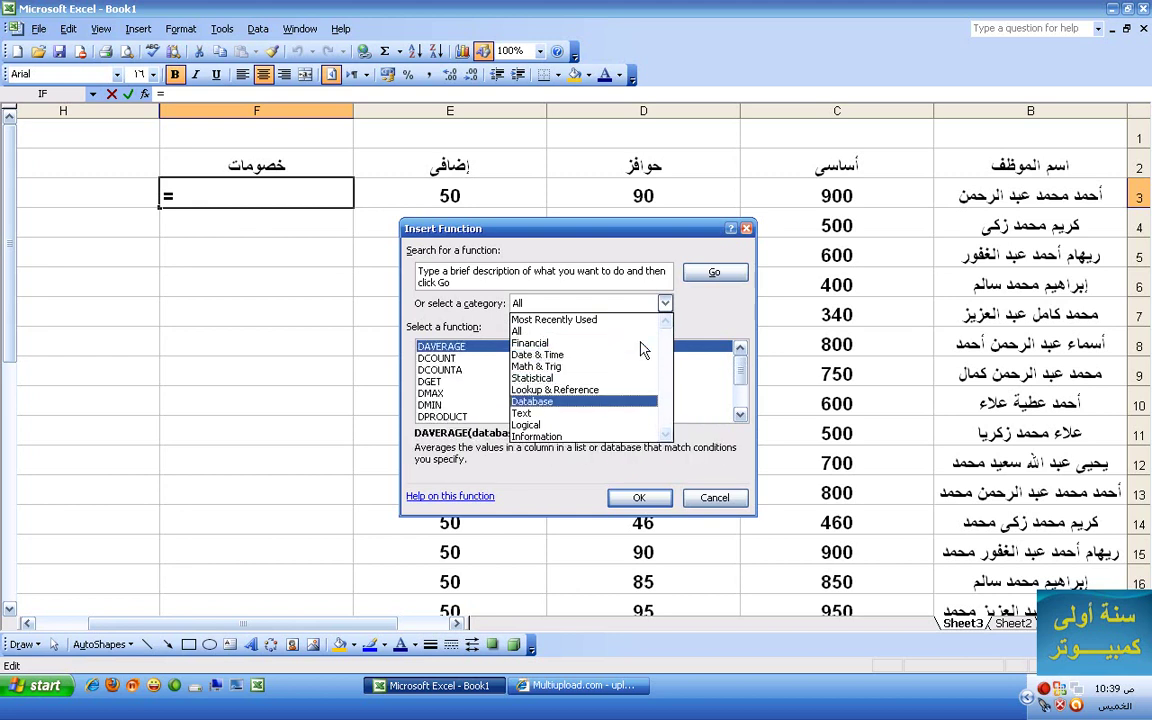
key("Down")
key("Down")
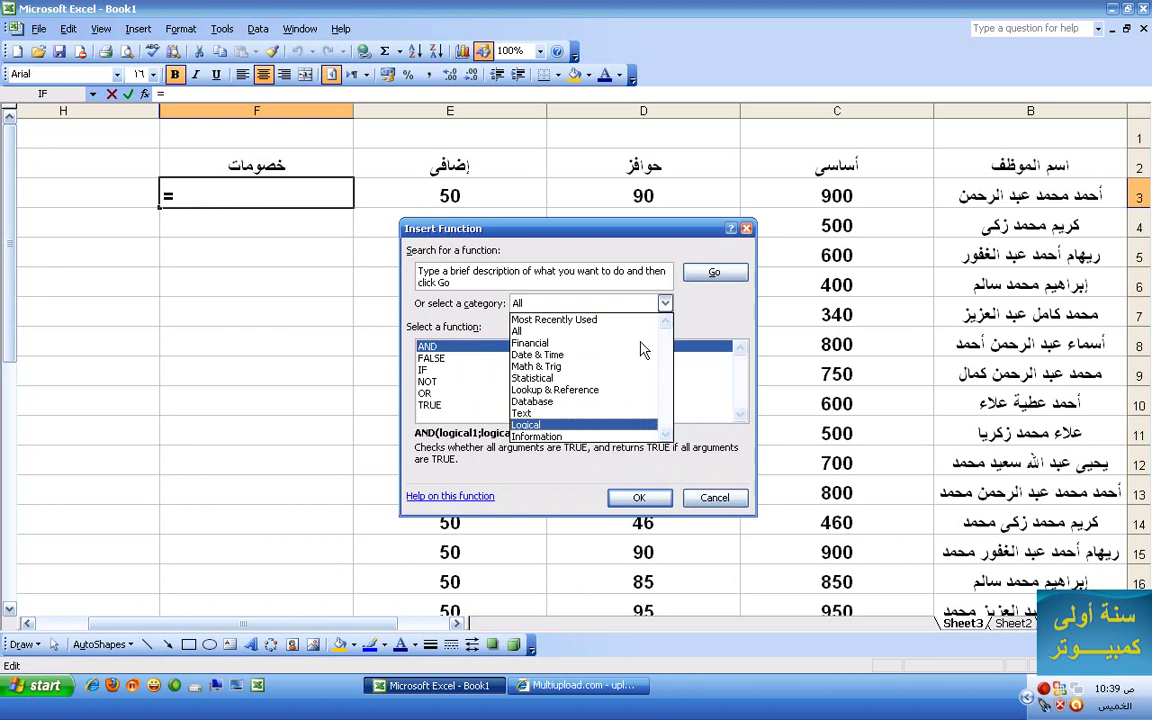
- Pick IF from Most Recently Used to bring up its Function Arguments
left_click(634, 320)
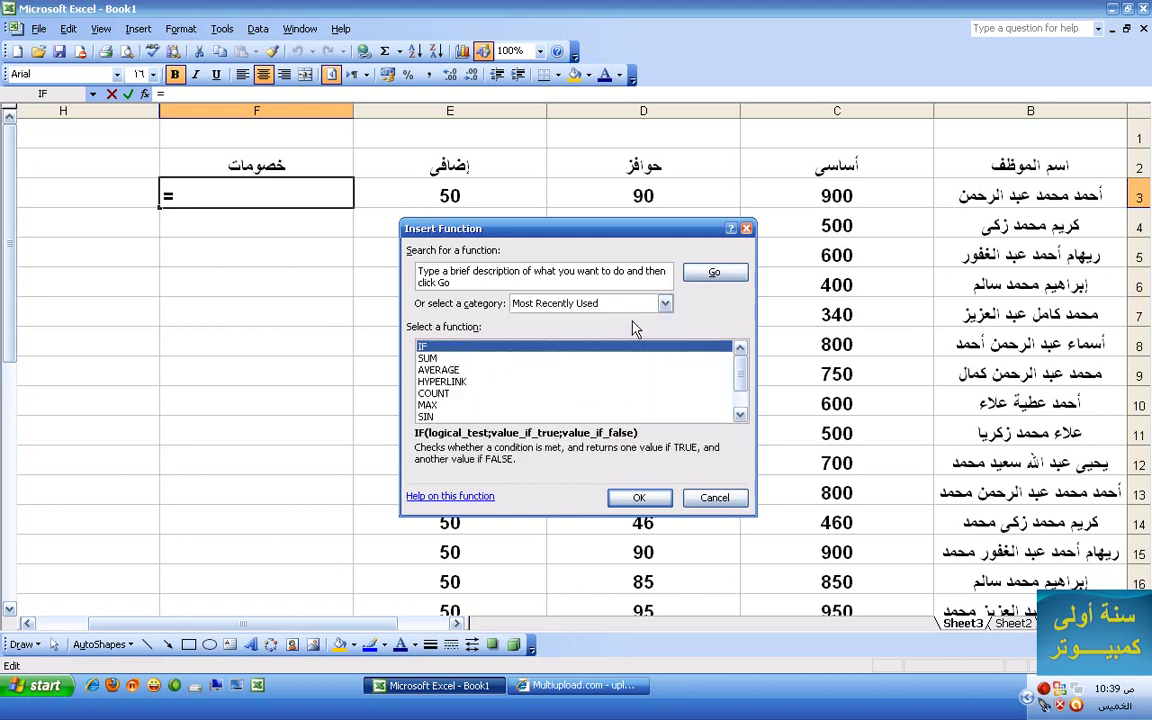
key("Down")
key("Down")
key("Down")
key("Down")
key("Down")
key("Down")
key("Down")
key("Down")
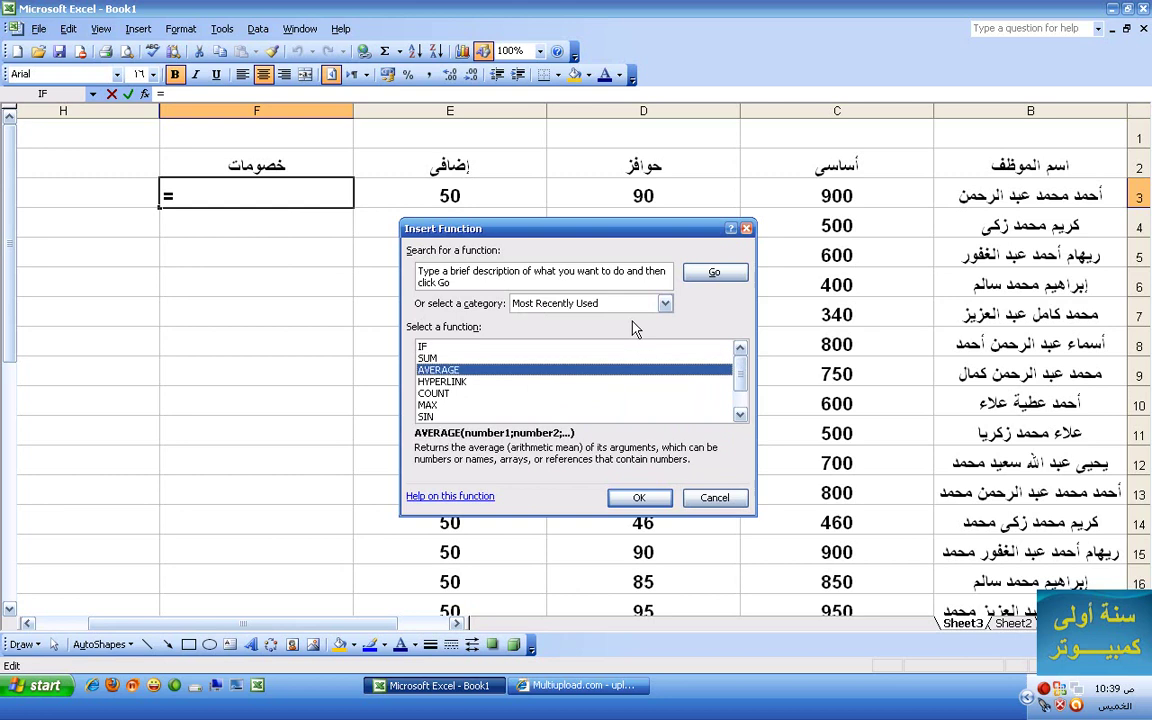
key("Down")
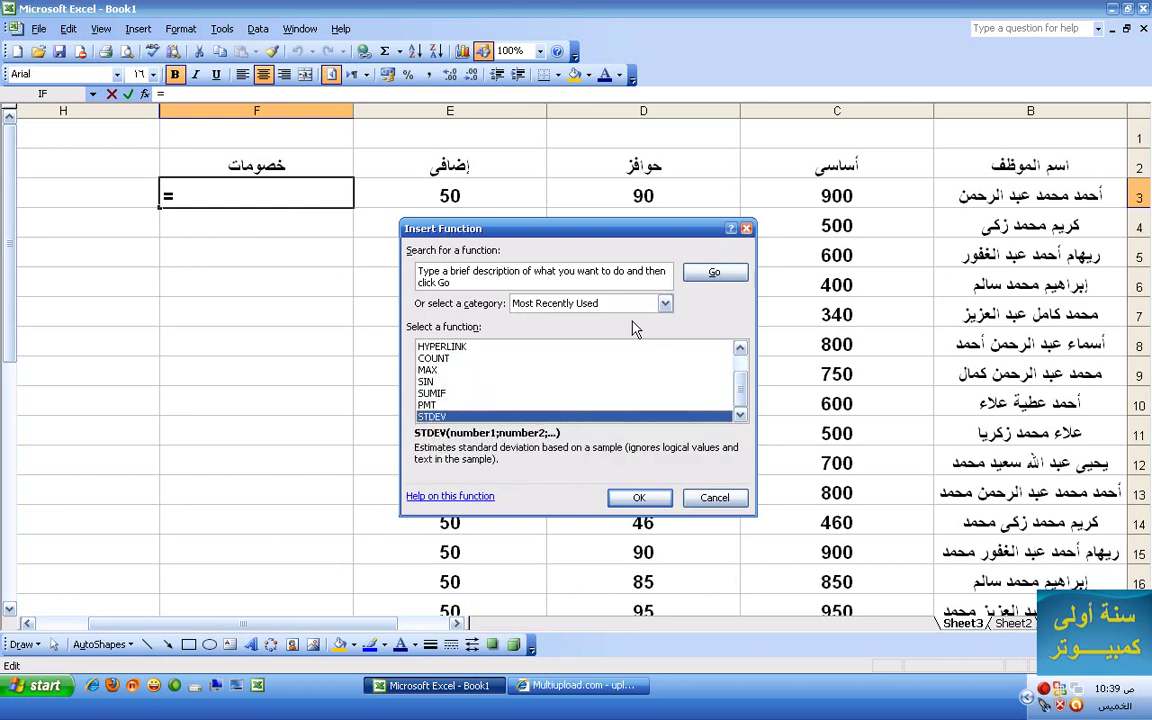
key("Up")
key("Up")
key("Up")
key("Up")
key("Up")
key("Up")
key("Up")
key("Up")
key("Up")
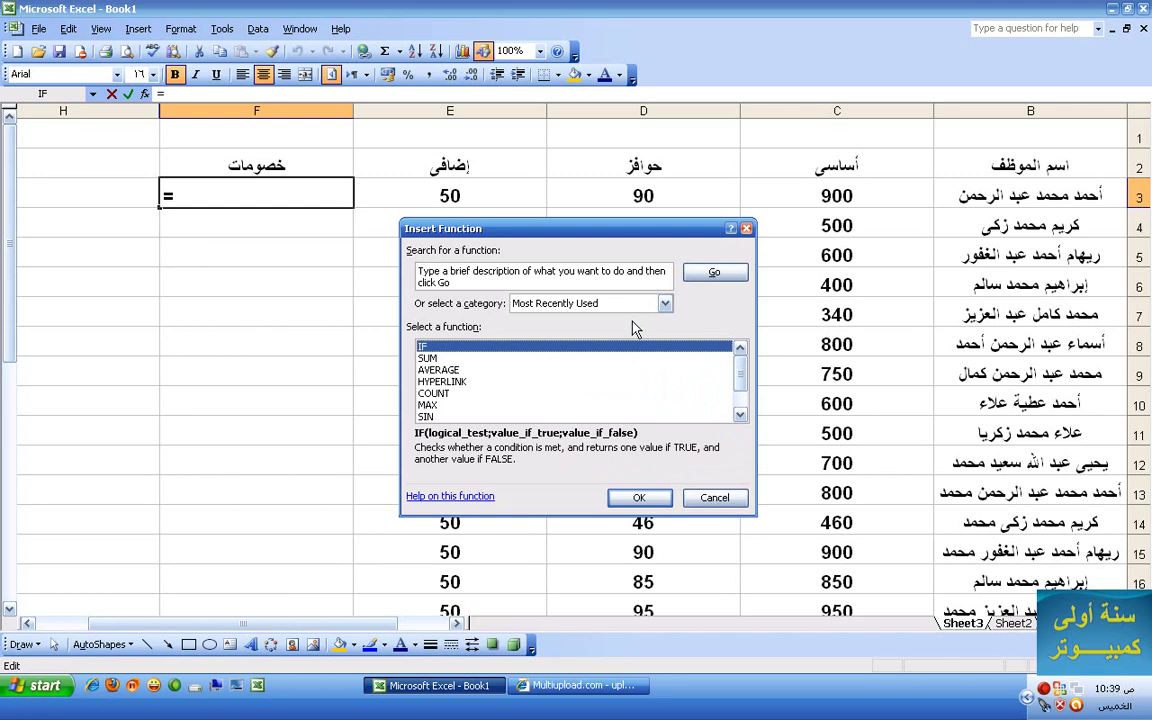
left_click(620, 500)
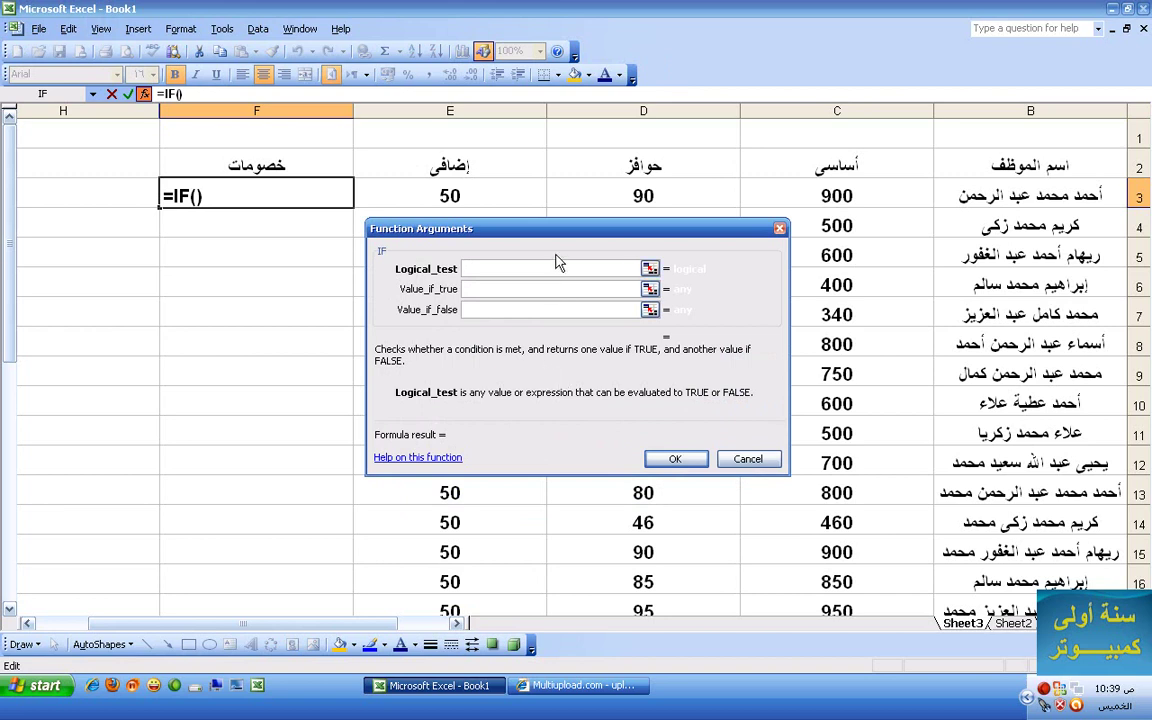
- Review the IF argument descriptions, try range C3:E3 as the condition, then clear it
left_click(578, 290)
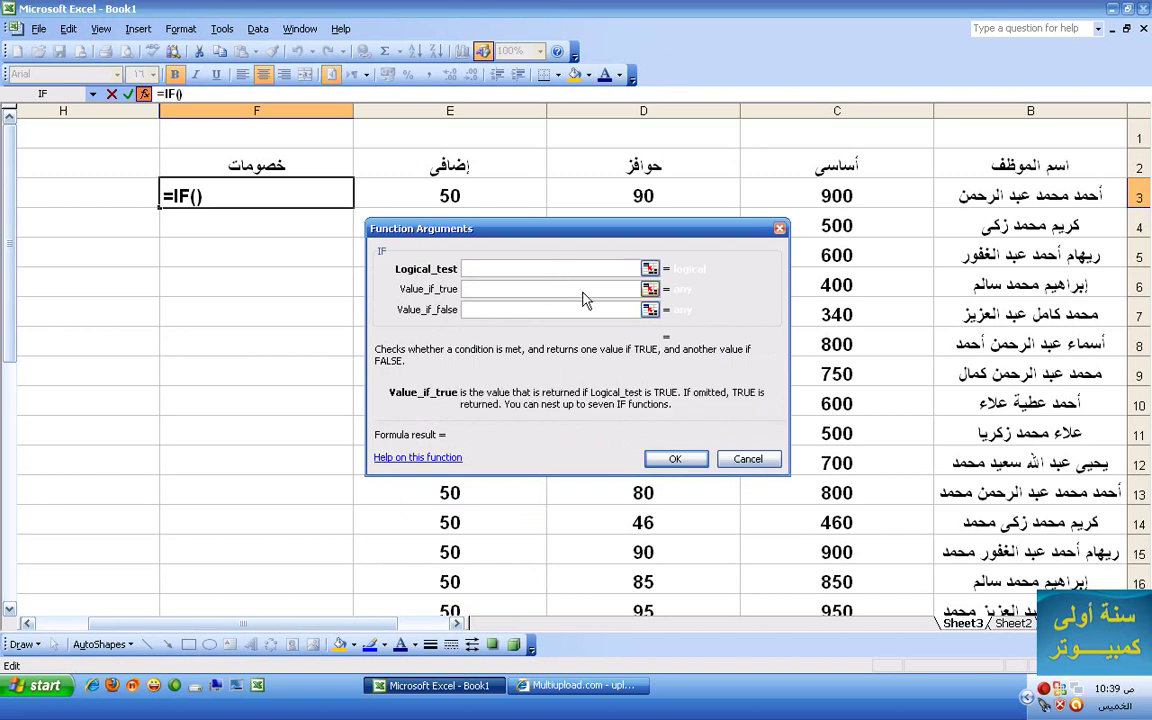
left_click(590, 310)
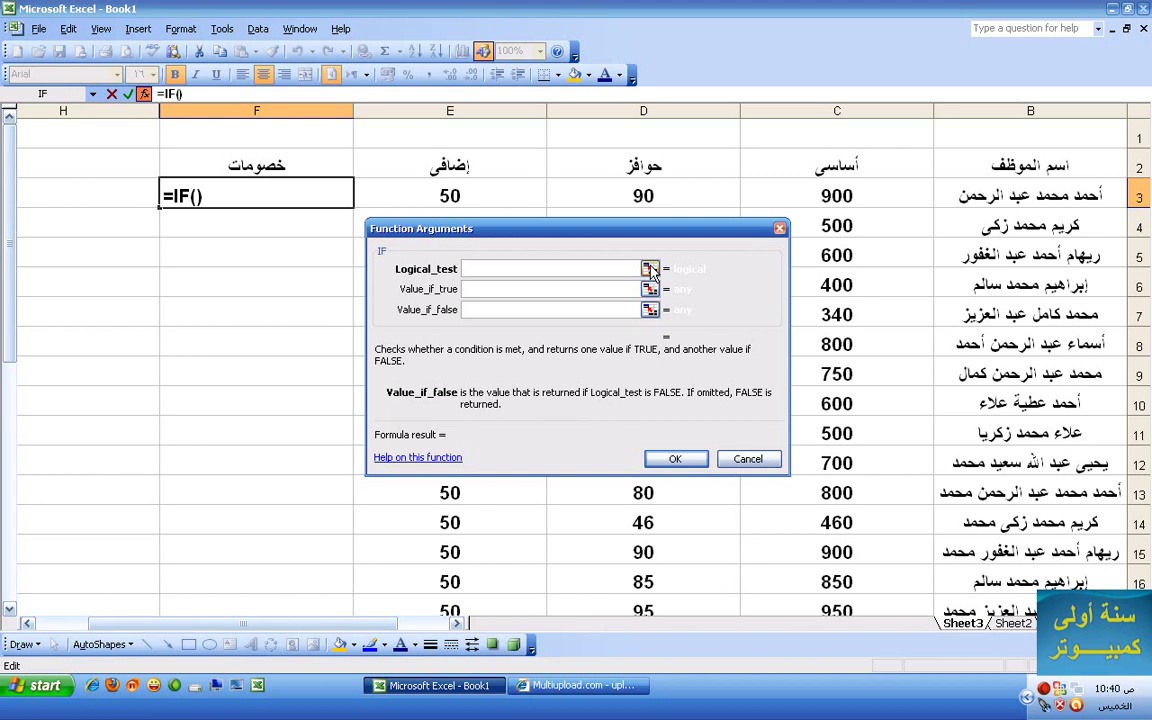
left_click(650, 269)
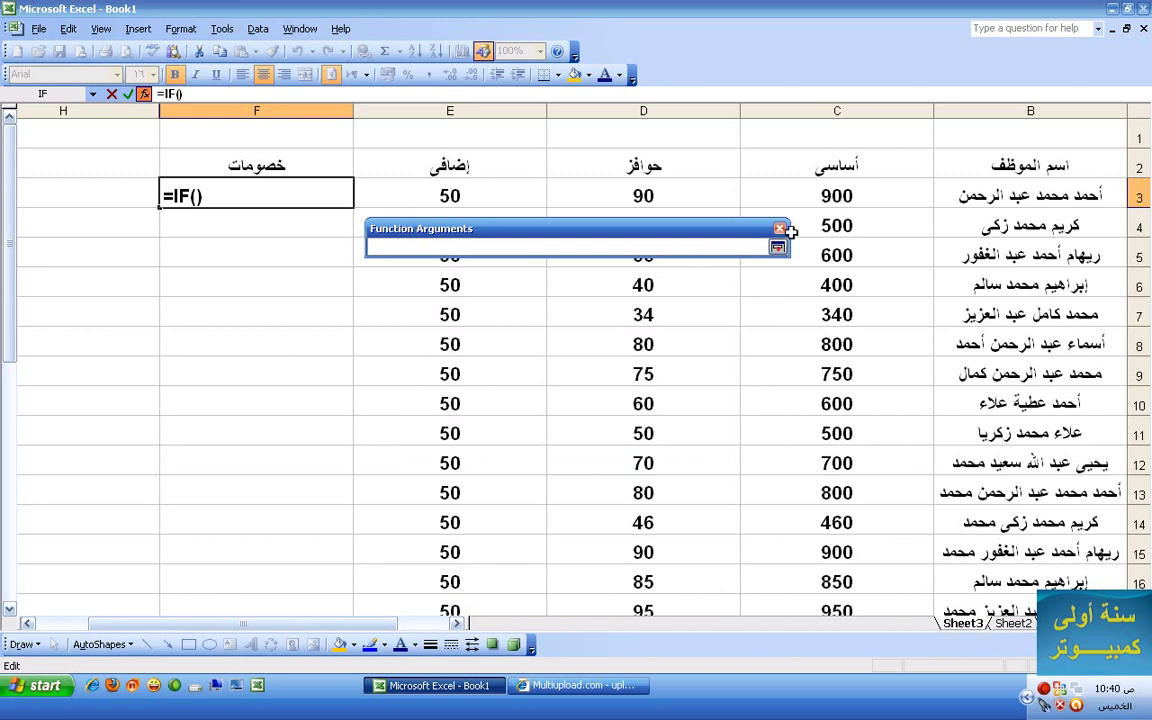
left_click_drag(790, 195, 491, 195)
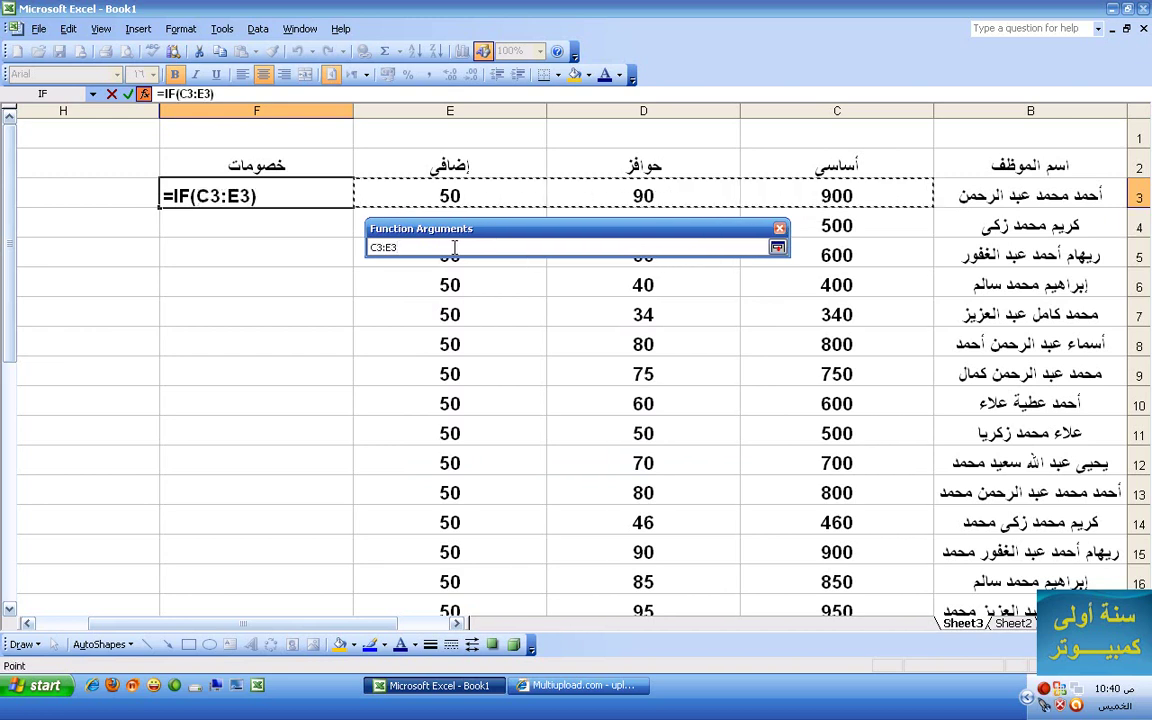
left_click(778, 248)
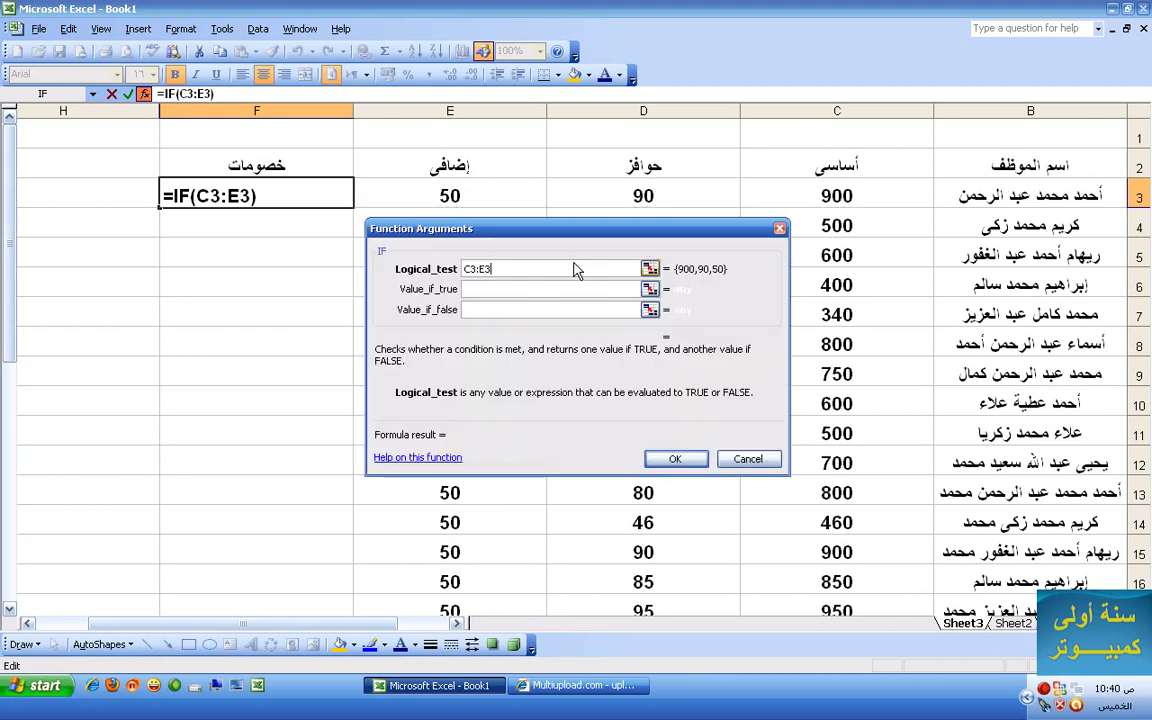
key("BackSpace")
key("BackSpace")
key("BackSpace")
key("BackSpace")
key("BackSpace")
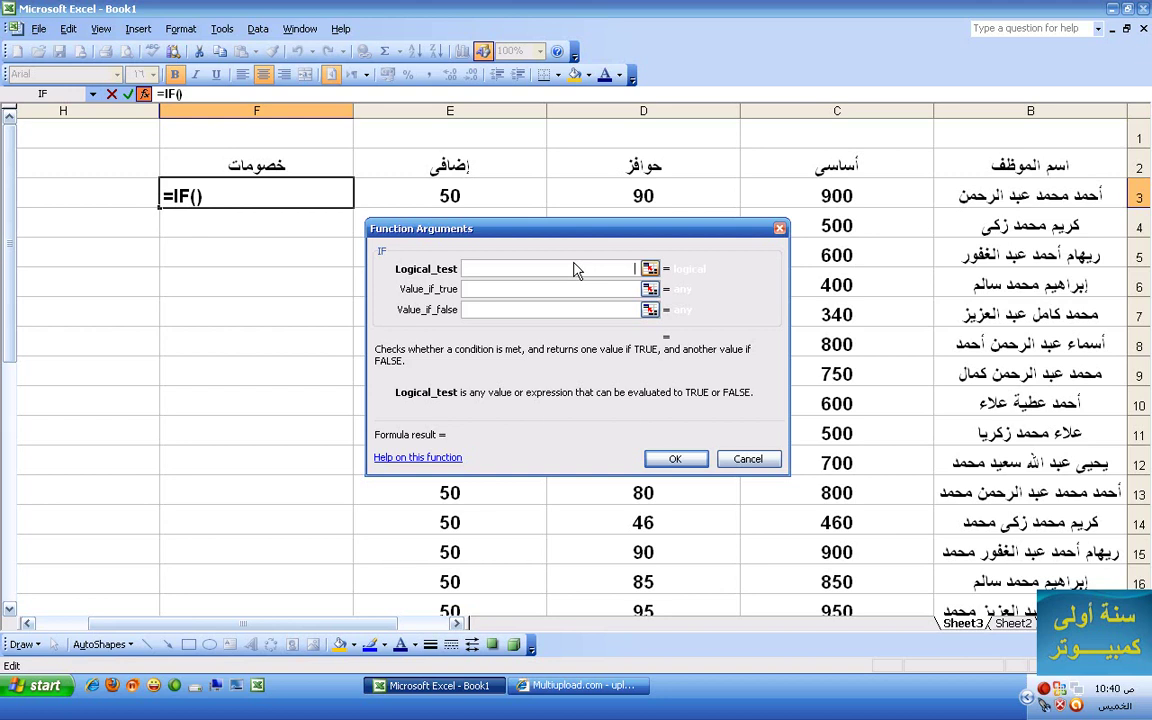
- Build C3+D3+E3 in Logical_test from the sheet cells, fixing stray characters
left_click(800, 198)
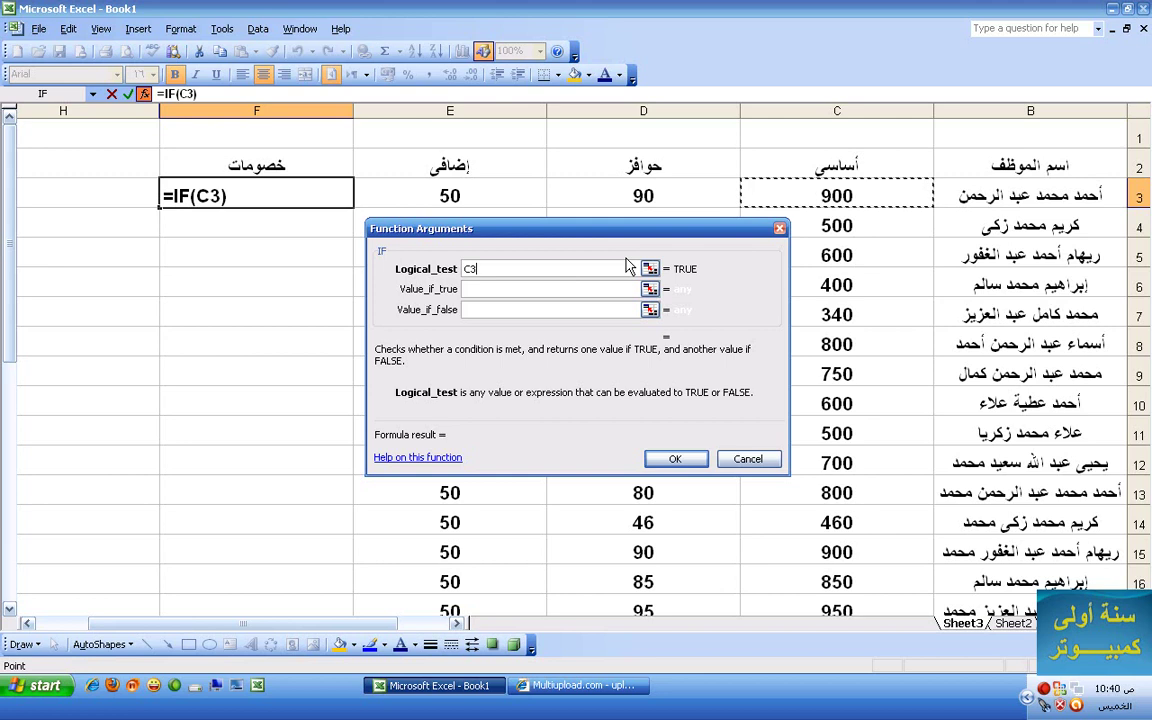
type("+")
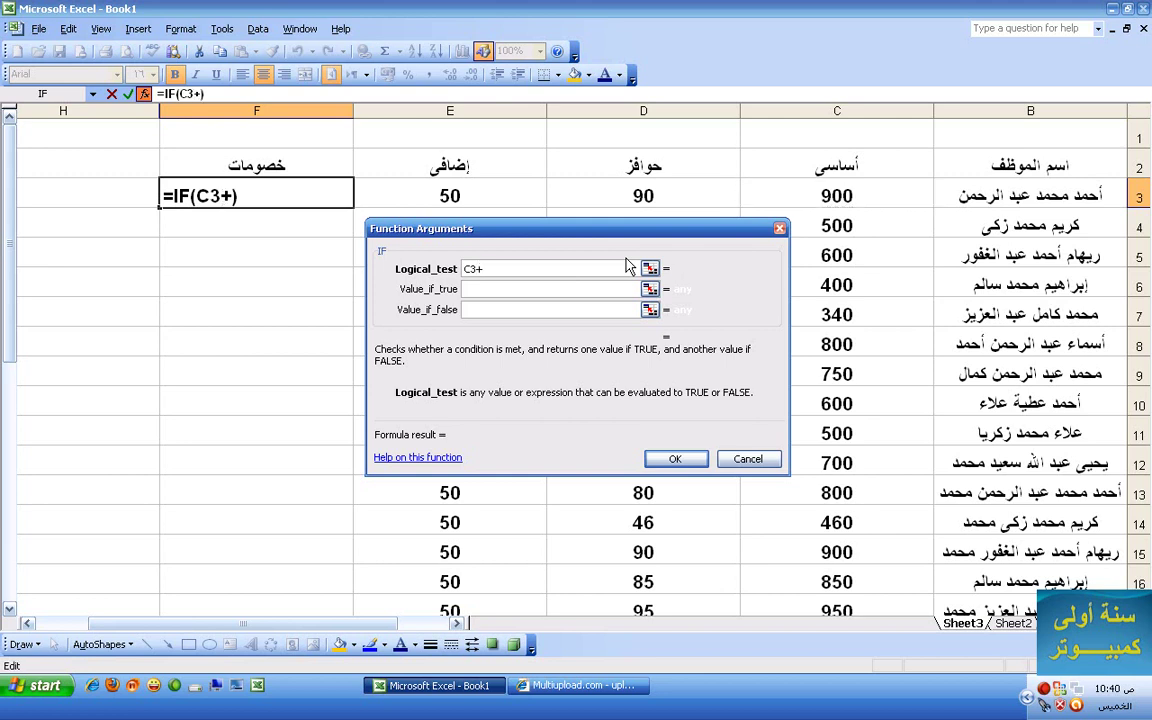
left_click(620, 186)
type("+")
left_click(482, 196)
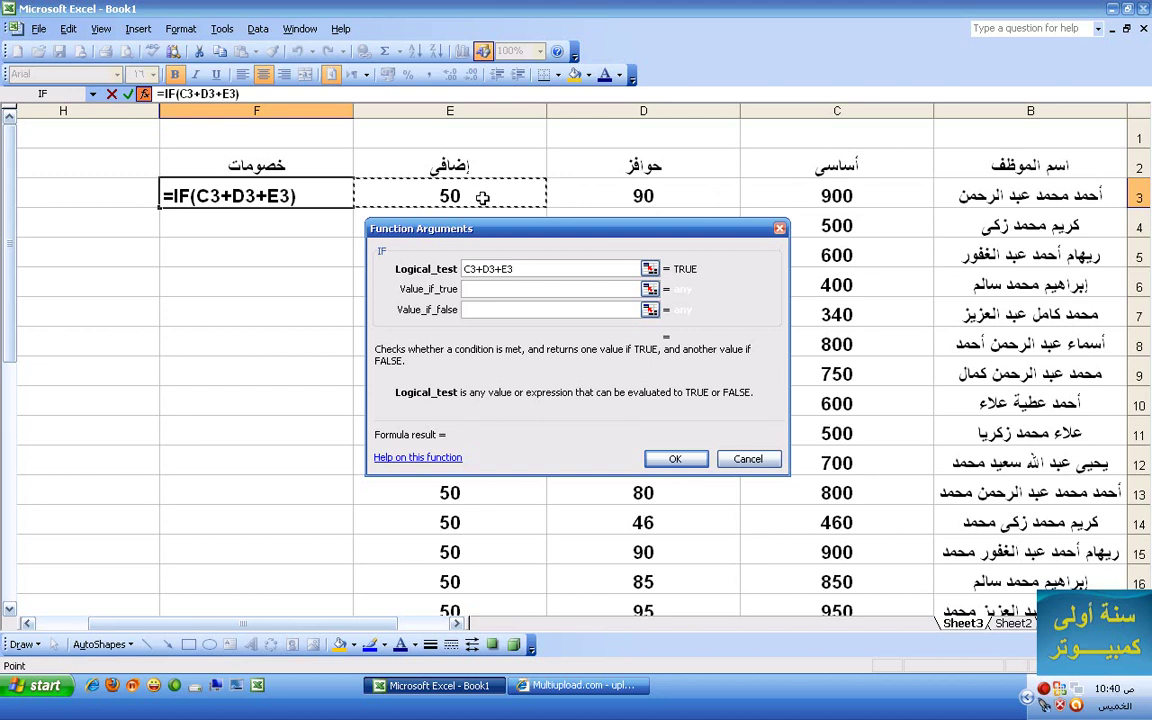
type("=")
key("BackSpace")
type(".")
key("BackSpace")
key("Left")
type("ز")
key("BackSpace")
key("Right")
type("ج")
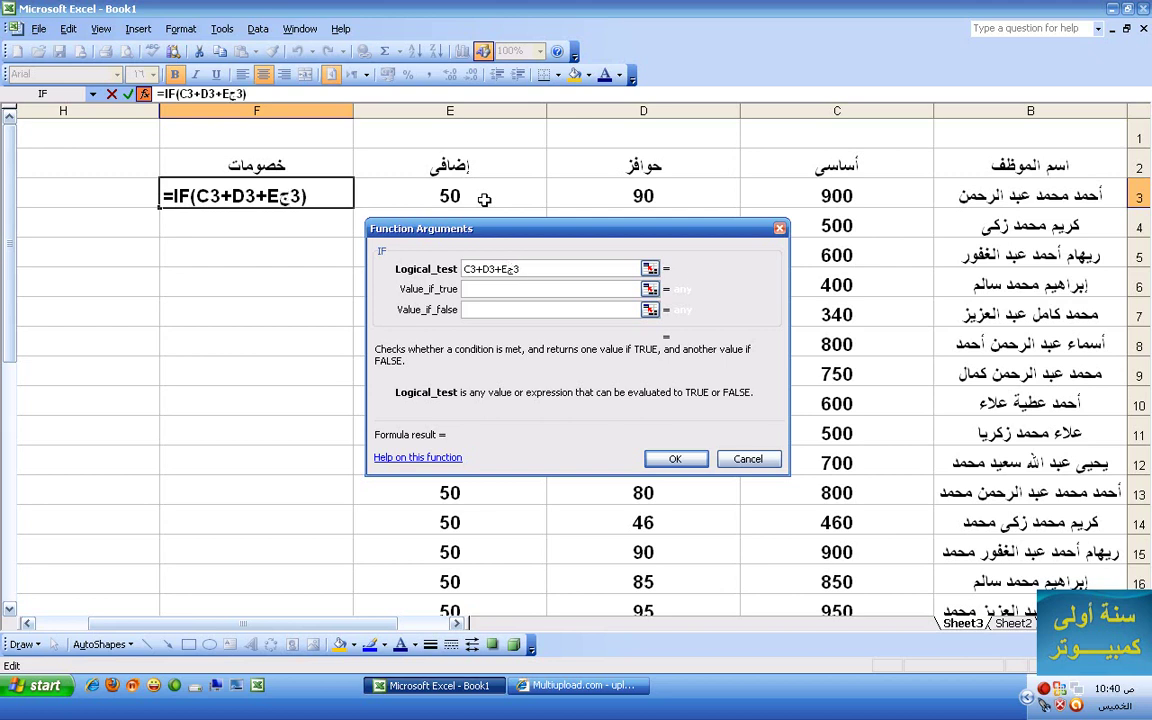
key("BackSpace")
key("Right")
- Append >800 to the condition and copy the C3+D3+E3 sum
type("<")
key("BackSpace")
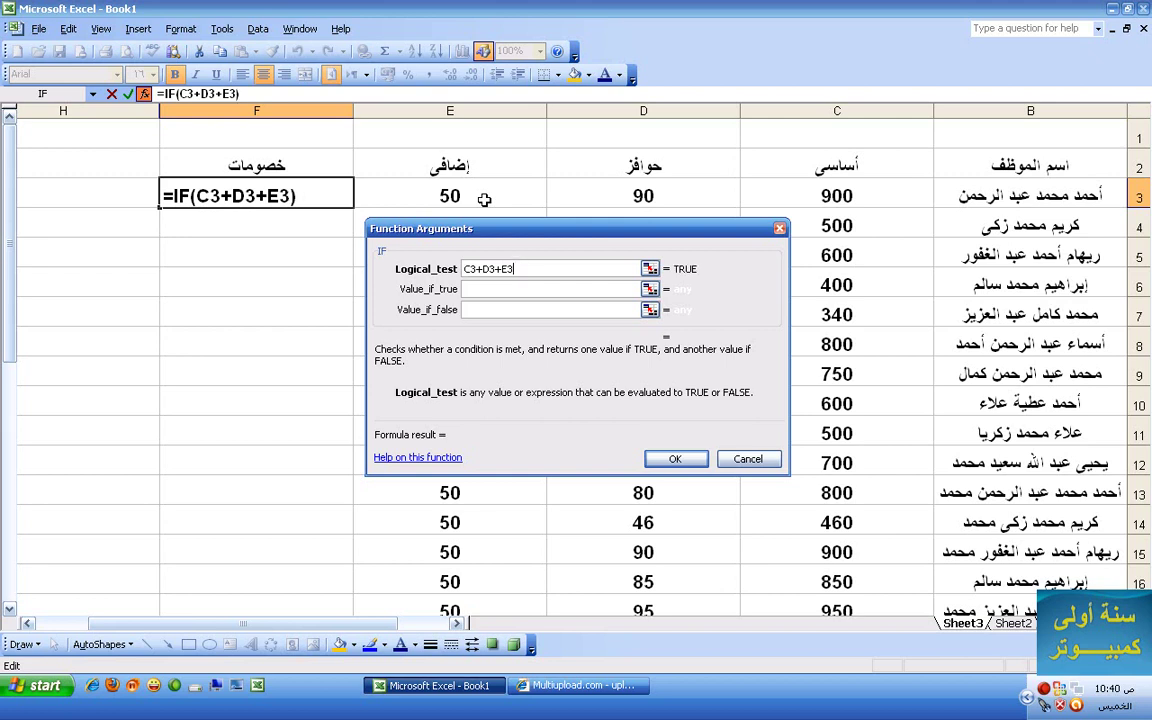
type(">800")
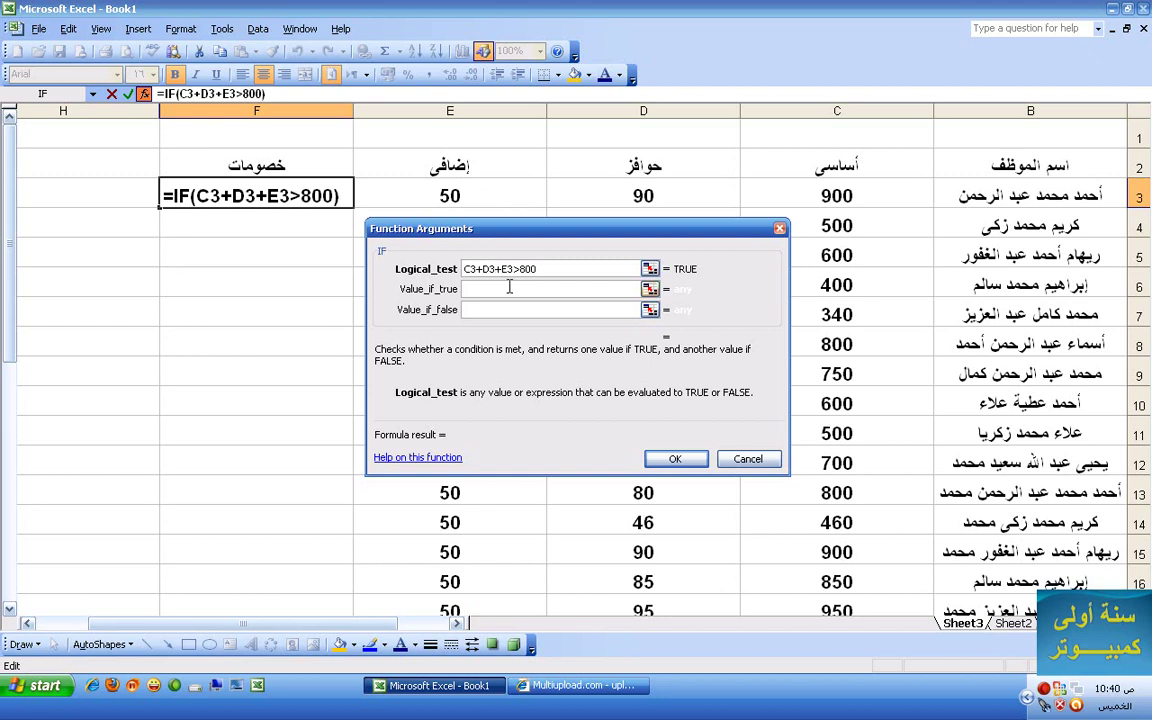
left_click_drag(512, 269, 445, 245)
key("ctrl+c")
- Paste C3+D3+E3 as Value_if_true, wrap the test as (C3+D3+E3)>800, and commit it, giving 1040
left_click(495, 288)
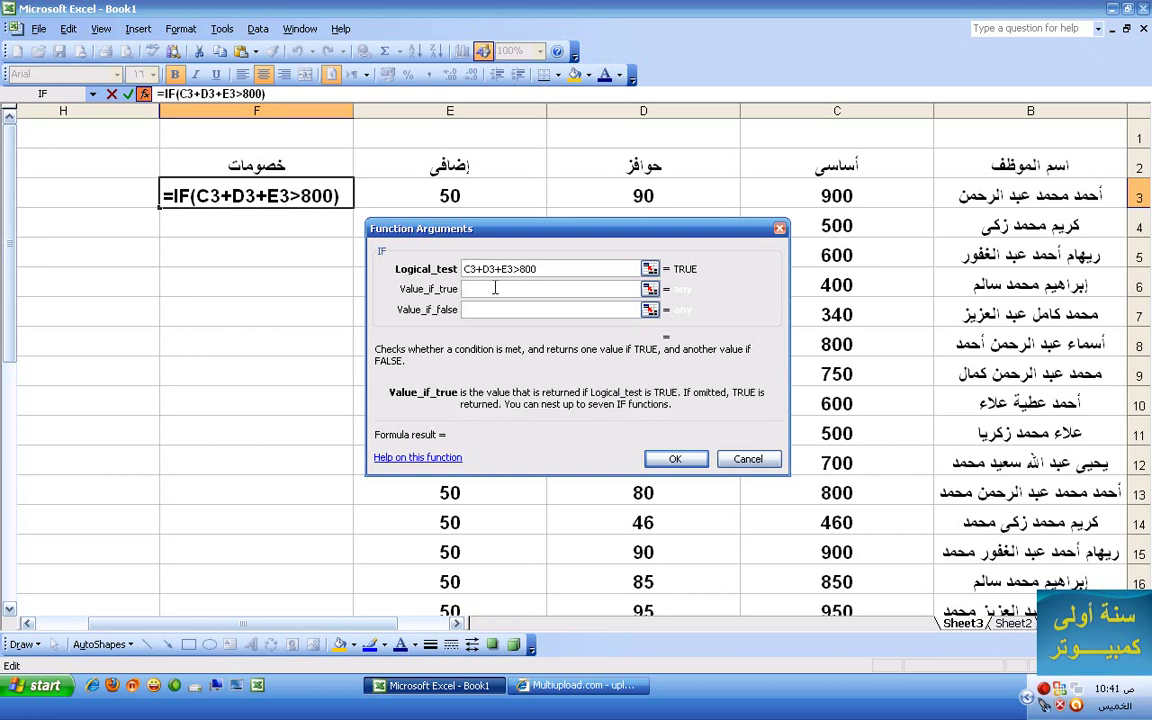
key("ctrl+v")
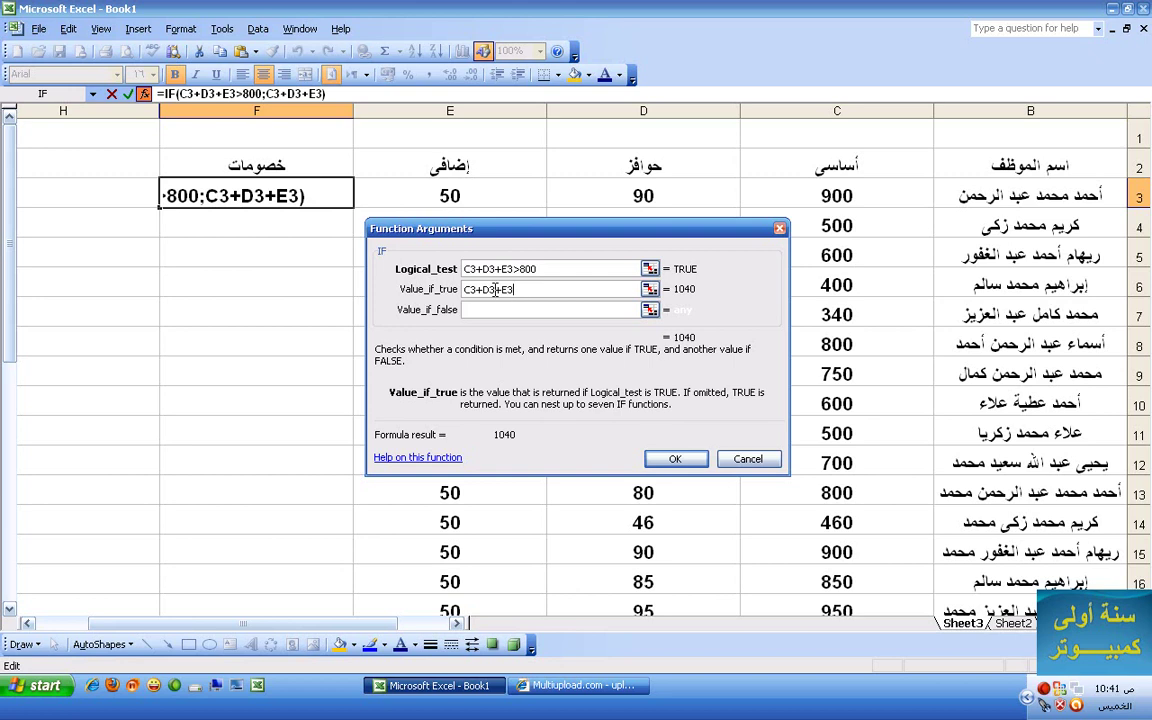
left_click(510, 268)
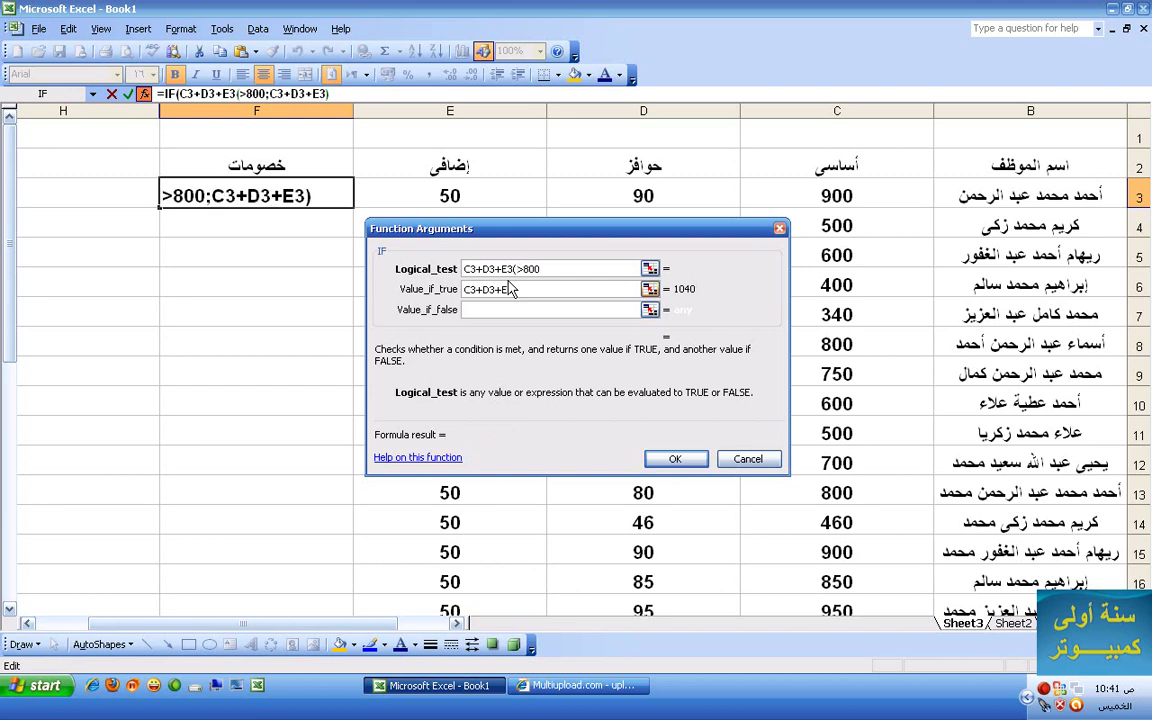
type(")")
type("(")
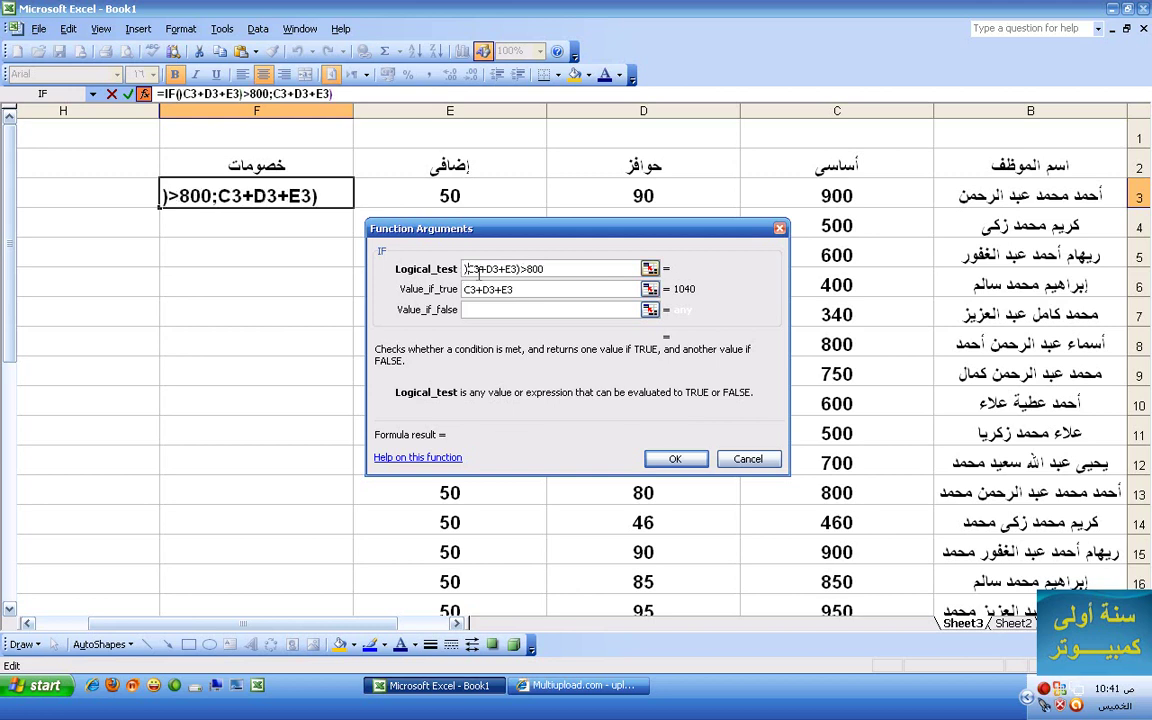
key("BackSpace")
type("(")
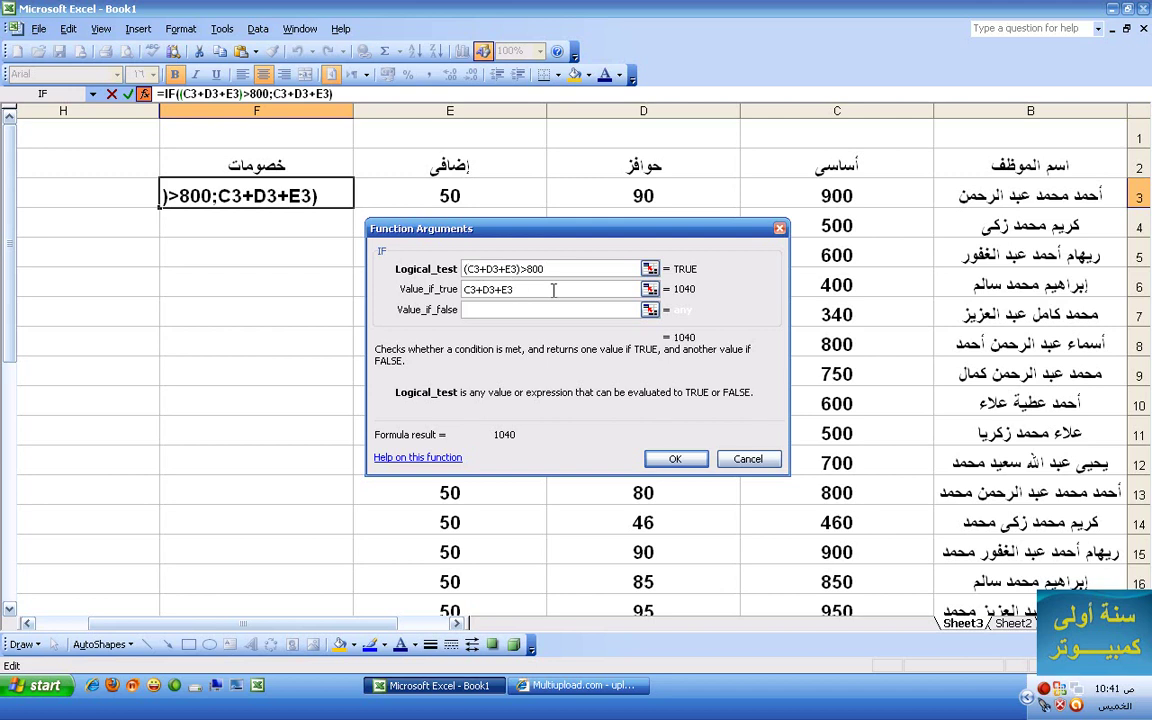
left_click(467, 289)
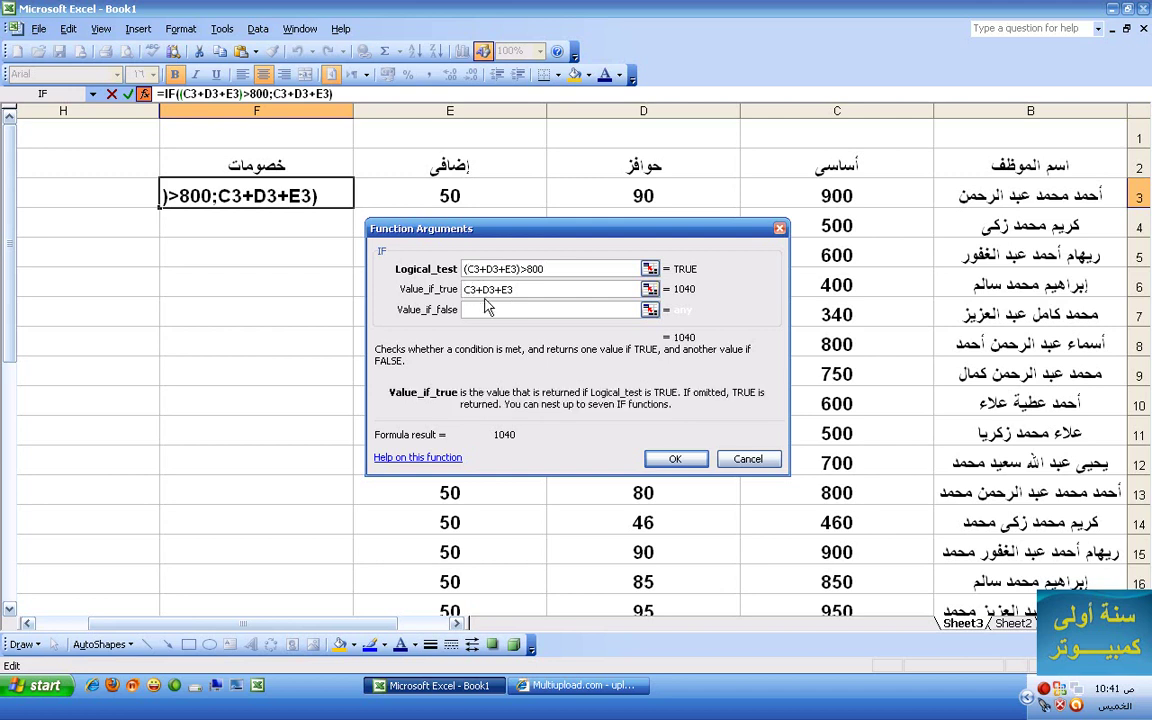
key("Return")
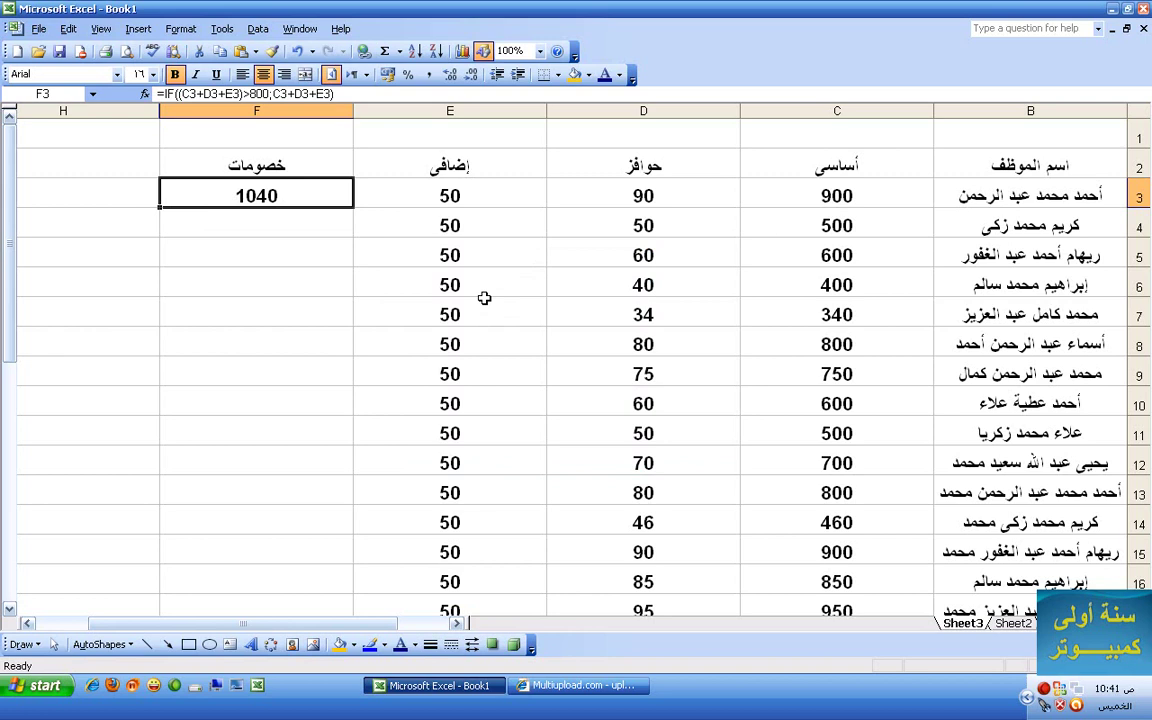
- Reopen the F3 IF arguments and wrap the true value as (C3+D3+E3)
left_click(178, 32)
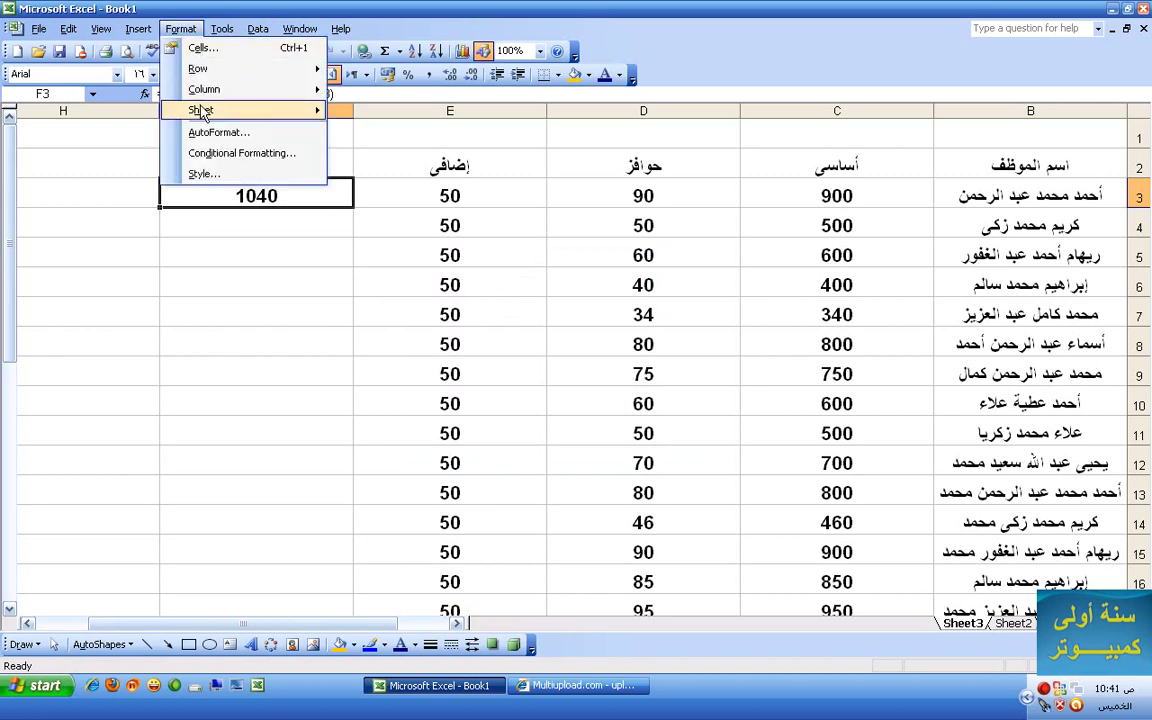
mouse_move(138, 29)
left_click(170, 152)
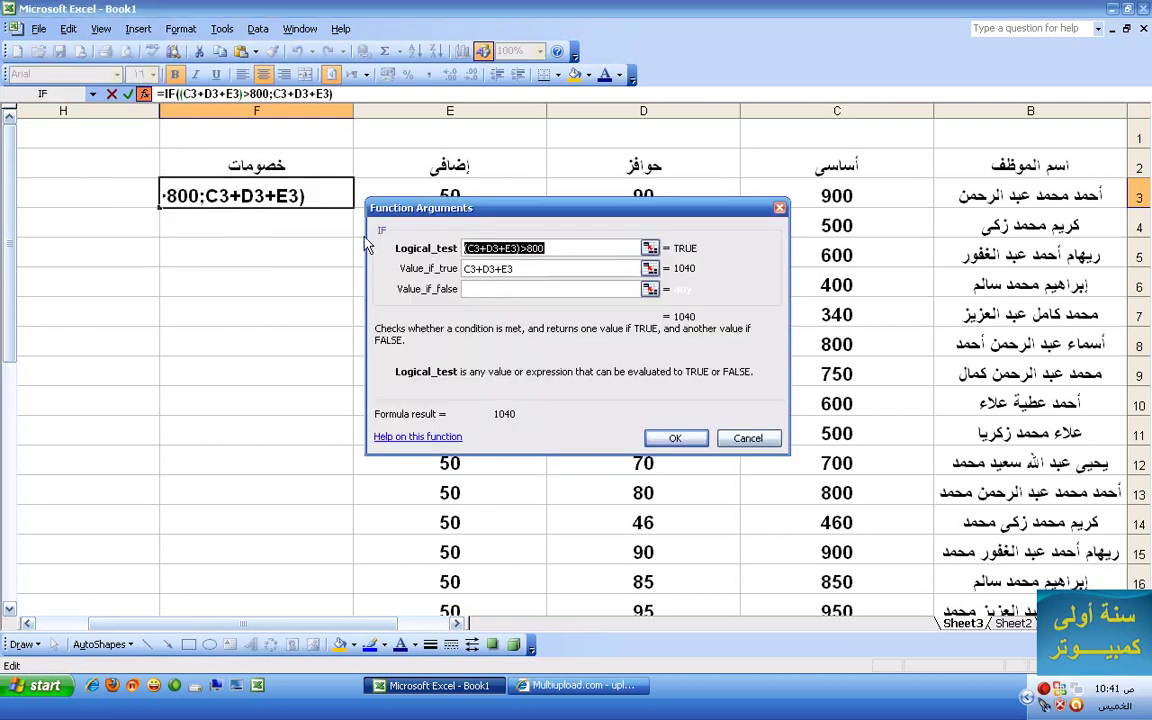
left_click(539, 268)
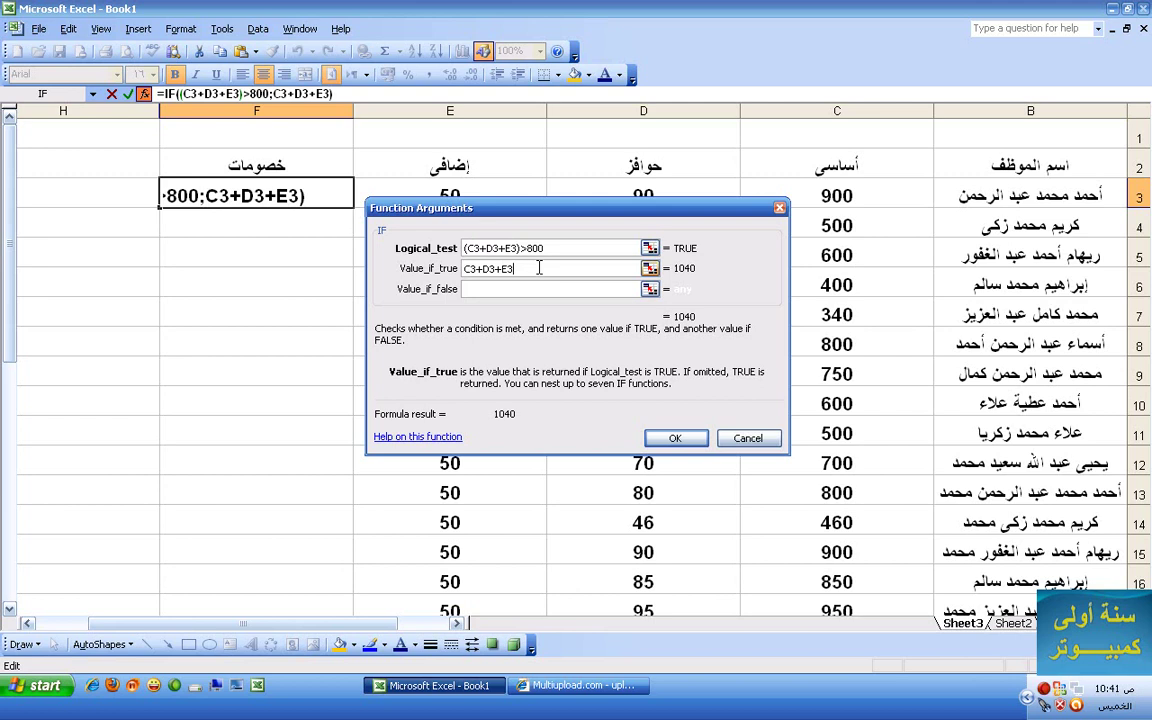
type(")")
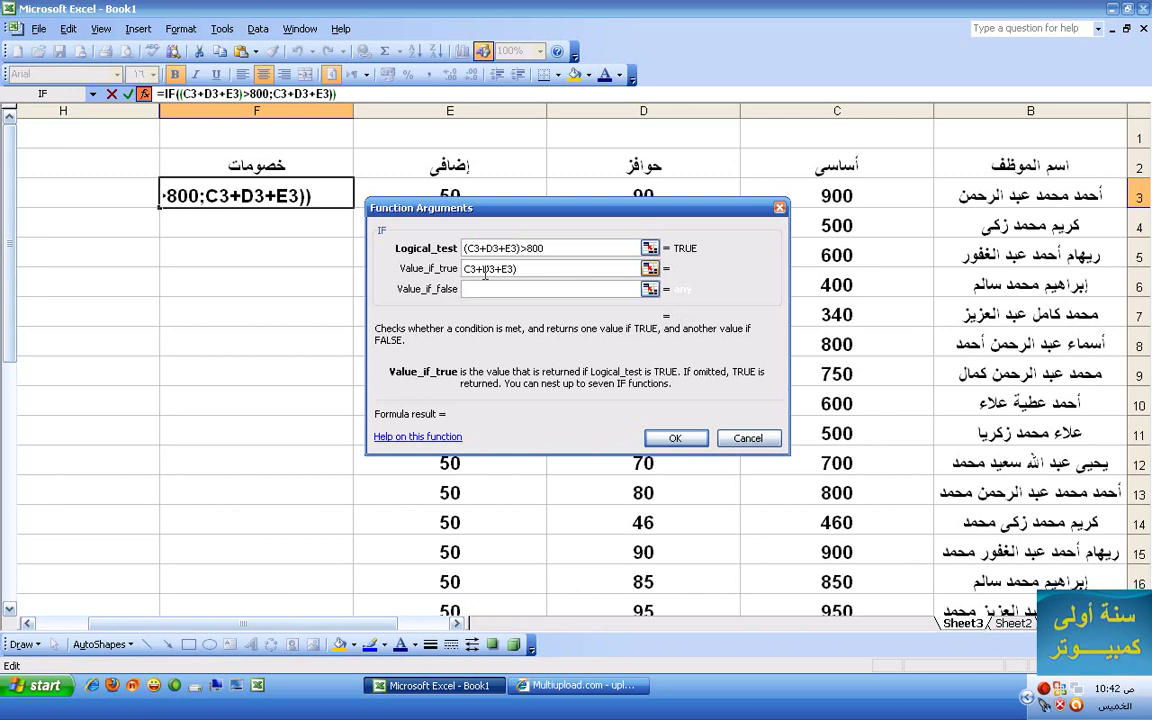
type(")")
key("BackSpace")
type("(")
- Multiply the true value by .95, giving 988, and copy (C3+D3+E3)
left_click(522, 268)
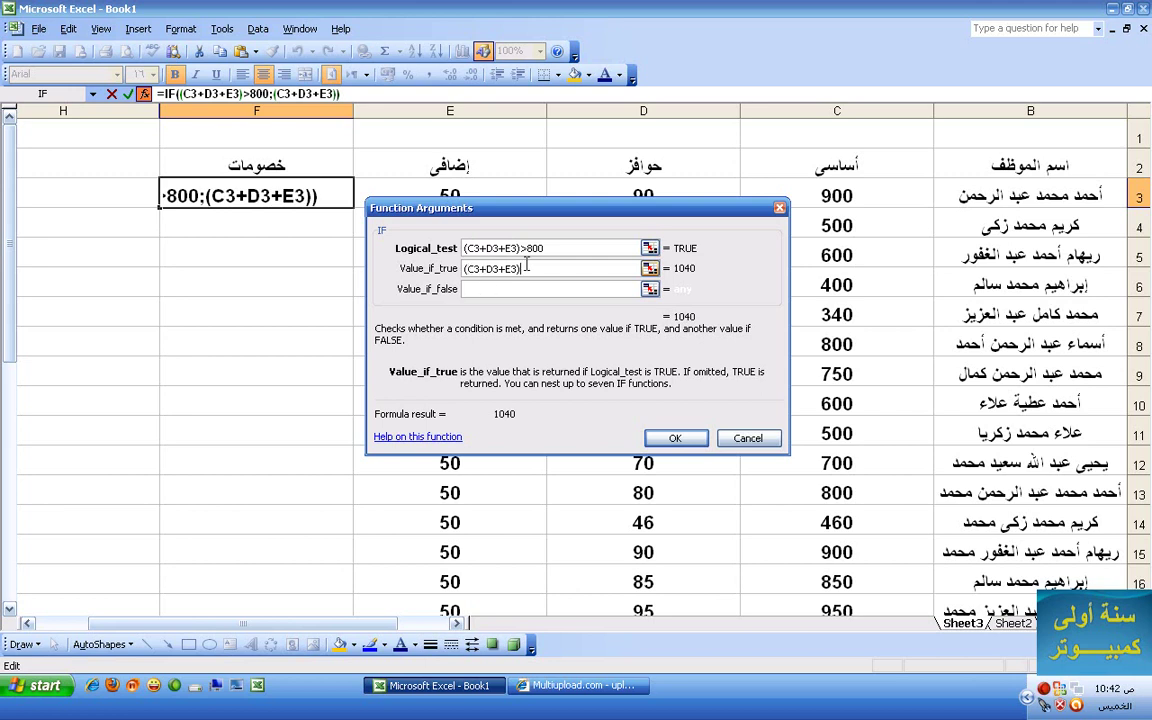
type("*")
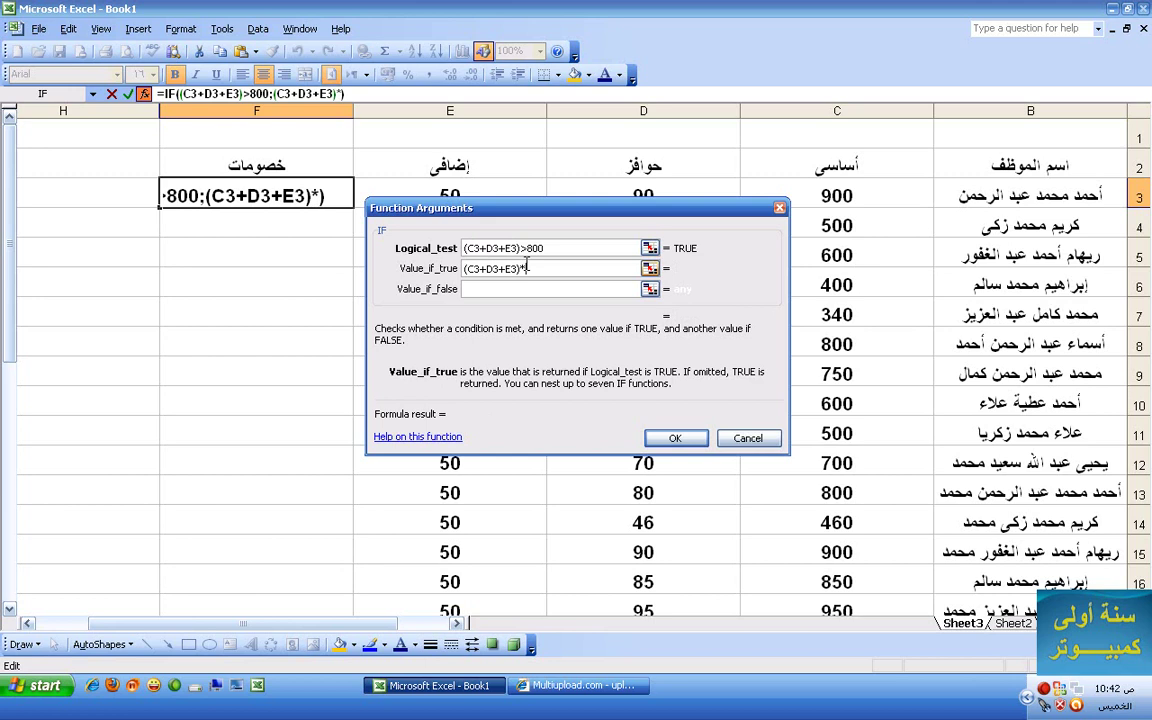
type("95")
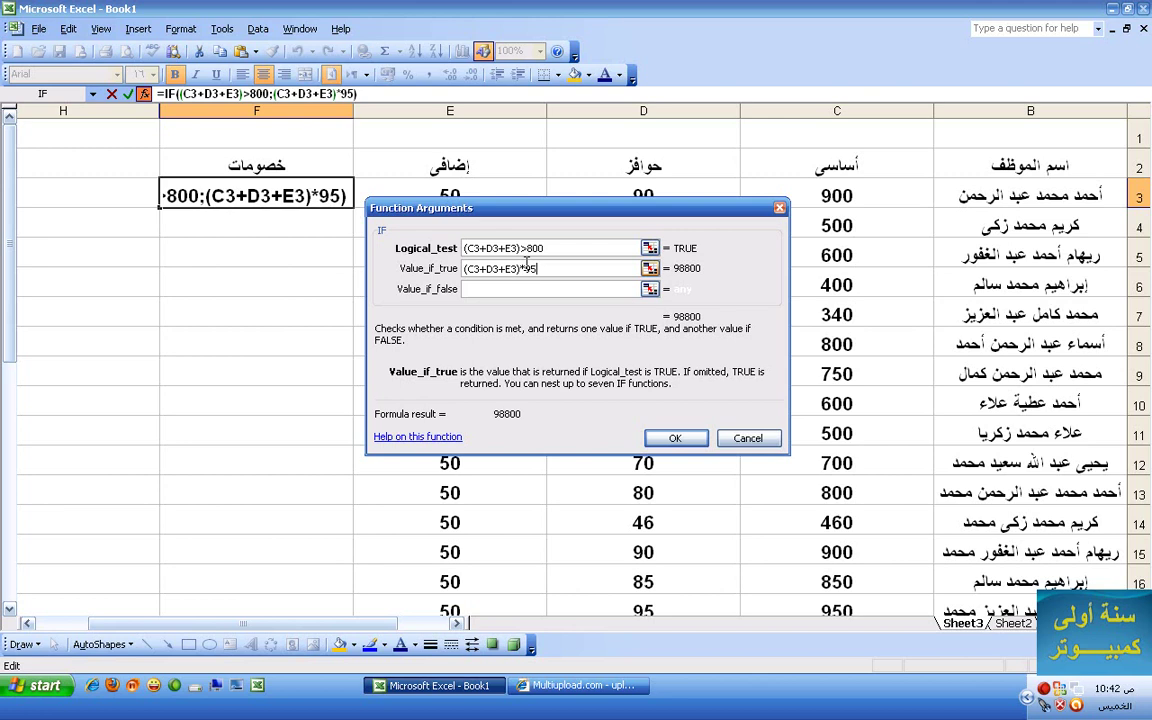
key("BackSpace")
key("BackSpace")
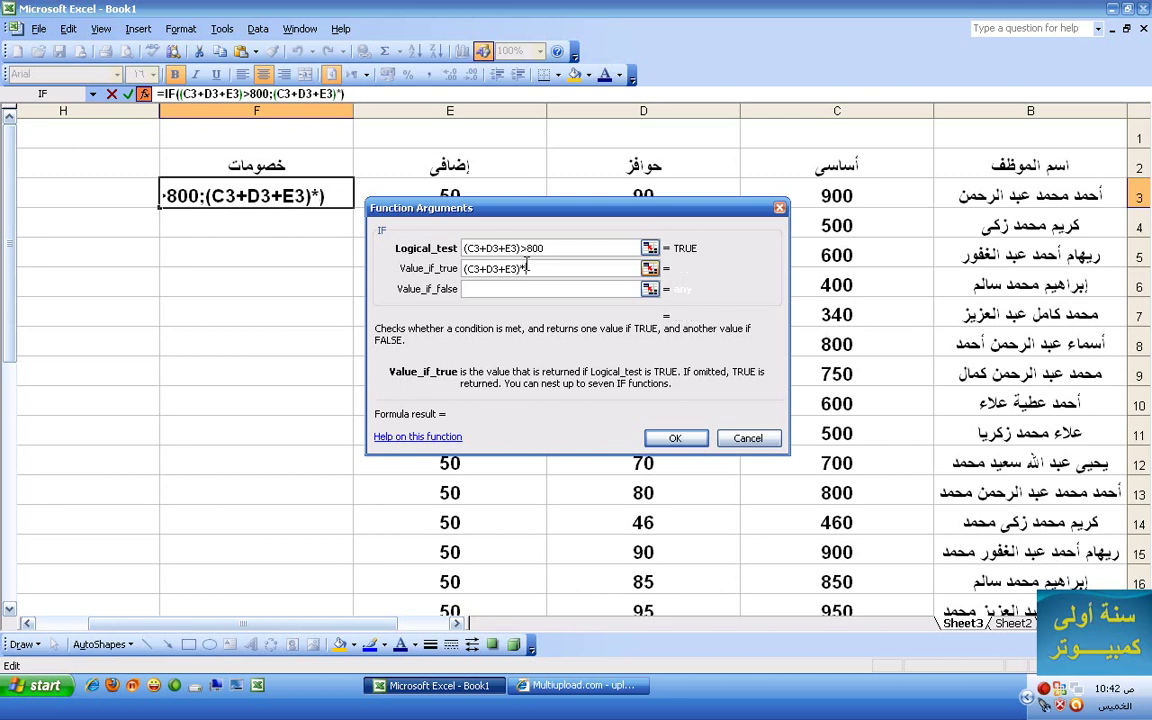
type(".95")
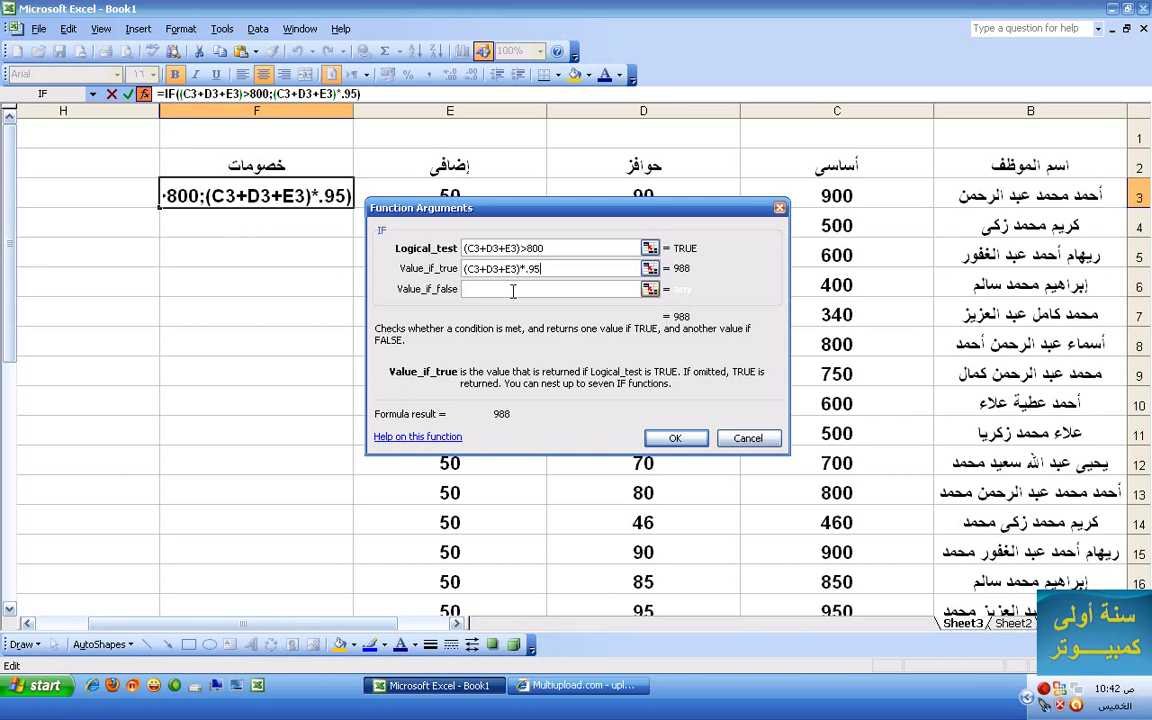
left_click_drag(518, 268, 400, 238)
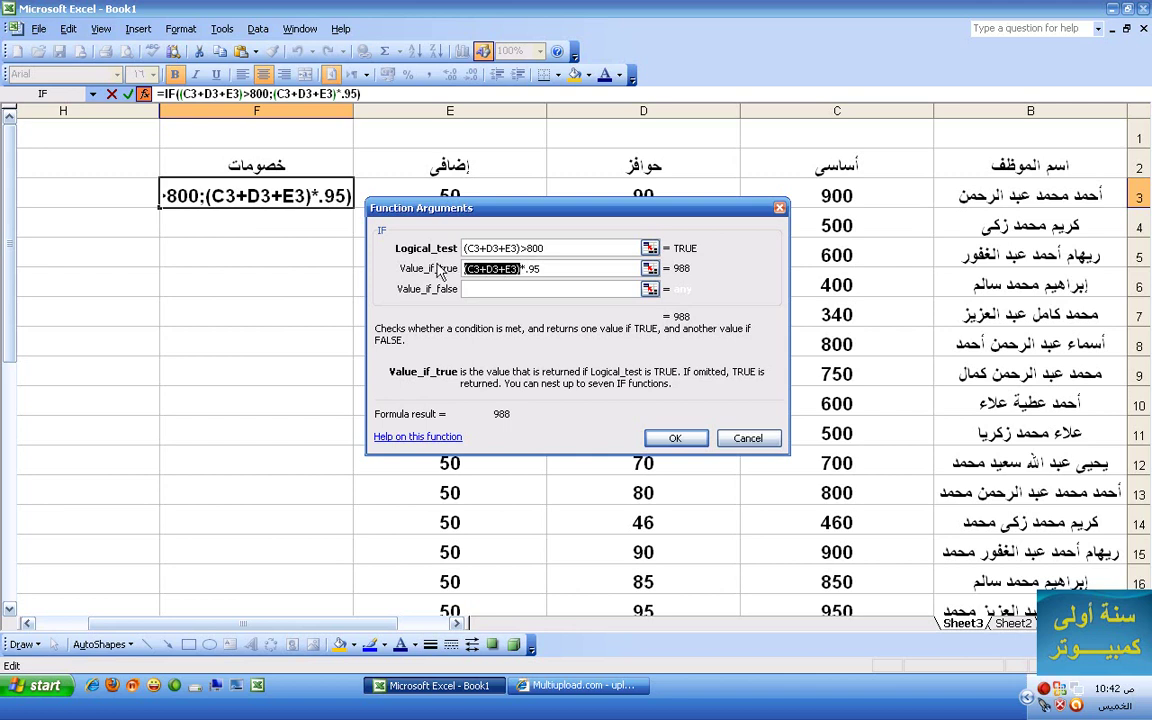
- Set Value_if_false to (C3+D3+E3)*.98 and confirm the IF formula in F3
left_click(503, 288)
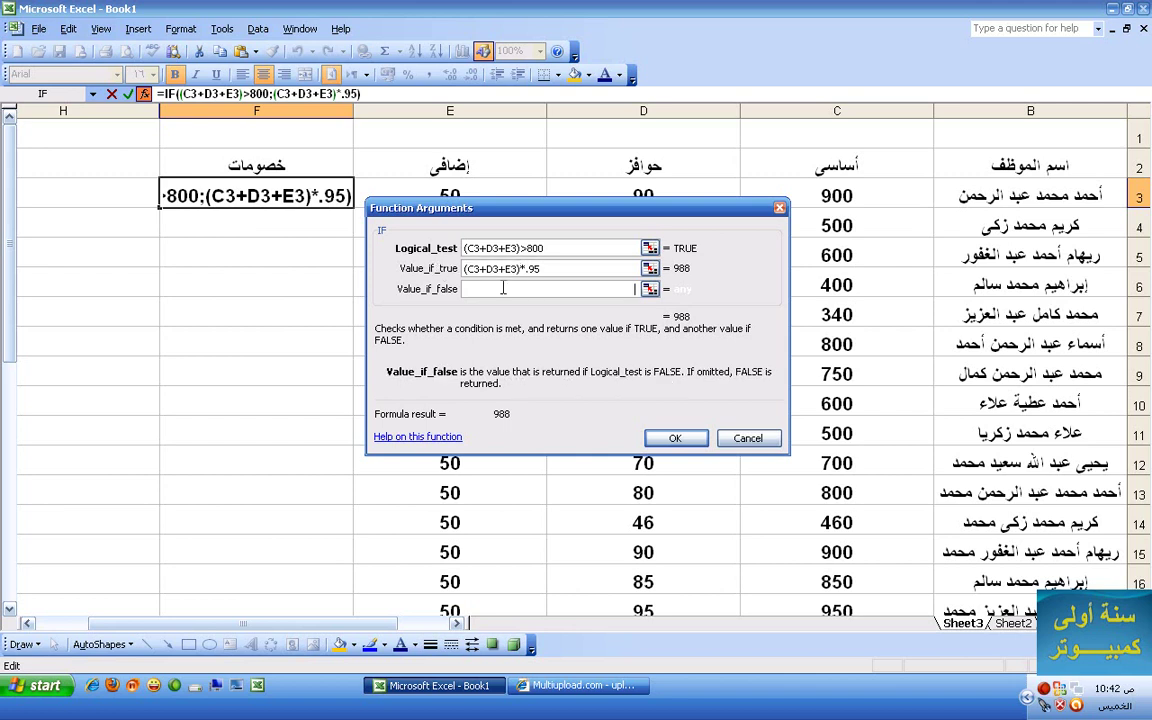
key("ctrl+v")
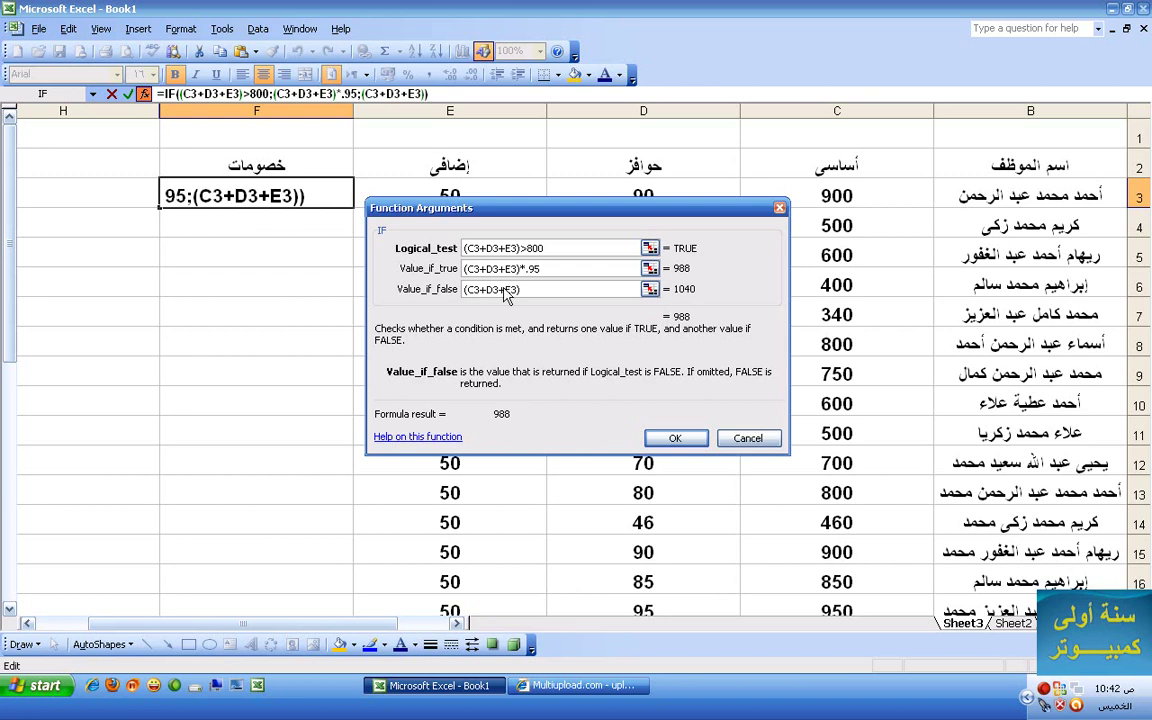
type("*.98")
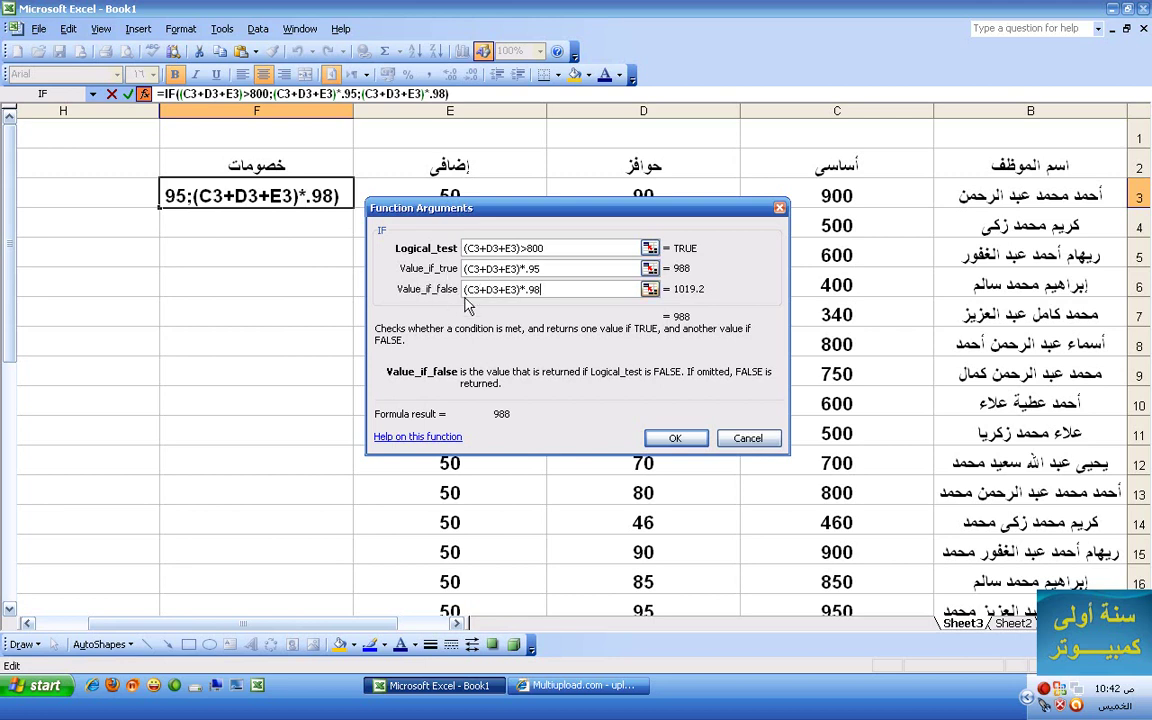
left_click(674, 439)
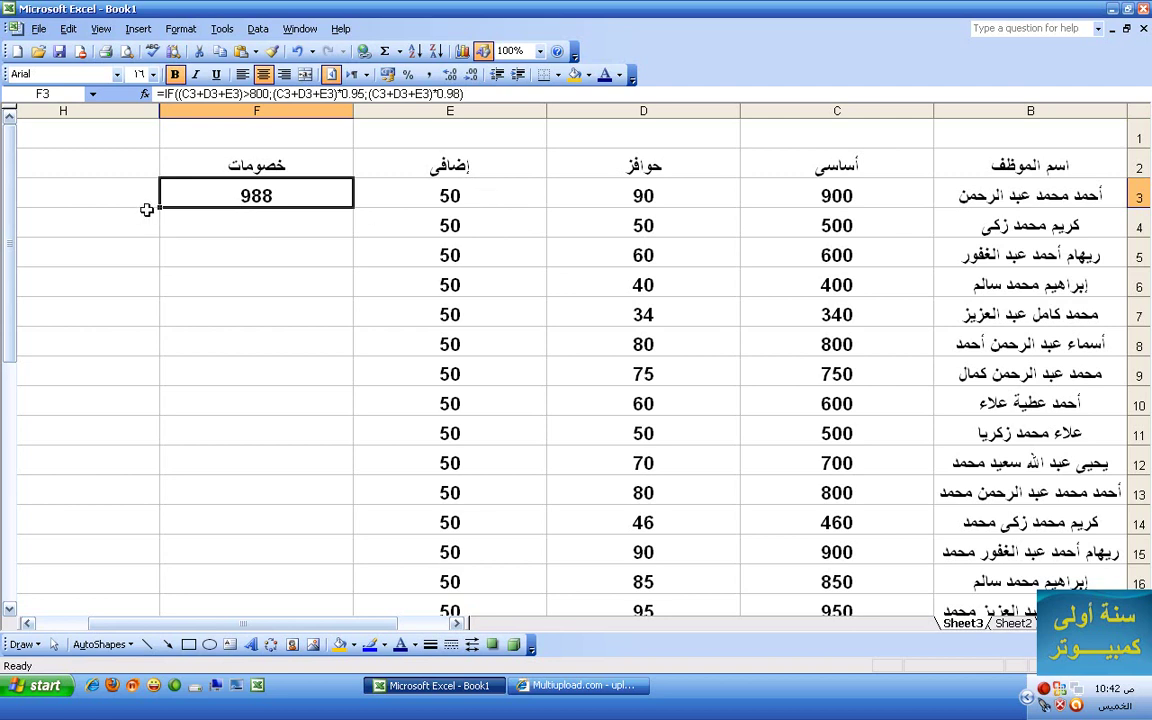
- Fill F3's formula down to F32, check it in F8, and select A2:F32
left_click_drag(162, 209, 196, 478)
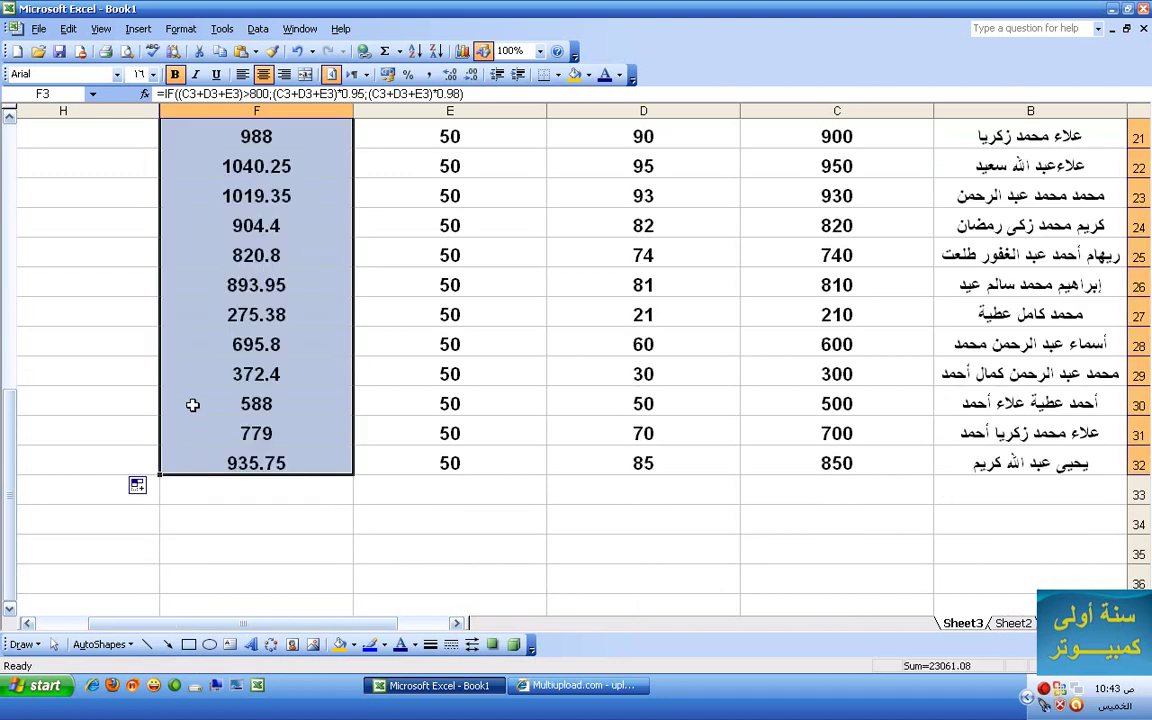
scroll(193, 404, "up", 7)
scroll(193, 404, "down", 4)
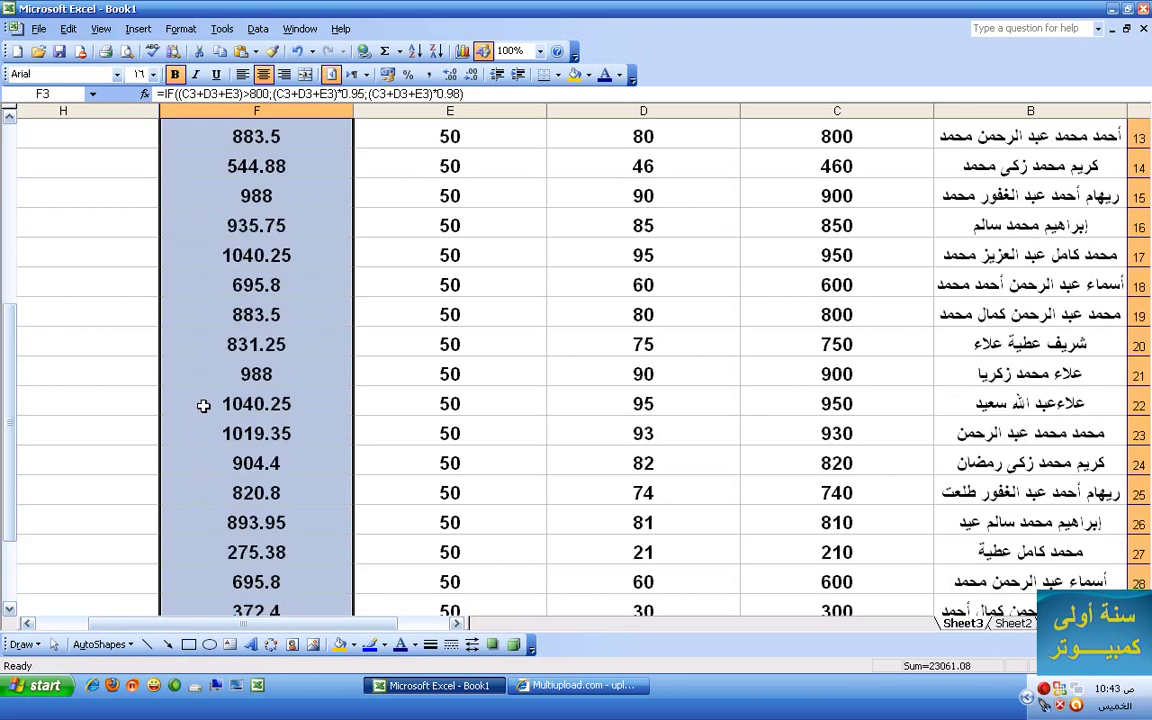
scroll(203, 404, "up", 4)
left_click(225, 348)
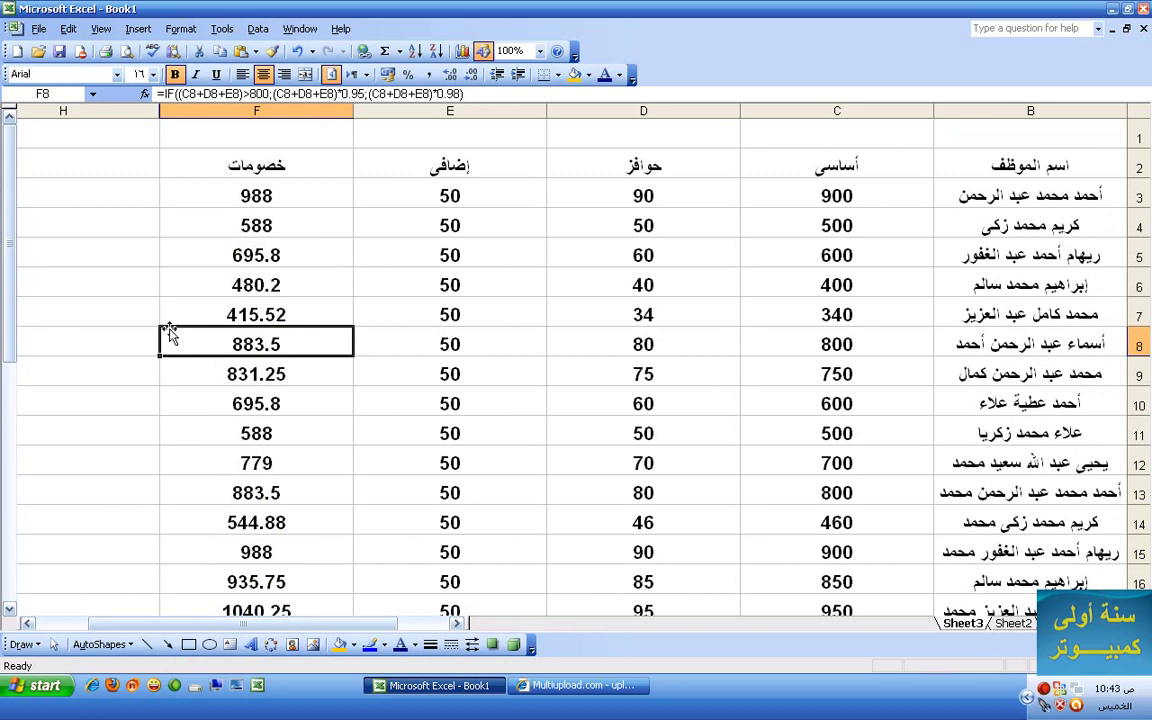
left_click_drag(280, 624, 325, 626)
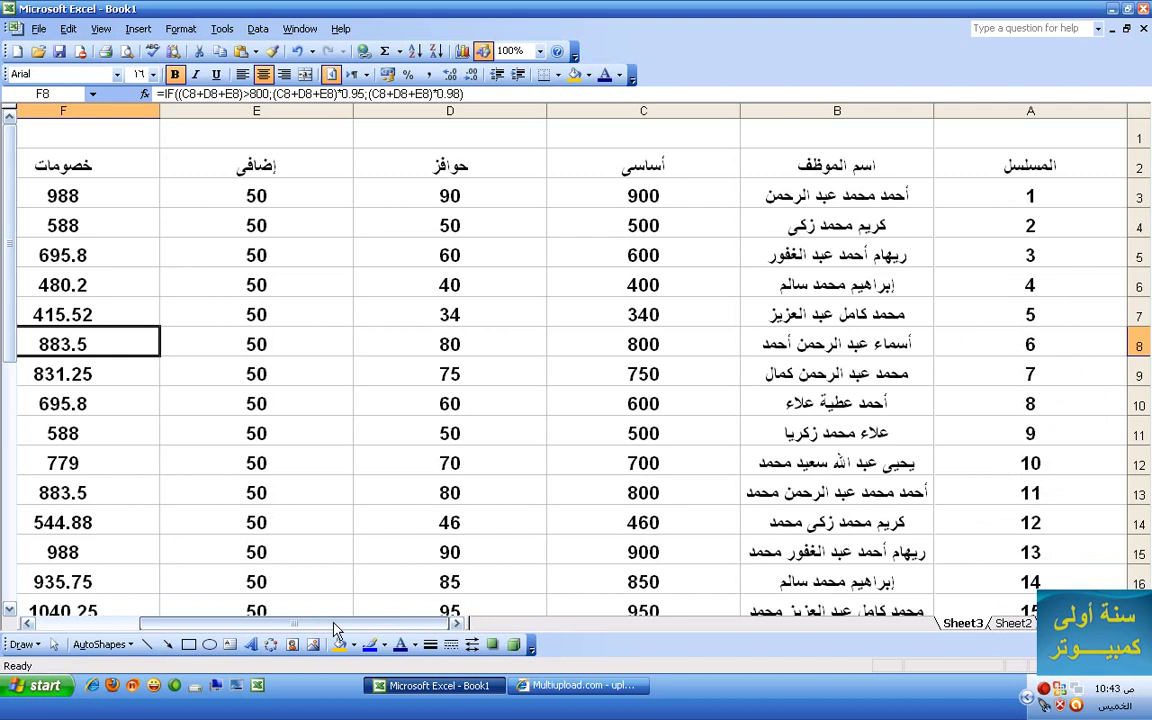
left_click_drag(1083, 173, 437, 578)
- Turn on AutoFilter for the payroll headers, then select column F
left_click(258, 29)
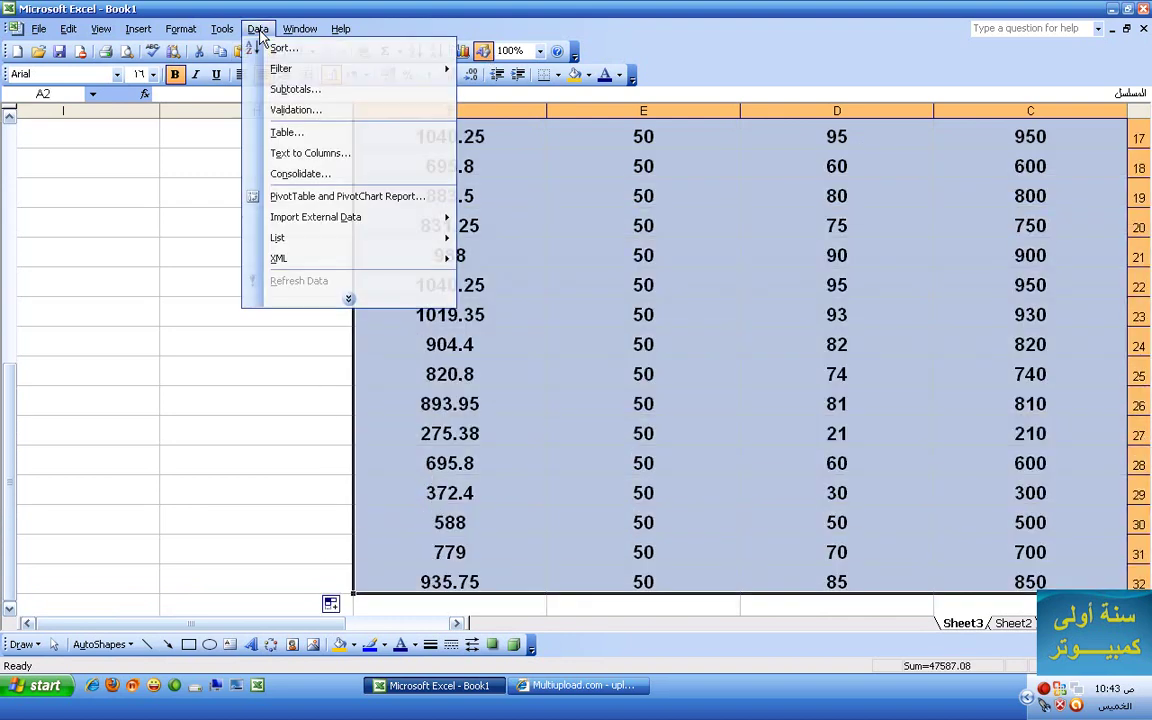
mouse_move(352, 68)
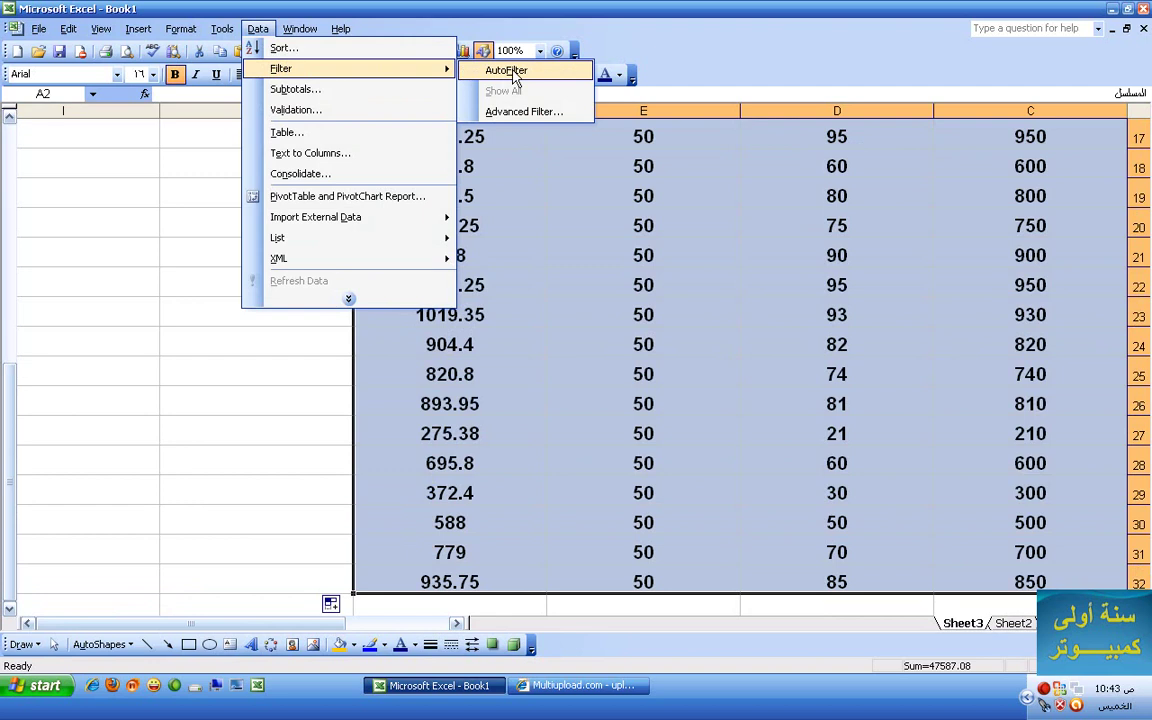
left_click(511, 72)
left_click(532, 221)
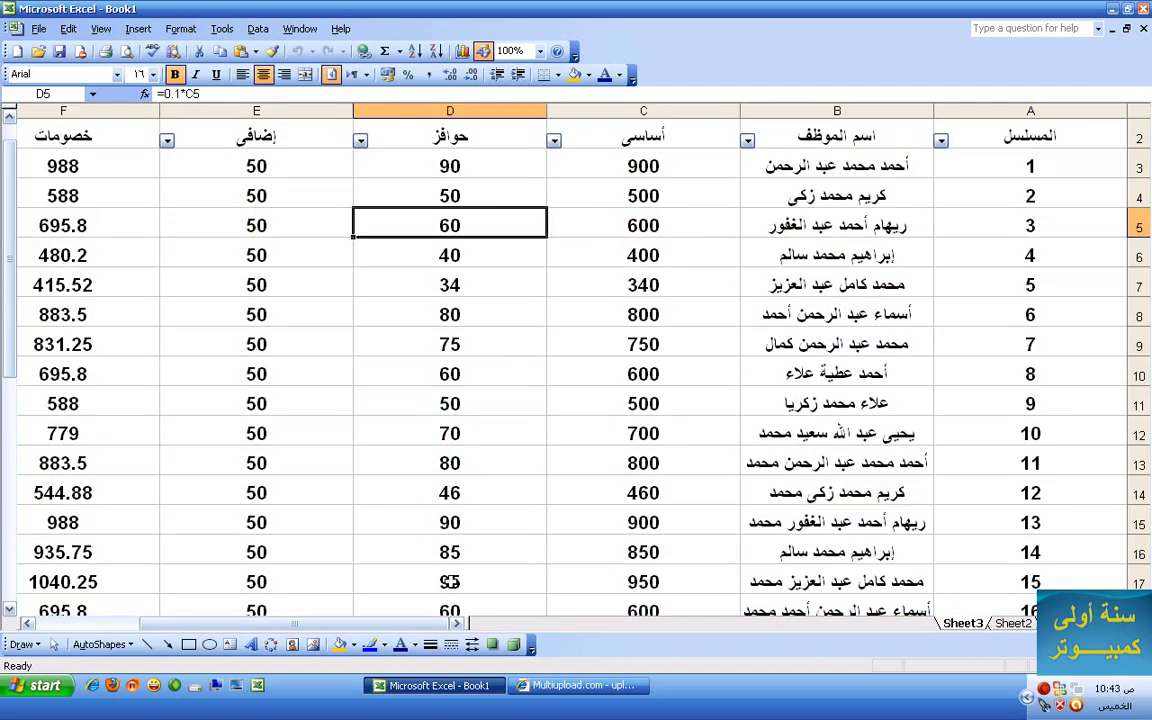
left_click_drag(375, 624, 347, 624)
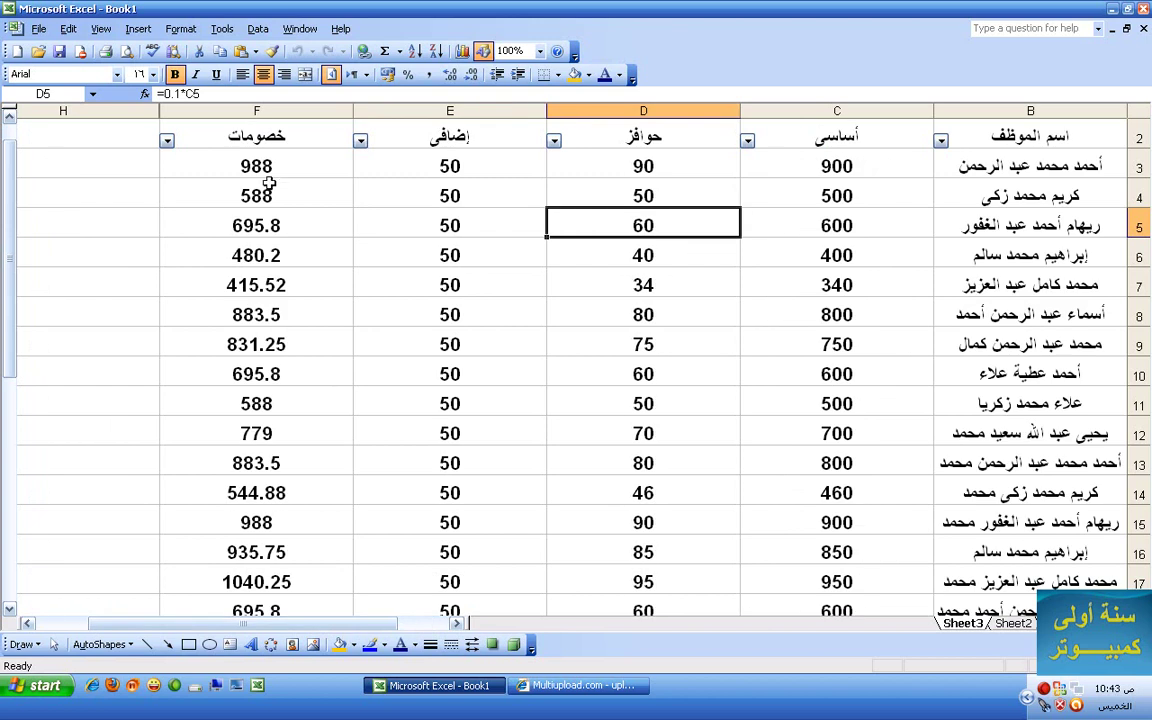
left_click(263, 110)
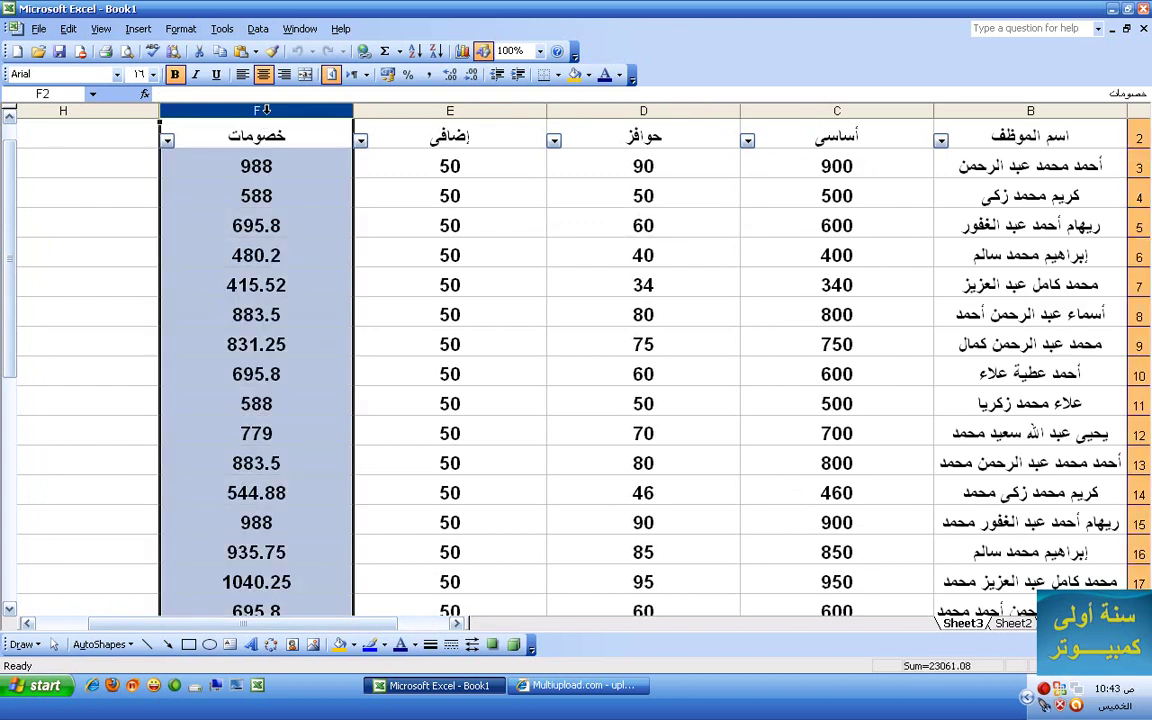
left_click(259, 30)
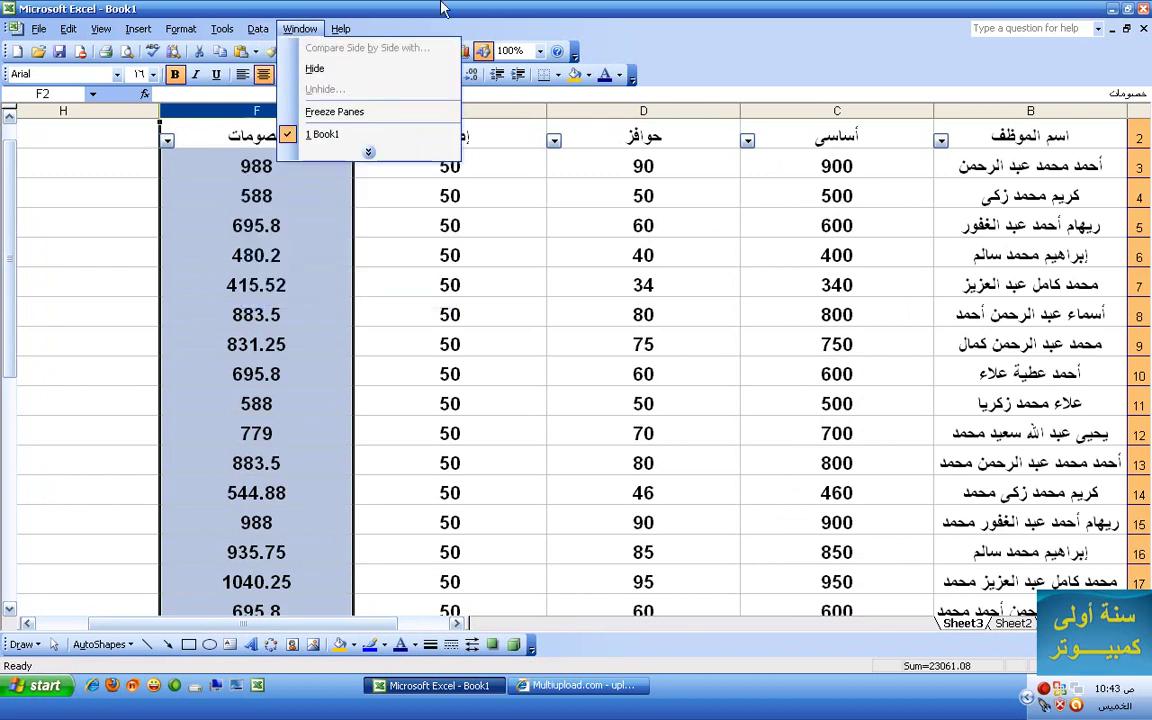
left_click(400, 10)
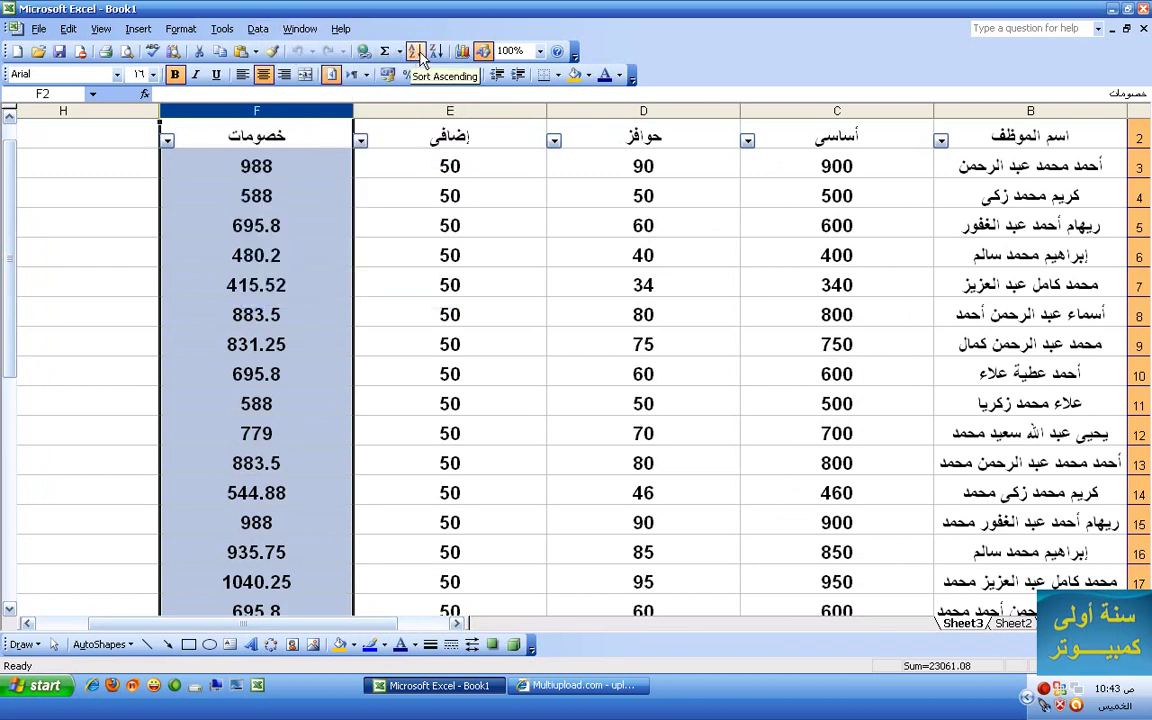
left_click(258, 30)
left_click(275, 48)
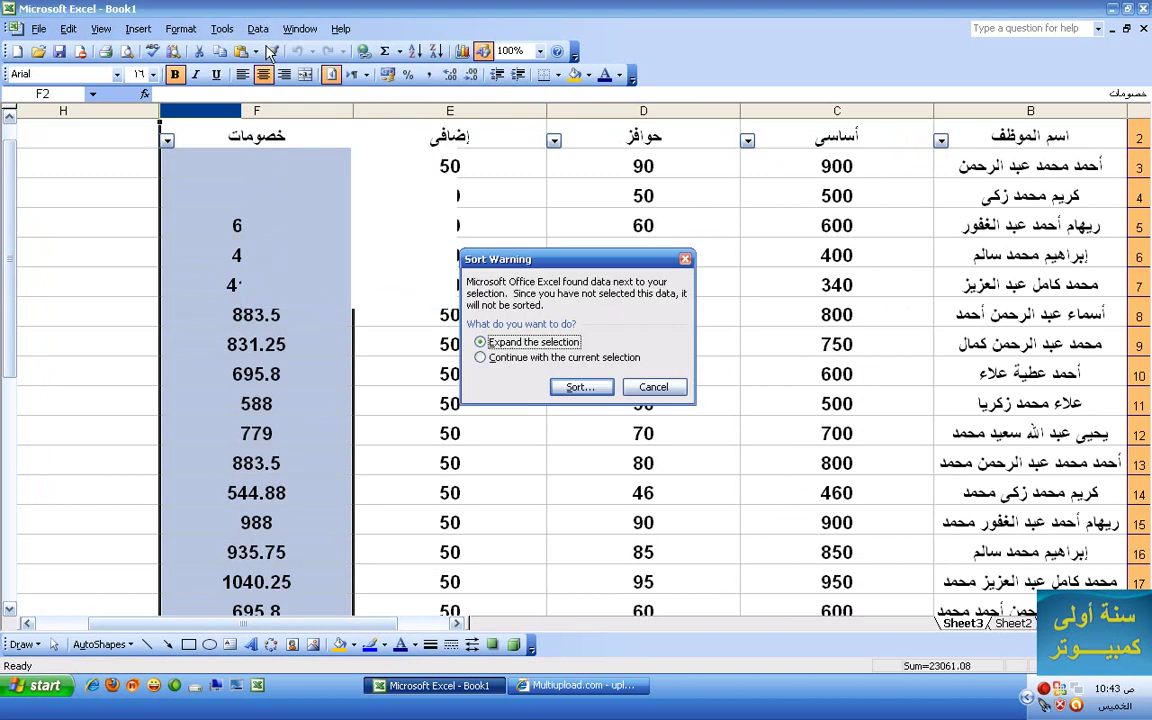
left_click(495, 359)
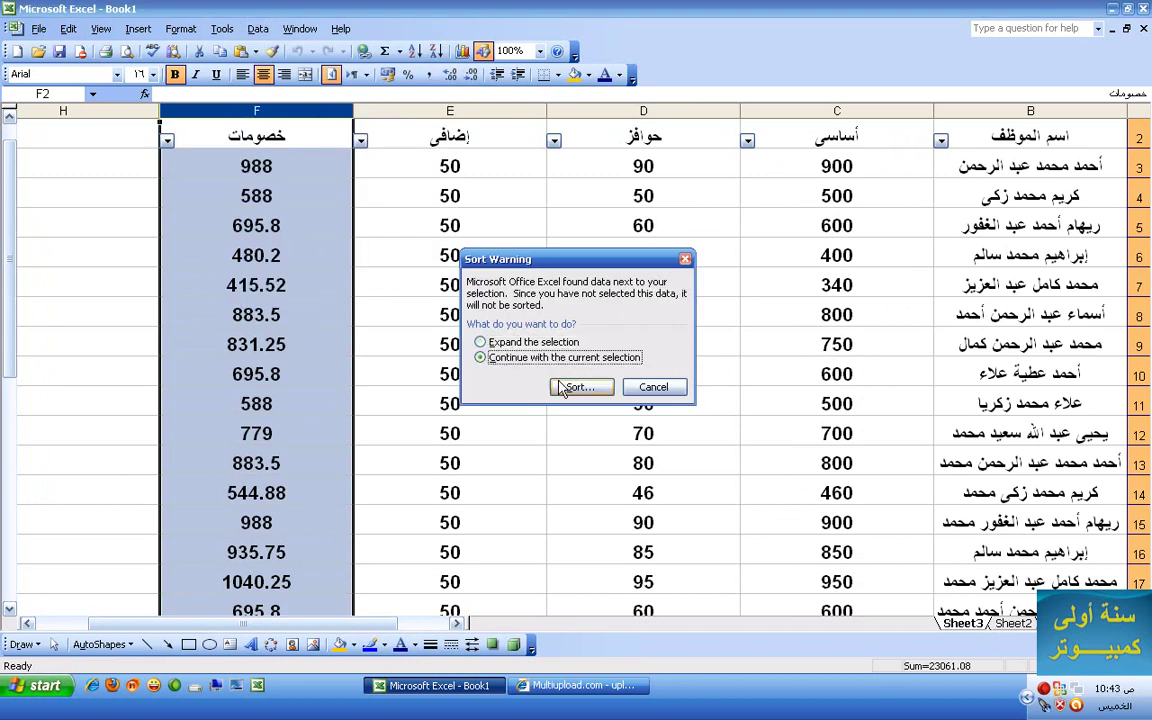
left_click(580, 387)
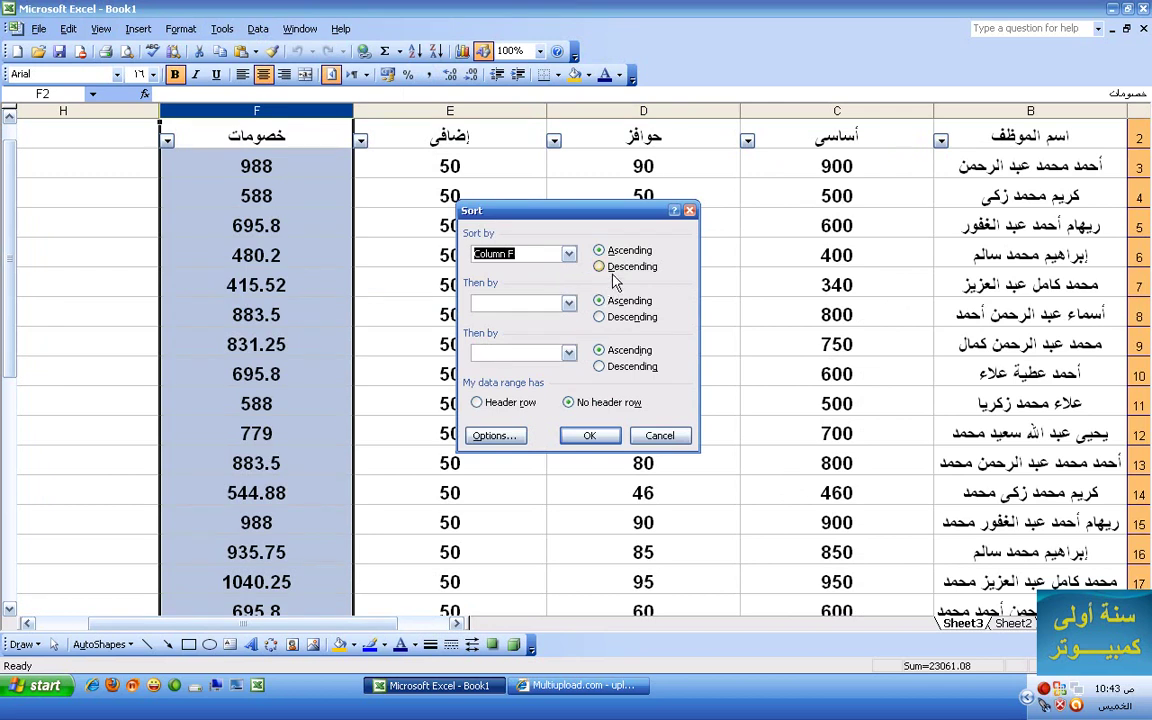
left_click(598, 266)
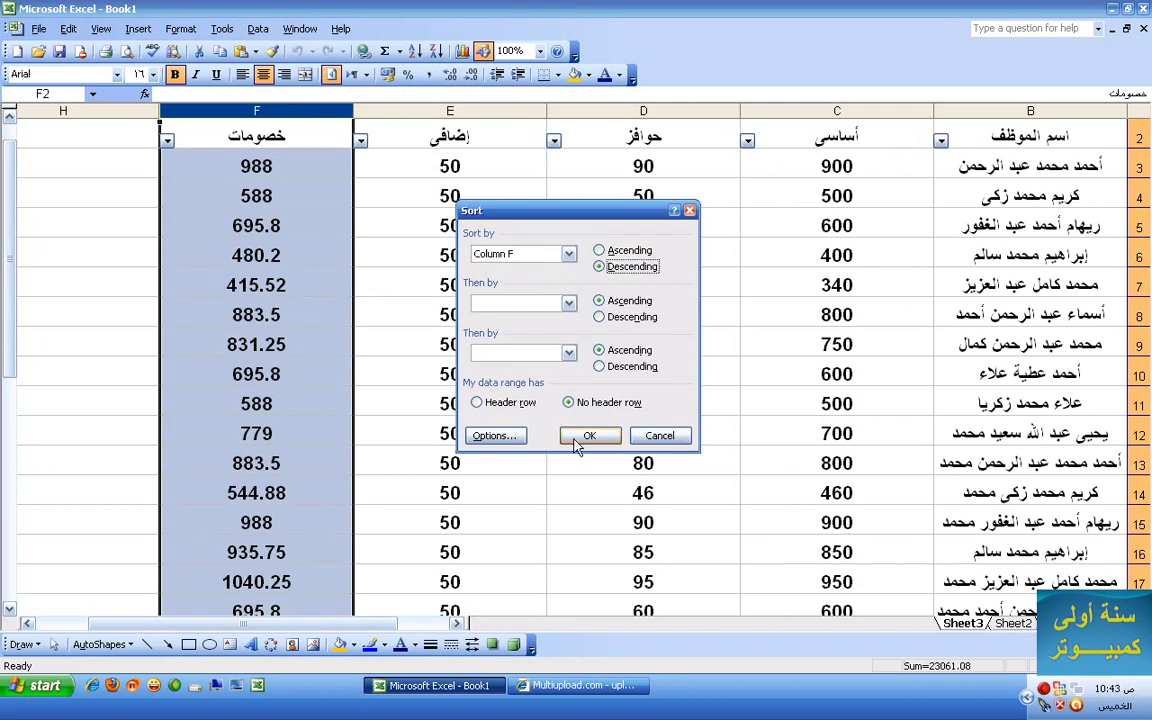
left_click(576, 440)
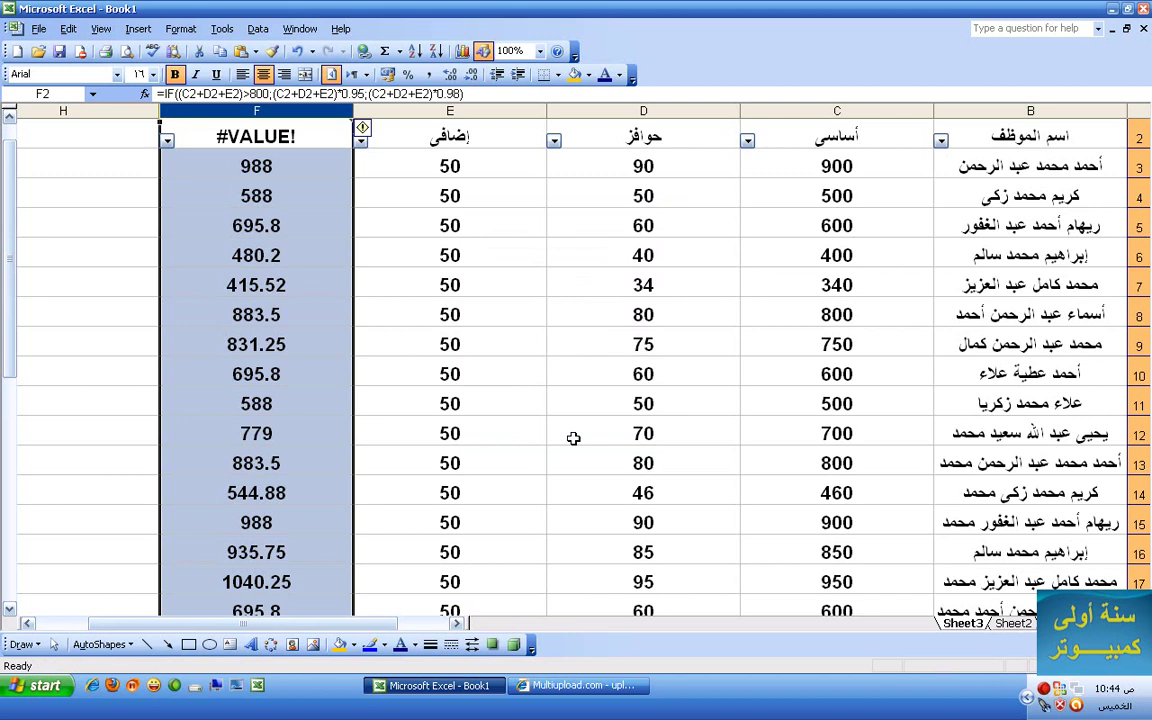
key("ctrl+z")
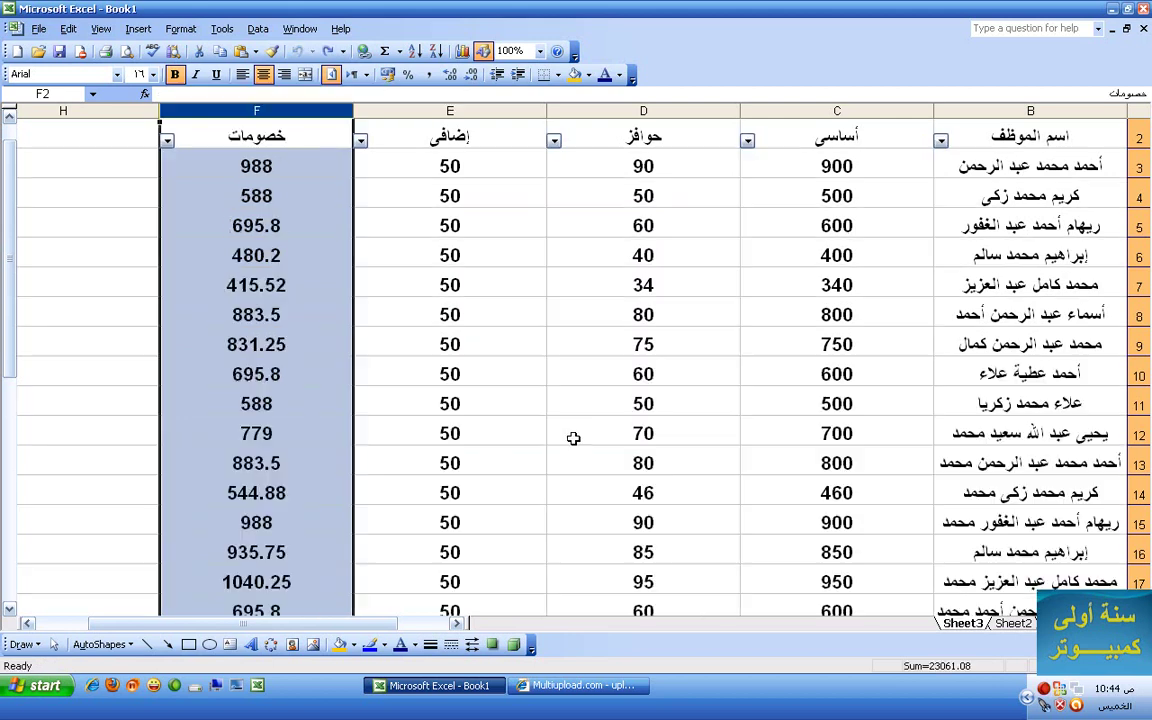
left_click_drag(293, 175, 252, 226)
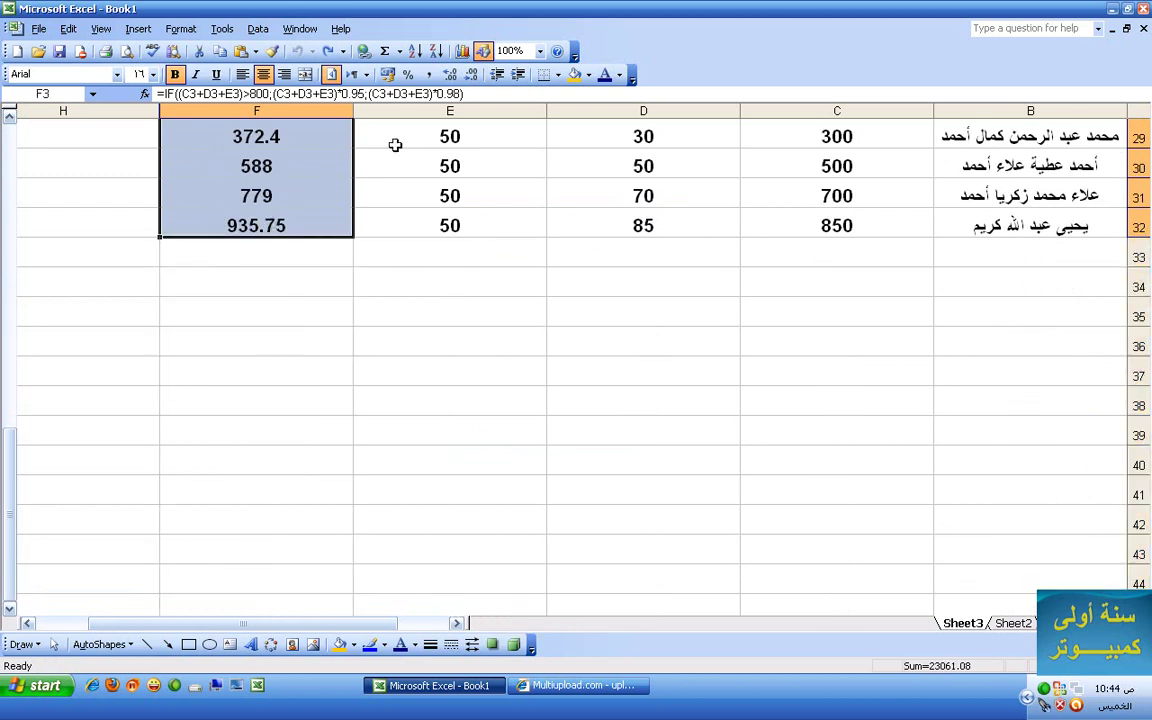
left_click(436, 51)
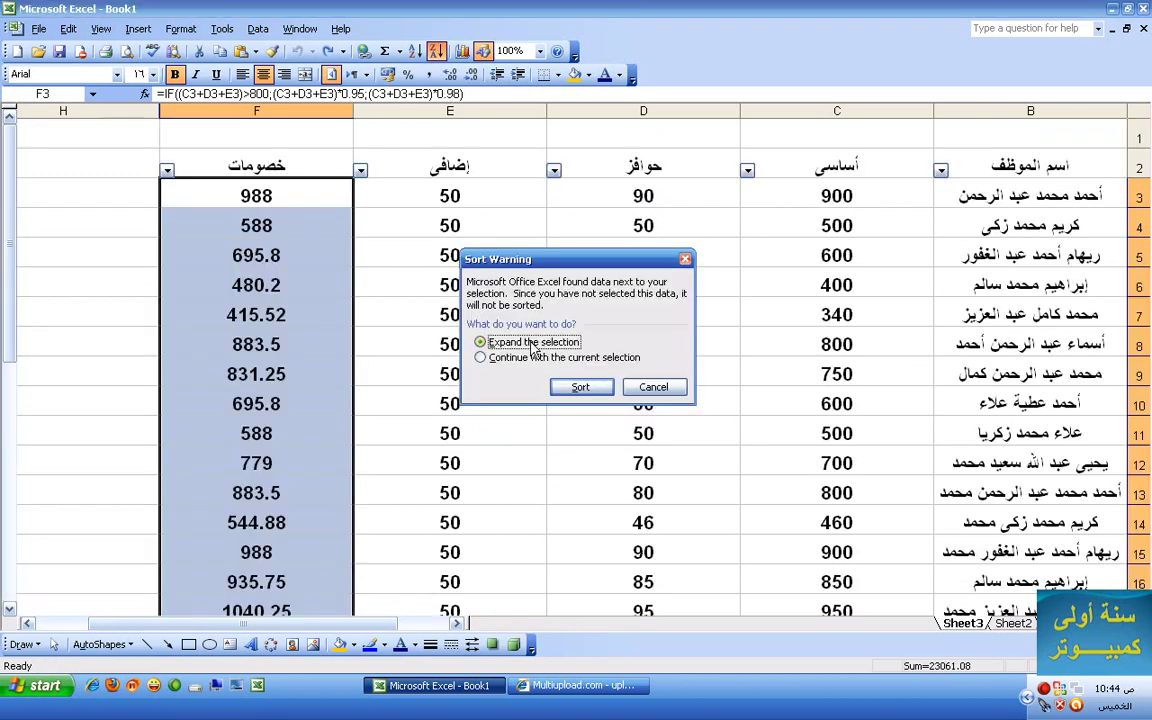
left_click(480, 357)
left_click(575, 388)
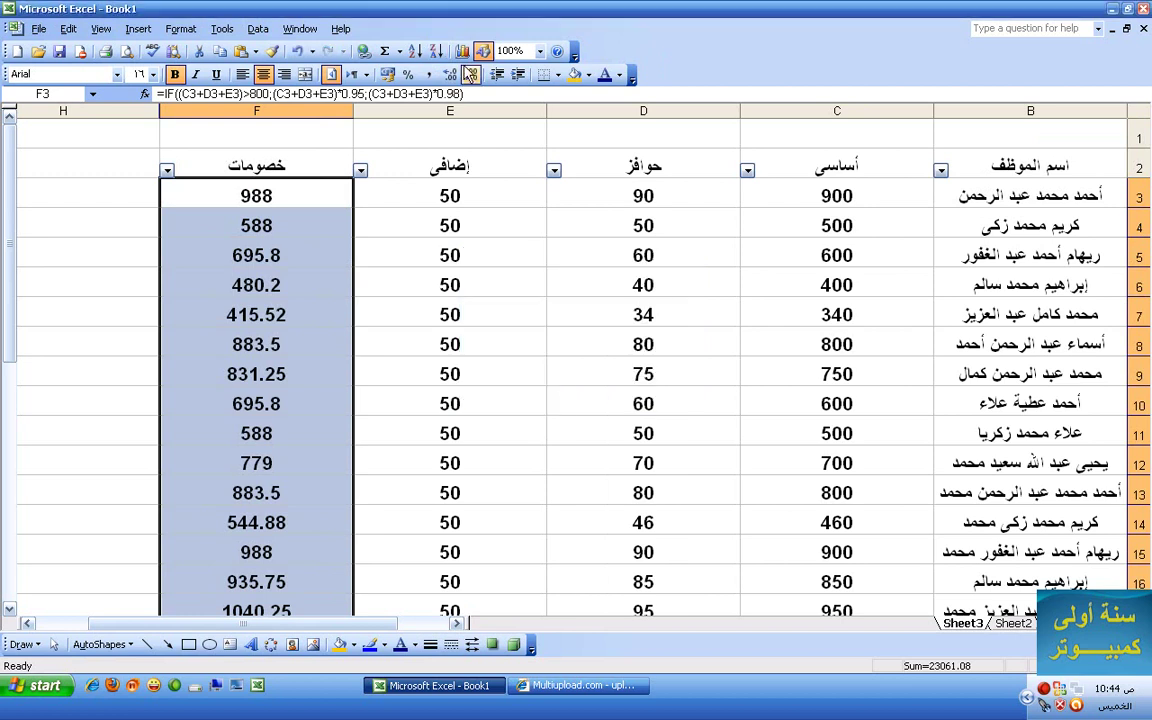
scroll(314, 255, "down", 1)
scroll(314, 255, "up", 1)
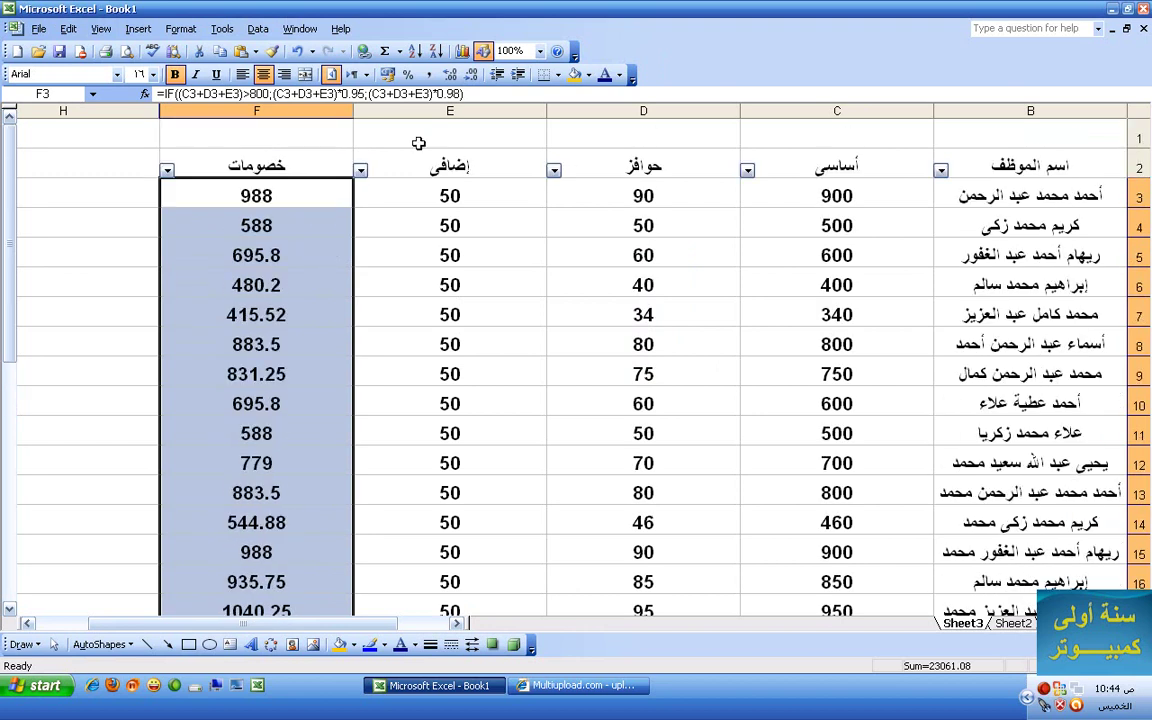
left_click(436, 51)
left_click(482, 357)
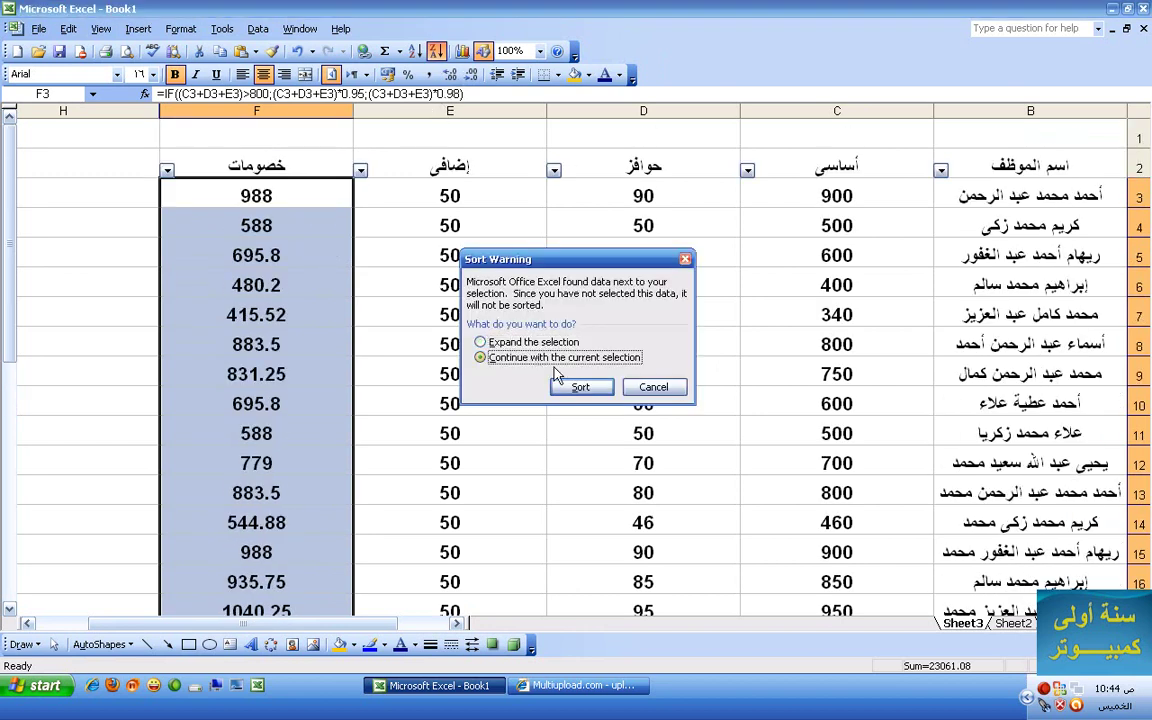
left_click(581, 389)
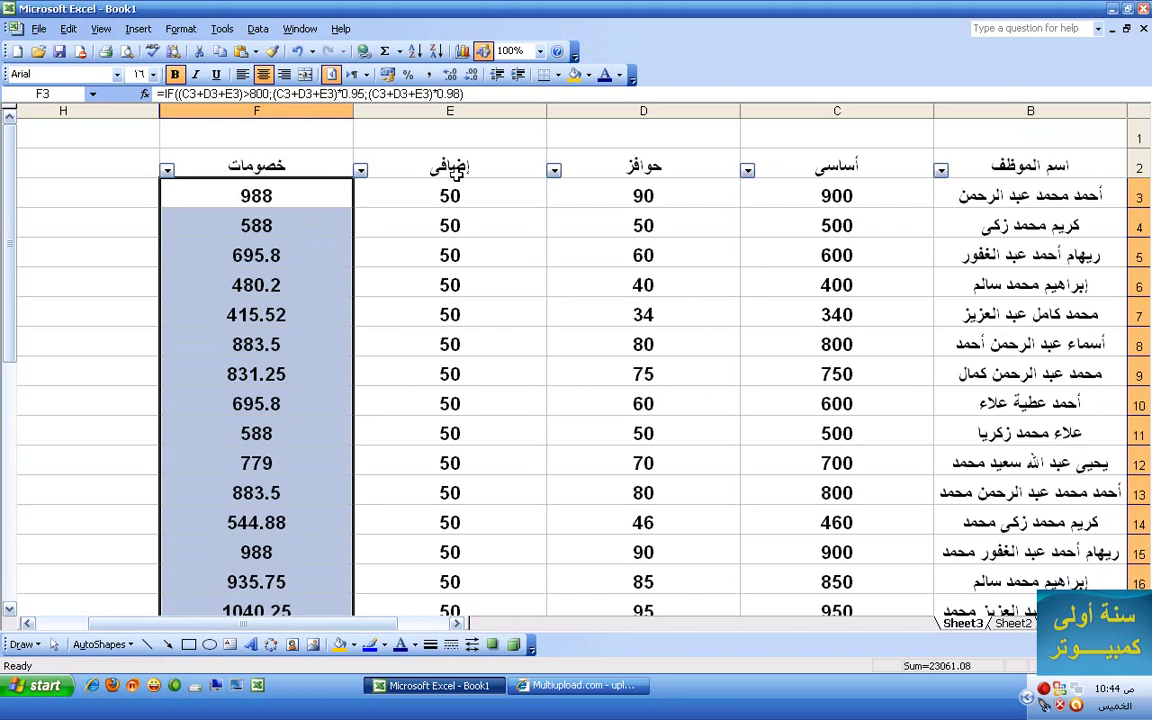
left_click(262, 30)
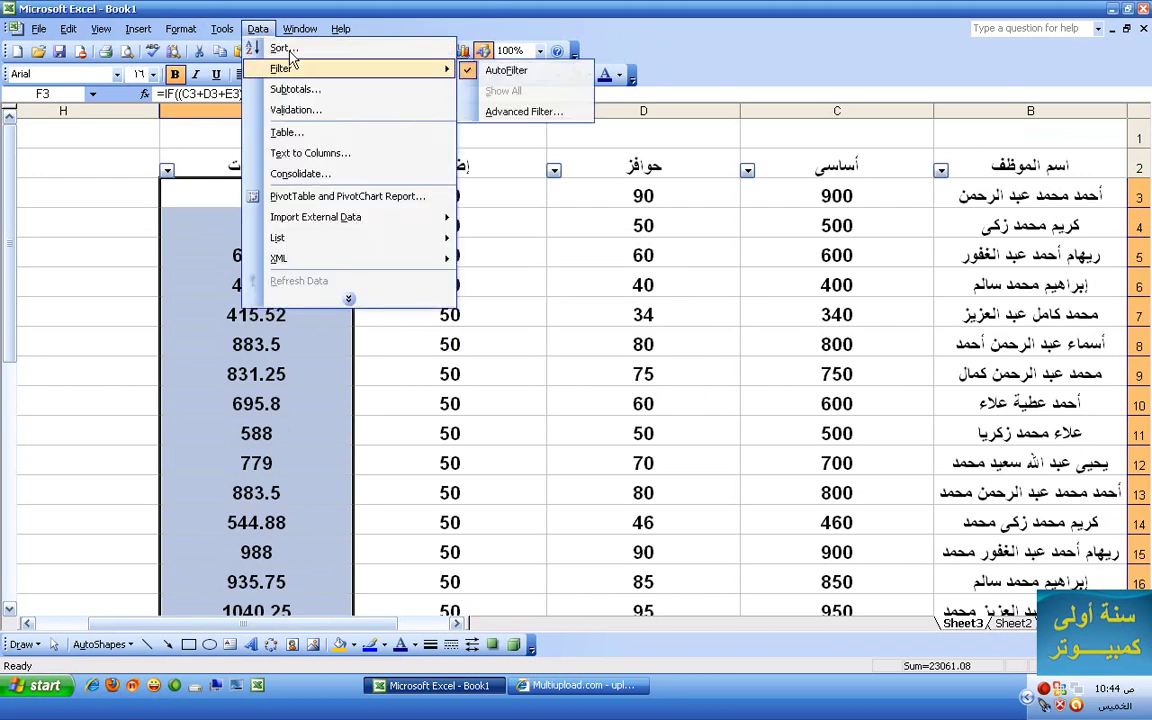
left_click(283, 47)
left_click(481, 357)
left_click(566, 386)
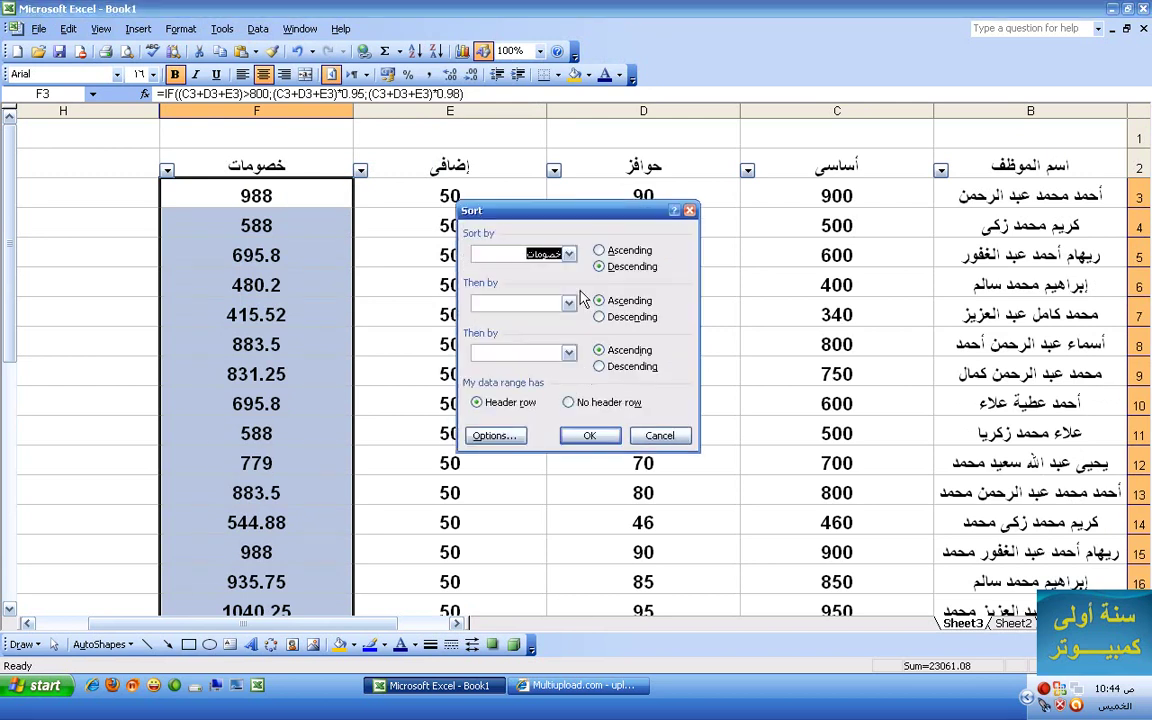
left_click(572, 402)
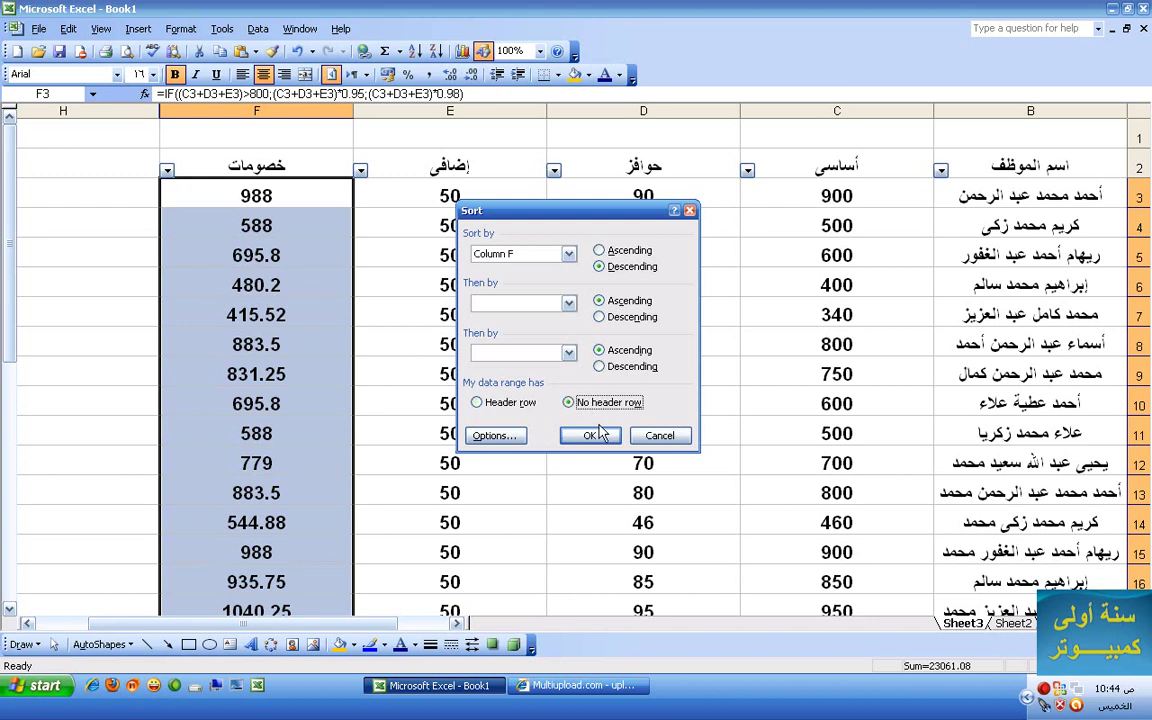
left_click(599, 437)
scroll(430, 400, "down", 3)
scroll(436, 400, "up", 3)
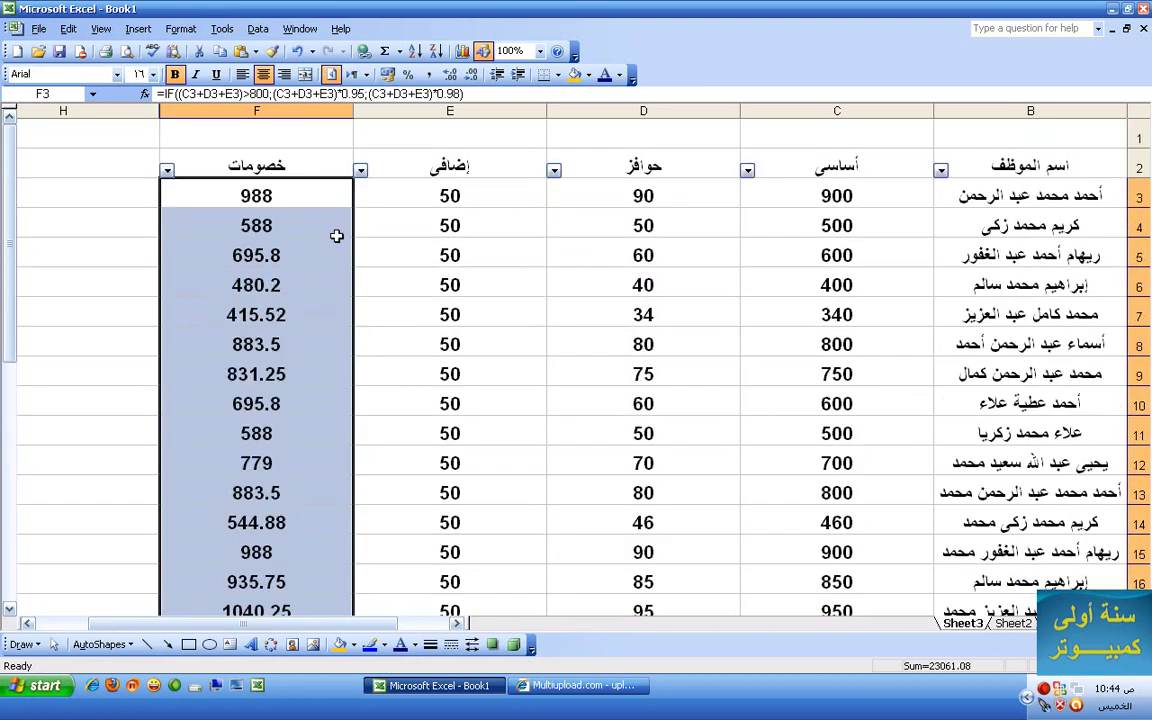
left_click(322, 212)
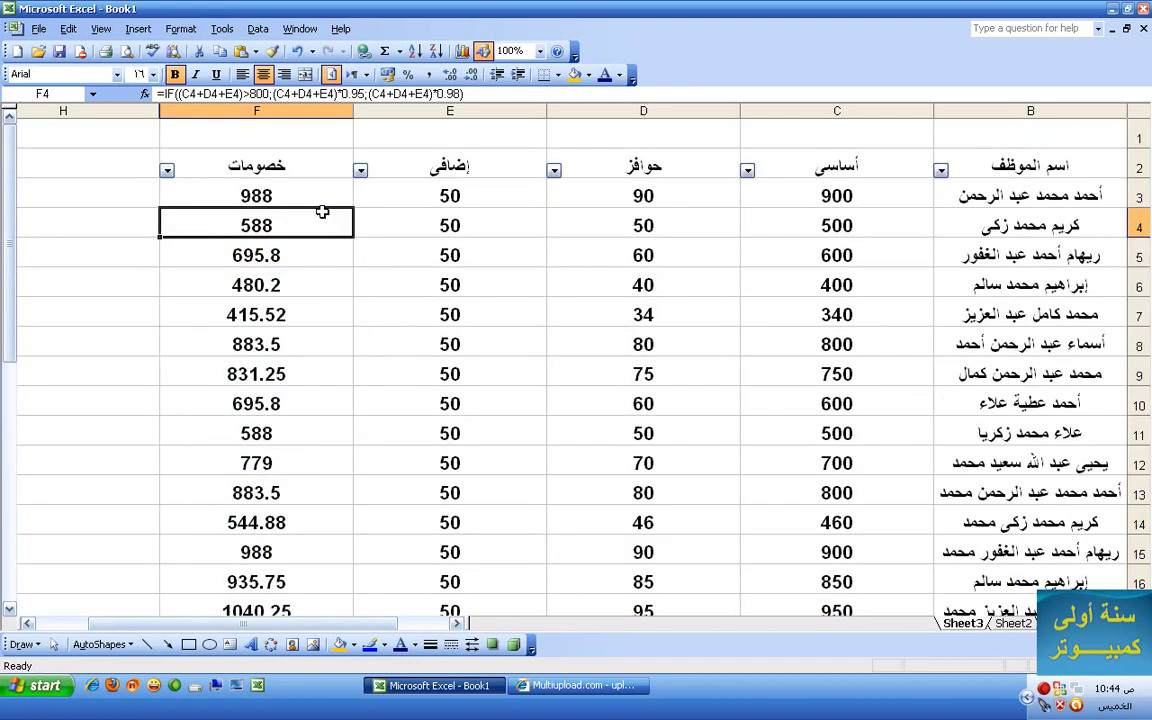
- Select the deductions range F3:F32, from 988 down to 935.75
left_click(357, 199)
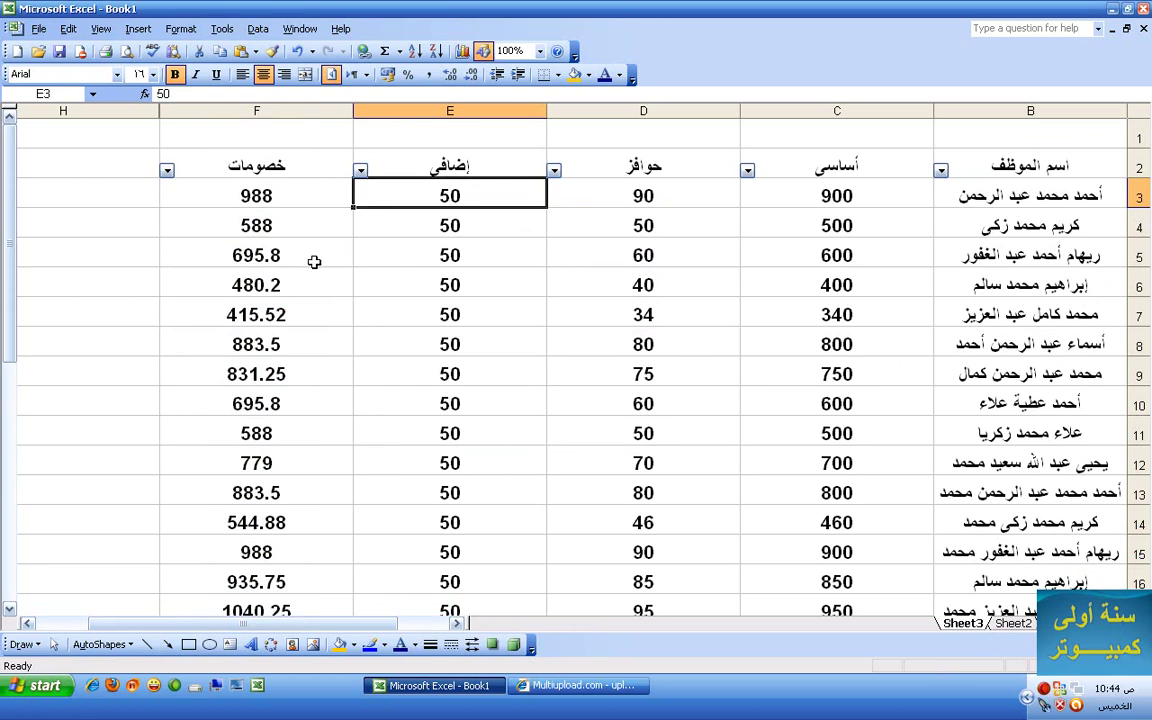
scroll(312, 330, "down", 7)
scroll(316, 332, "up", 7)
left_click_drag(258, 196, 243, 150)
scroll(255, 225, "up", 2)
scroll(258, 231, "up", 5)
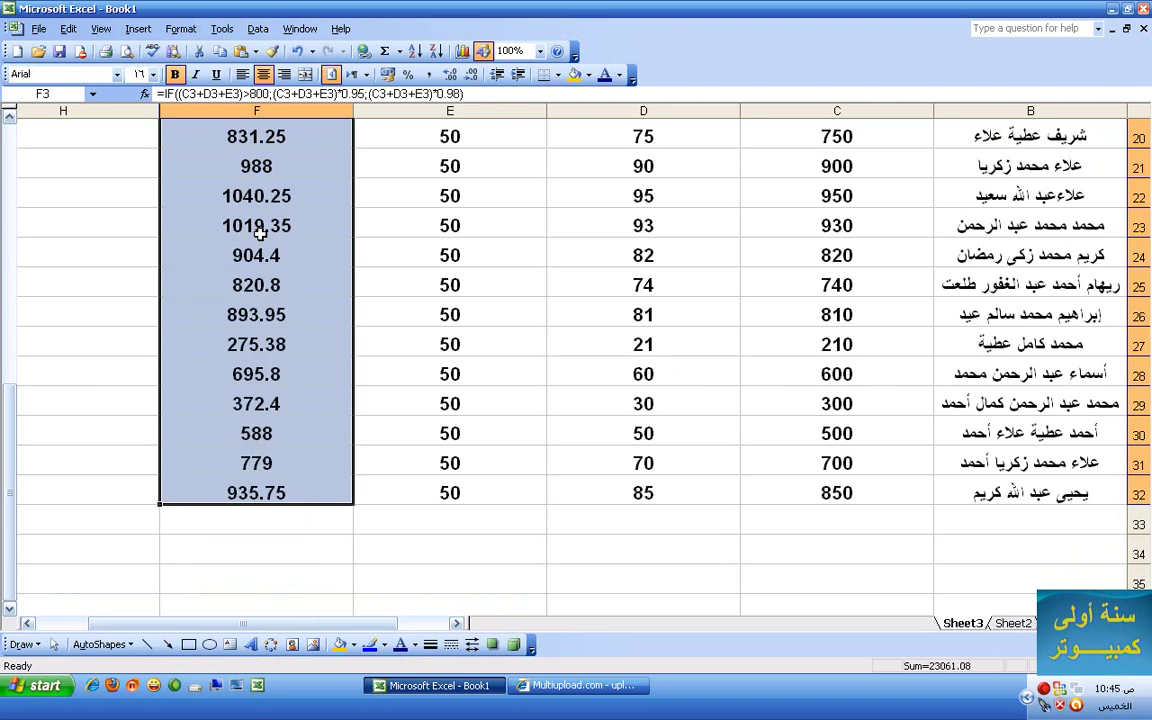
scroll(258, 231, "up", 3)
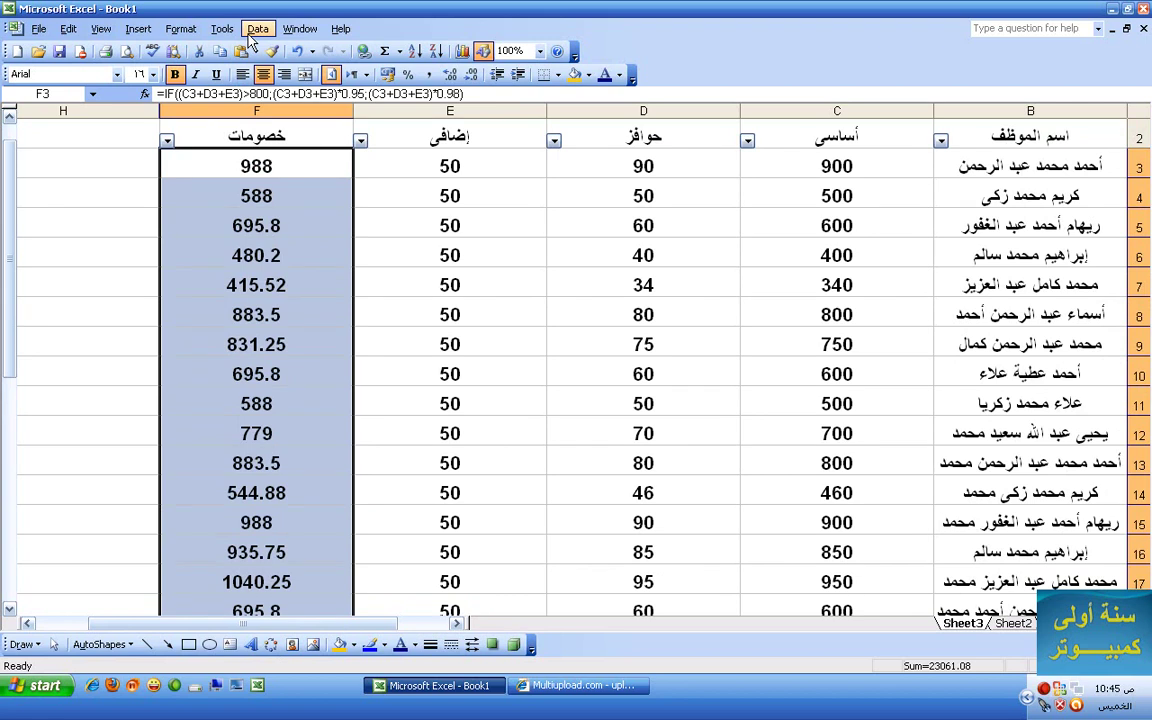
- Add a conditional format shading deductions greater than or equal to 700 teal
left_click(181, 29)
left_click(185, 153)
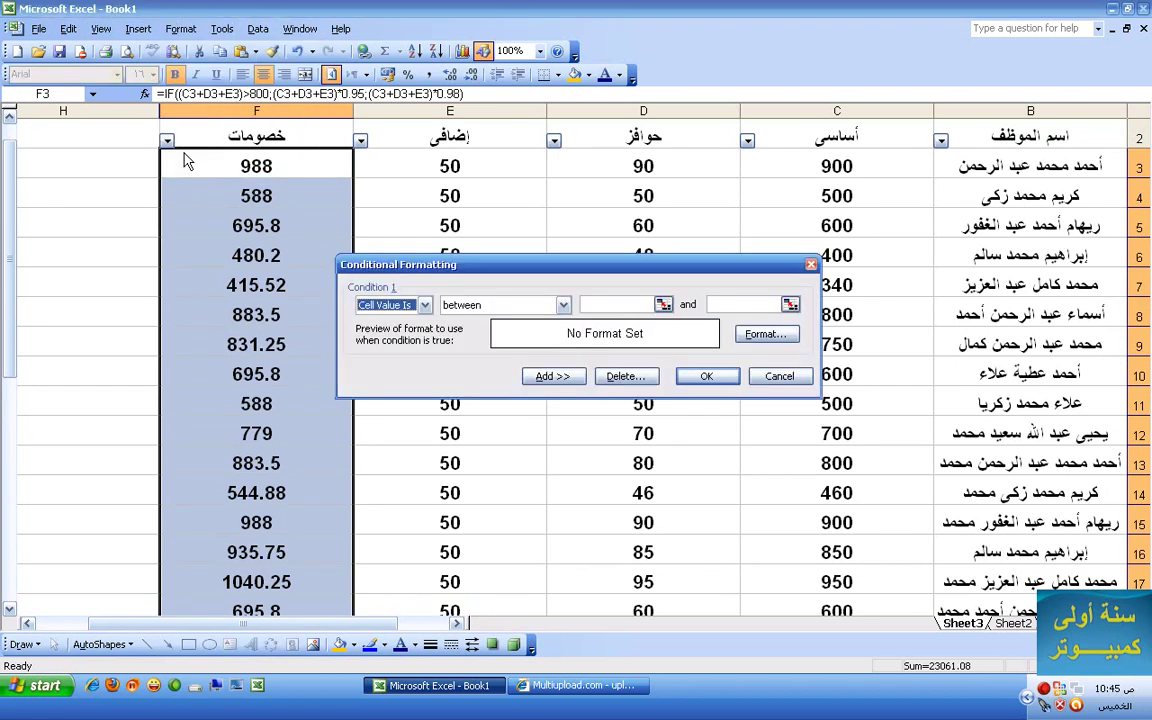
left_click(563, 306)
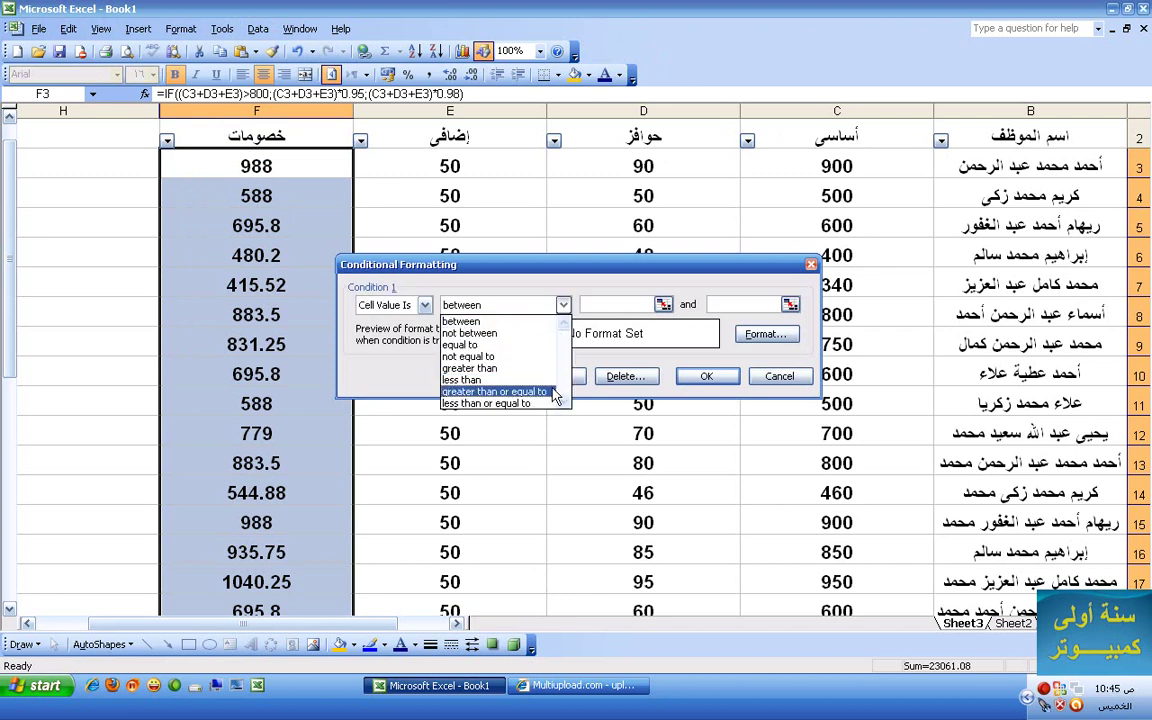
left_click(548, 392)
left_click(627, 303)
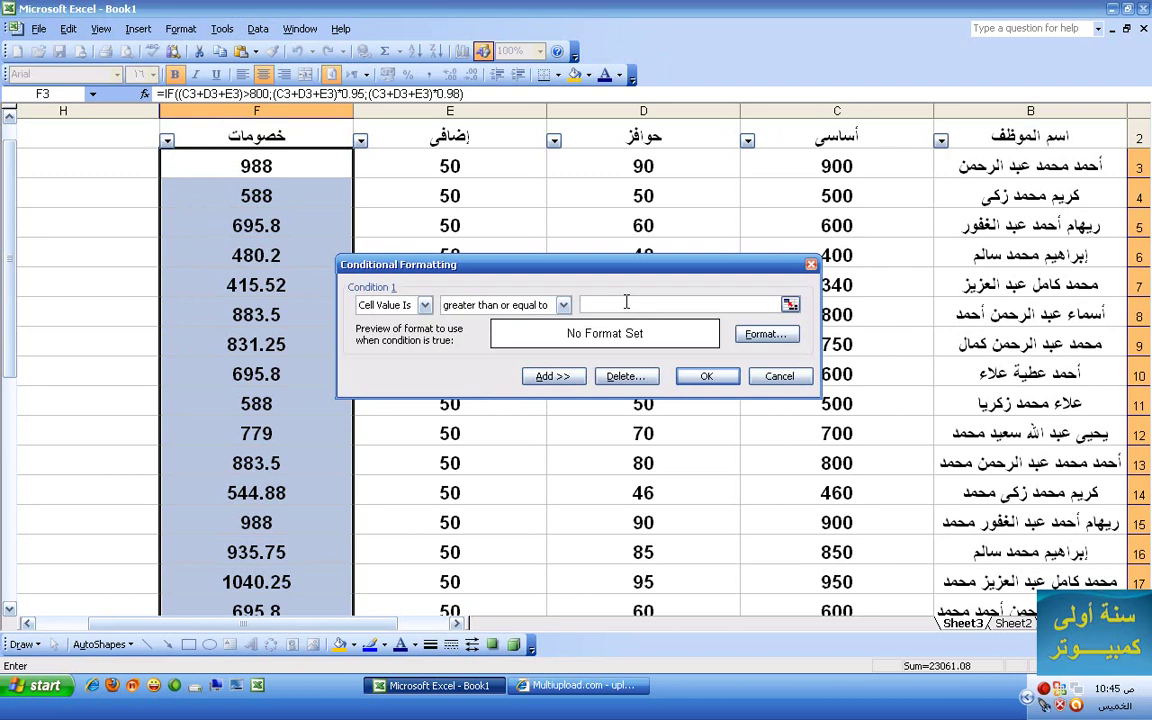
left_click(764, 336)
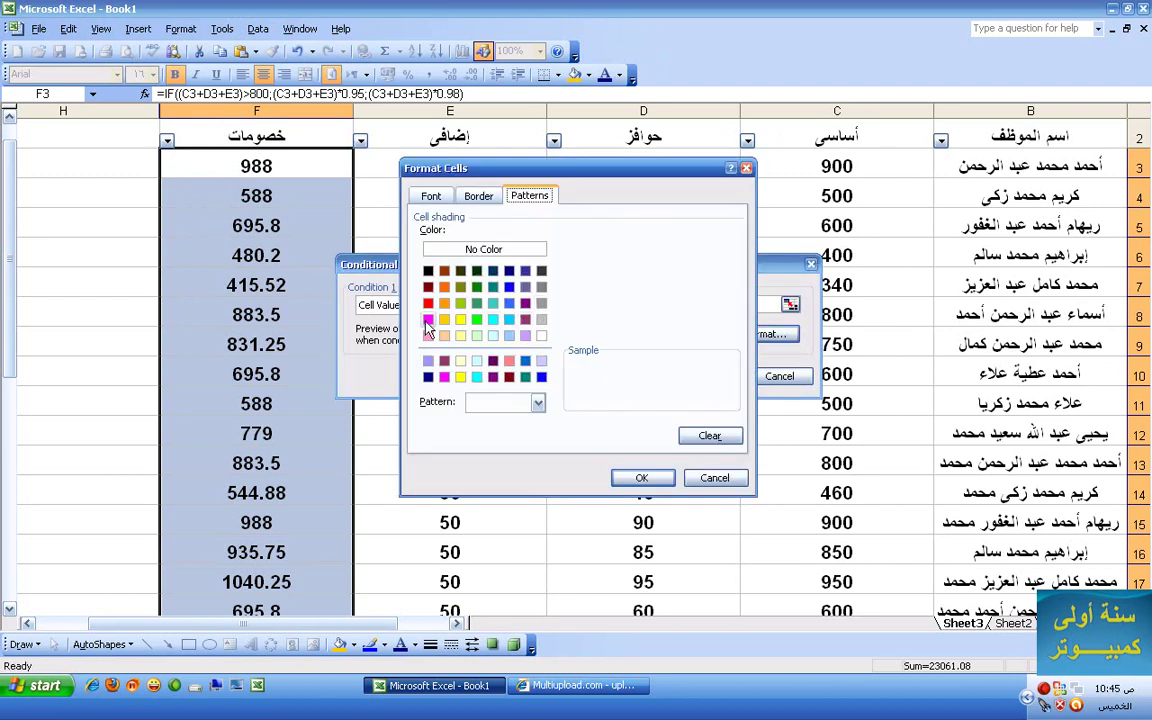
left_click(493, 287)
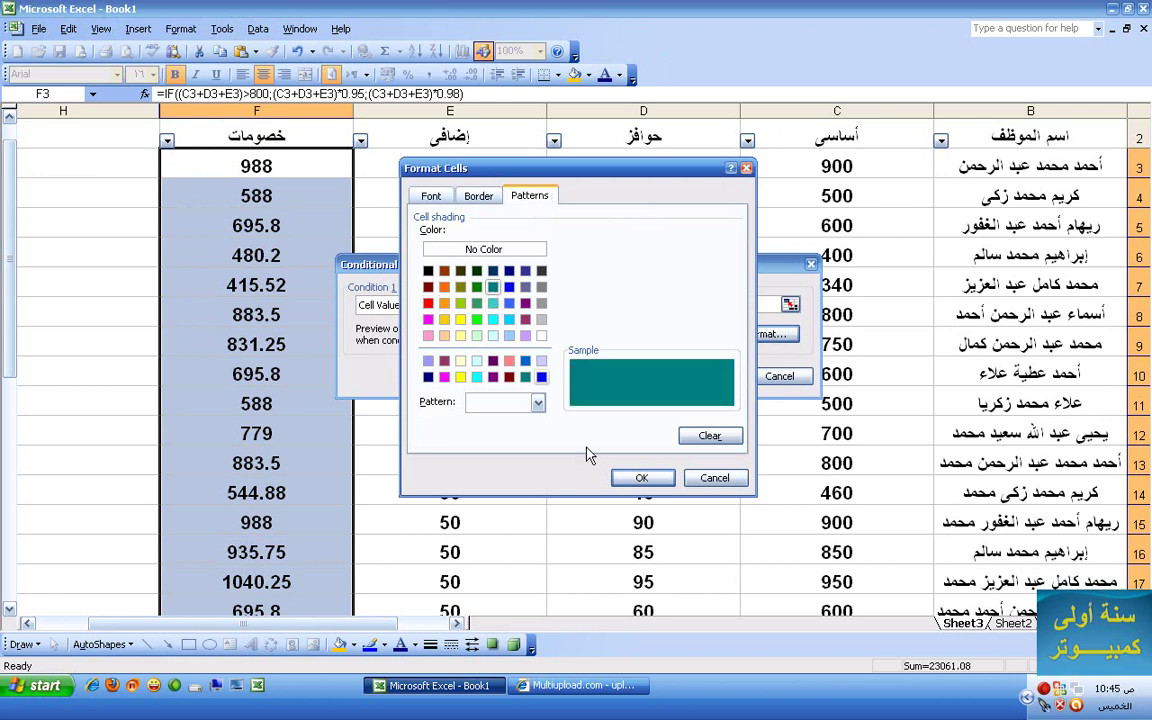
left_click(643, 480)
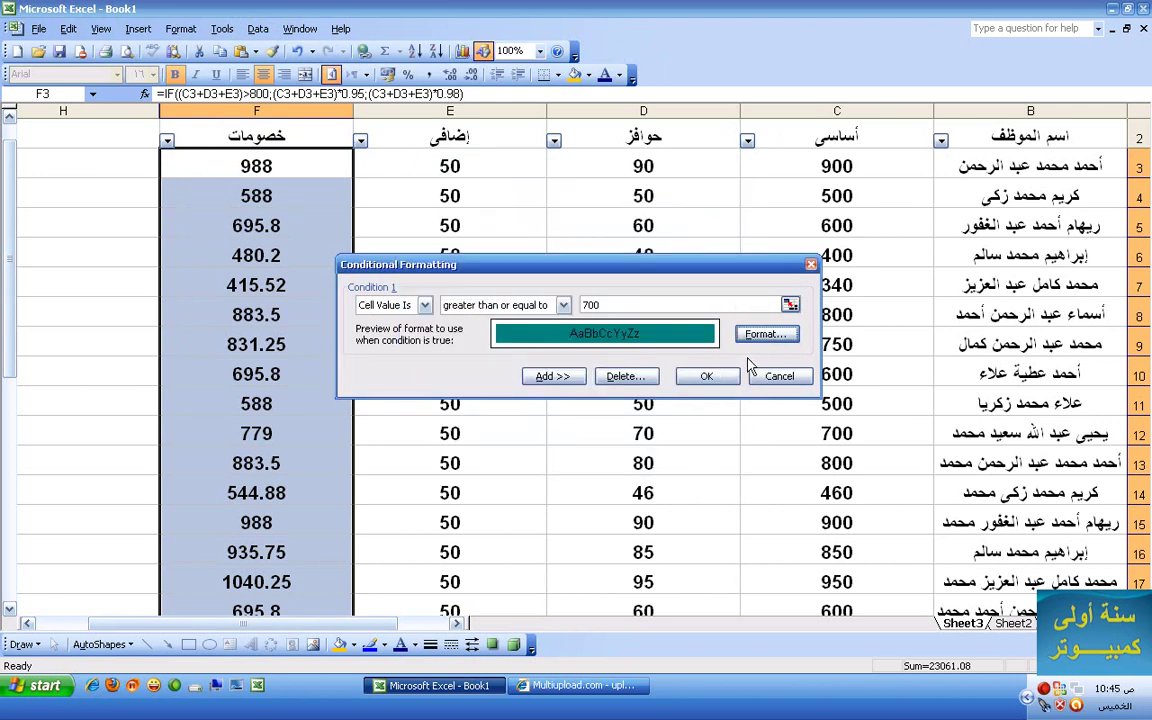
- Add a second condition shading values less than 700 red, and apply both rules
left_click(552, 376)
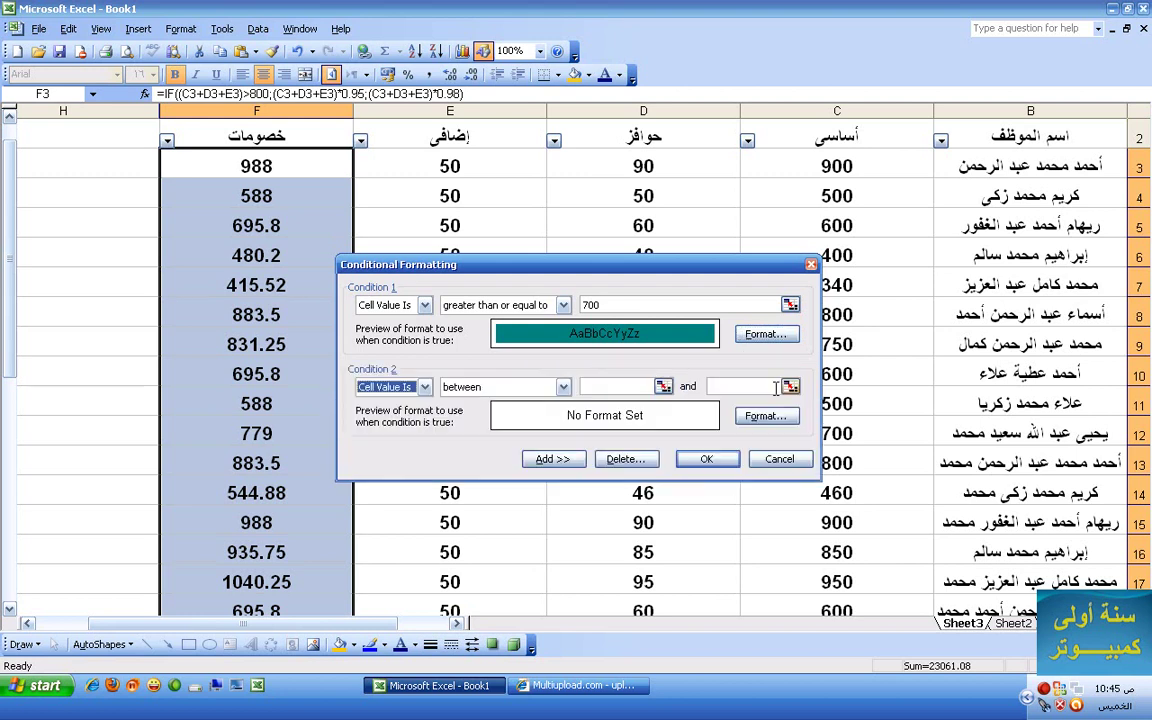
left_click(560, 387)
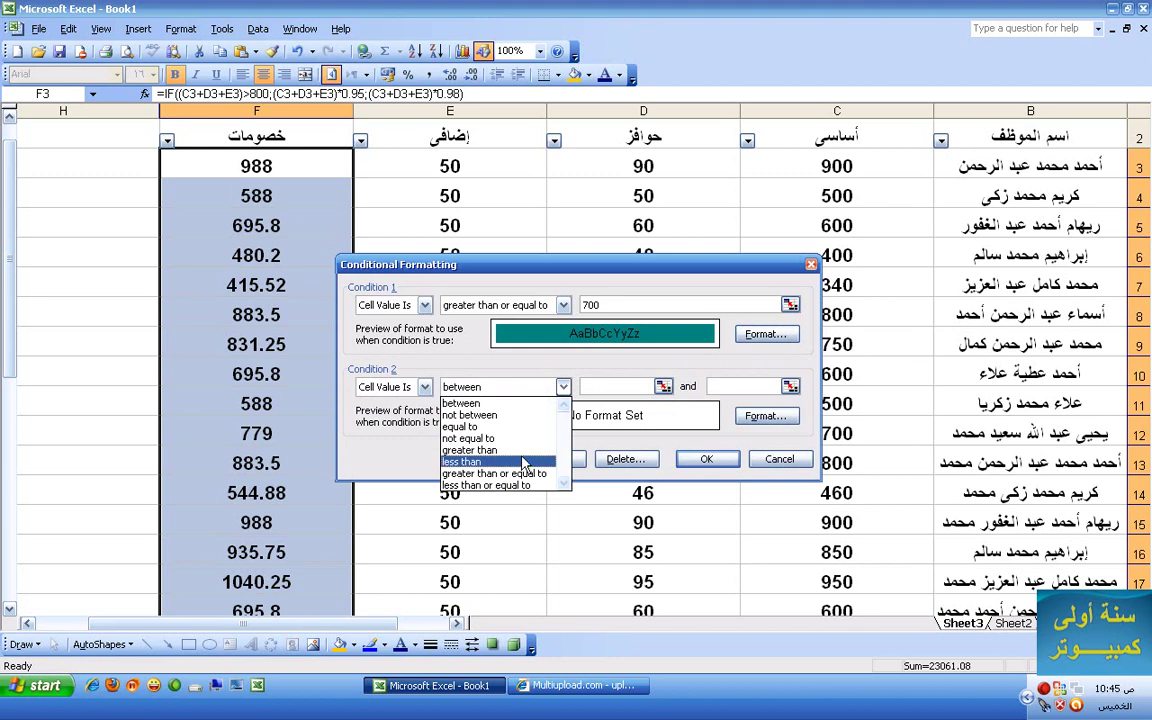
left_click(522, 462)
left_click(614, 388)
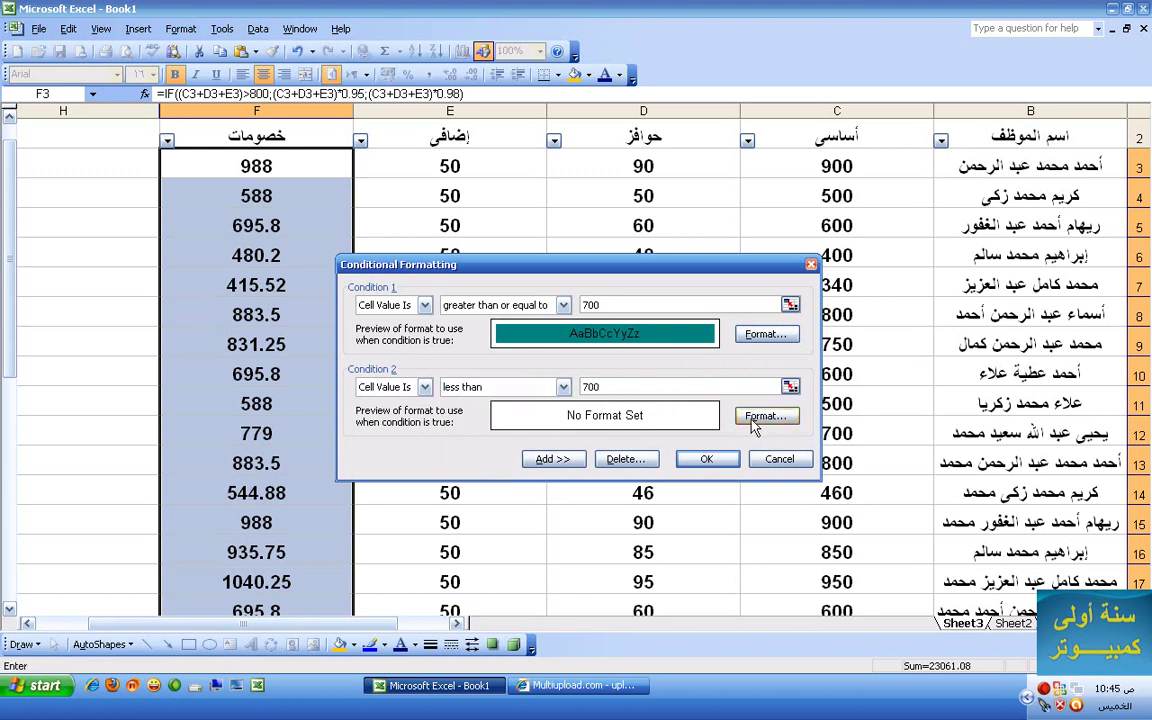
left_click(755, 420)
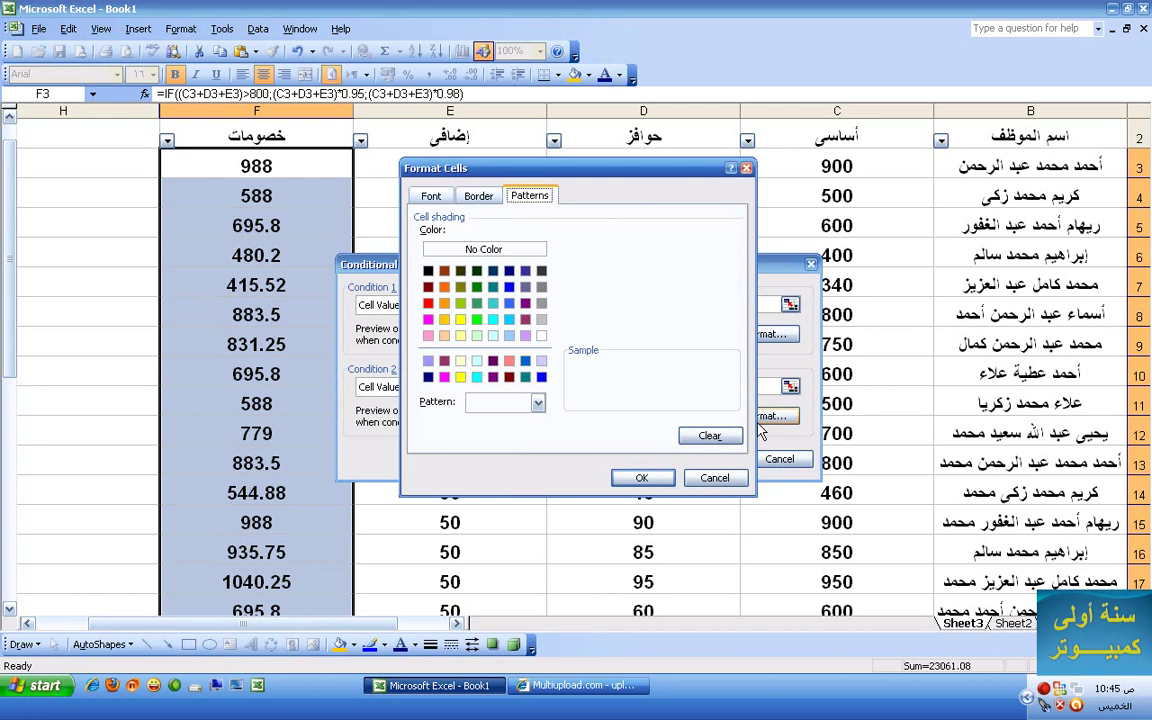
left_click(428, 303)
left_click(641, 478)
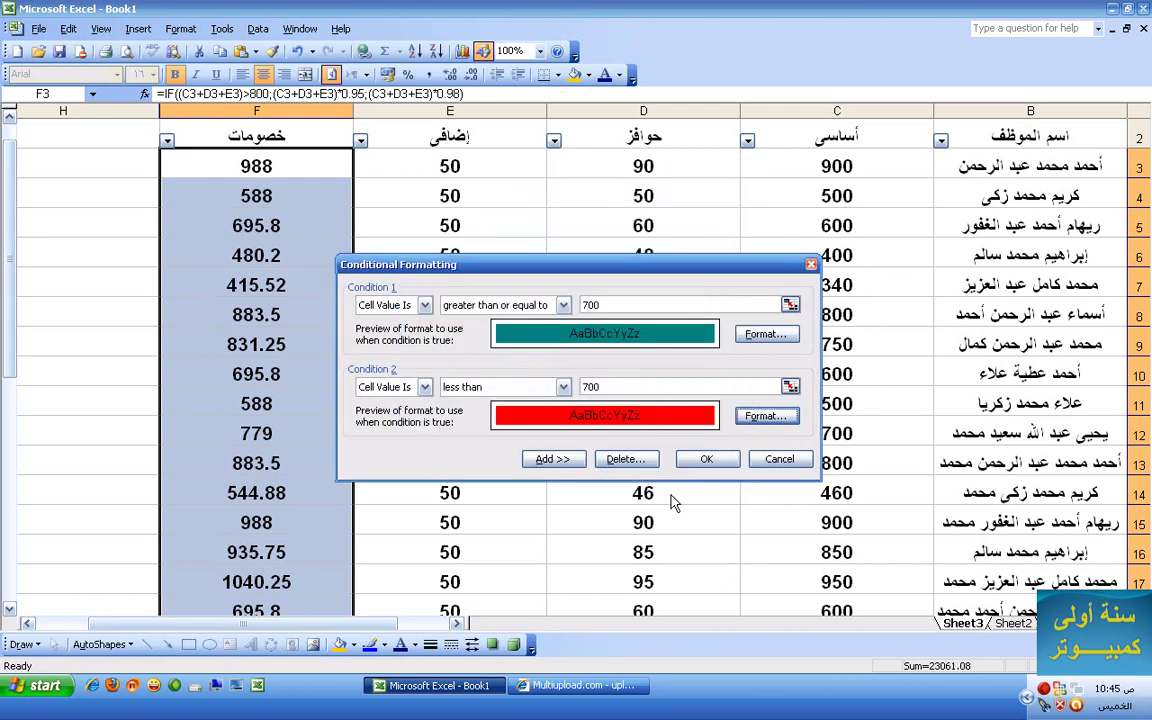
left_click(700, 461)
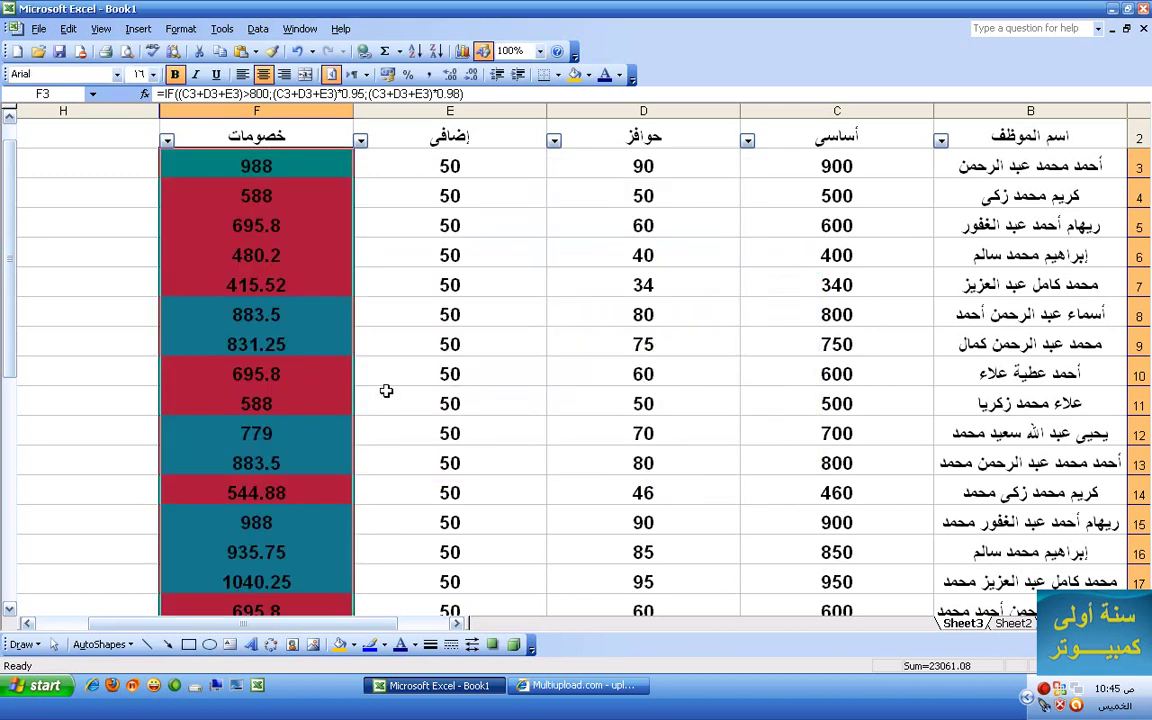
left_click(341, 347)
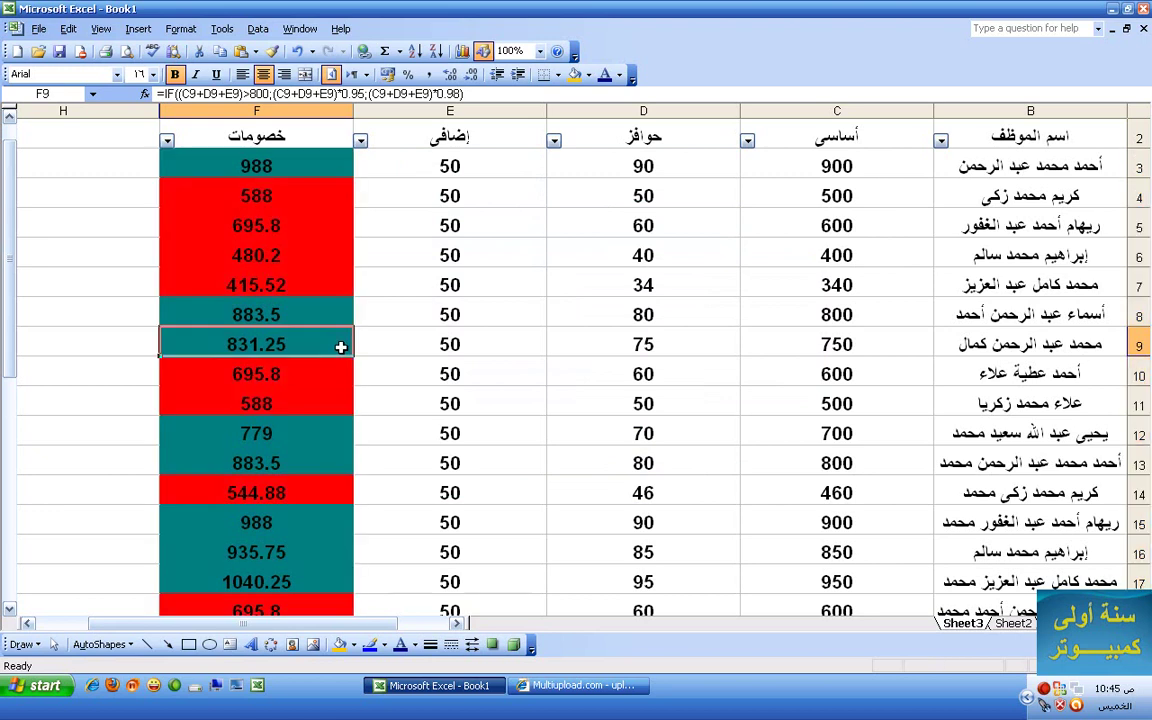
- Undo the teal/red conditional shading so 988, 588, 695.8 appear plain
scroll(334, 355, "down", 8)
scroll(327, 354, "up", 5)
scroll(327, 354, "up", 4)
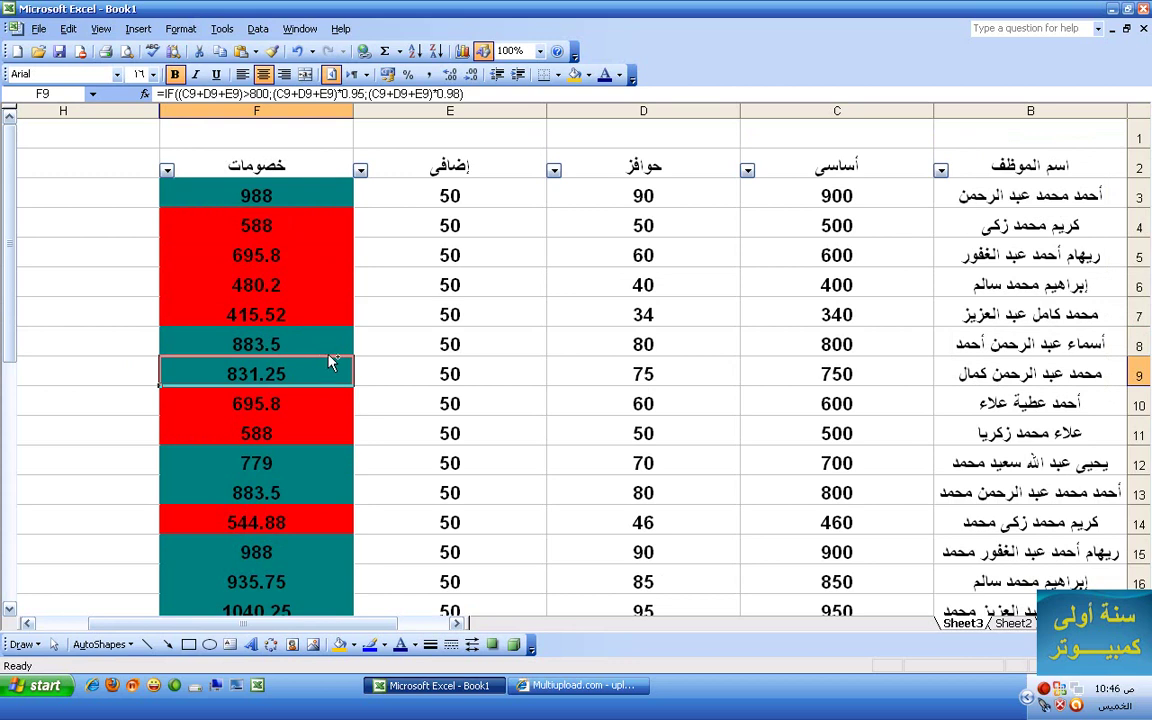
key("ctrl+z")
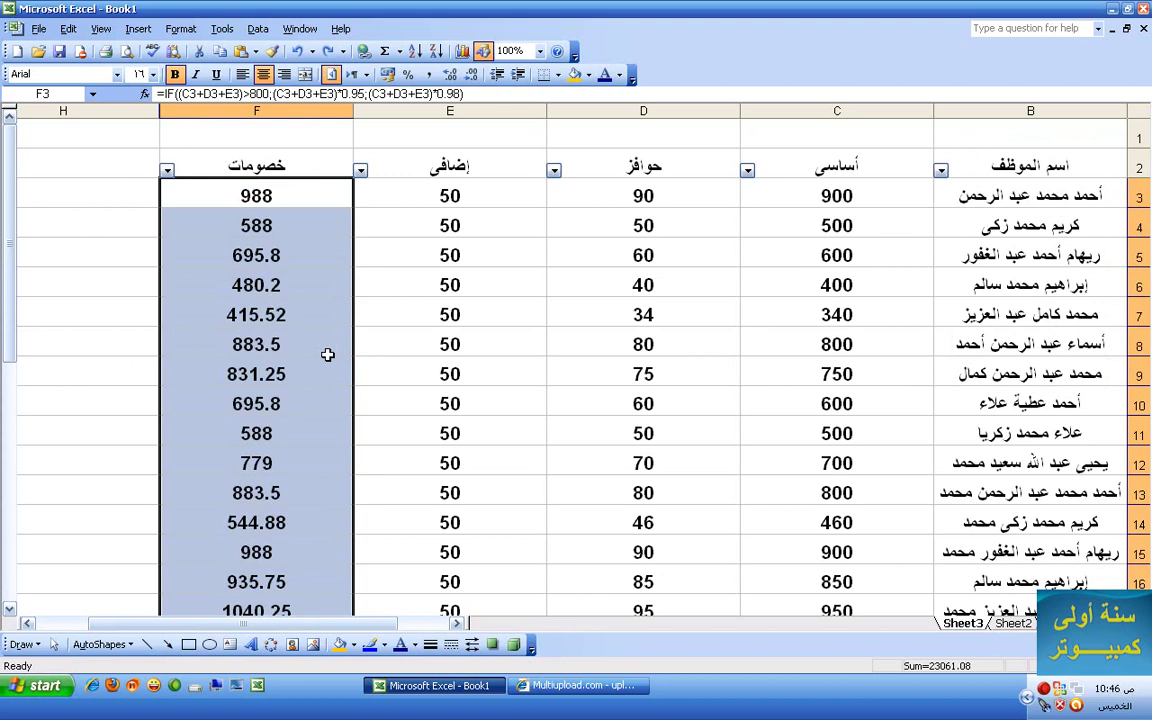
left_click(292, 215)
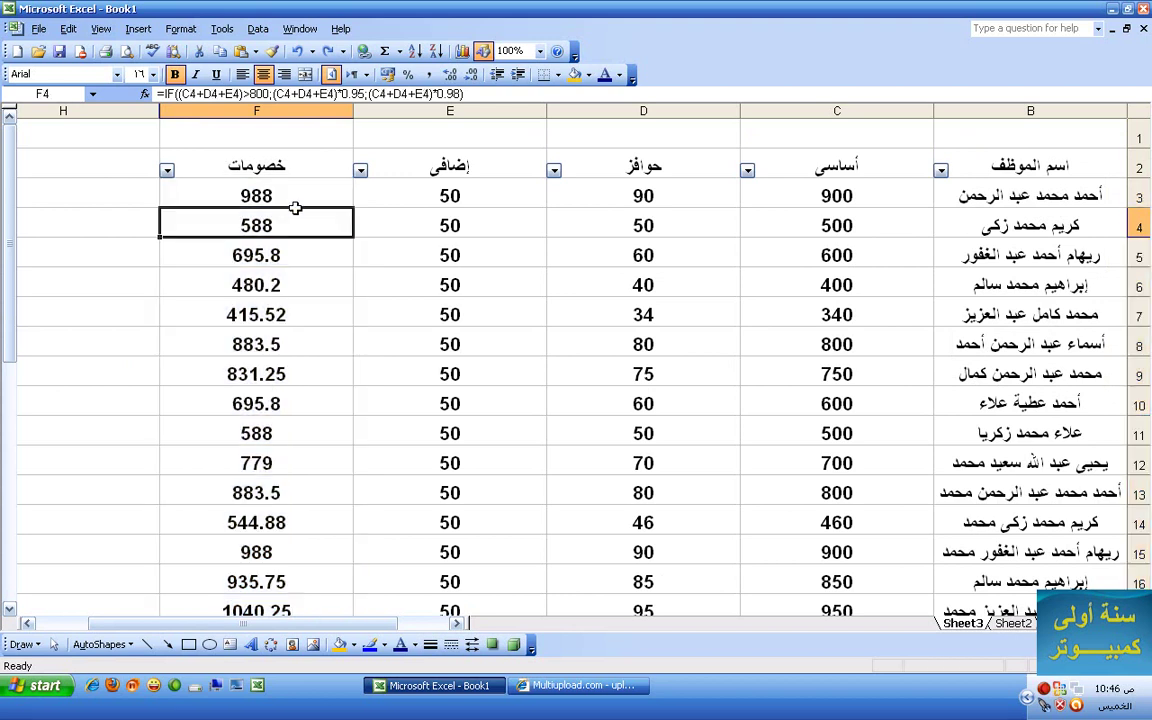
left_click(300, 197)
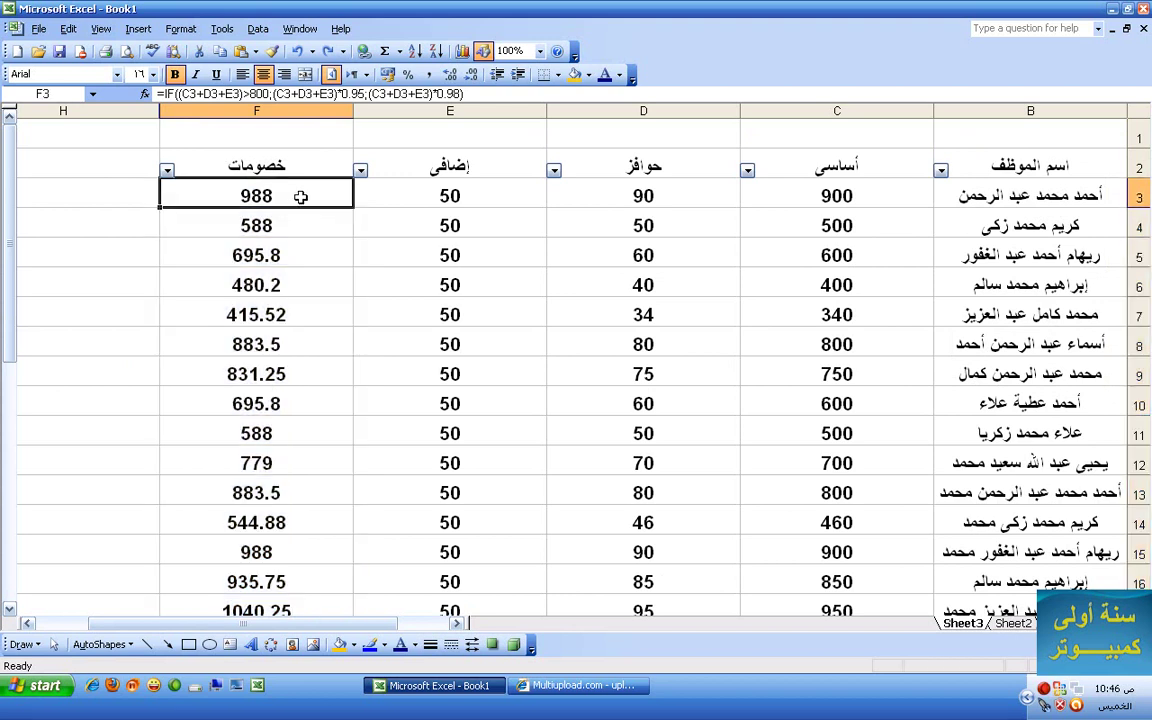
- Format F3 as Currency with the ج.م. symbol and 2 decimal places
left_click(182, 30)
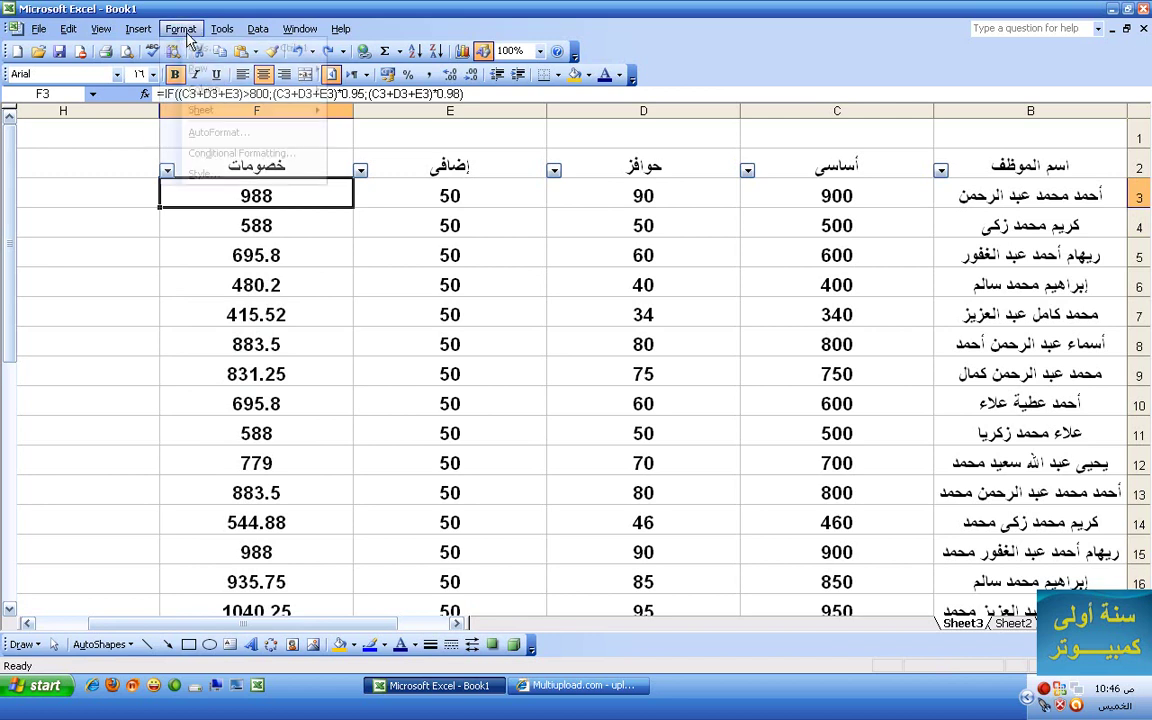
left_click(192, 50)
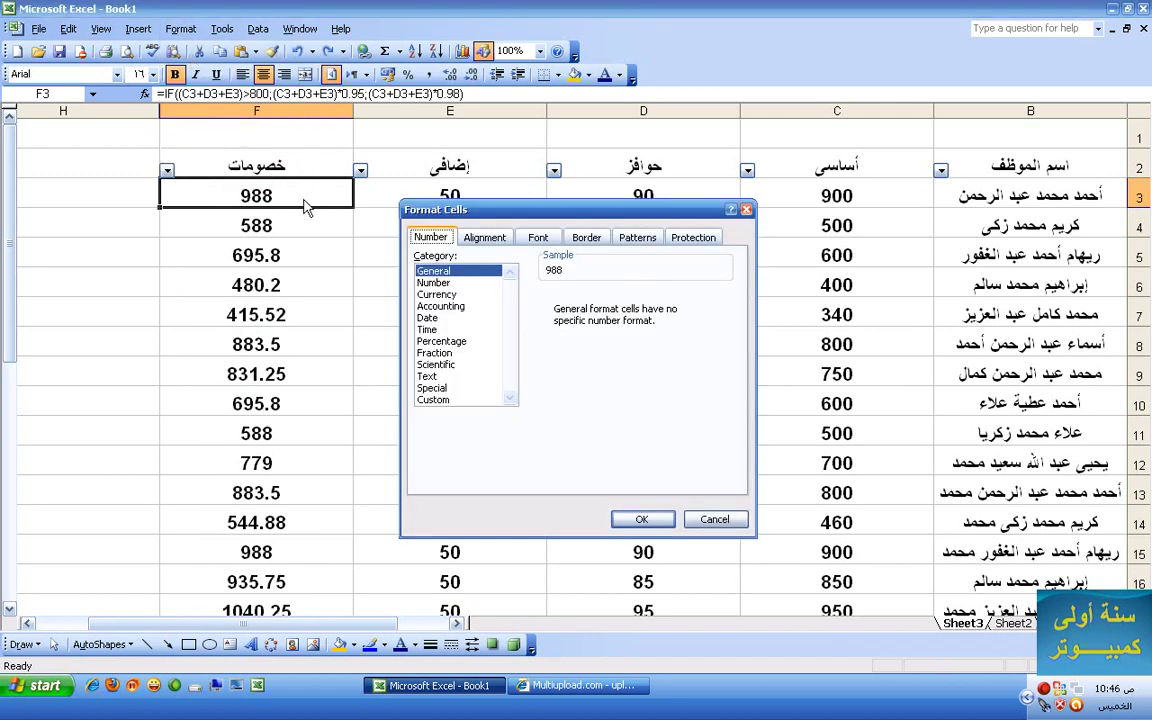
left_click(465, 295)
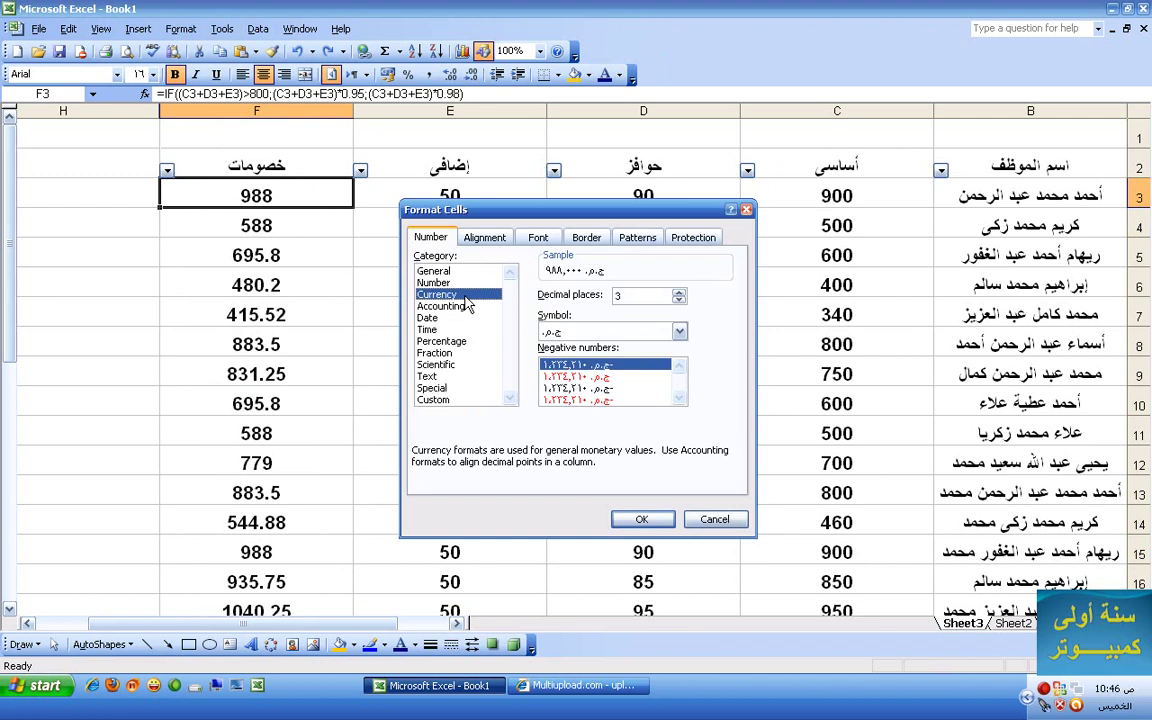
left_click(679, 331)
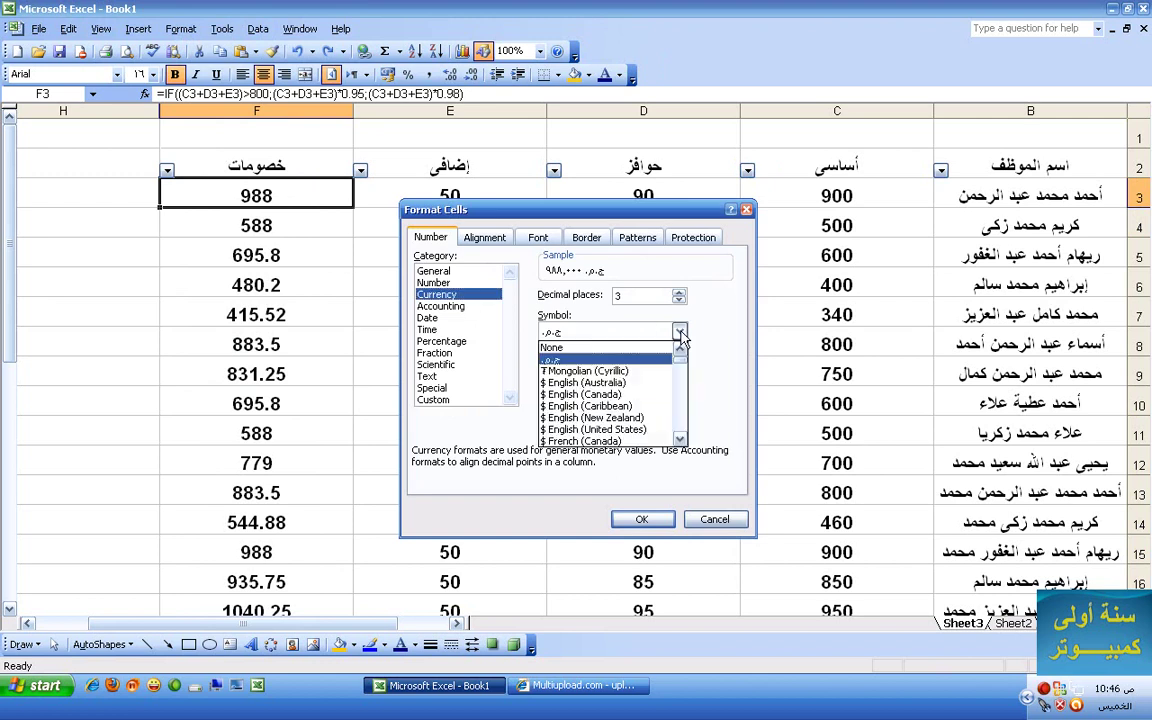
left_click(597, 331)
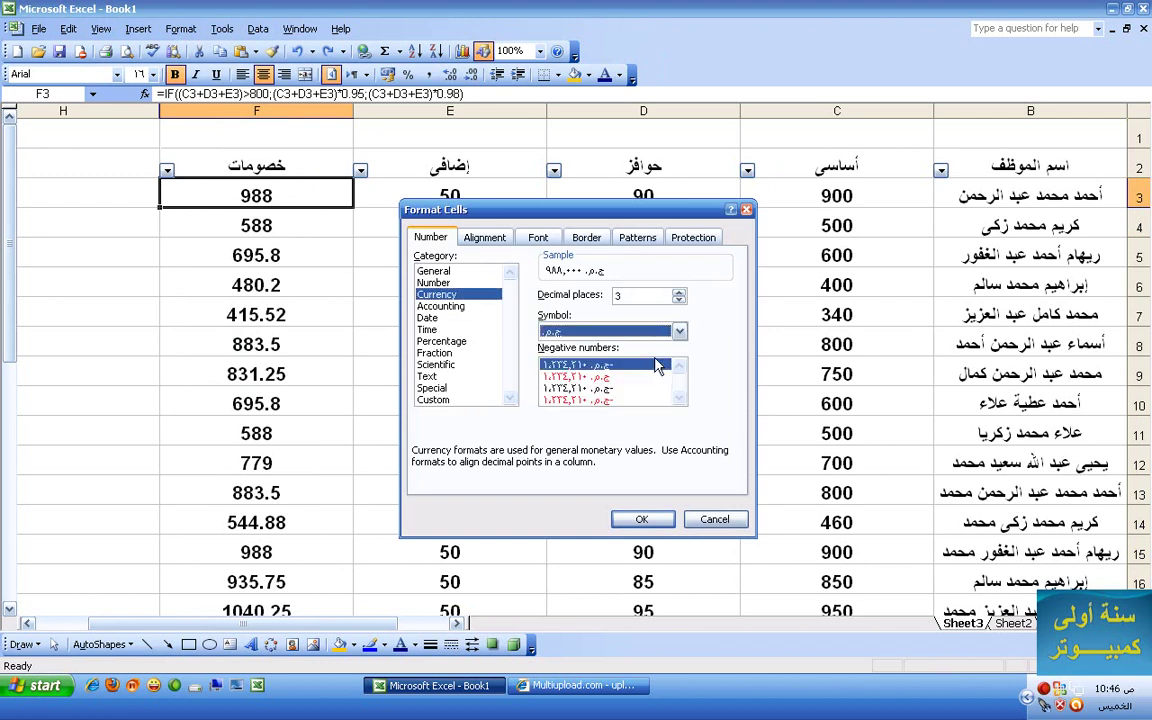
left_click(679, 333)
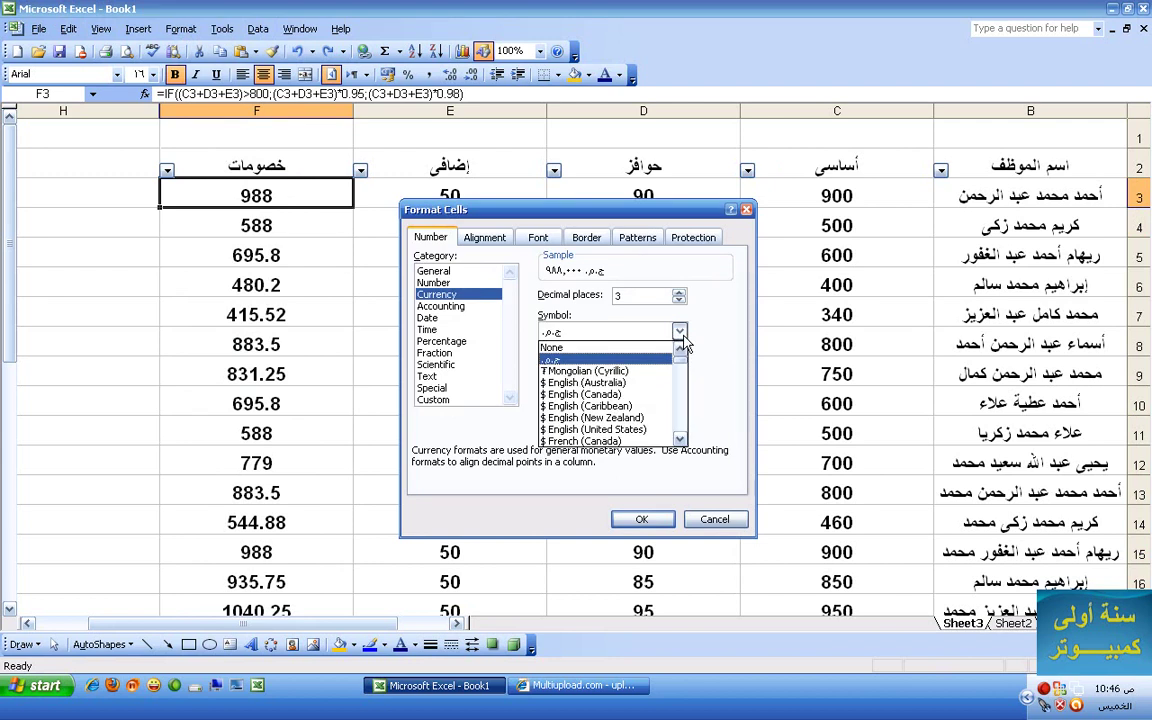
left_click(681, 334)
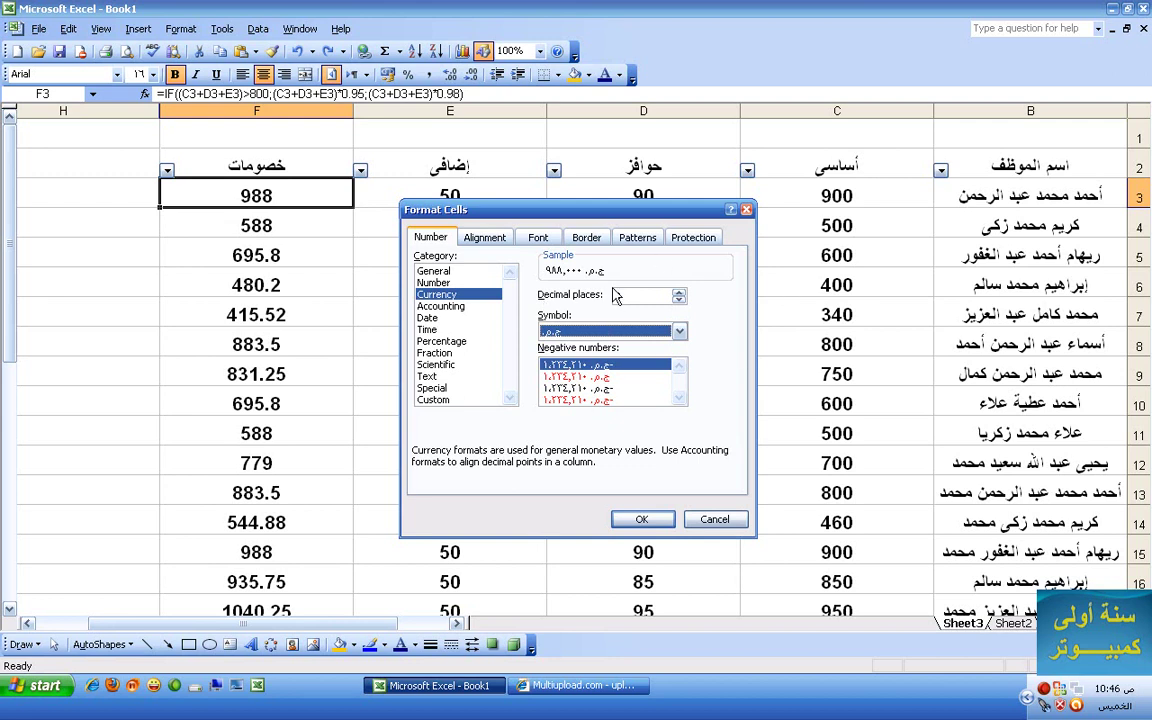
left_click(679, 300)
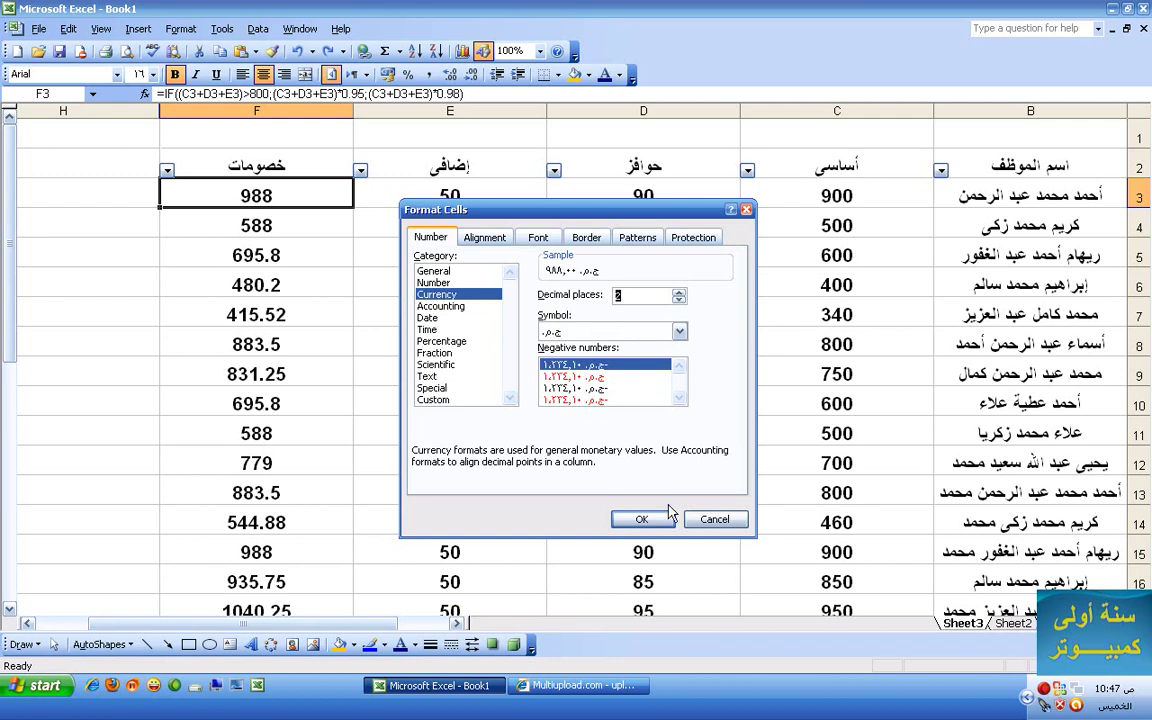
left_click(648, 519)
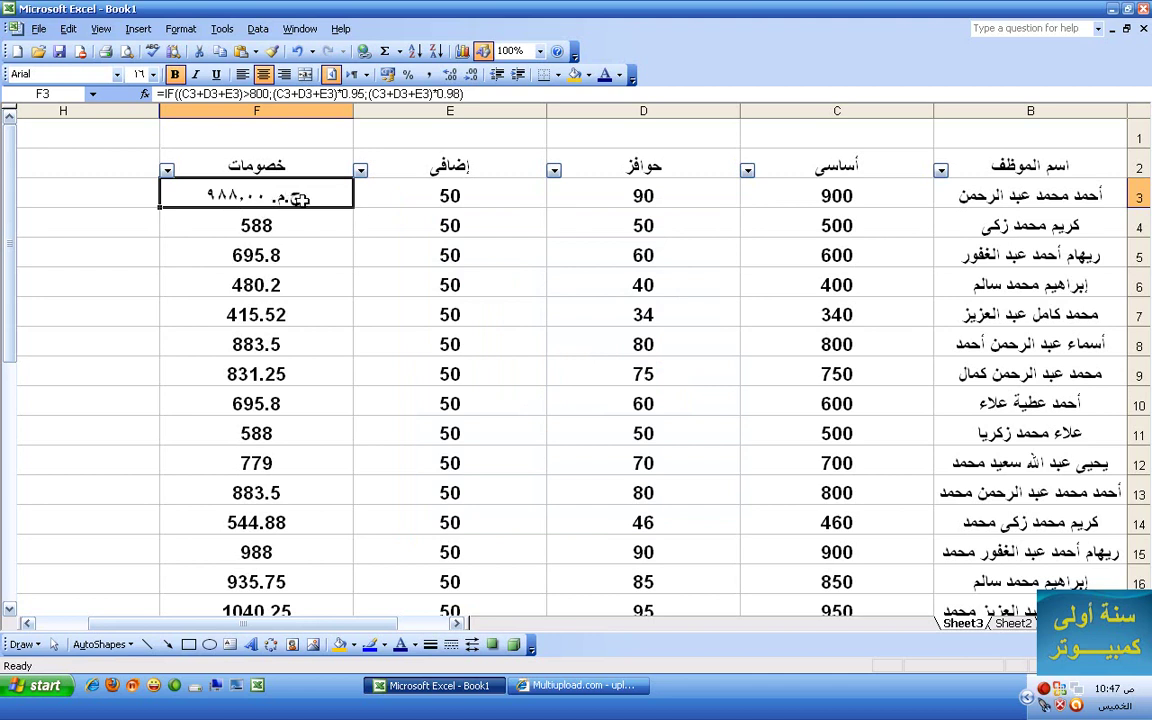
- Look at the Format Cells Alignment settings and cancel without changes
left_click(181, 29)
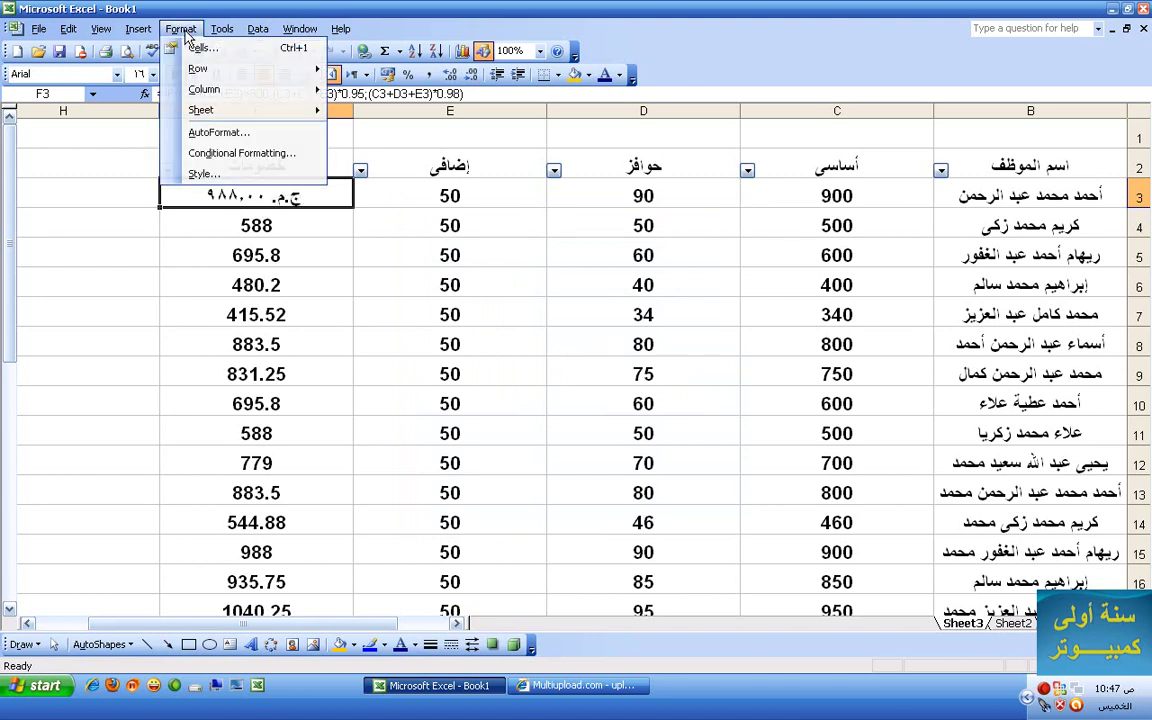
left_click(196, 49)
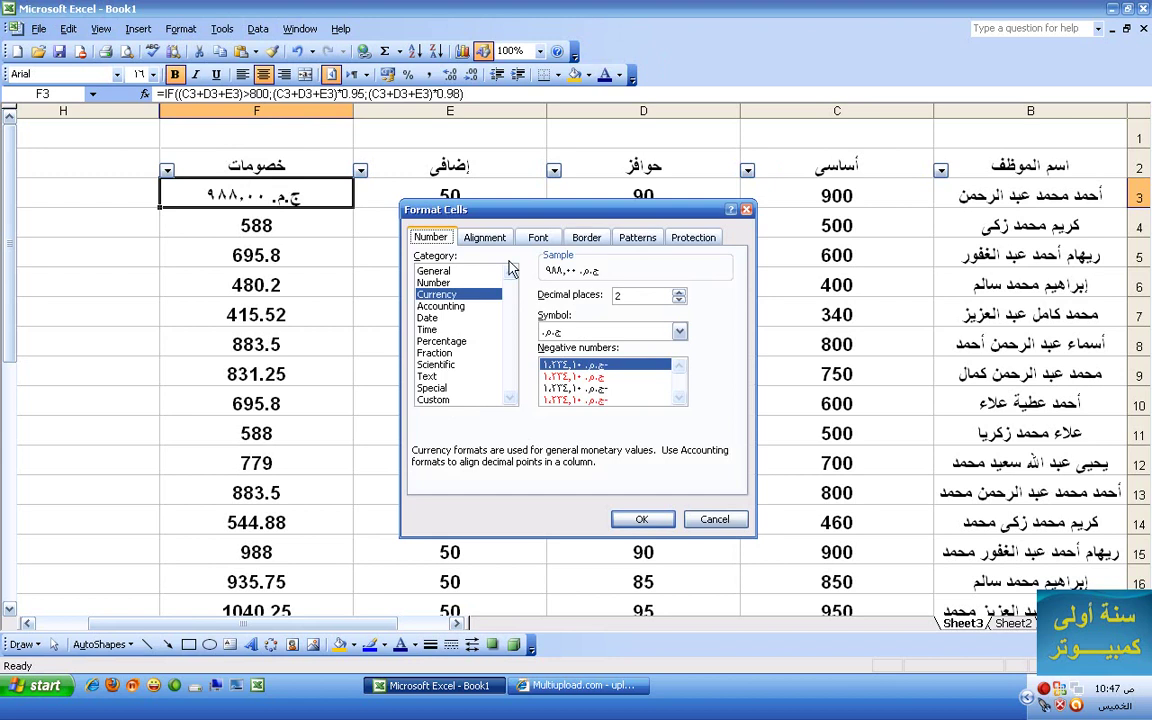
left_click(486, 239)
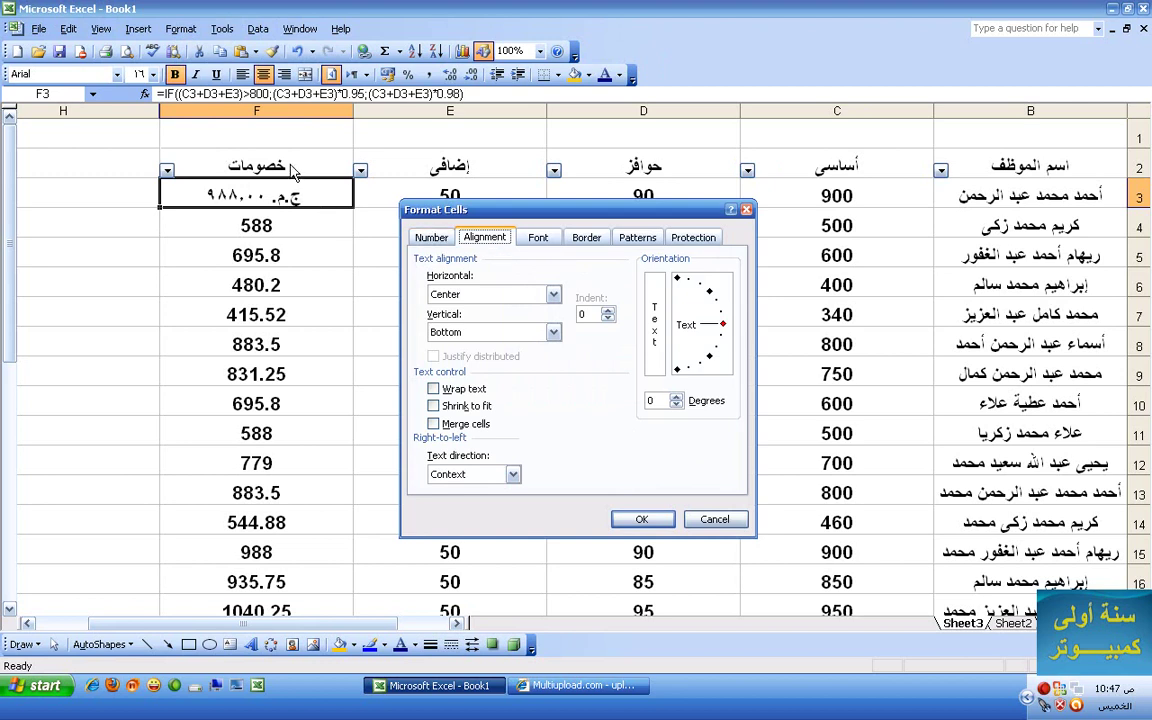
left_click(714, 520)
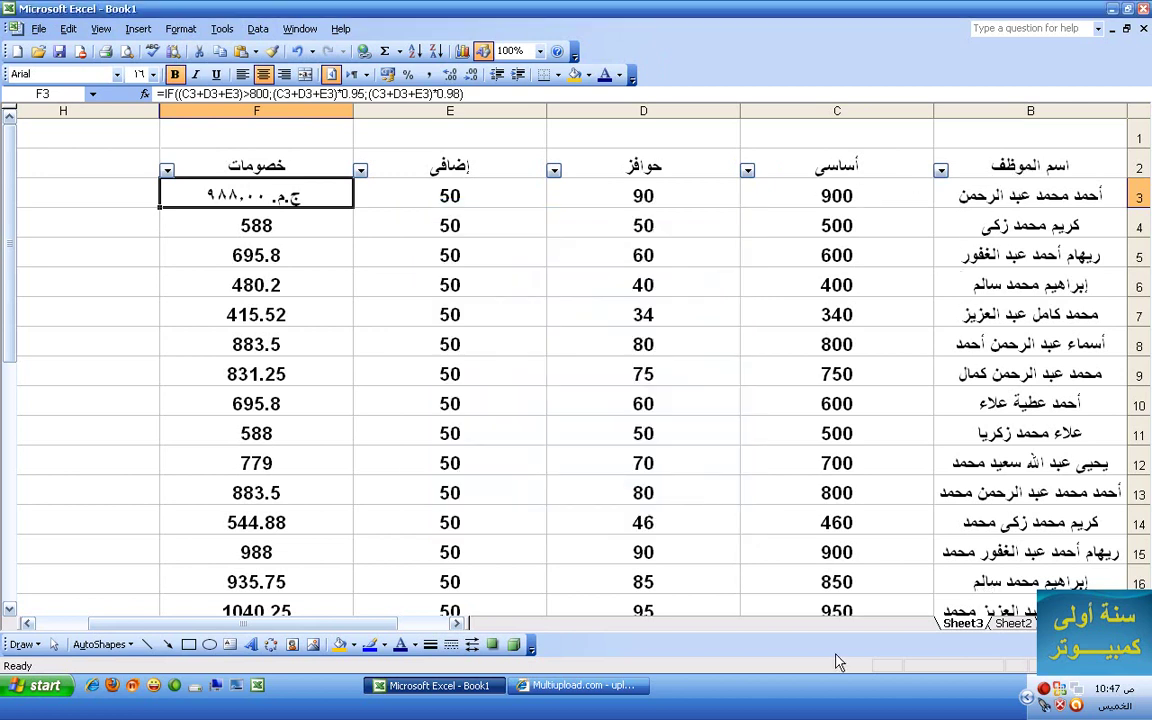
- Rotate the A2:F2 header labels to 45° and make row 2 taller
left_click_drag(378, 630, 400, 630)
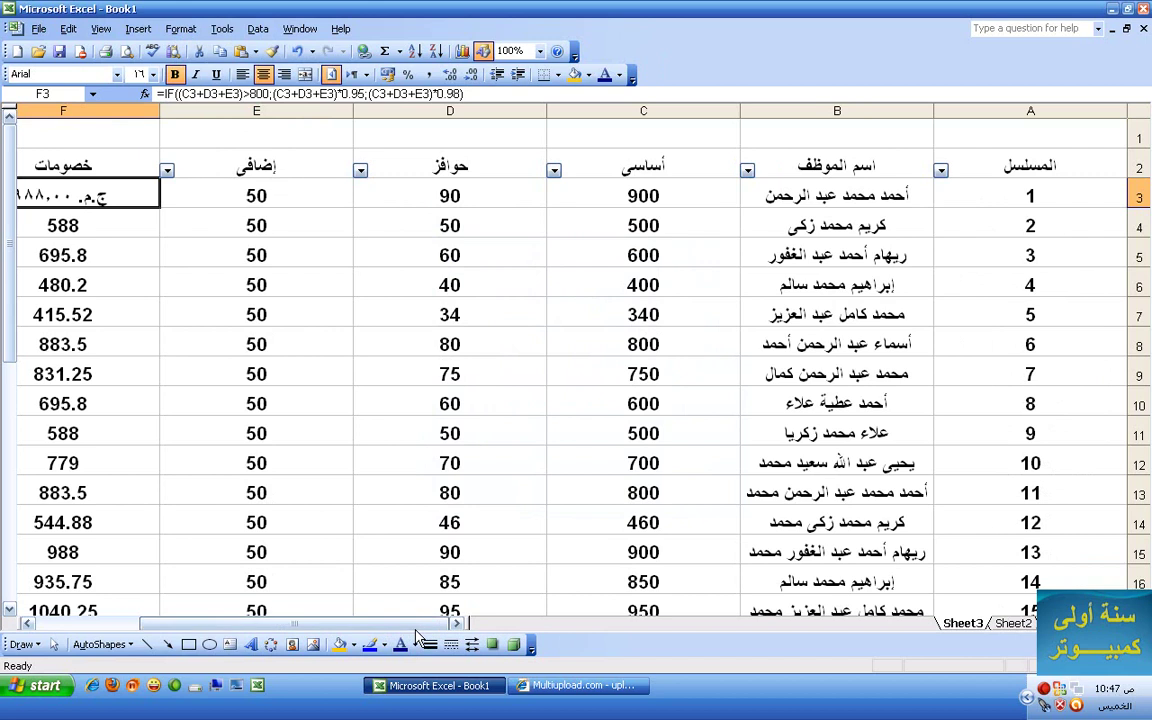
left_click_drag(1051, 178, 79, 163)
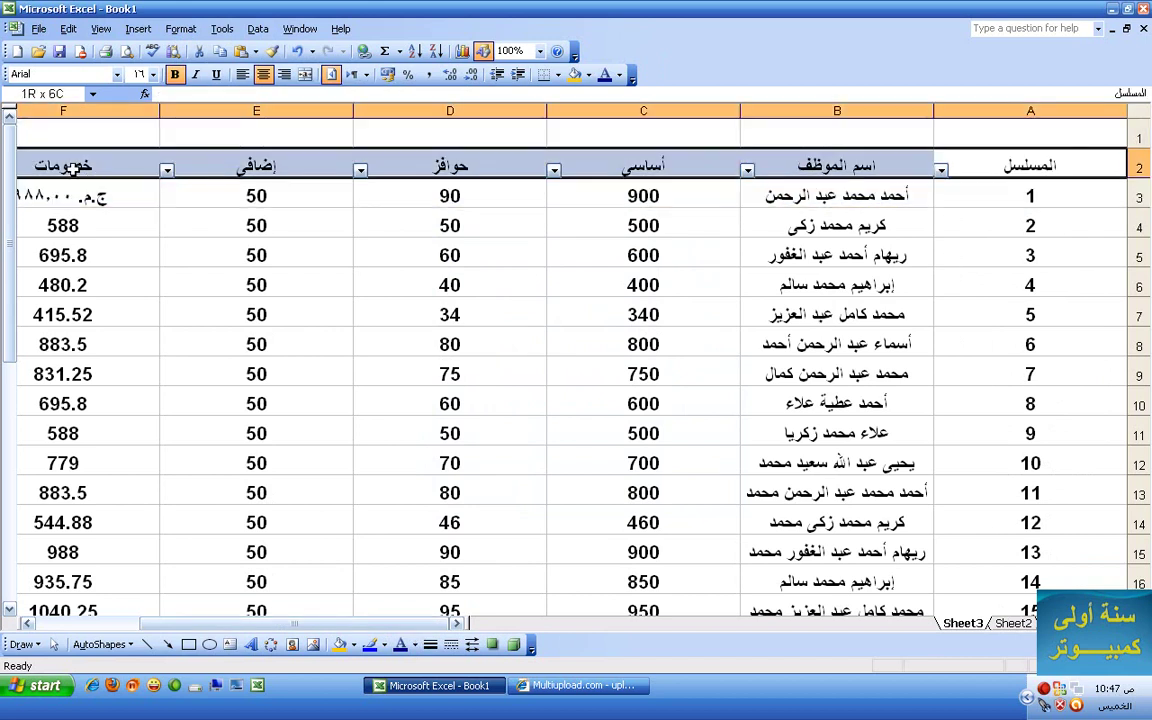
left_click(181, 28)
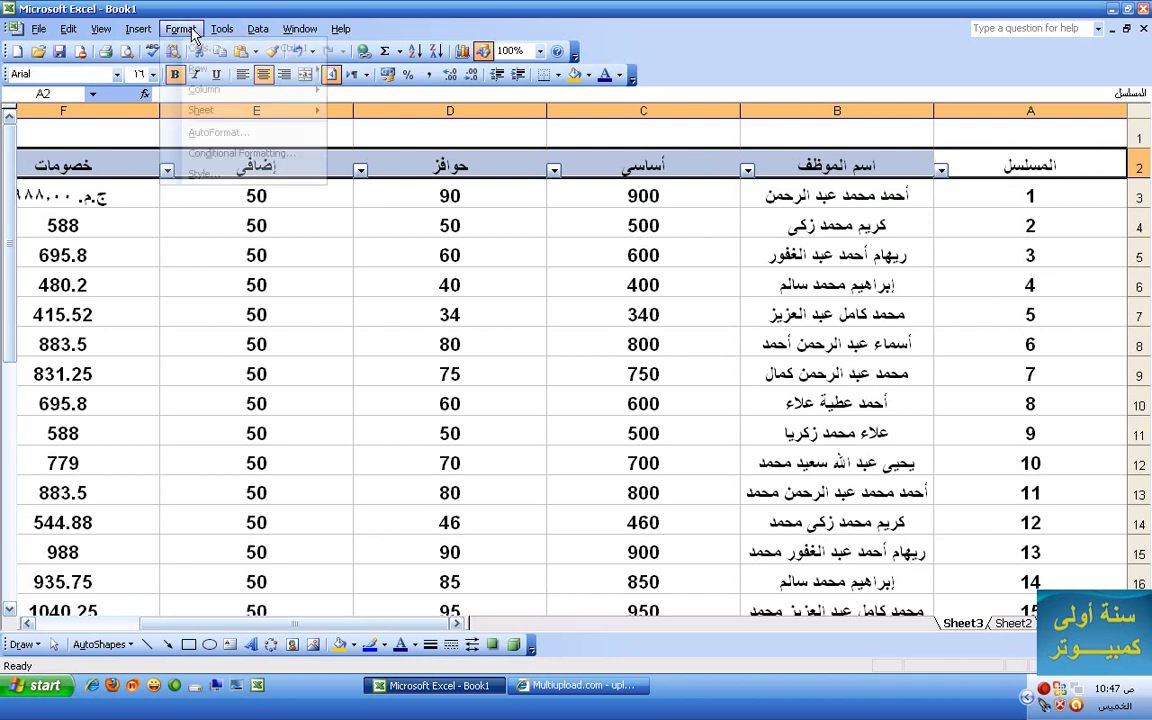
left_click(196, 45)
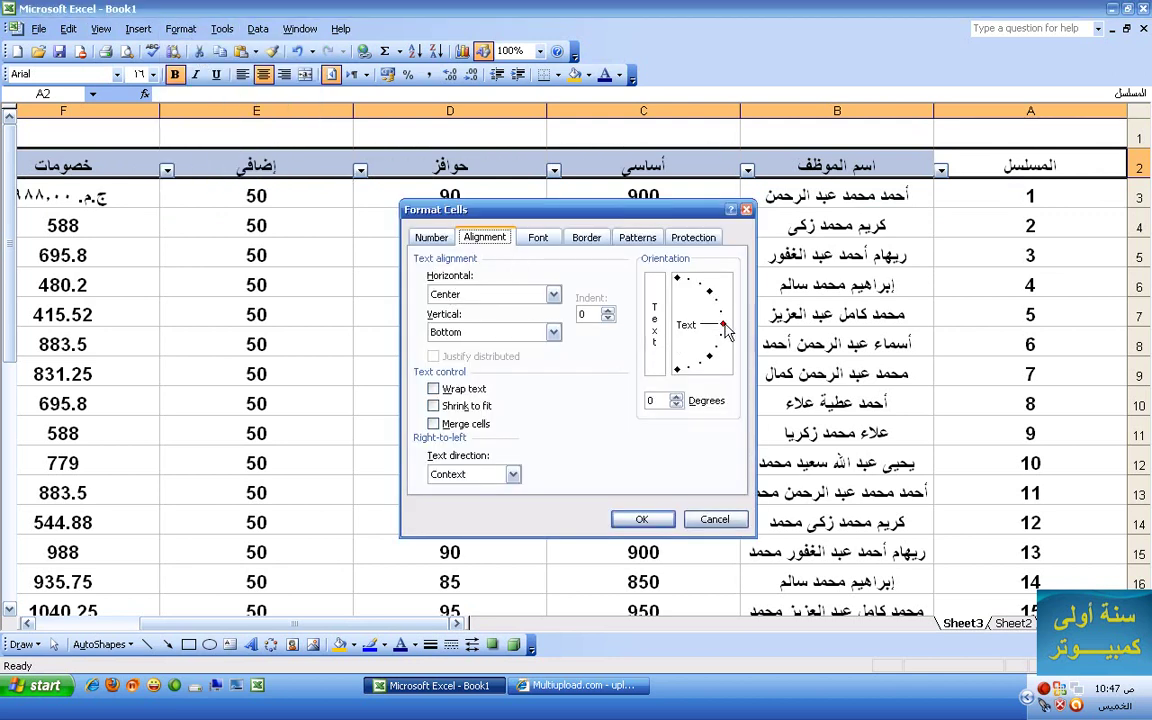
left_click_drag(722, 324, 709, 293)
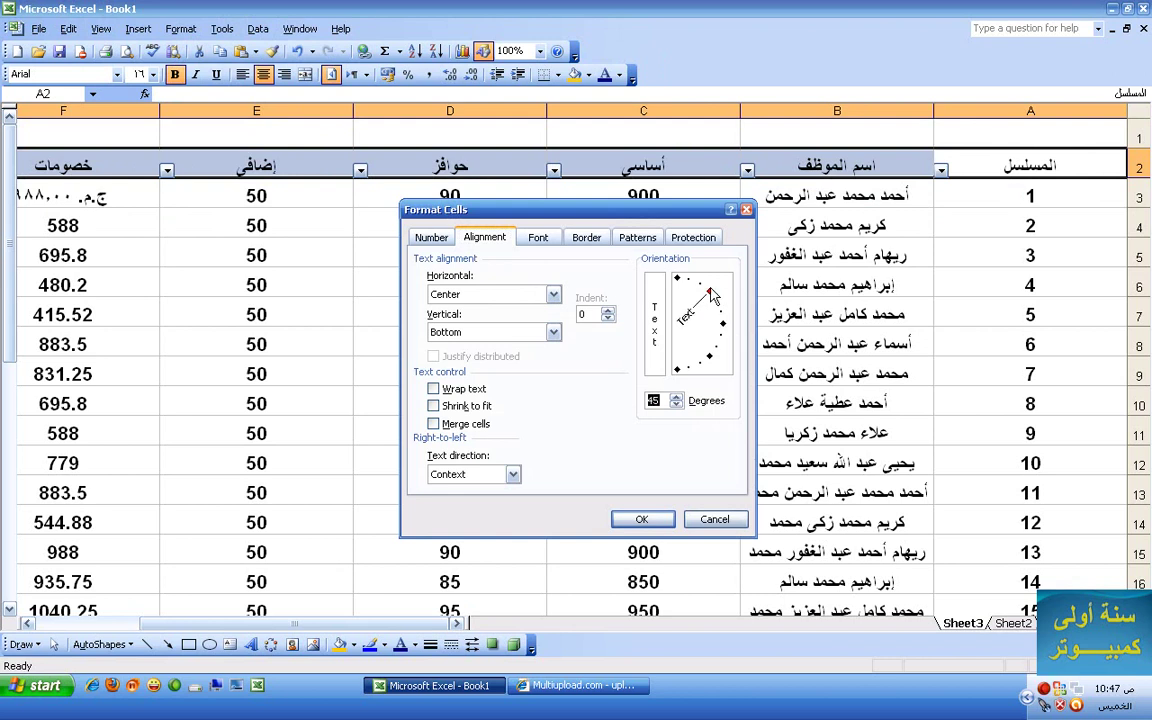
left_click(641, 517)
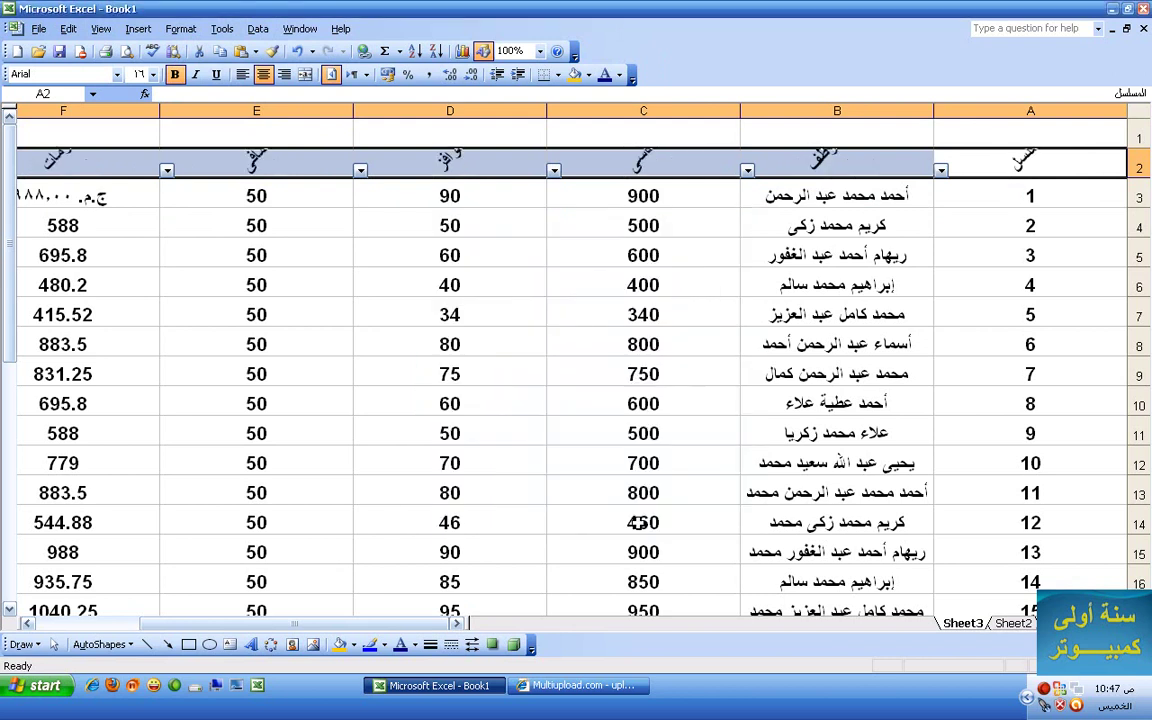
left_click_drag(1134, 178, 1135, 225)
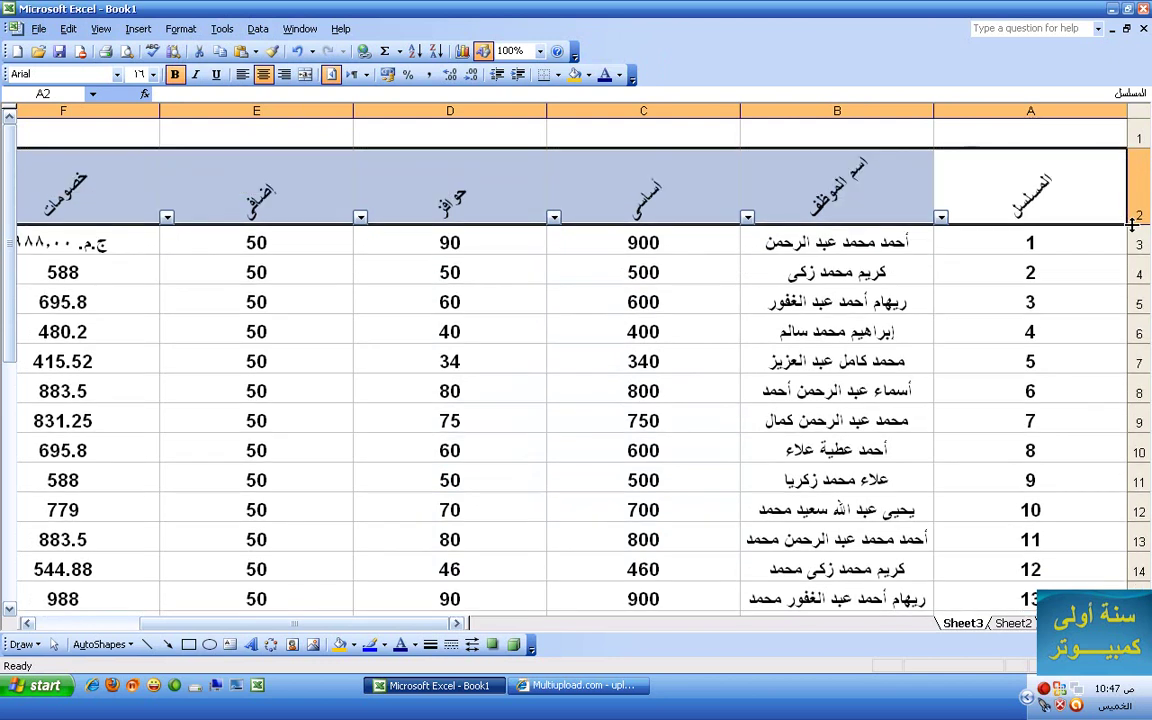
- Turn the A2:F2 headers vertical at 90° and heighten row 2 further
left_click(477, 250)
left_click_drag(945, 190, 48, 188)
left_click(183, 29)
left_click(188, 45)
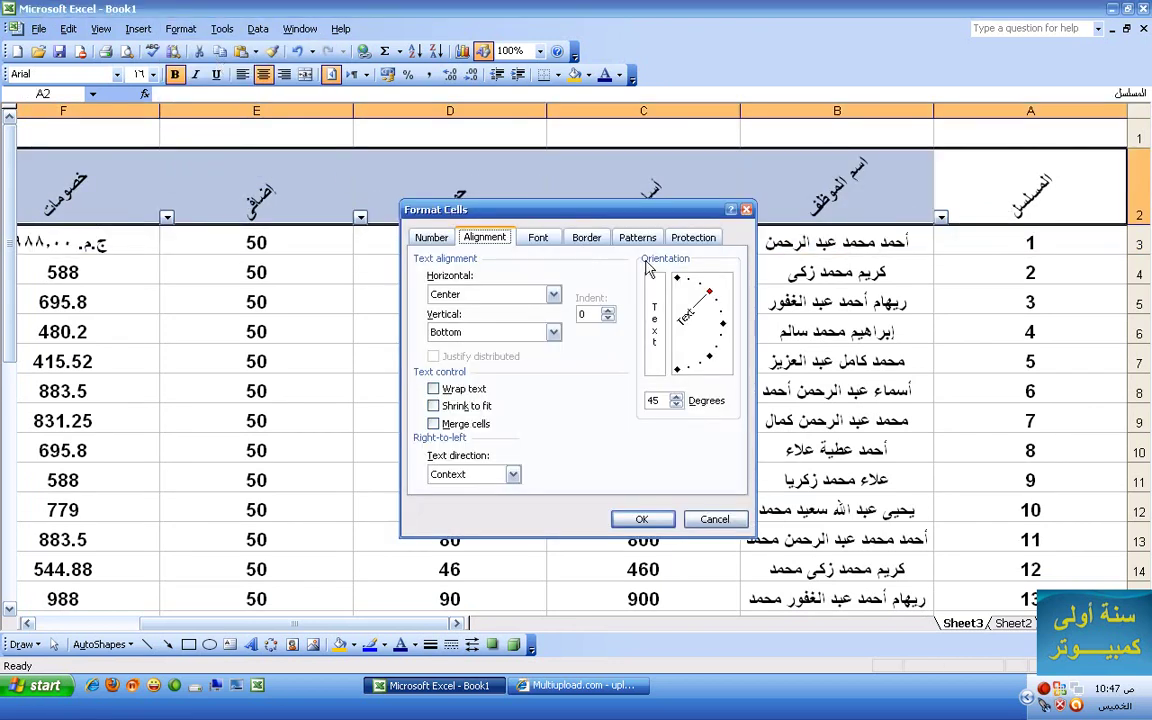
left_click_drag(706, 292, 678, 278)
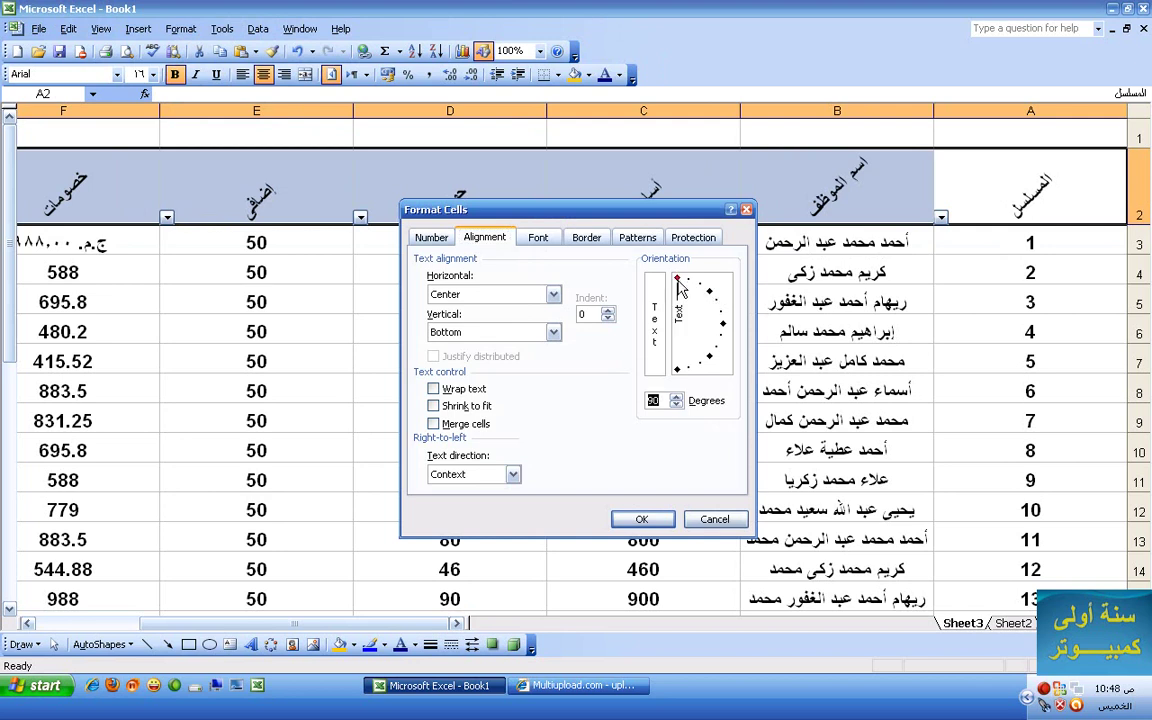
left_click(643, 520)
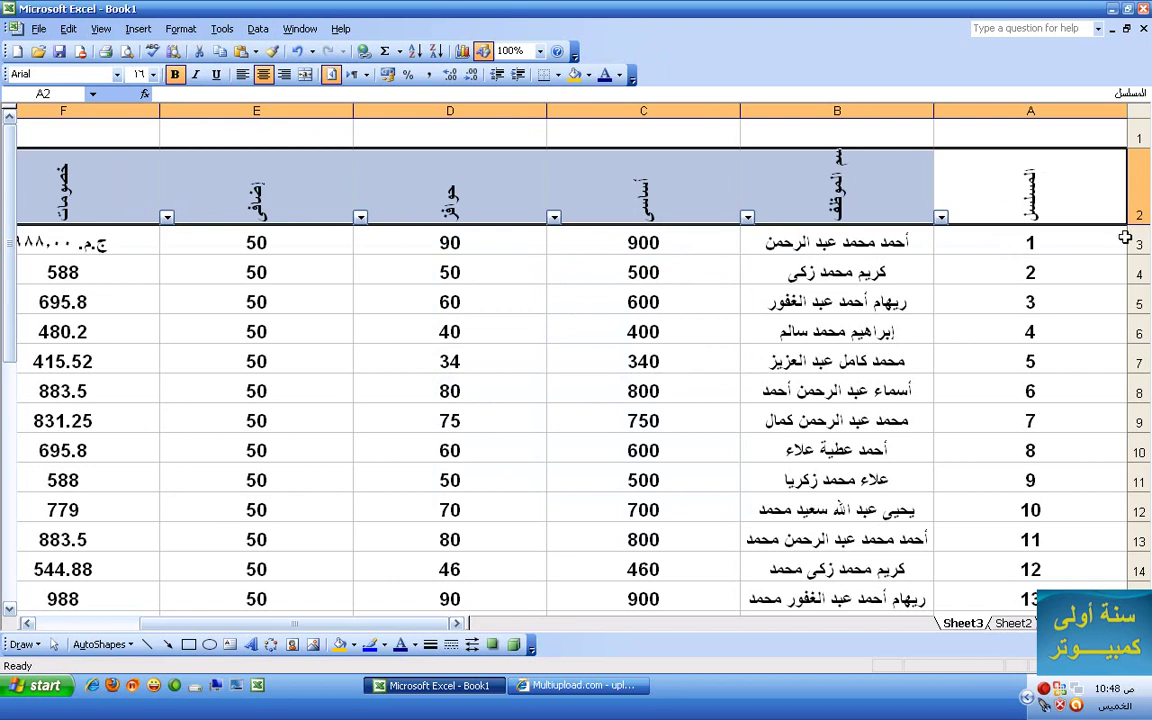
left_click_drag(1146, 224, 1140, 240)
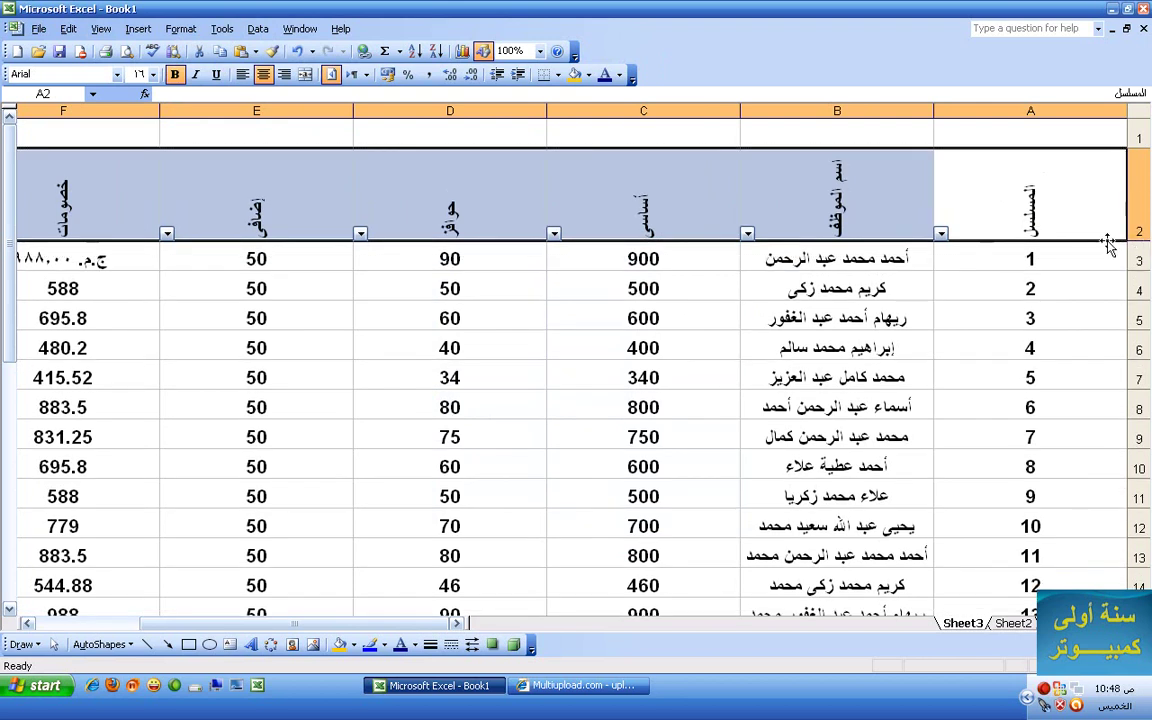
left_click(180, 28)
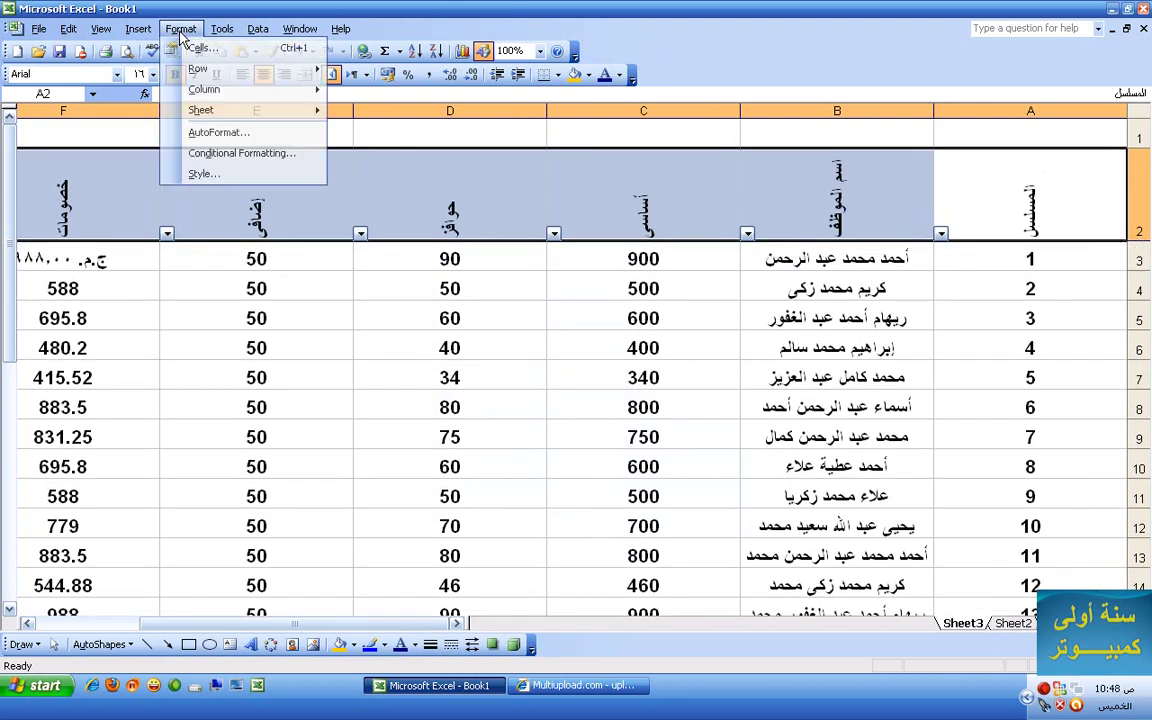
- Set the header text orientation back to 0 degrees
left_click(180, 45)
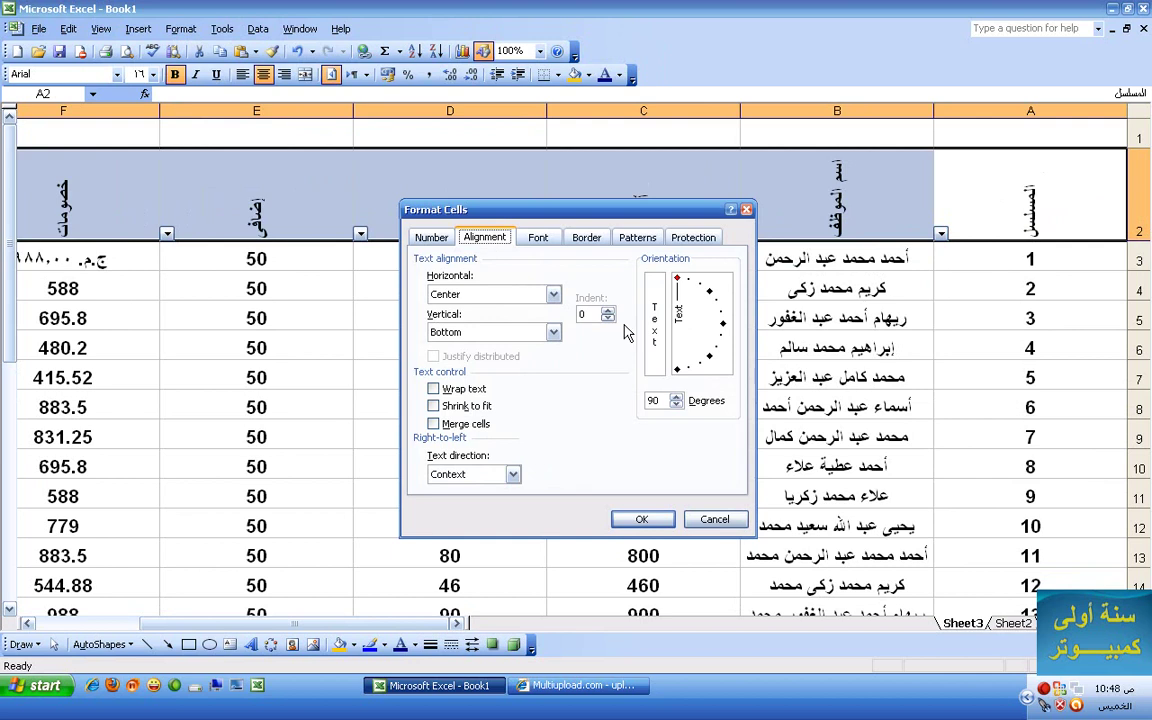
double_click(653, 401)
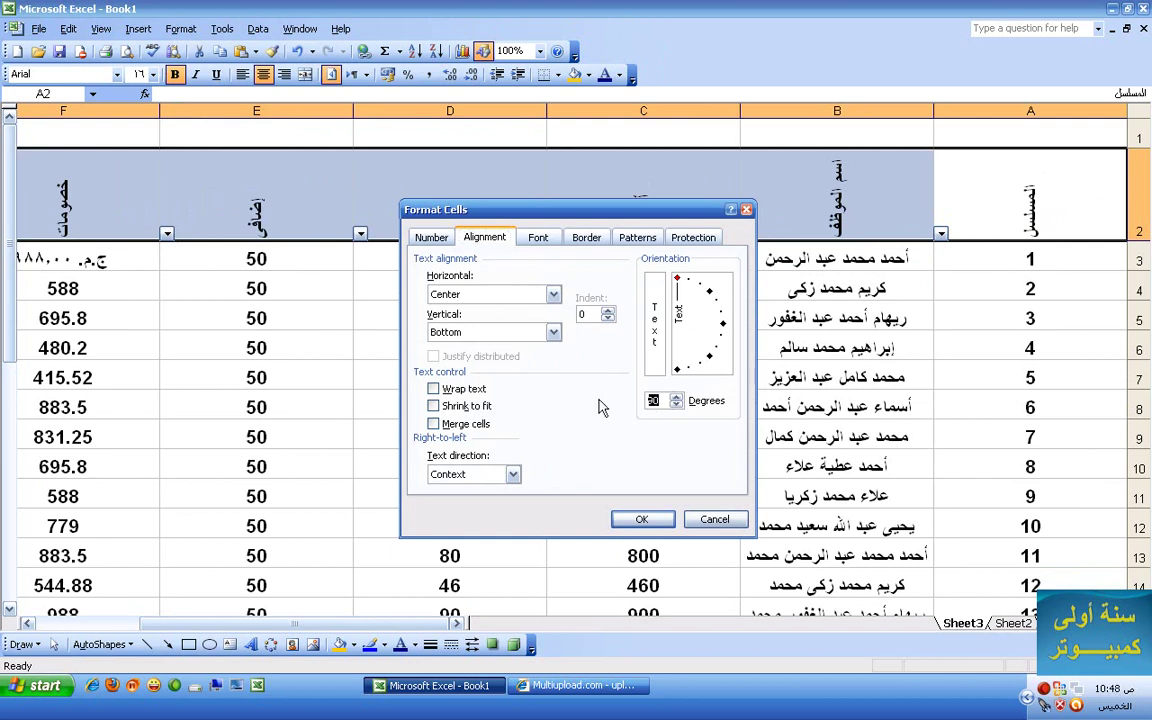
type("0")
key("Return")
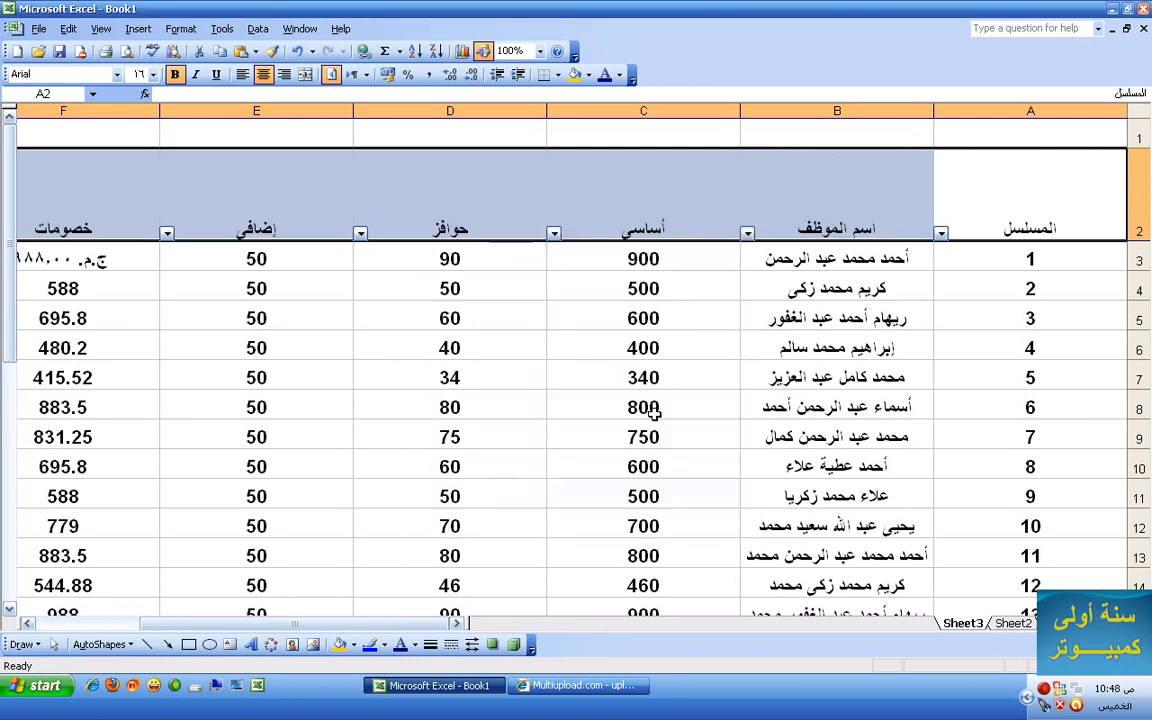
- Shrink row 2, then drag its border down to make it much taller
left_click_drag(1133, 238, 1131, 189)
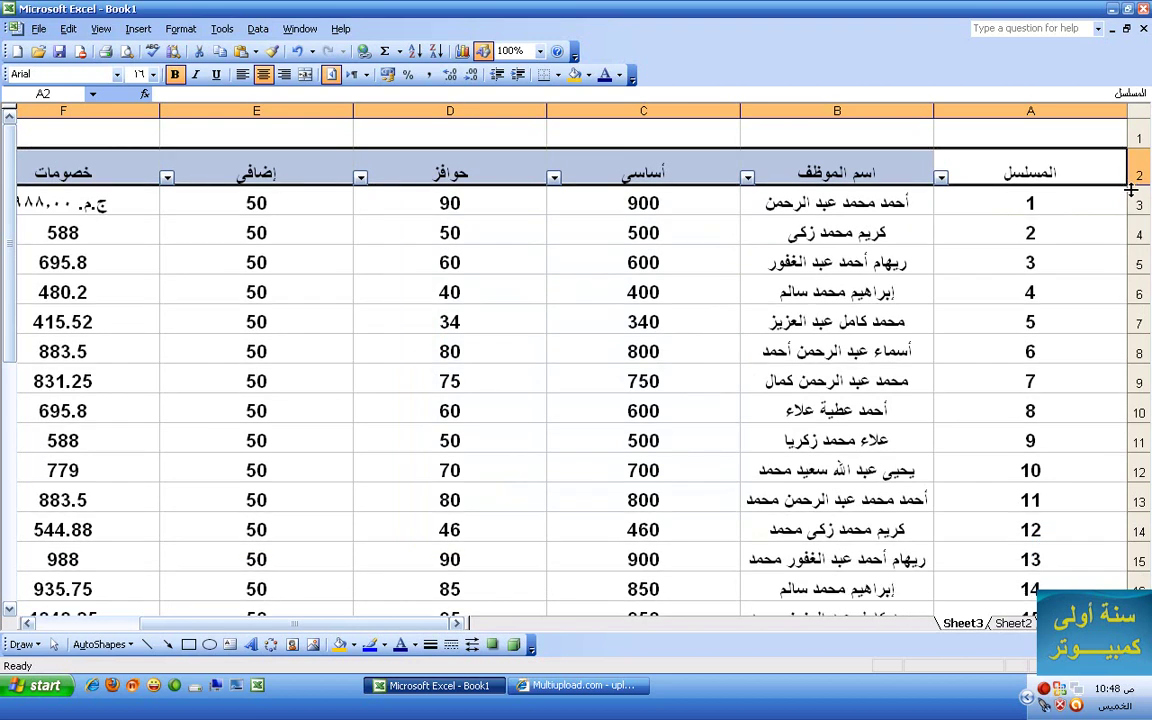
left_click(180, 28)
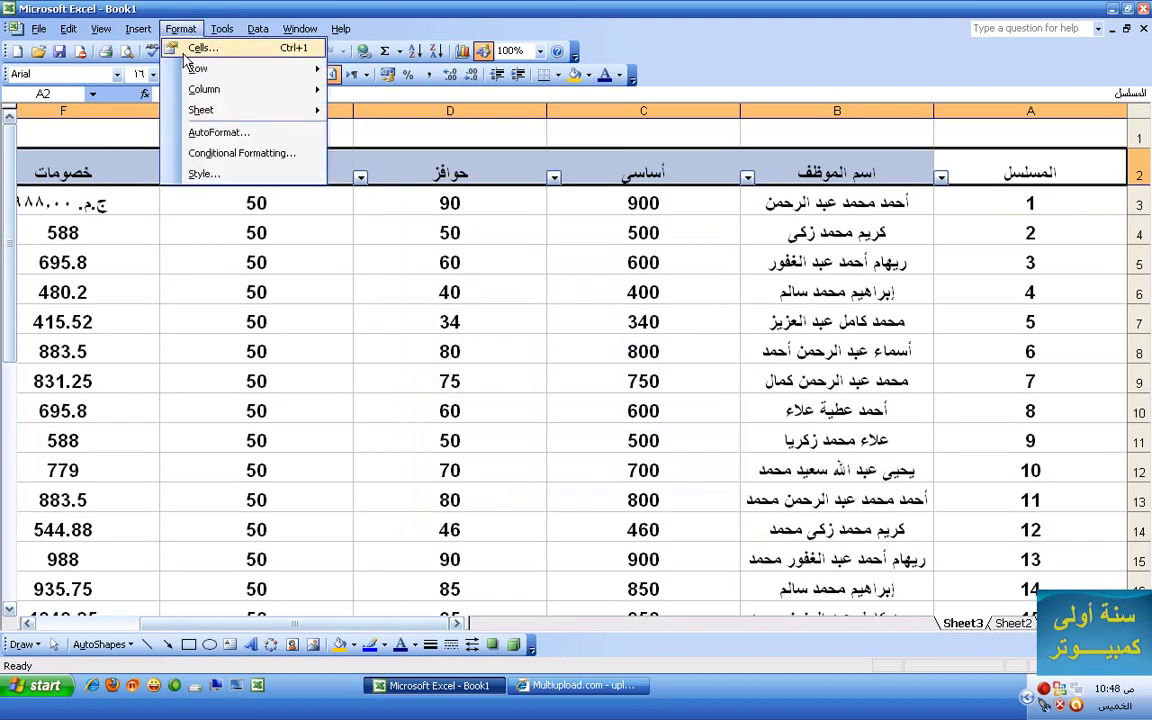
left_click(202, 48)
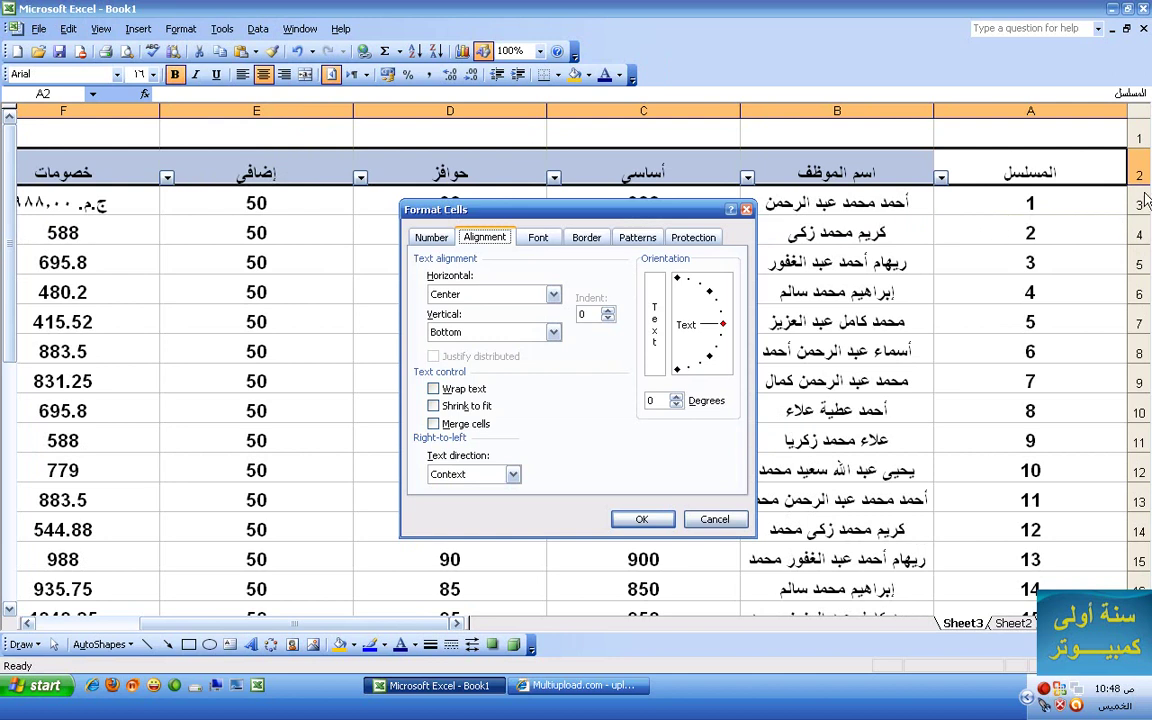
left_click(714, 519)
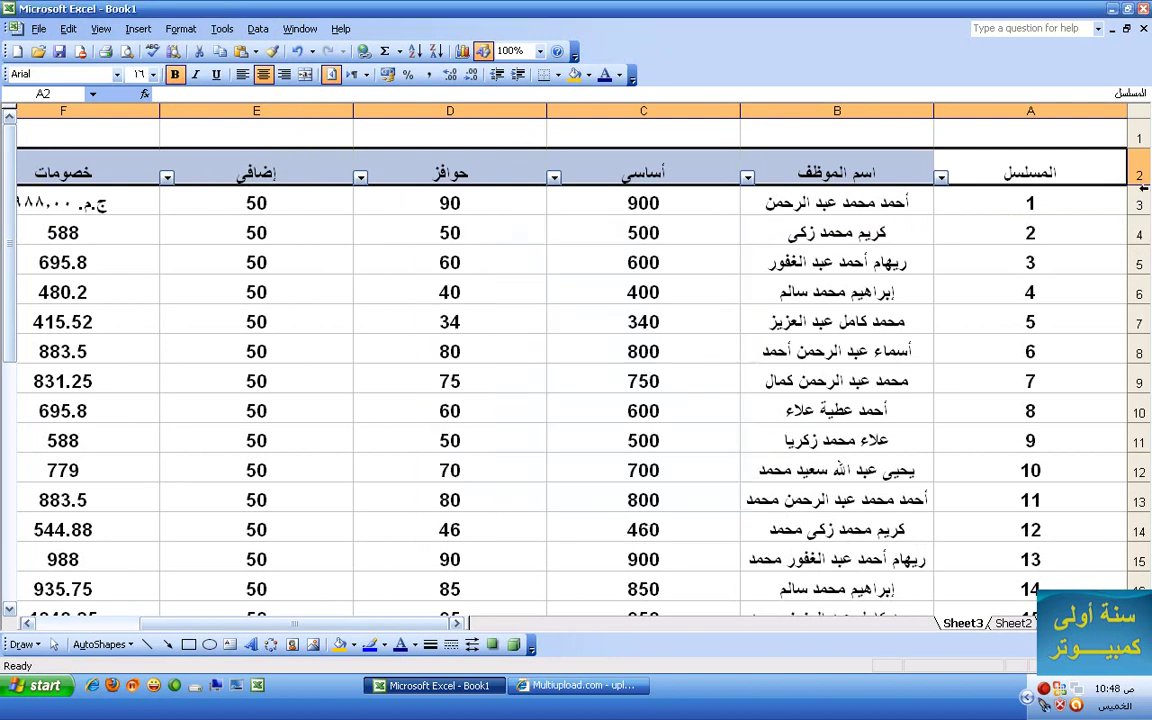
left_click_drag(1133, 181, 1126, 257)
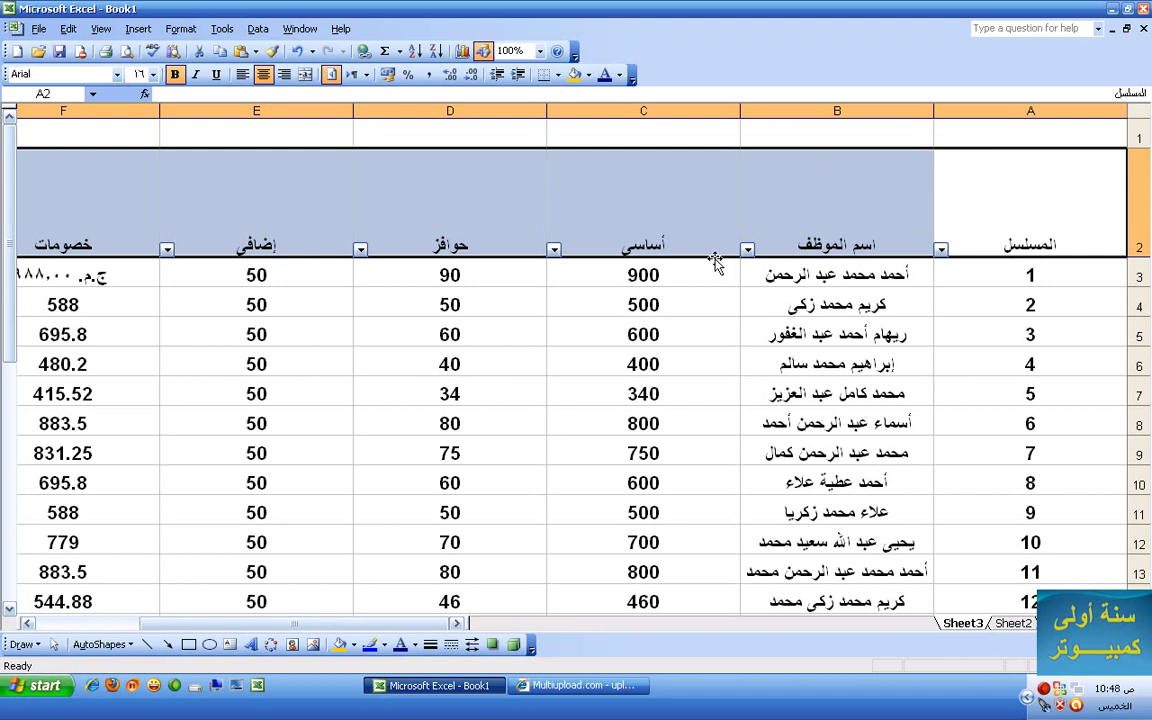
- Set the row 2 headers' vertical alignment to Center in Format Cells
left_click(180, 28)
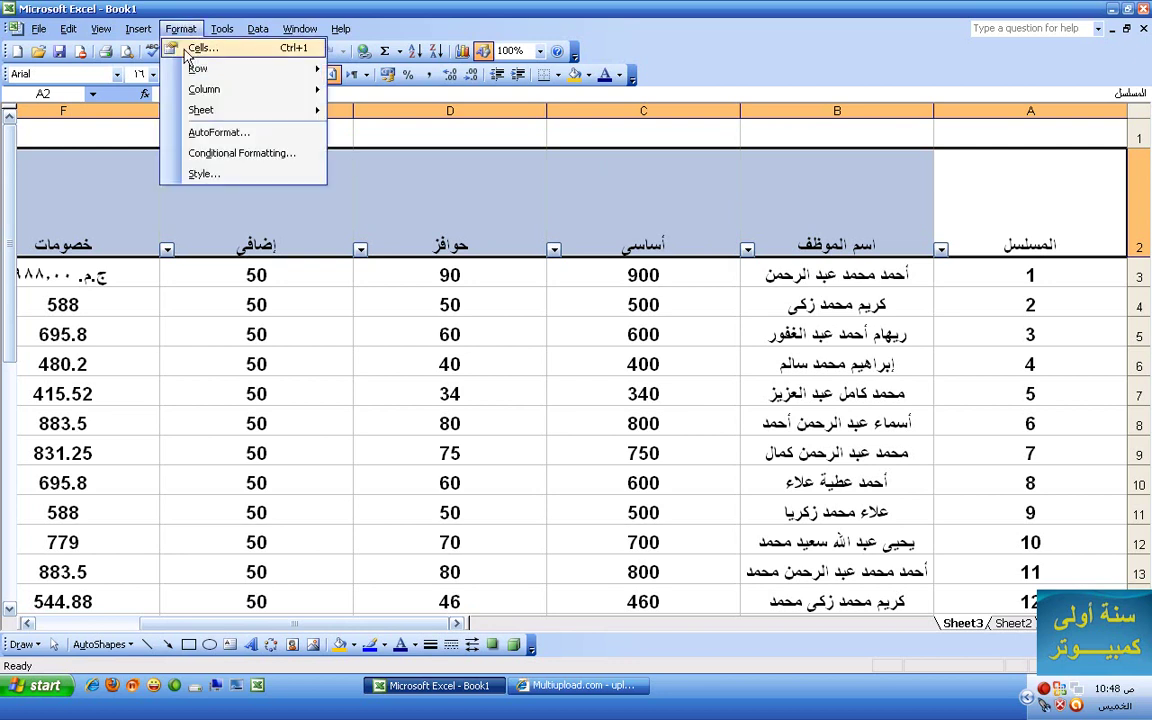
left_click(175, 47)
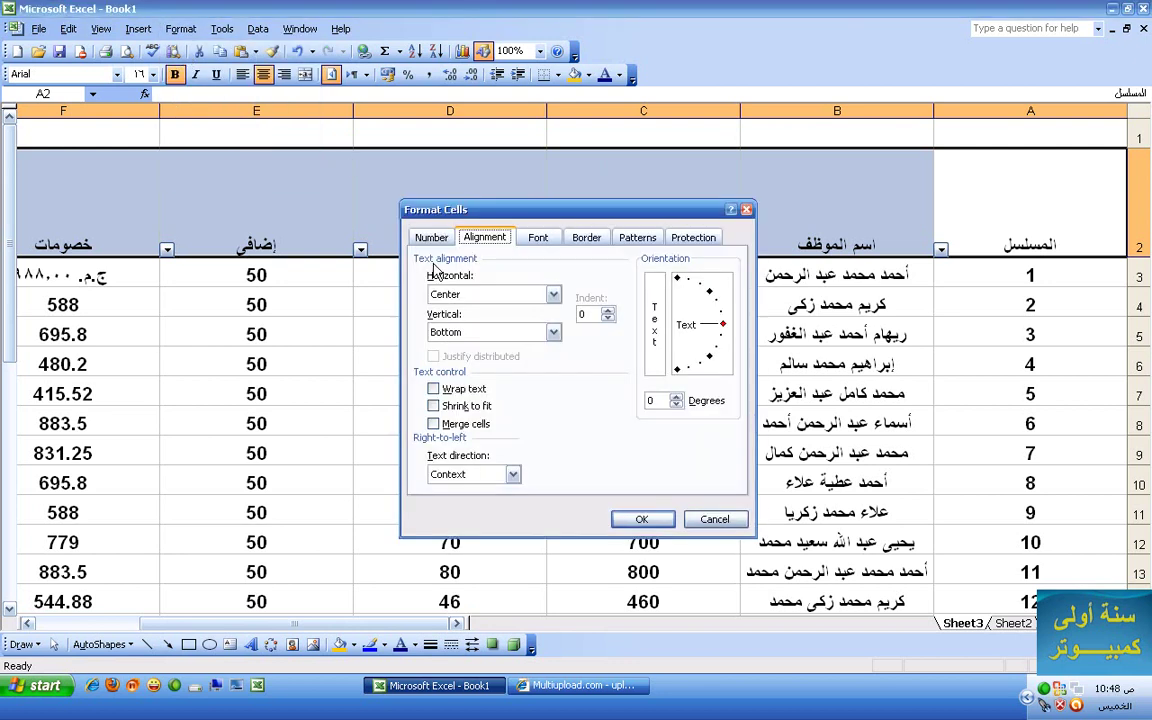
left_click(553, 333)
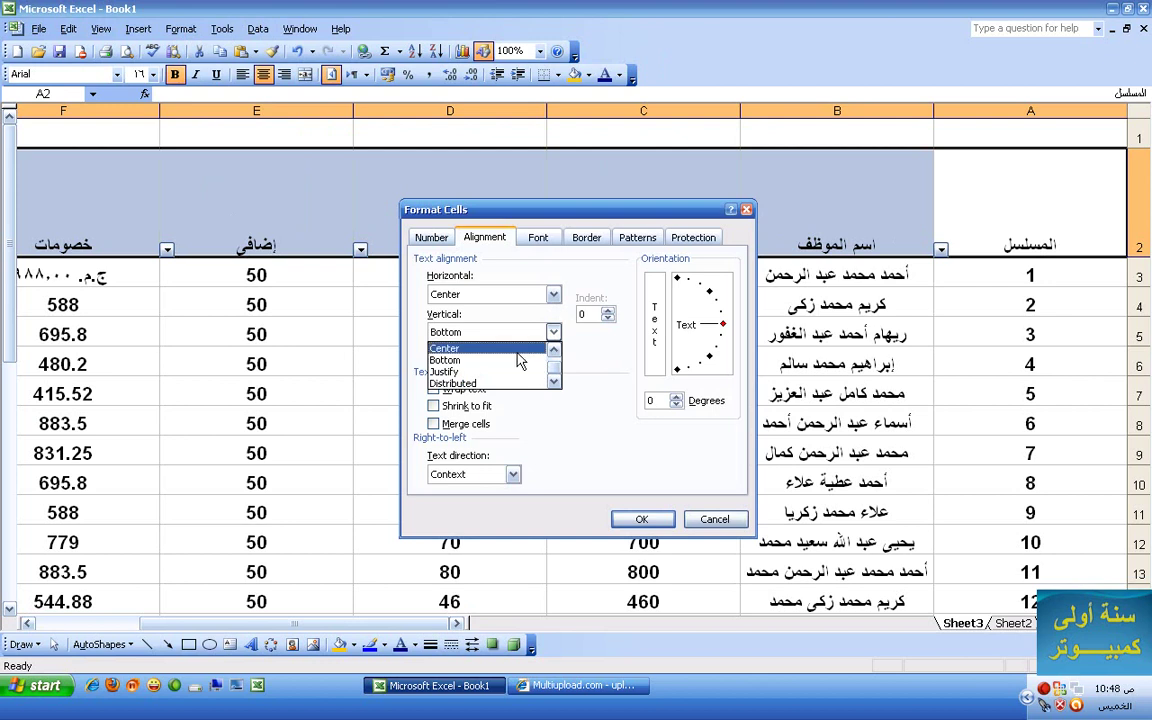
left_click(513, 356)
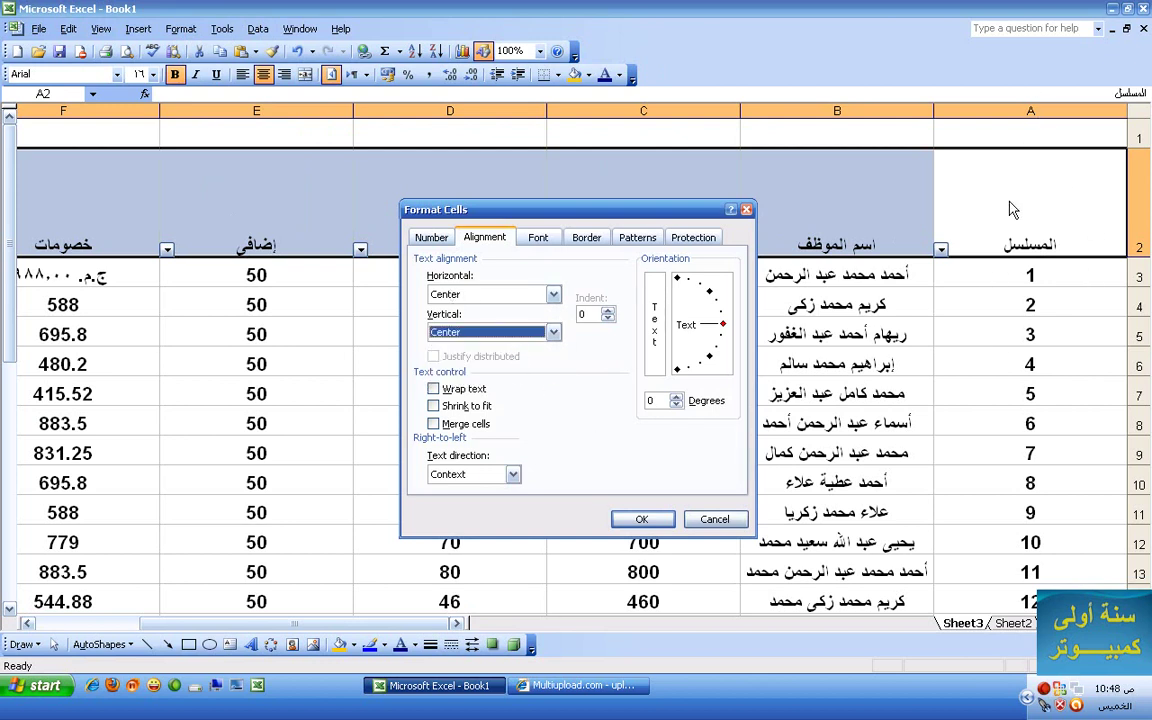
left_click(641, 520)
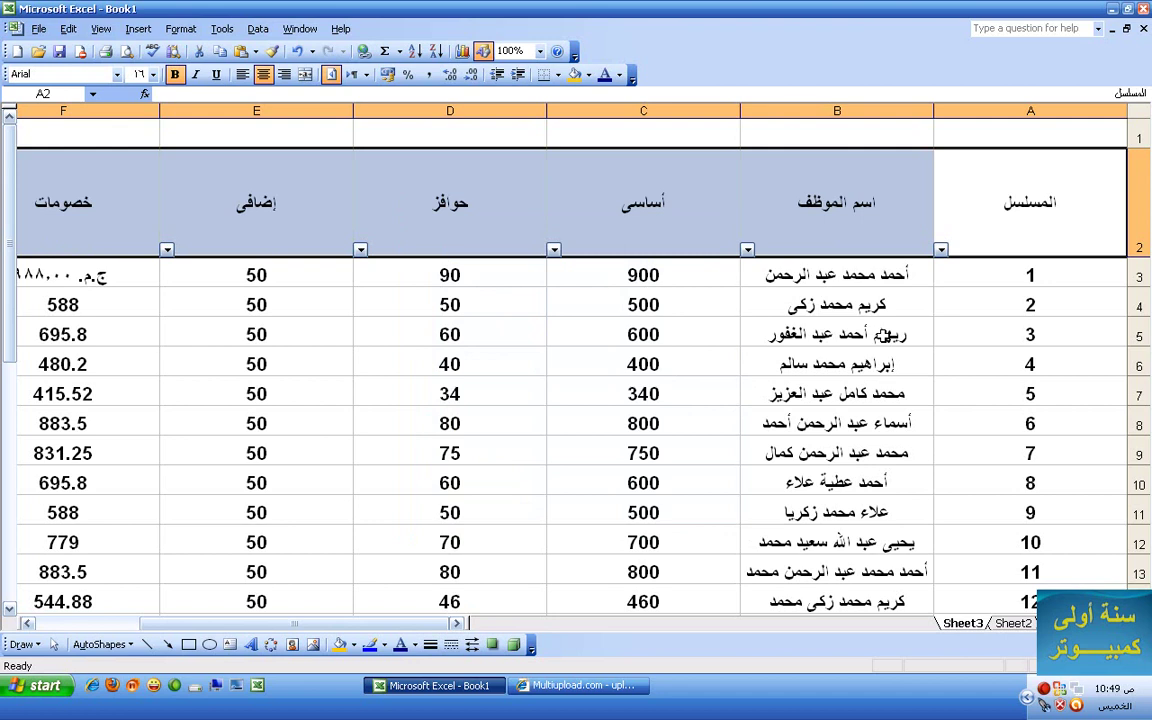
left_click(182, 29)
left_click(200, 47)
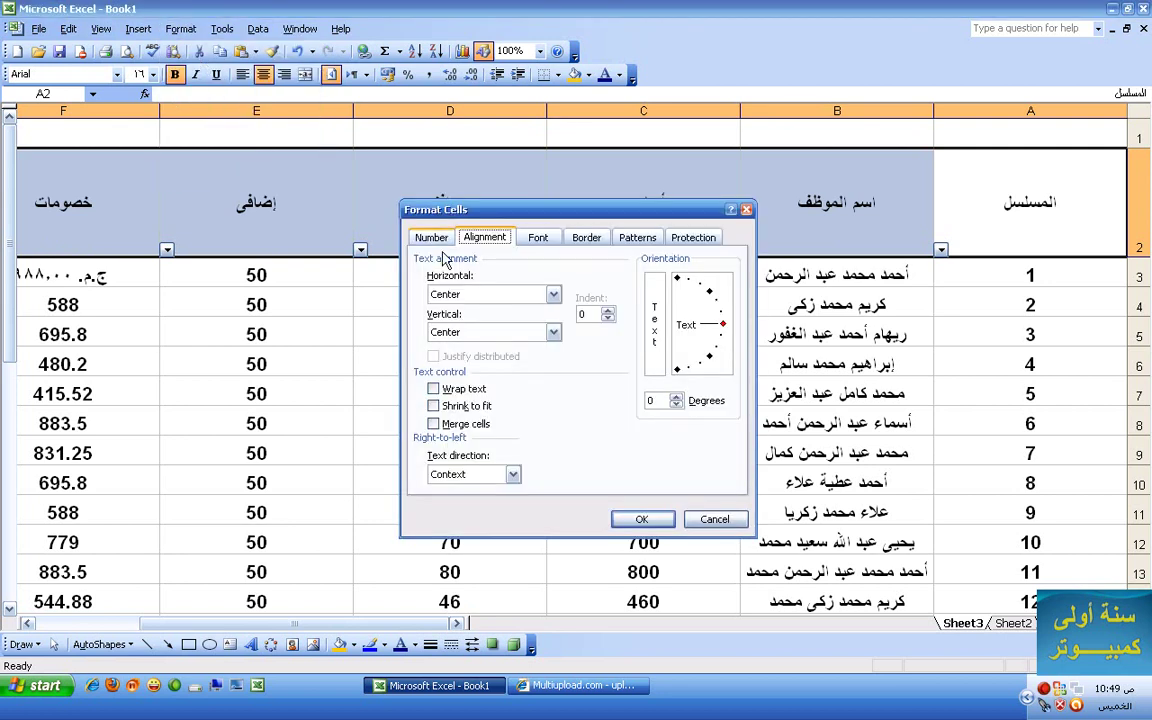
left_click(541, 241)
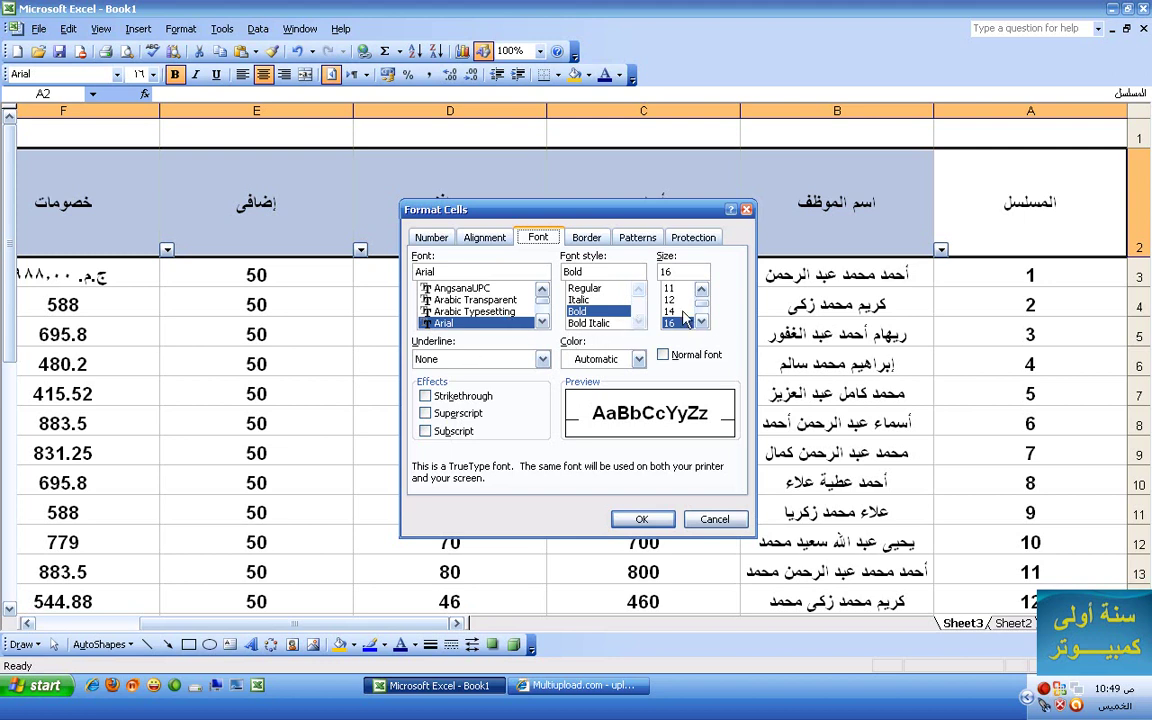
left_click(588, 238)
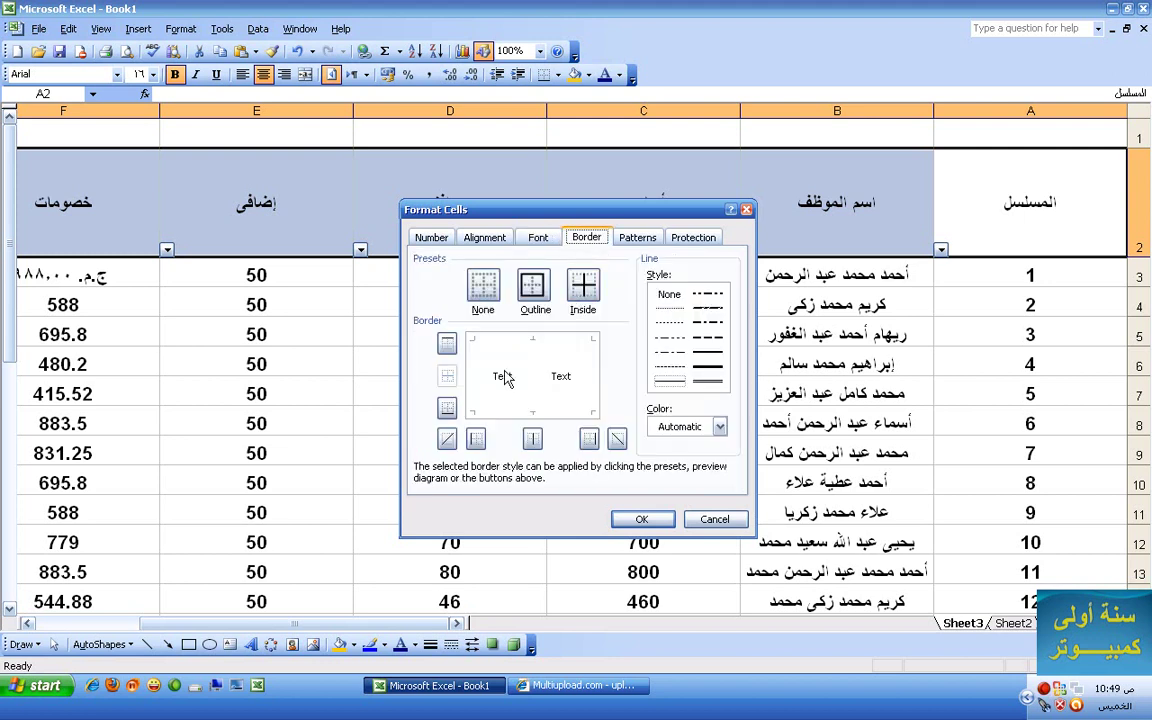
left_click(536, 295)
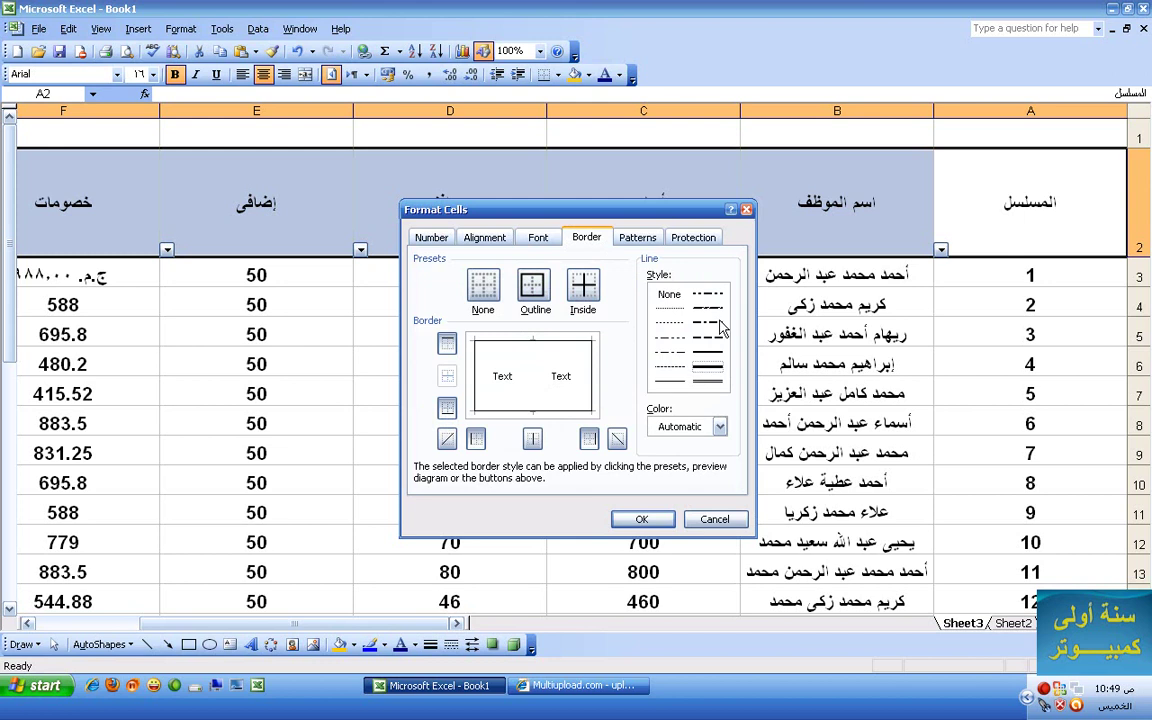
left_click(708, 340)
key("ctrl+Tab")
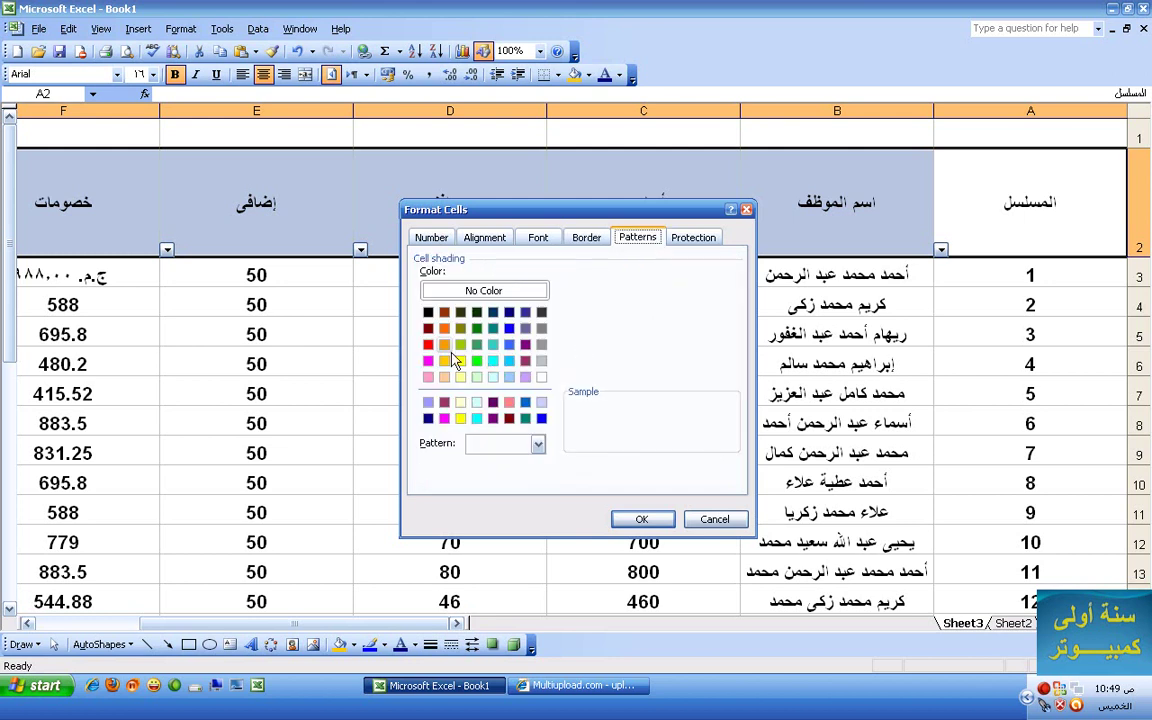
left_click(428, 344)
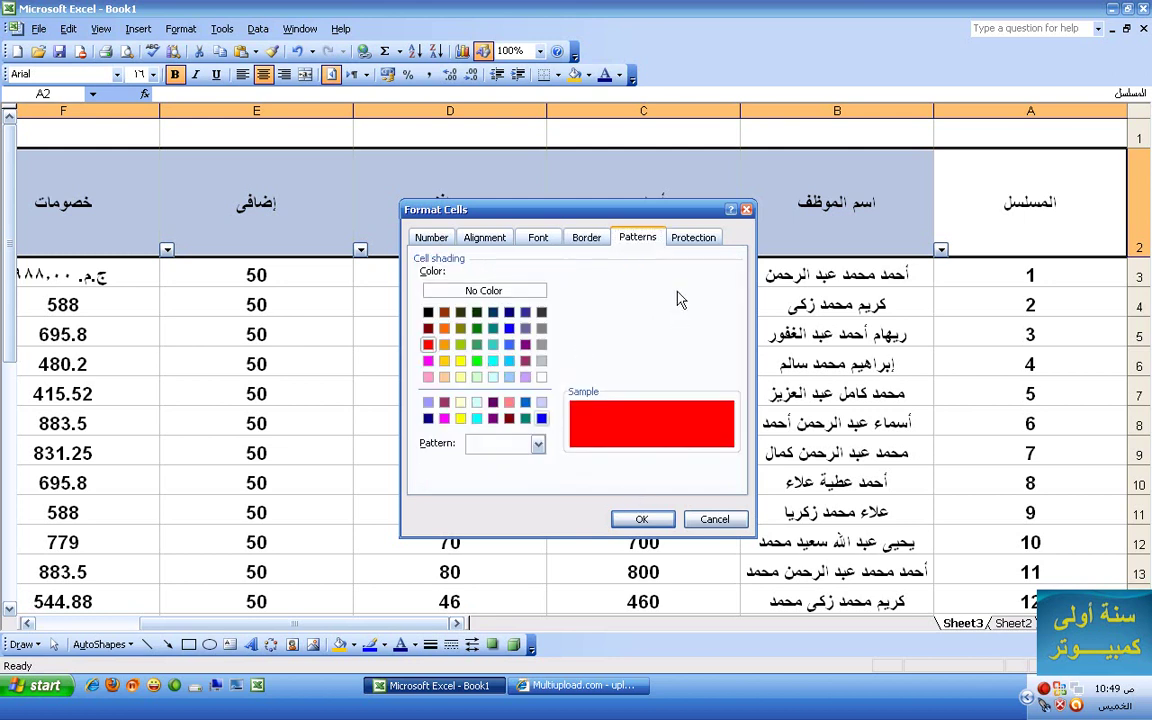
left_click(641, 519)
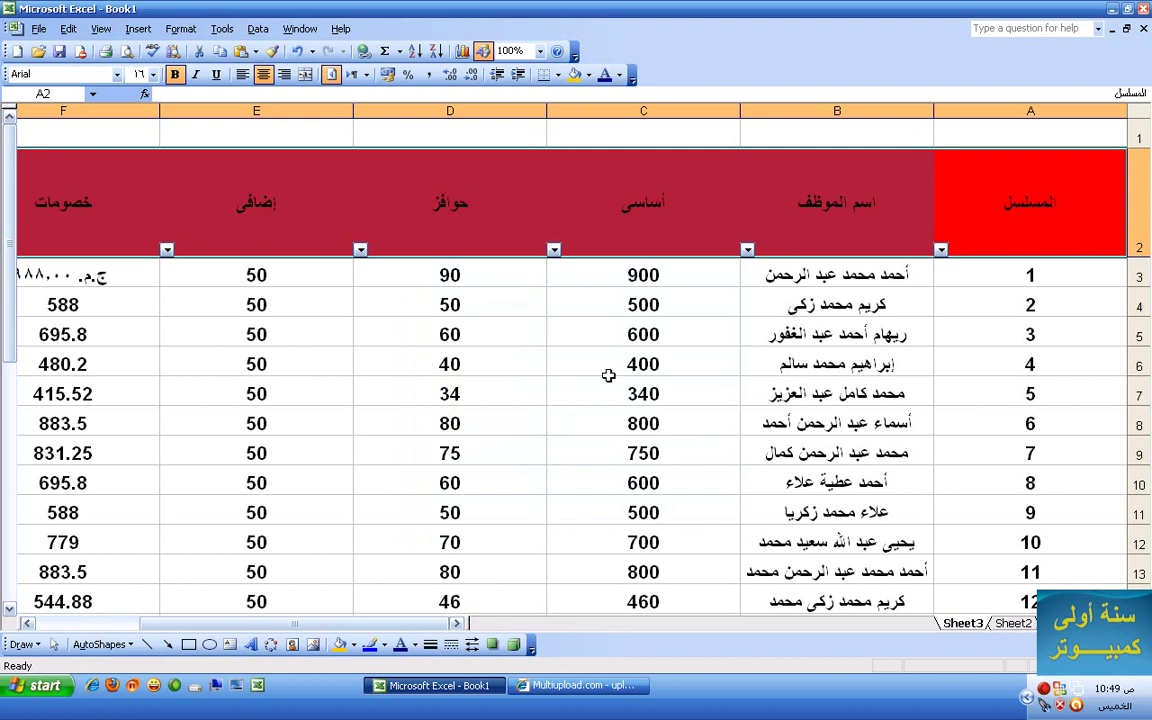
left_click(661, 364)
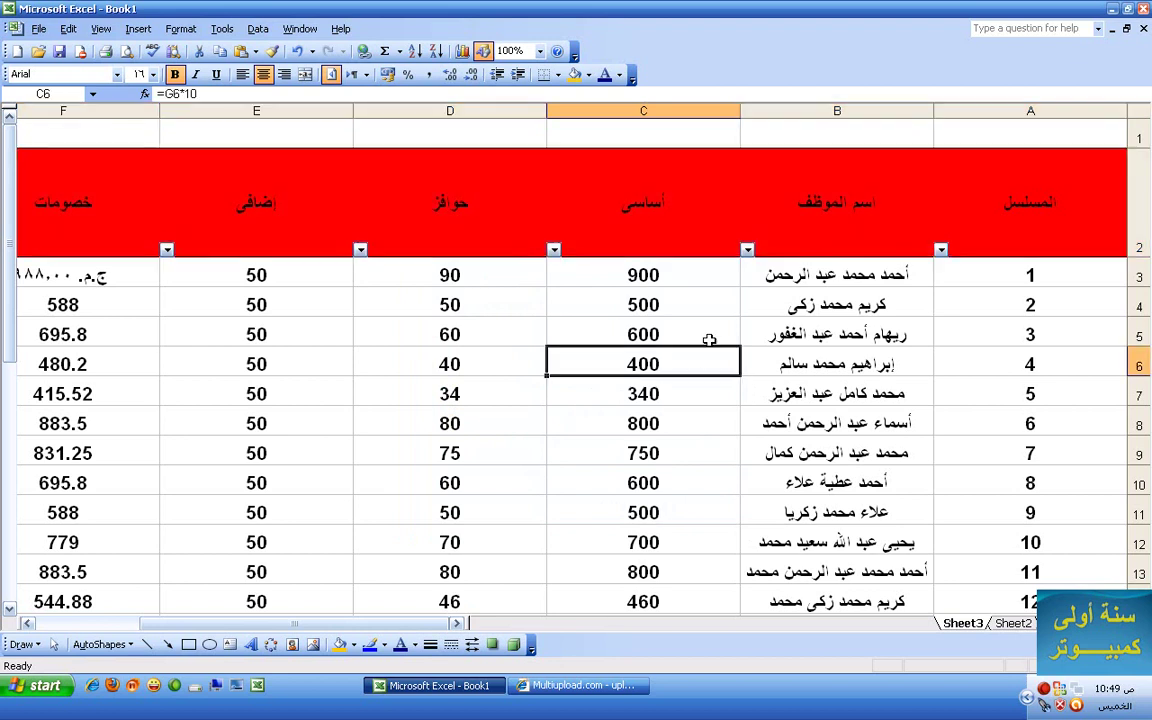
key("ctrl+z")
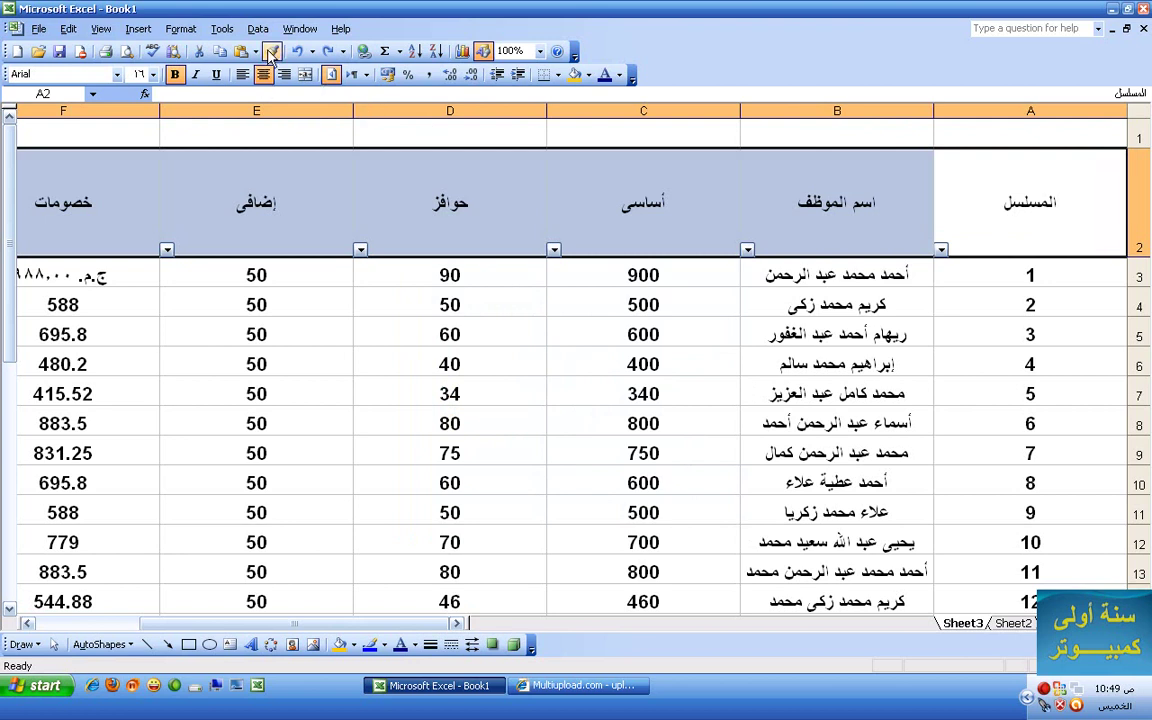
- Give the header row a red dashed outline border
left_click(180, 29)
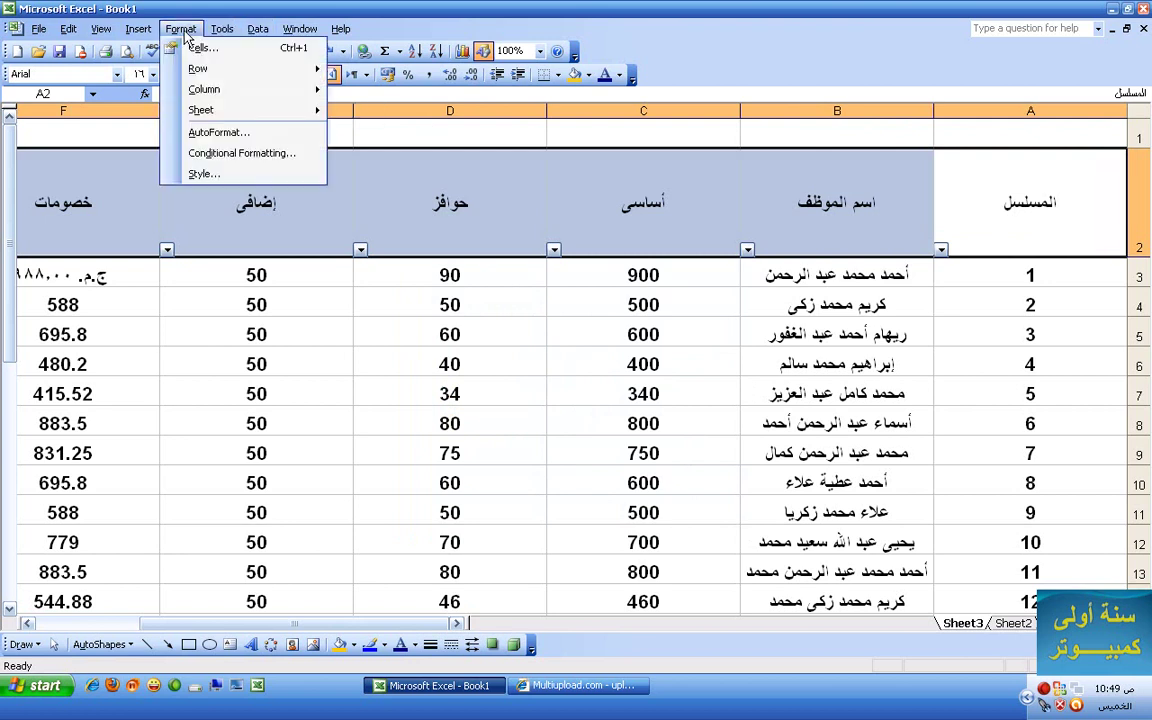
left_click(200, 47)
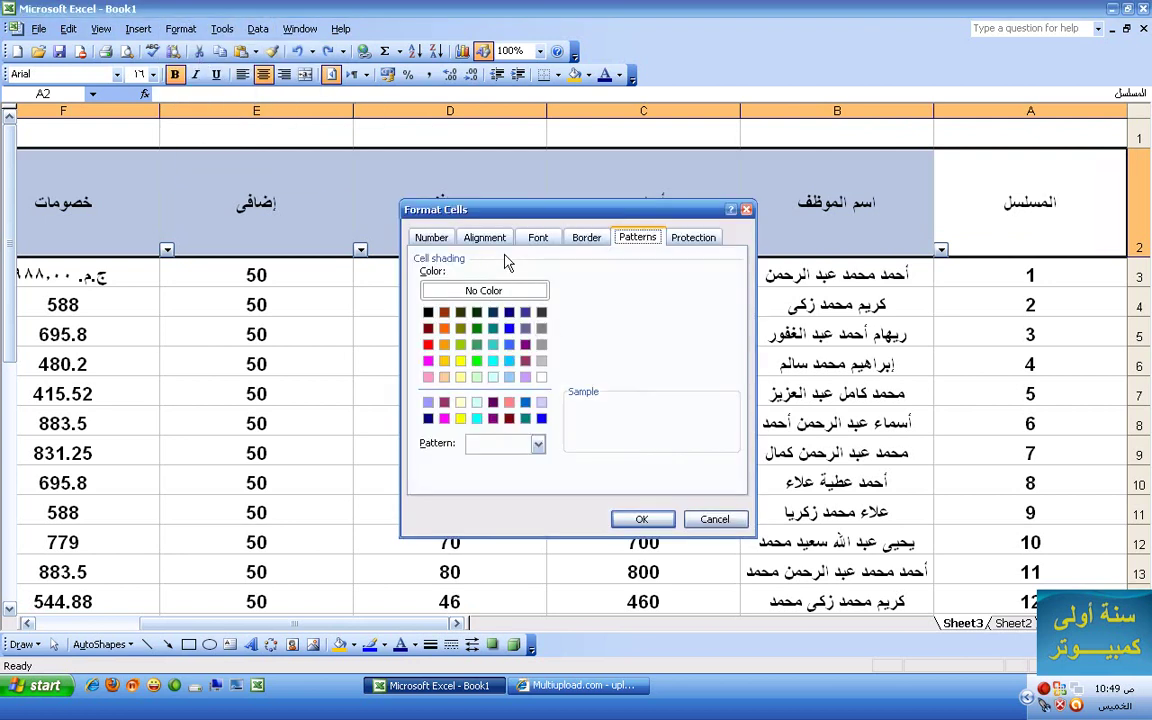
left_click(586, 237)
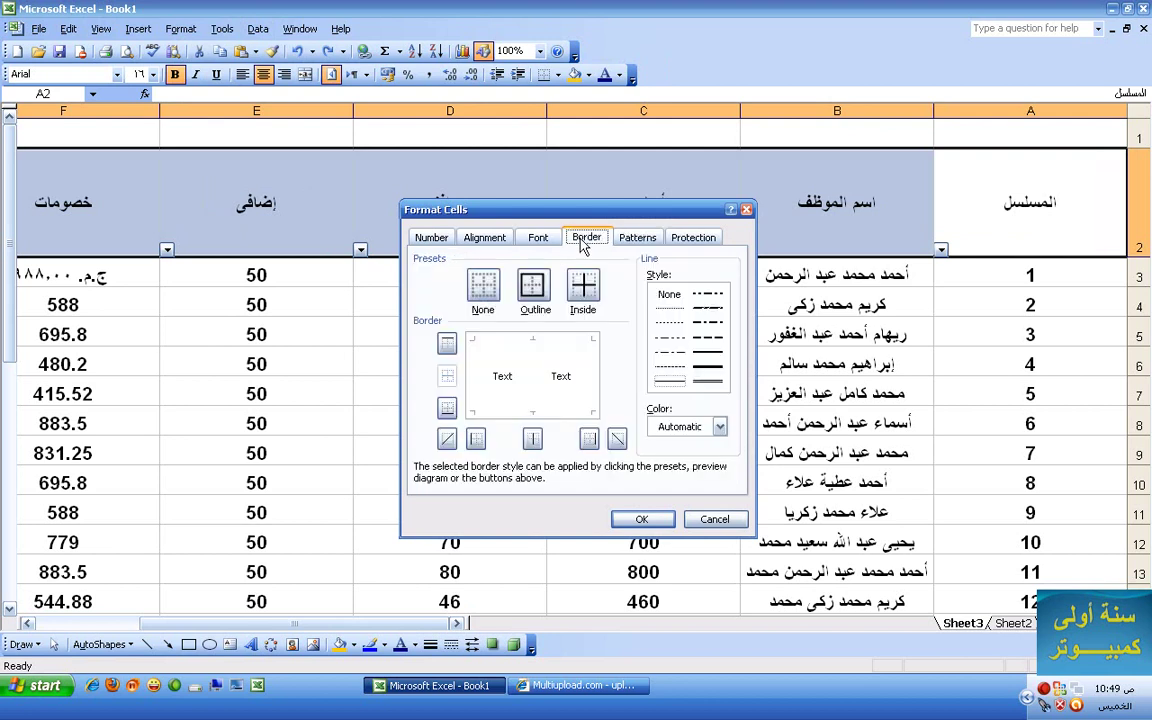
left_click(533, 287)
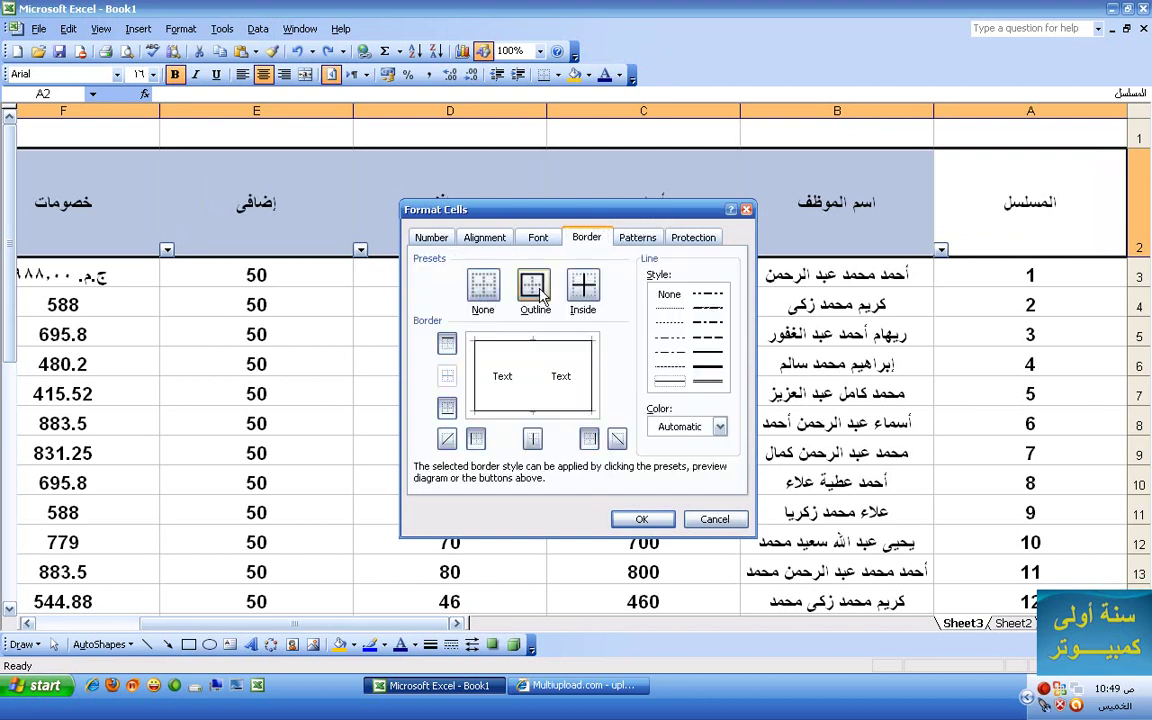
left_click(712, 343)
left_click(719, 426)
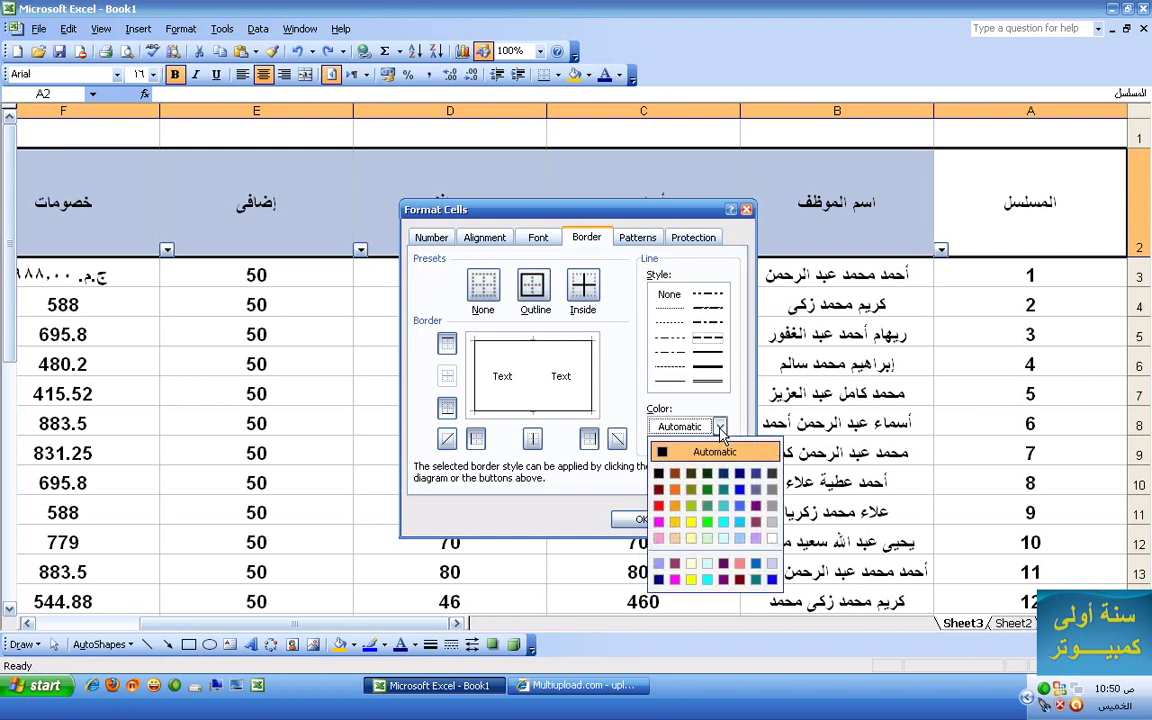
left_click(658, 505)
left_click(648, 520)
left_click(599, 355)
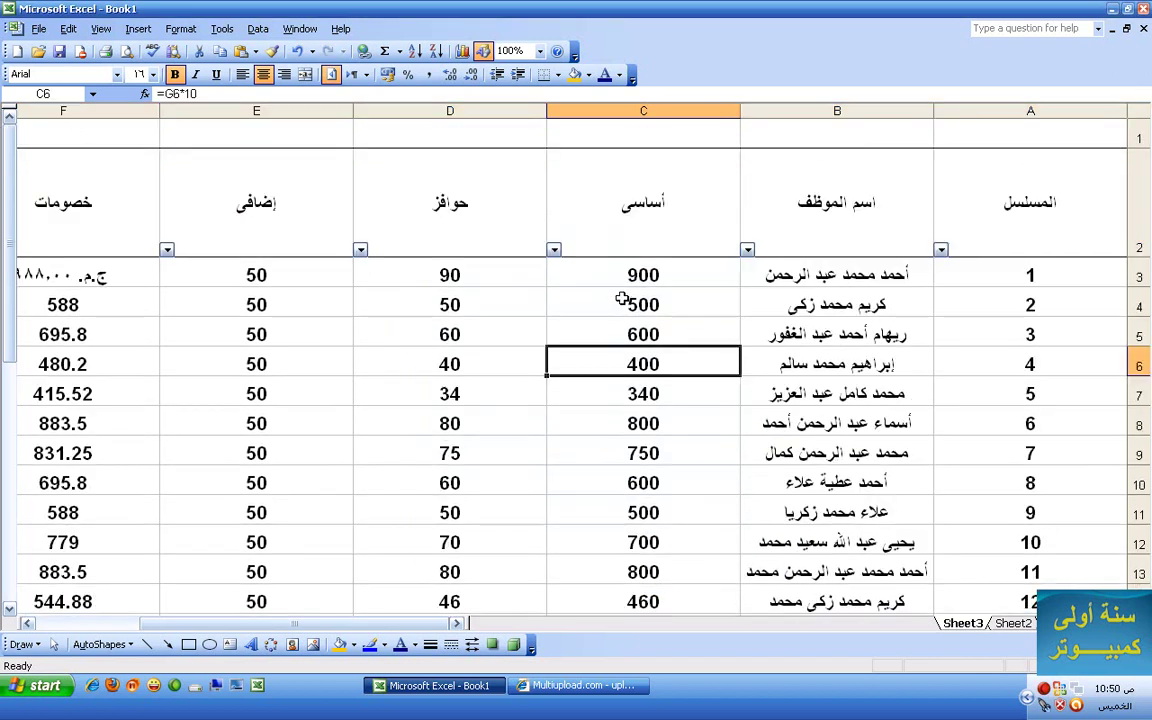
scroll(987, 266, "down", 2)
scroll(989, 268, "up", 2)
- Apply a red border to the first employee row, A3:F3
left_click_drag(990, 273, 38, 283)
left_click(180, 28)
left_click(197, 48)
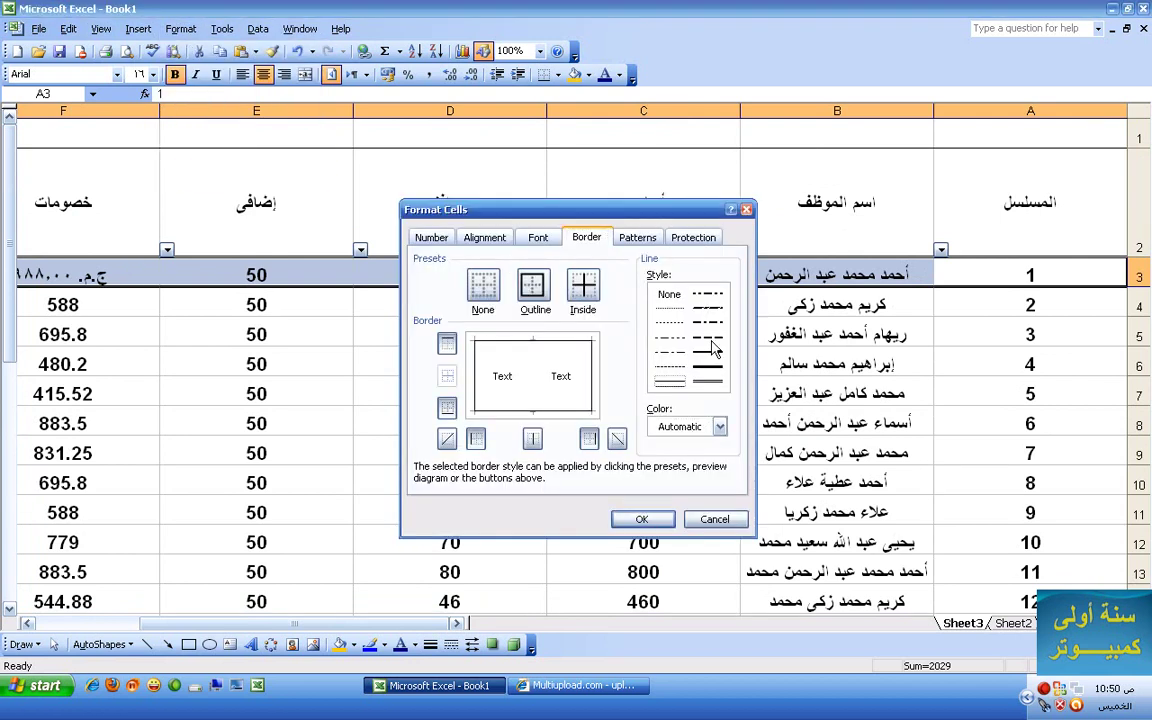
left_click(718, 430)
left_click(719, 427)
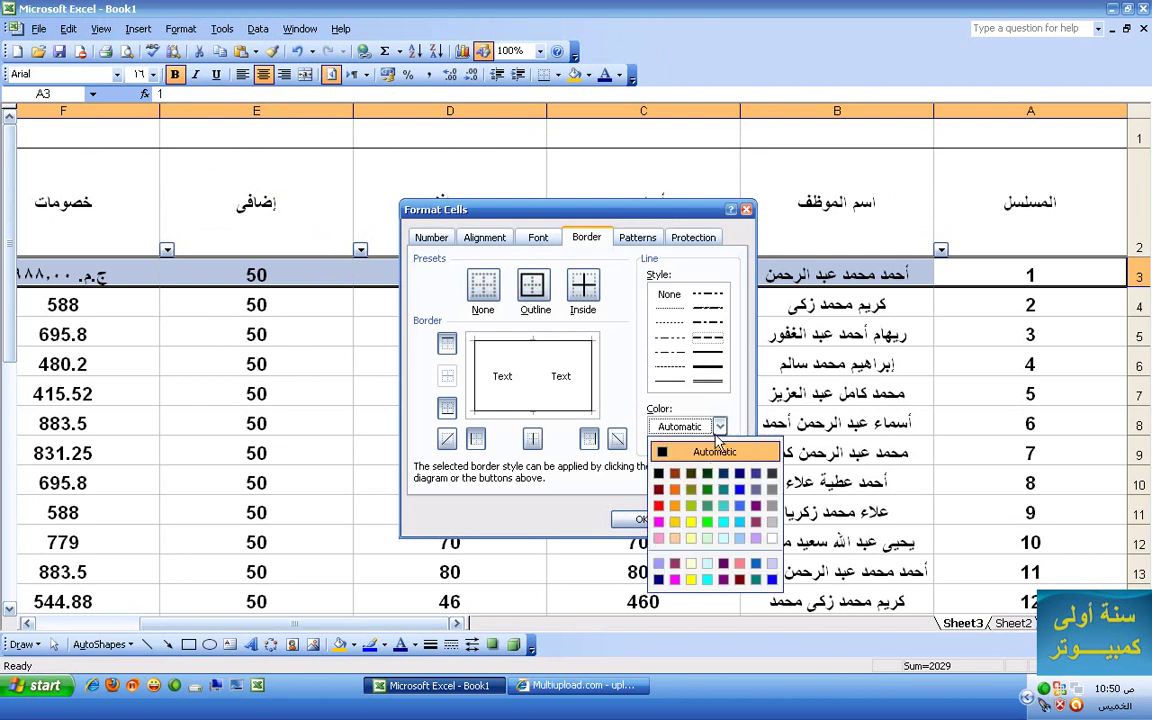
left_click(660, 505)
left_click(645, 520)
left_click(592, 452)
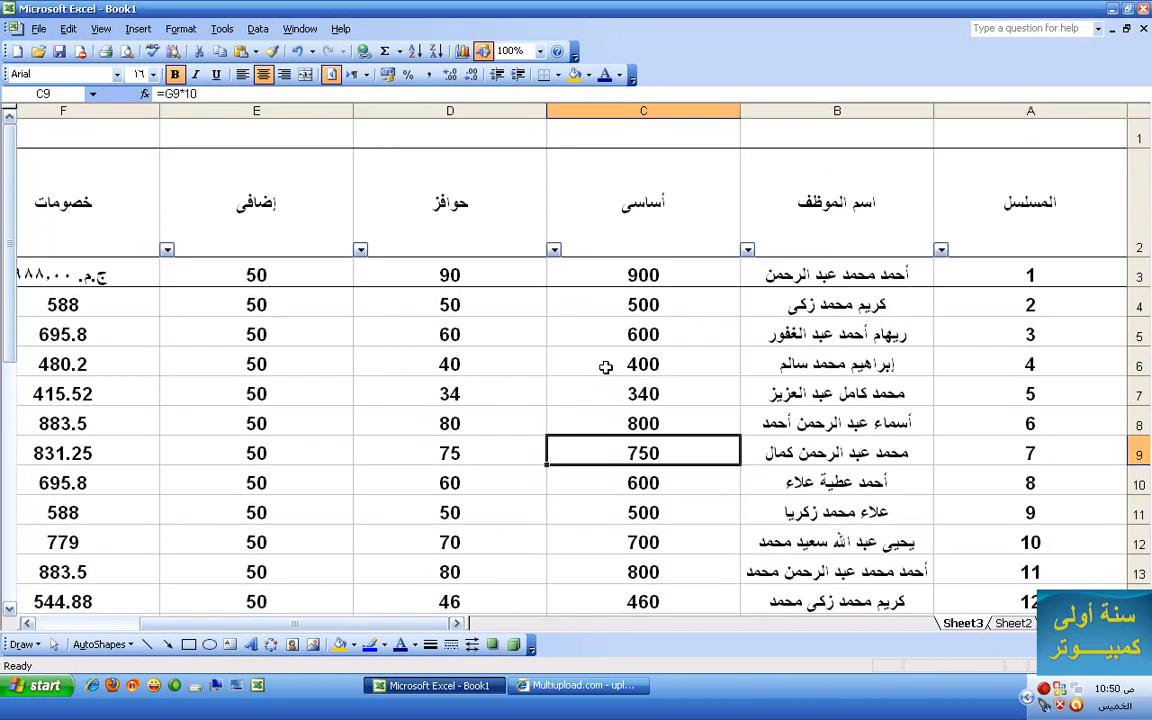
- Zoom the sheet to 200% and then back to 100%
left_click(540, 51)
left_click(509, 68)
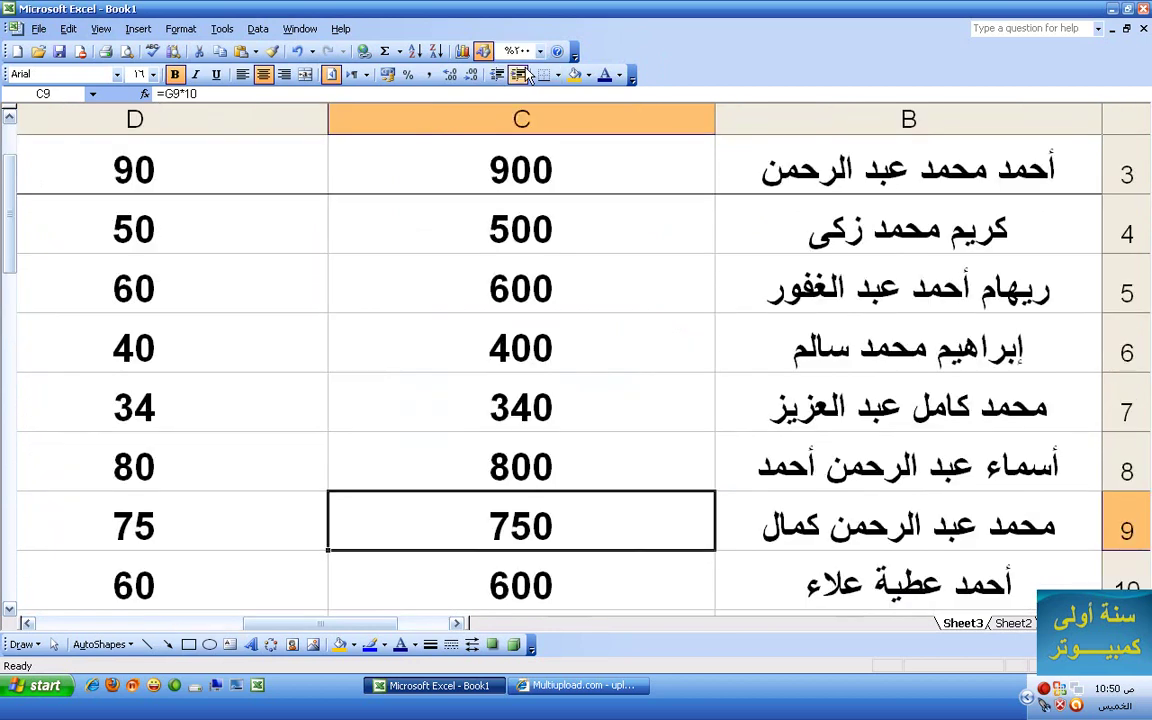
left_click(539, 52)
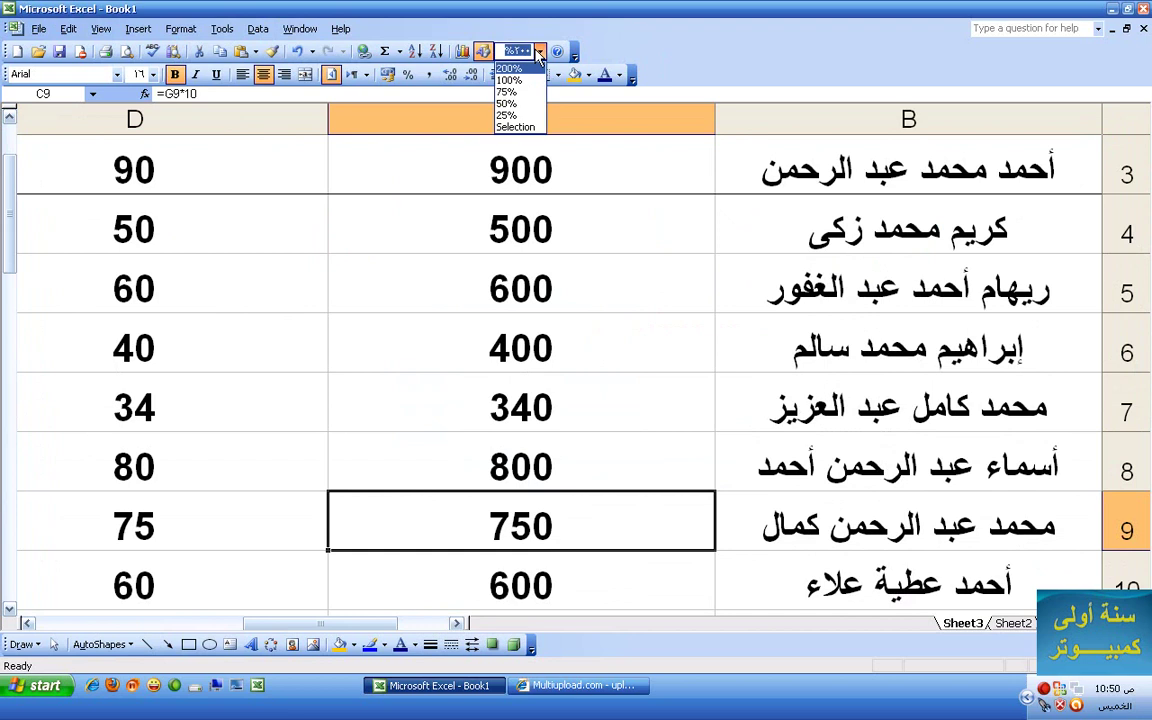
left_click(527, 80)
scroll(447, 205, "up", 1)
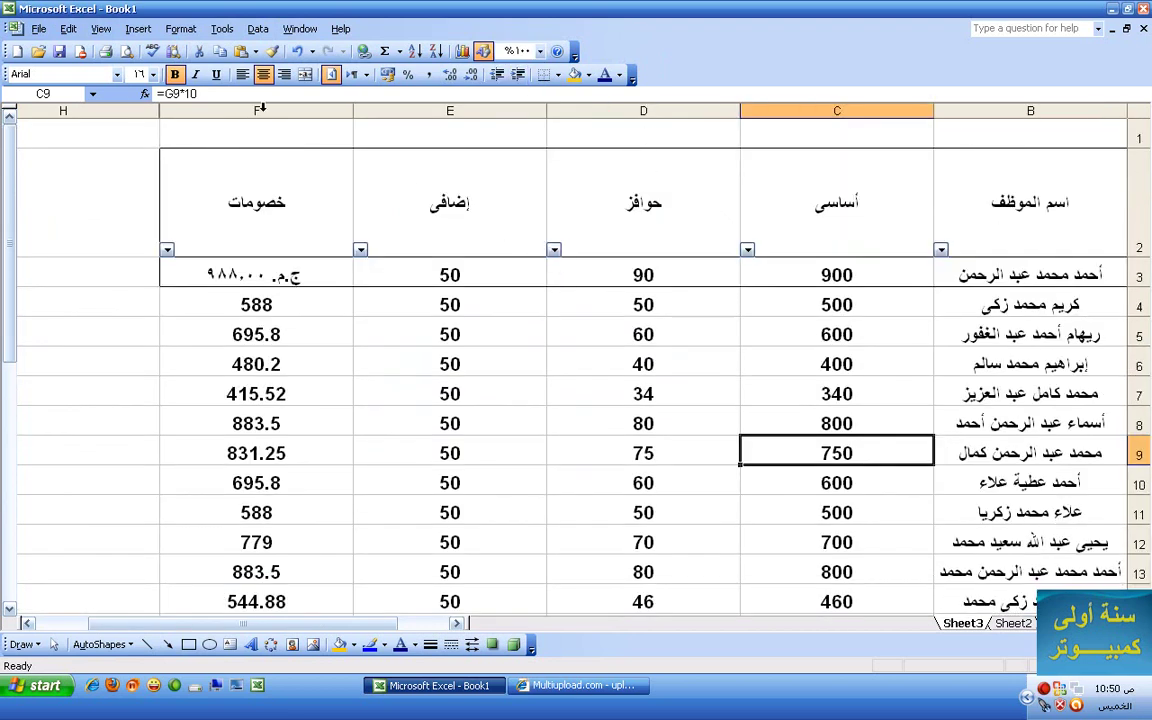
- Give cells E3:F3 a red medium dashed border
left_click_drag(235, 273, 1030, 270)
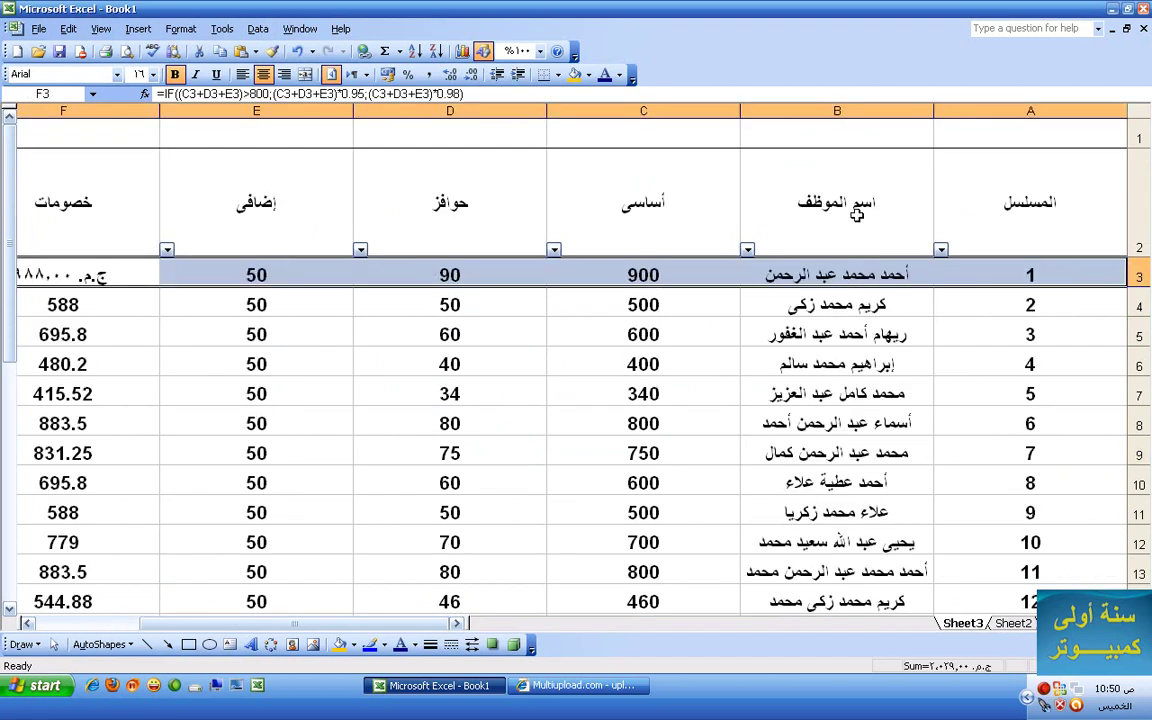
left_click(180, 28)
left_click(190, 47)
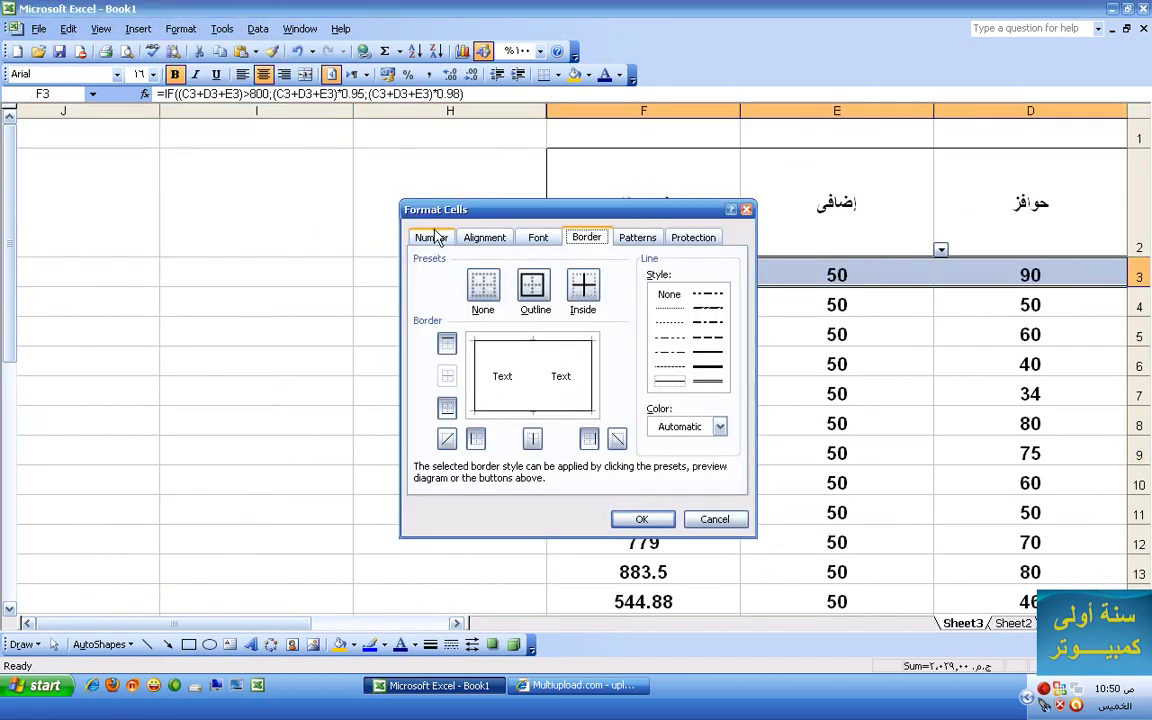
left_click(716, 375)
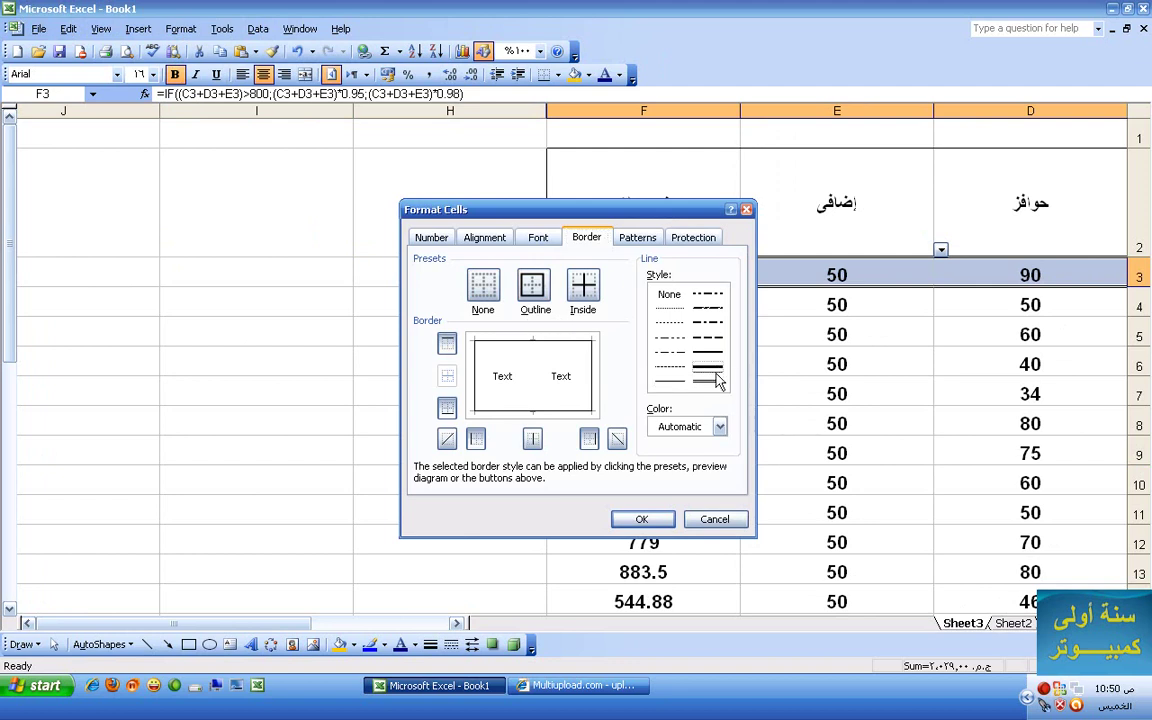
left_click(719, 428)
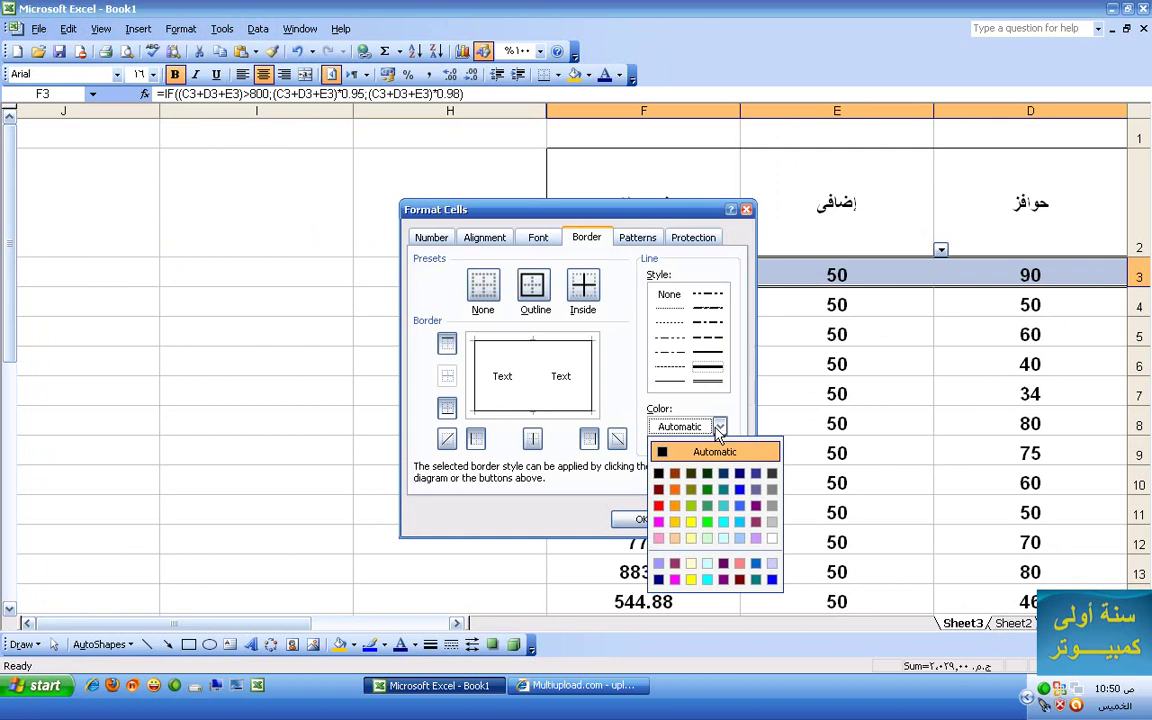
left_click(657, 496)
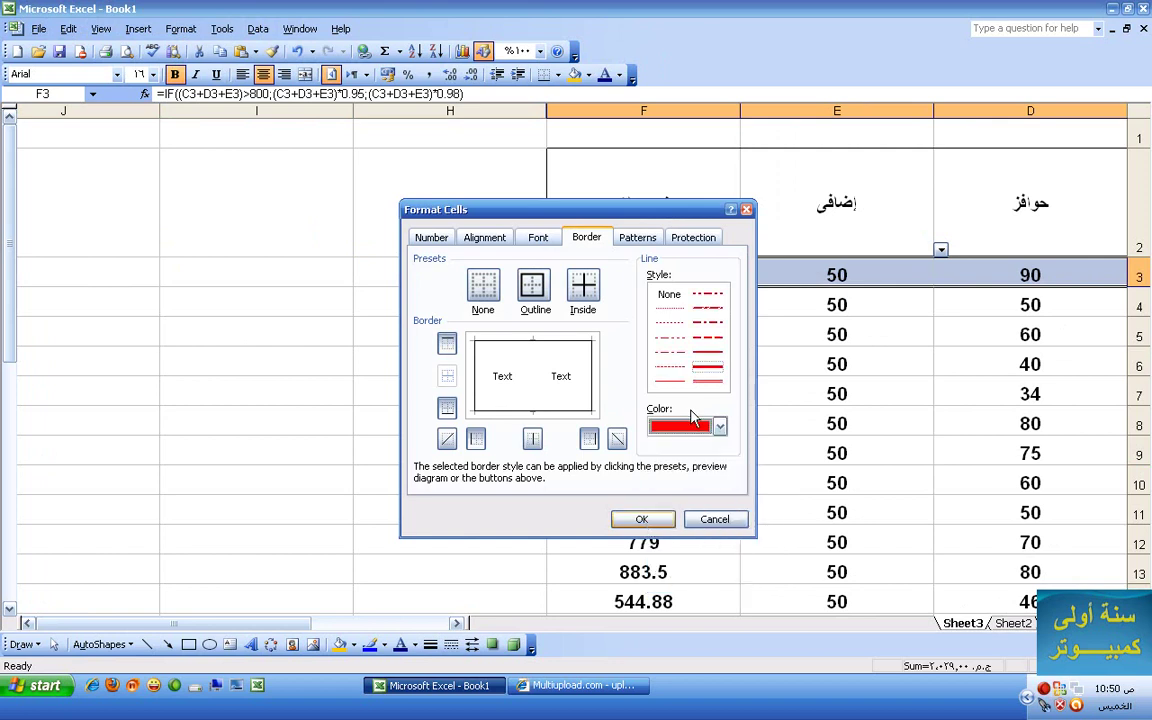
left_click(707, 337)
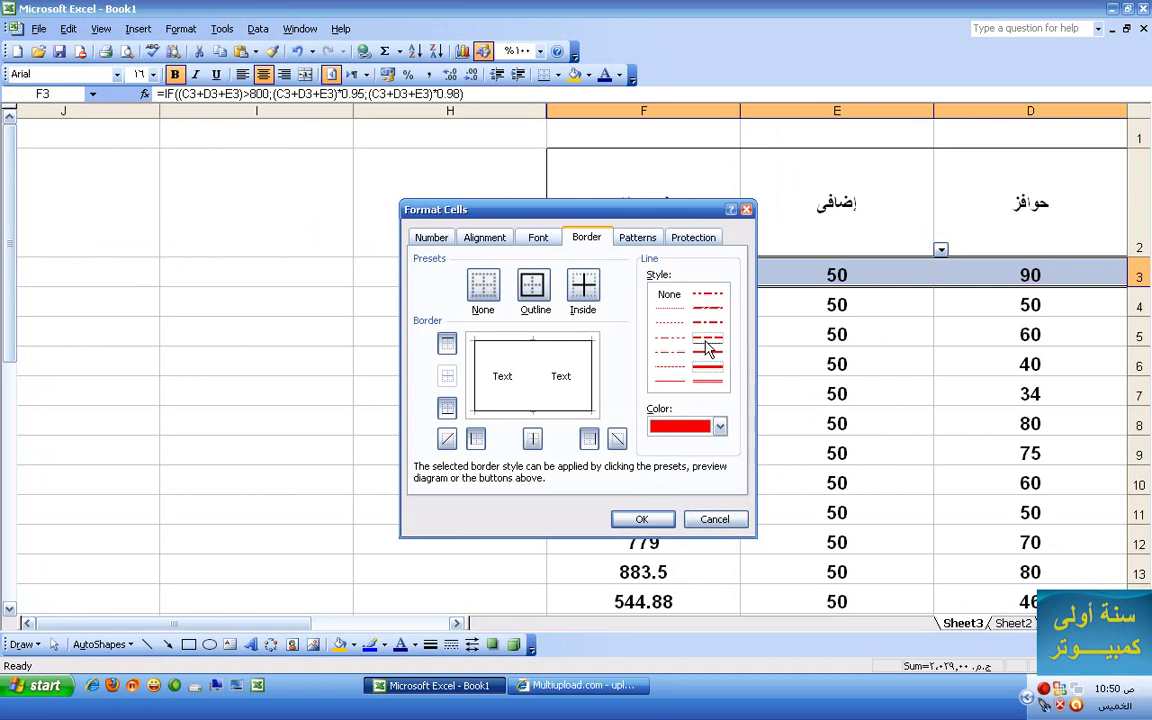
left_click(643, 519)
left_click(648, 394)
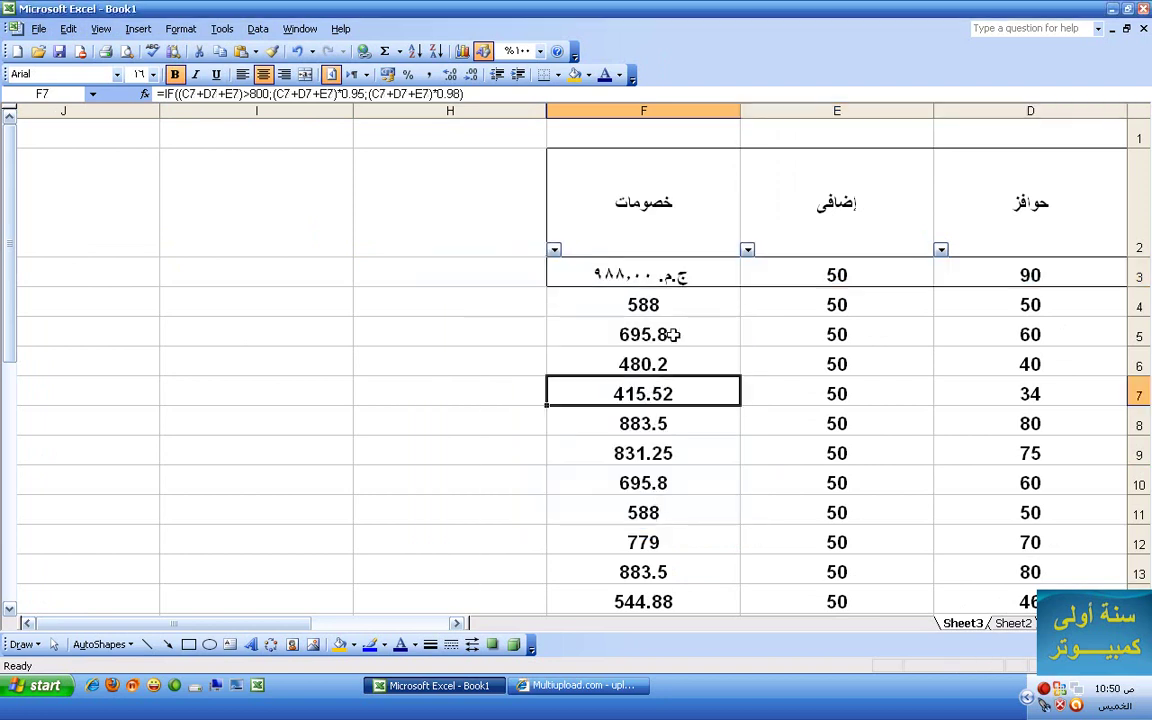
- Select the first seven employee rows, rows 3–9, across all table columns
left_click_drag(600, 268, 1048, 281)
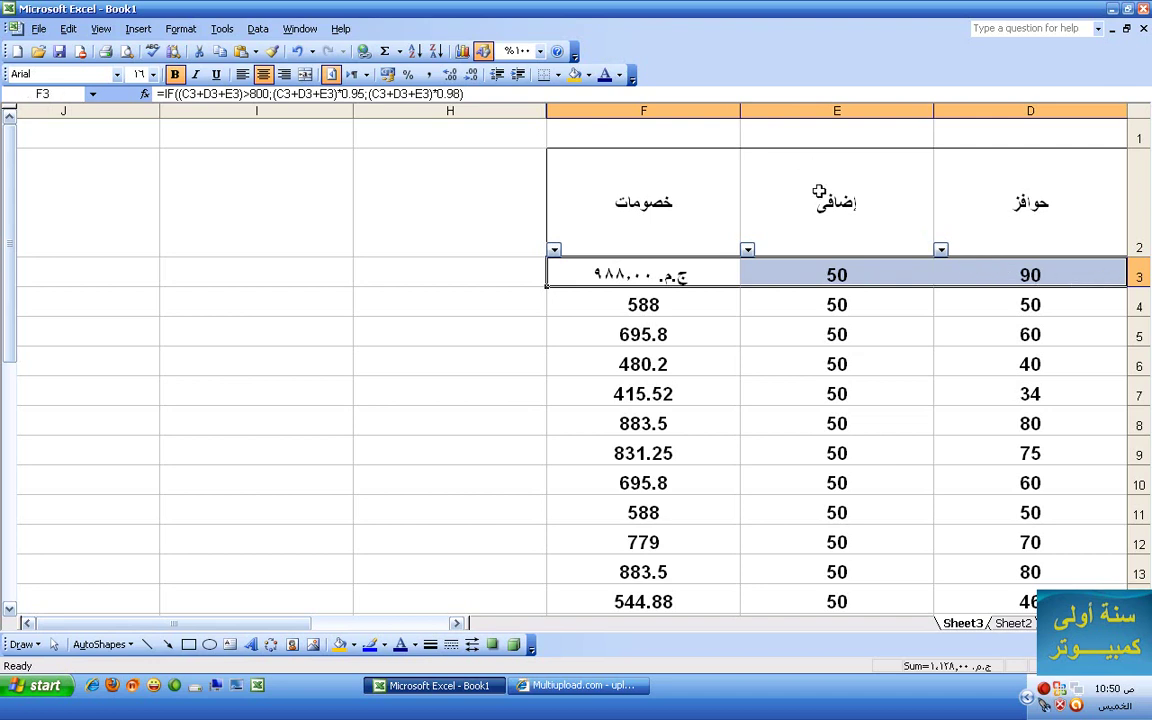
left_click_drag(689, 280, 1080, 445)
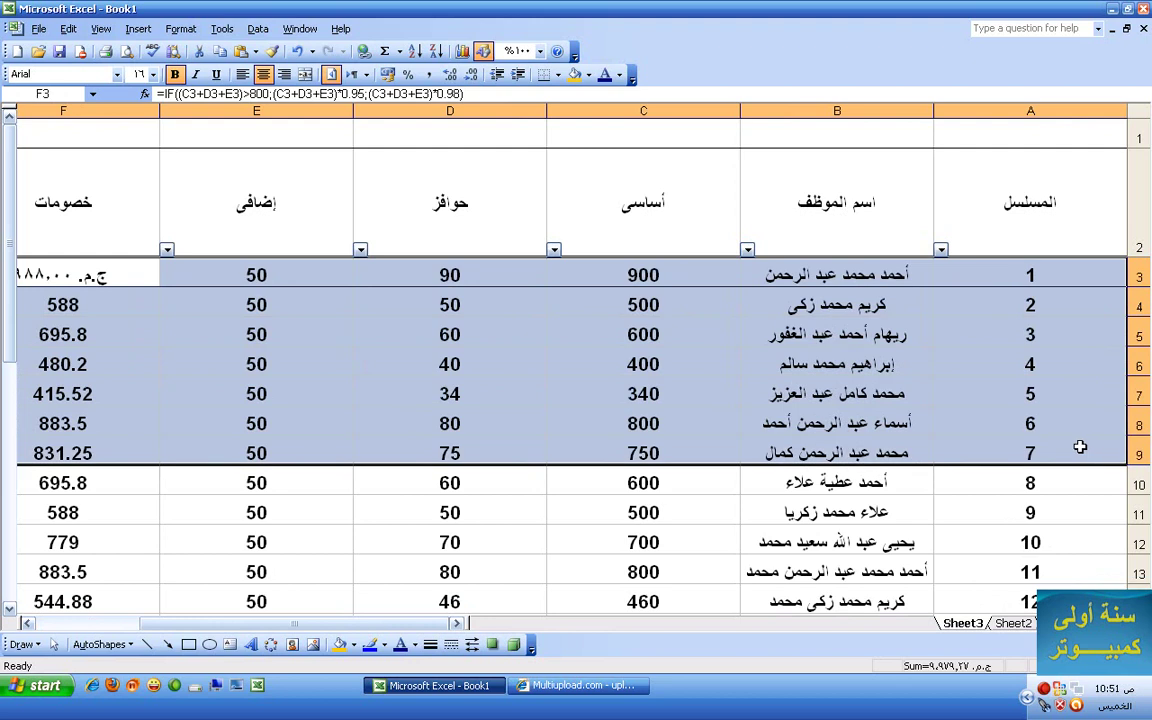
left_click(222, 29)
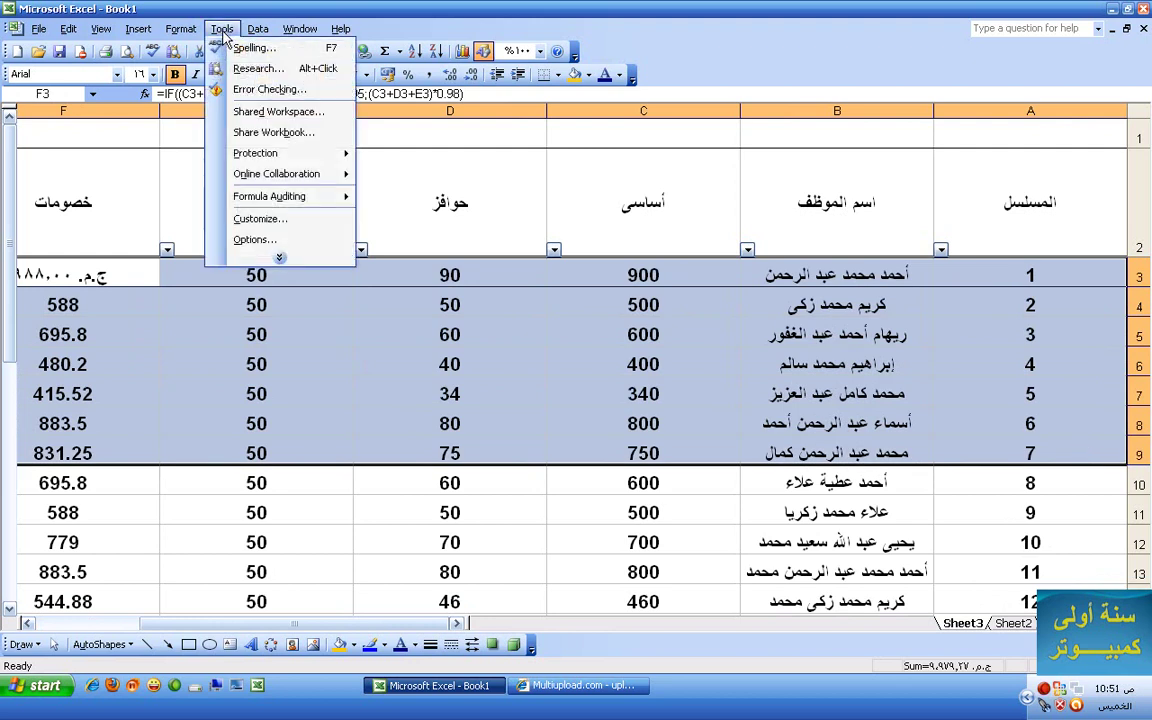
mouse_move(170, 30)
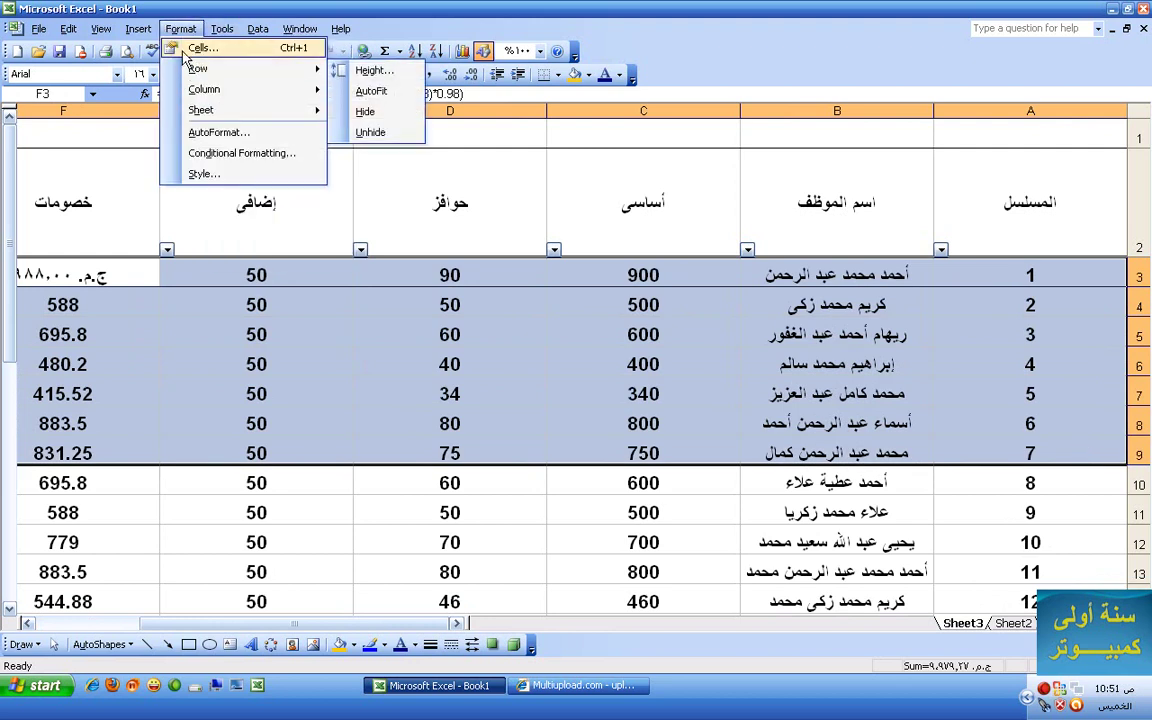
left_click(200, 47)
- Apply dark-blue outline and inside borders to the selected rows
left_click(719, 427)
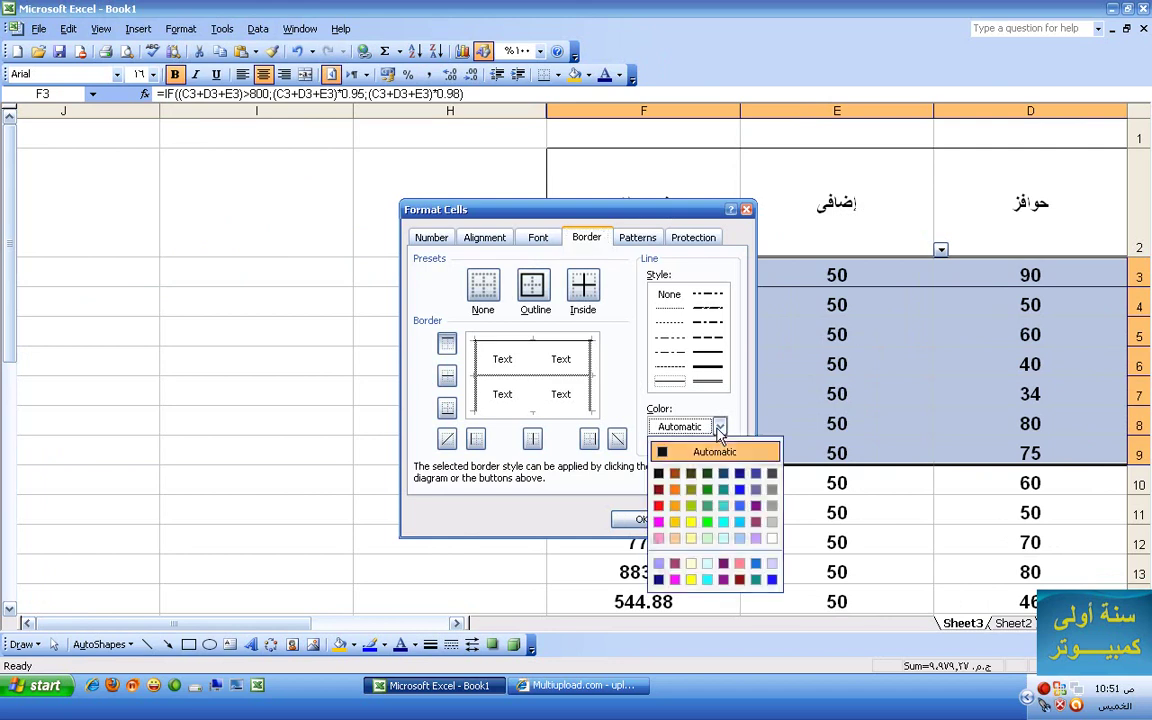
left_click(659, 506)
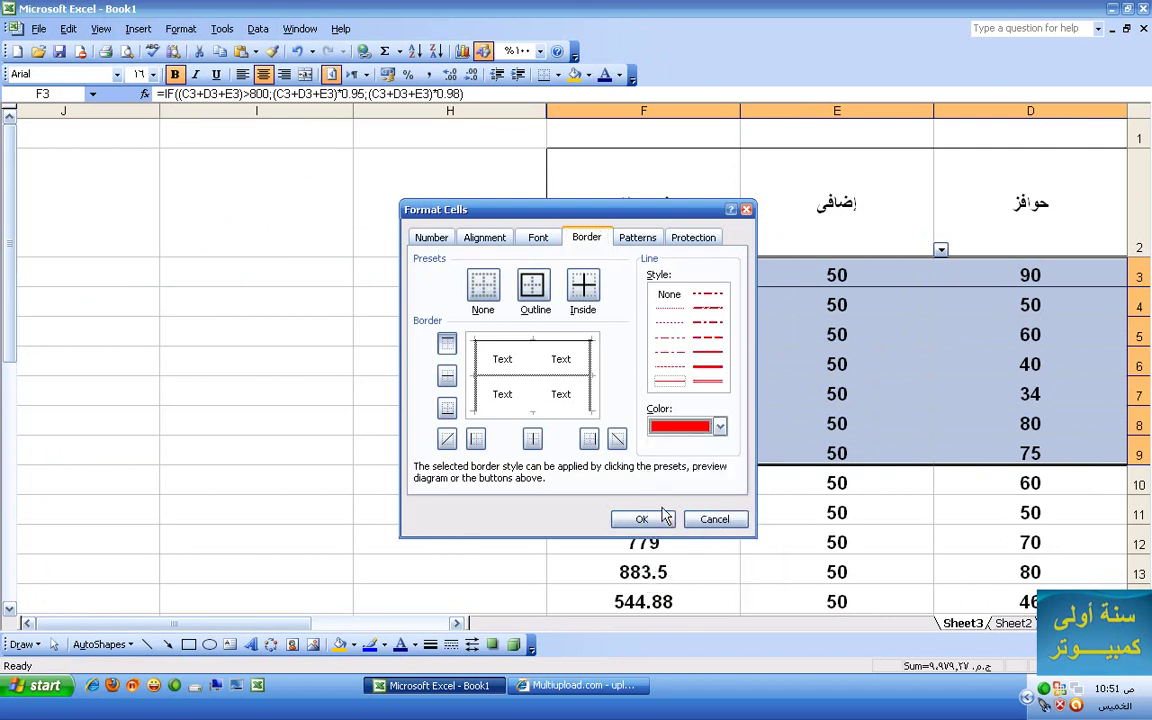
left_click(719, 427)
left_click(740, 471)
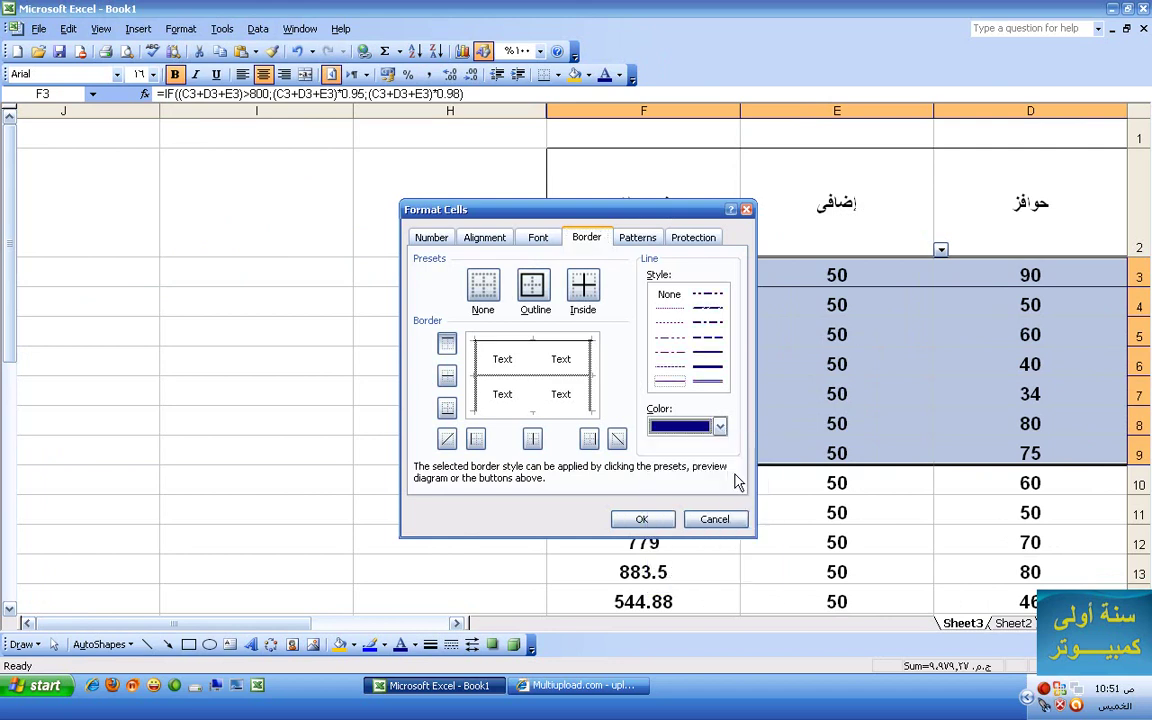
left_click(589, 297)
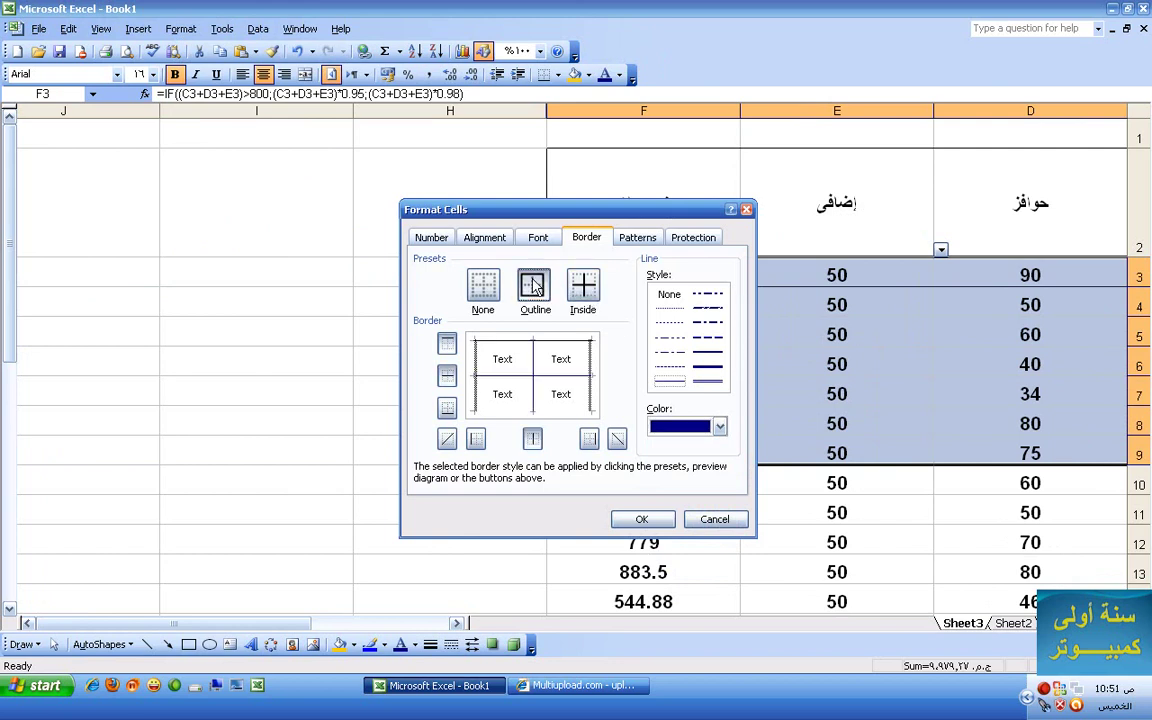
left_click(533, 288)
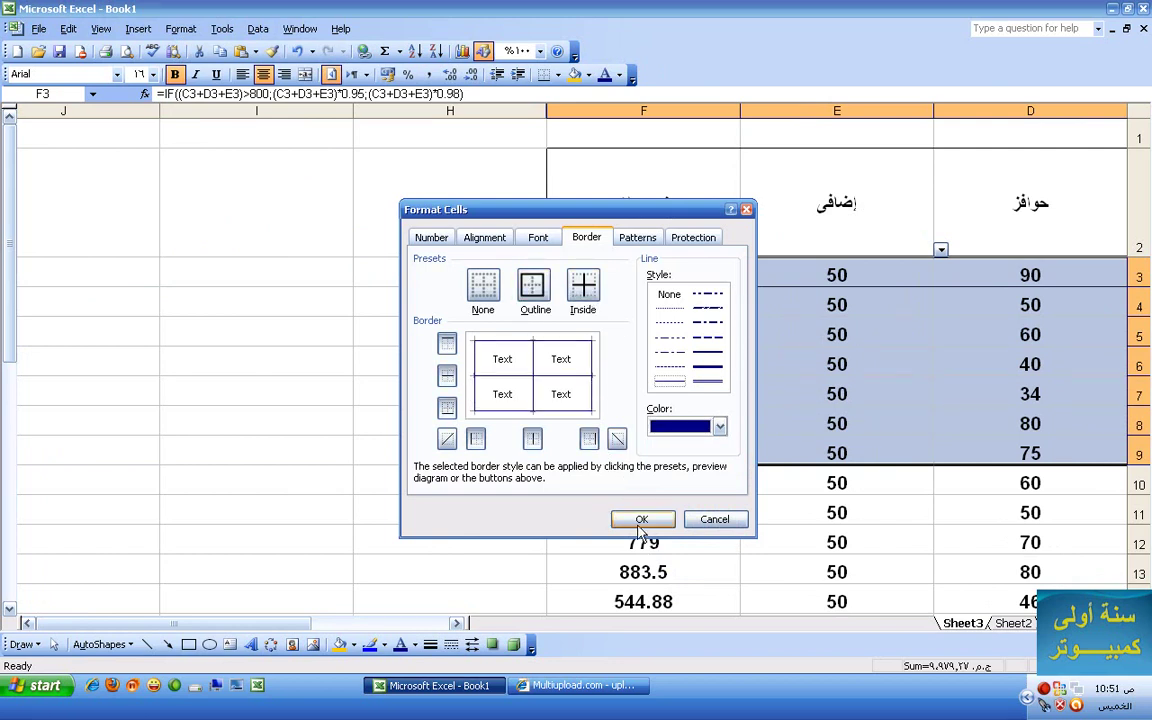
left_click(640, 522)
left_click(645, 423)
scroll(677, 484, "down", 1)
scroll(699, 468, "up", 1)
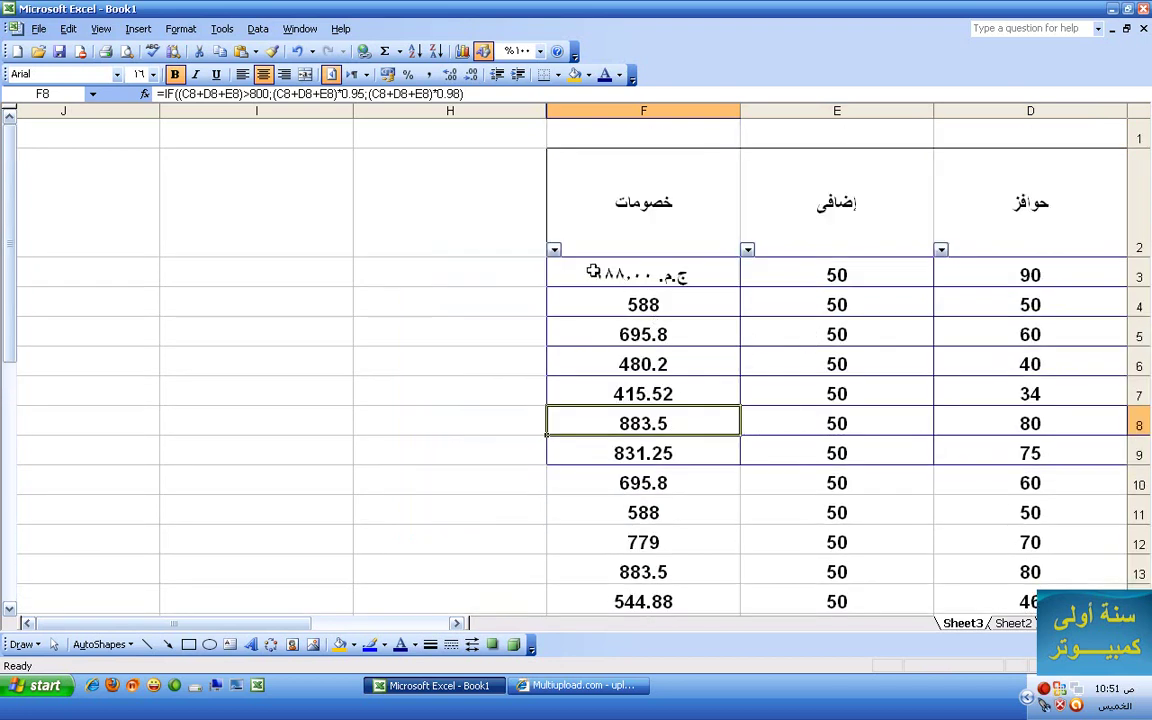
- Give the entire worksheet red outline and inside cell borders, then click away to deselect
left_click_drag(226, 623, 400, 651)
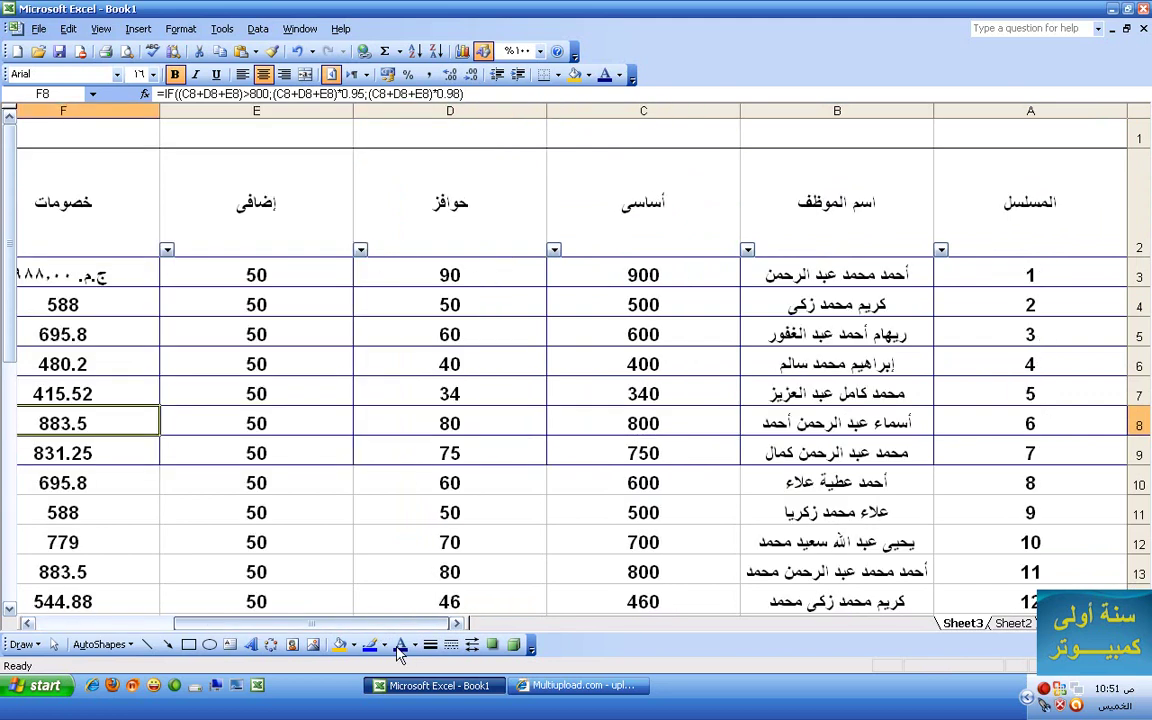
left_click(1141, 108)
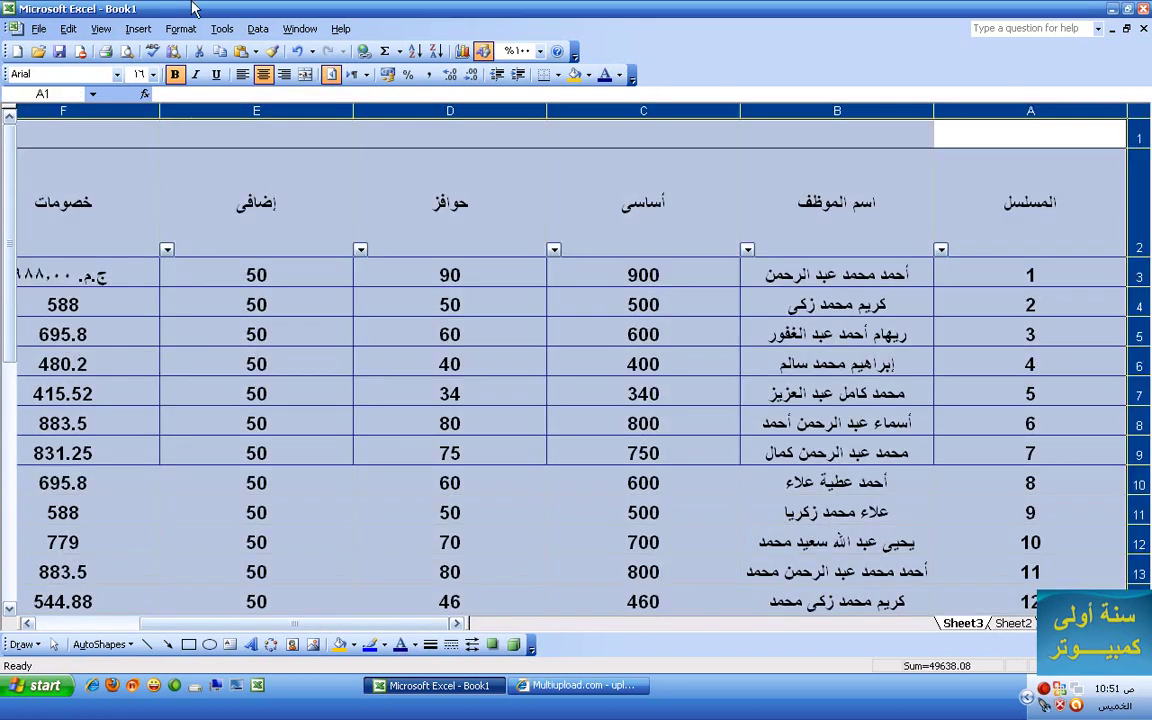
left_click(175, 29)
left_click(198, 47)
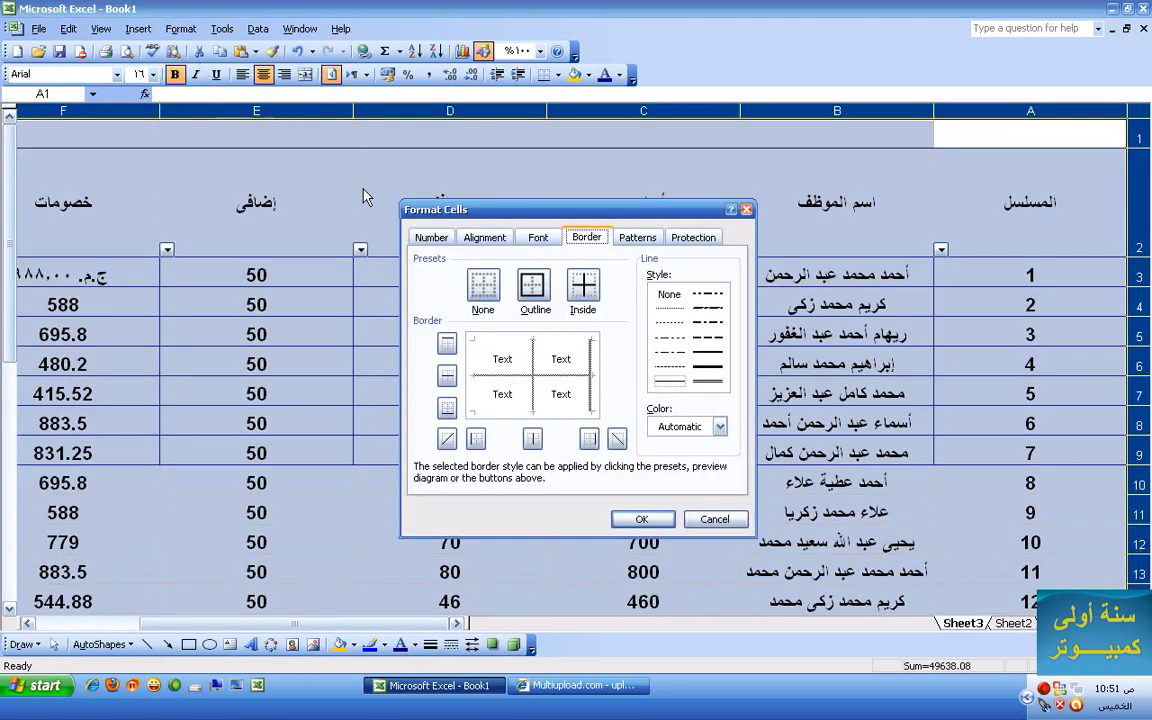
left_click(718, 427)
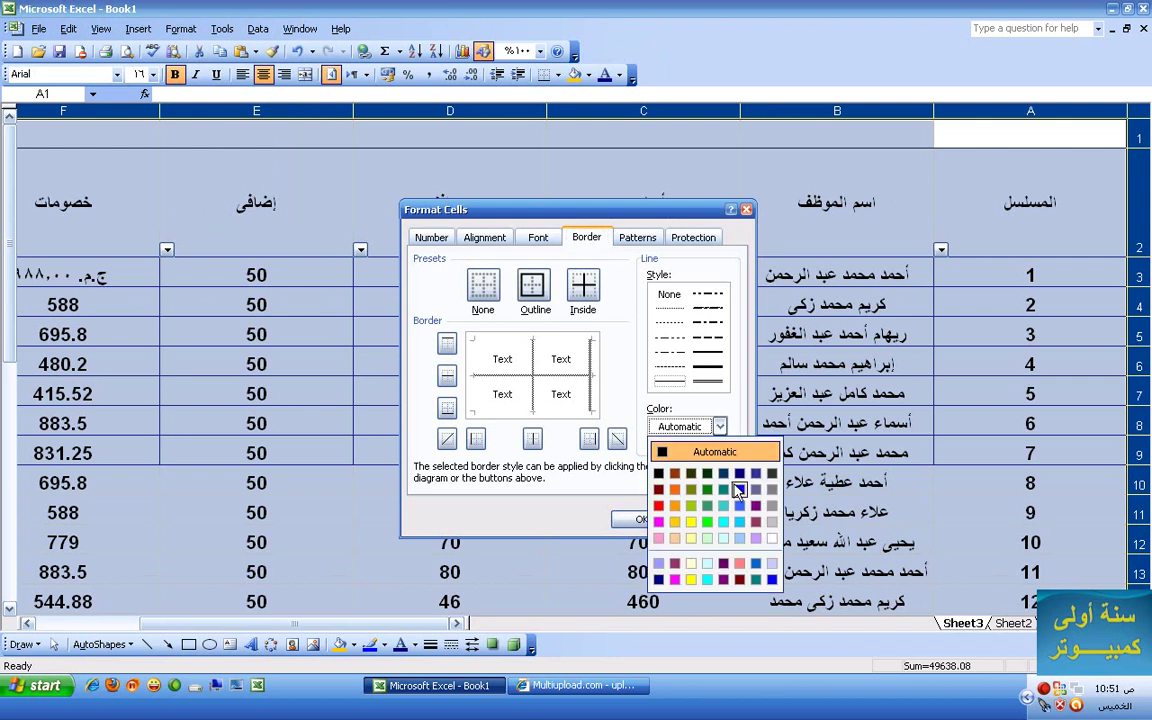
left_click(660, 507)
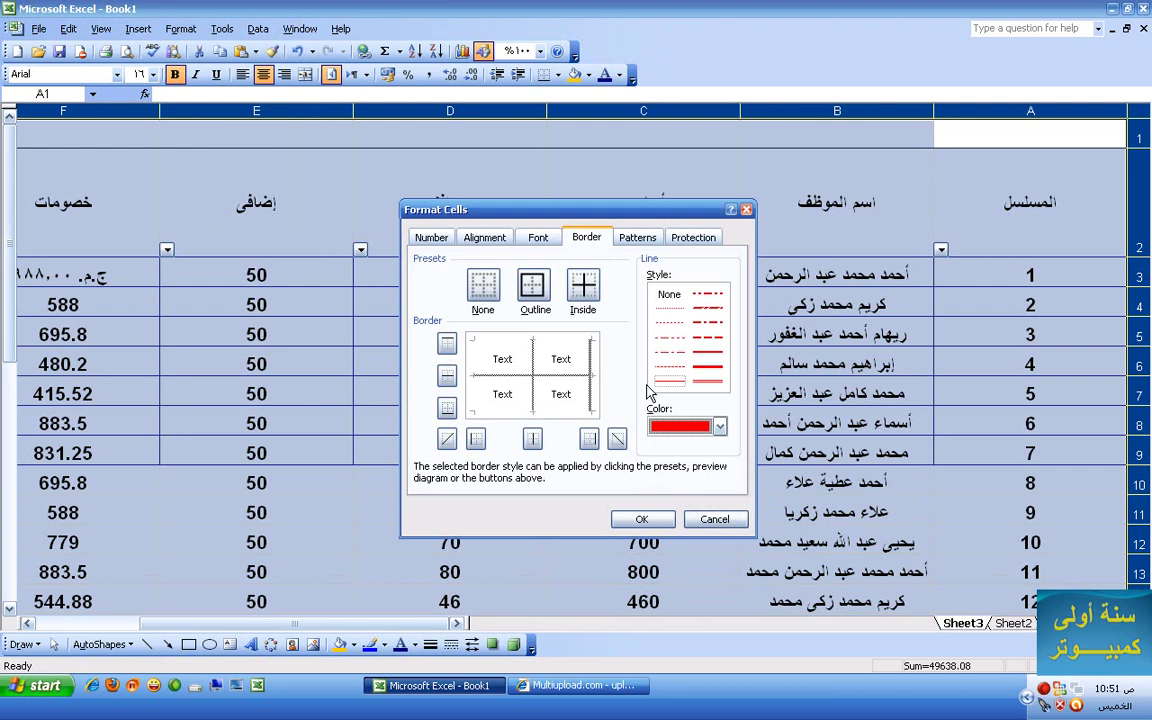
left_click(531, 289)
left_click(590, 289)
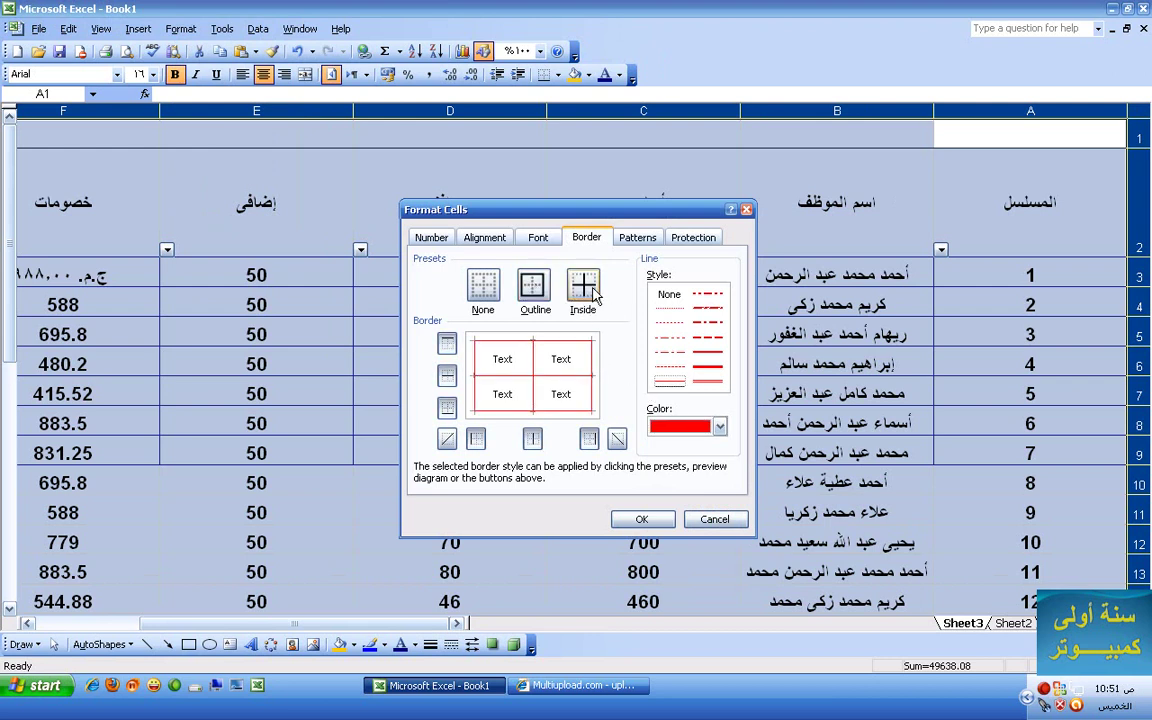
left_click(643, 520)
left_click(619, 264)
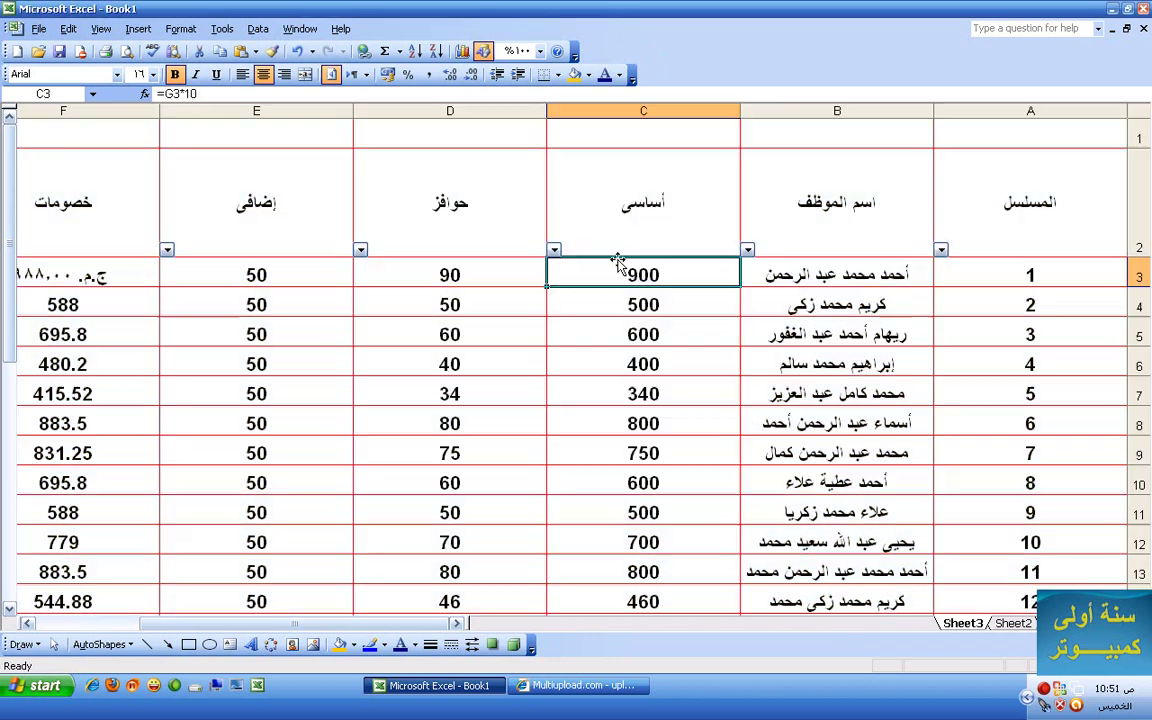
left_click(632, 390)
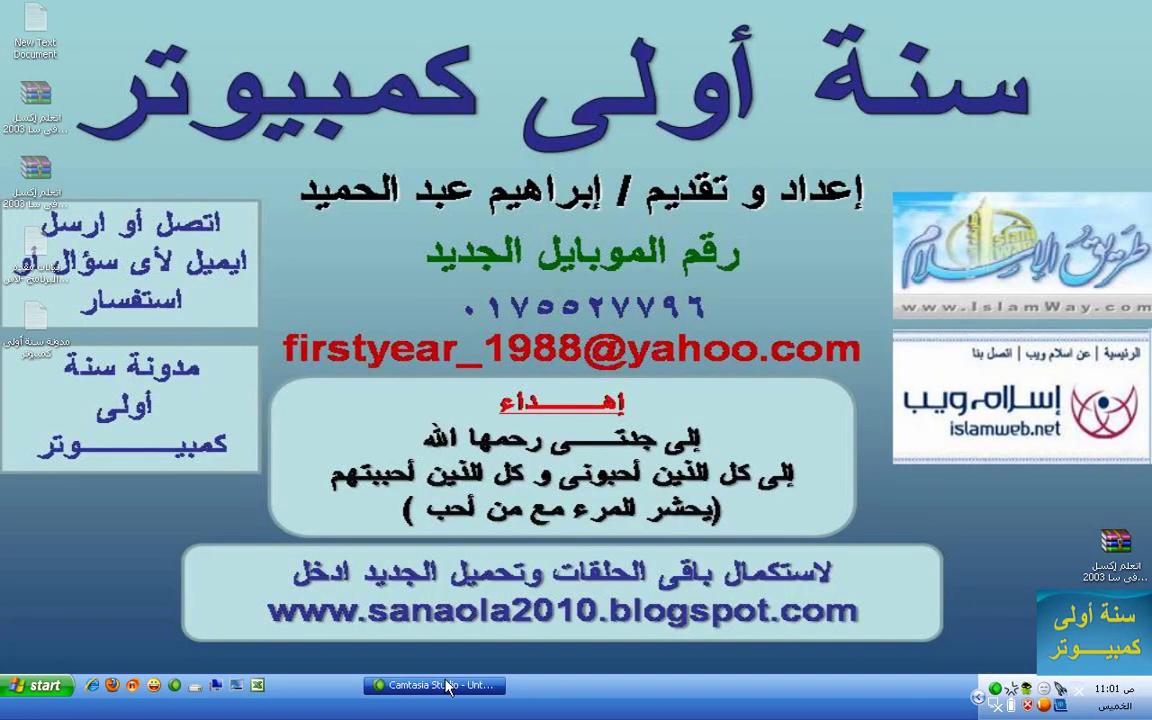
- Restart Excel and cancel the unrecognized-format warning to reach the Document Recovery pane
right_click(445, 686)
left_click(488, 663)
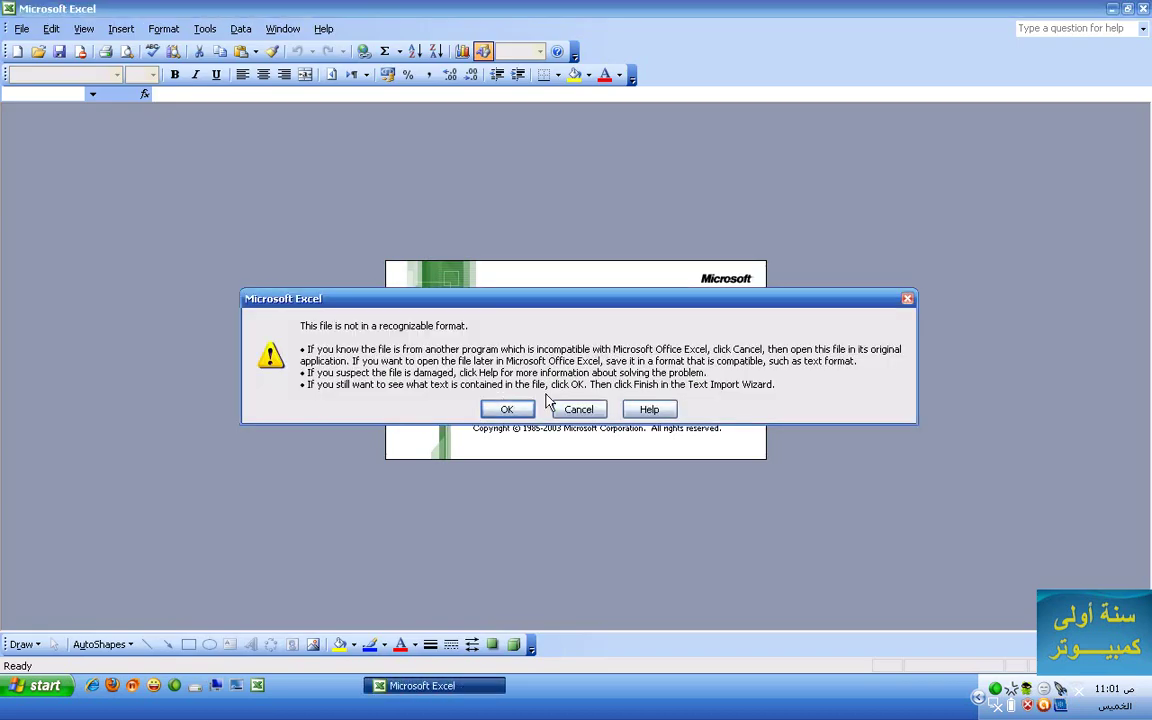
left_click(565, 408)
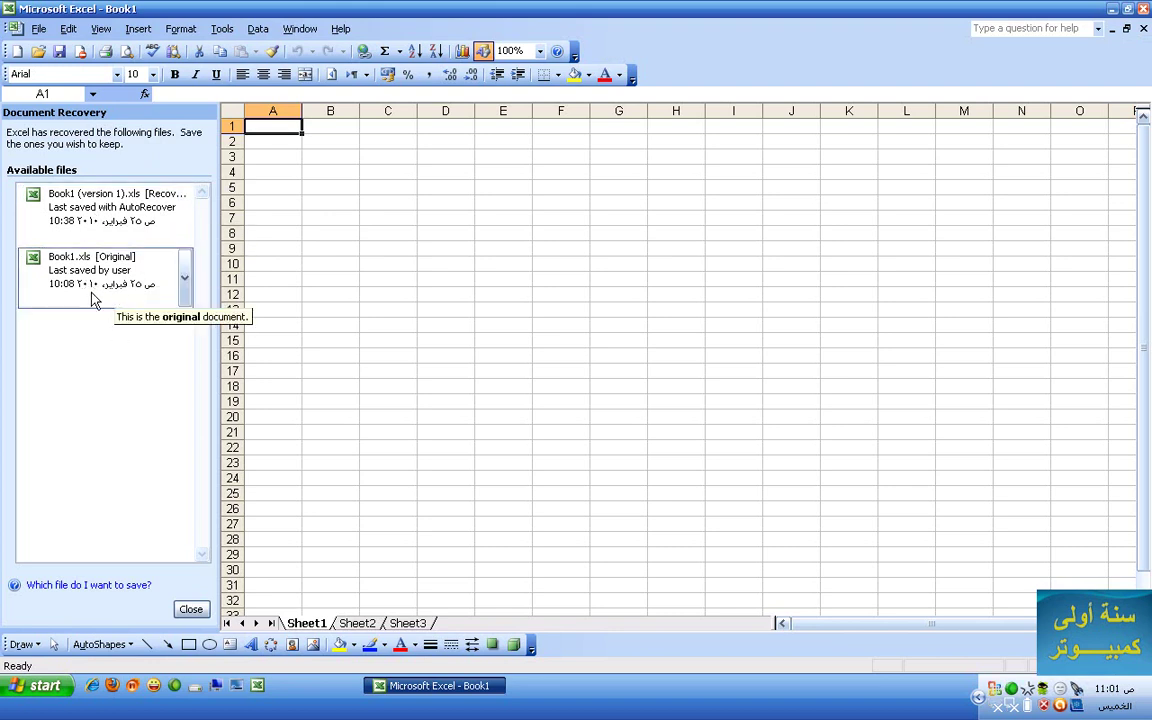
- Open Book1 (version 1) from Document Recovery and close the recovery pane
left_click(88, 225)
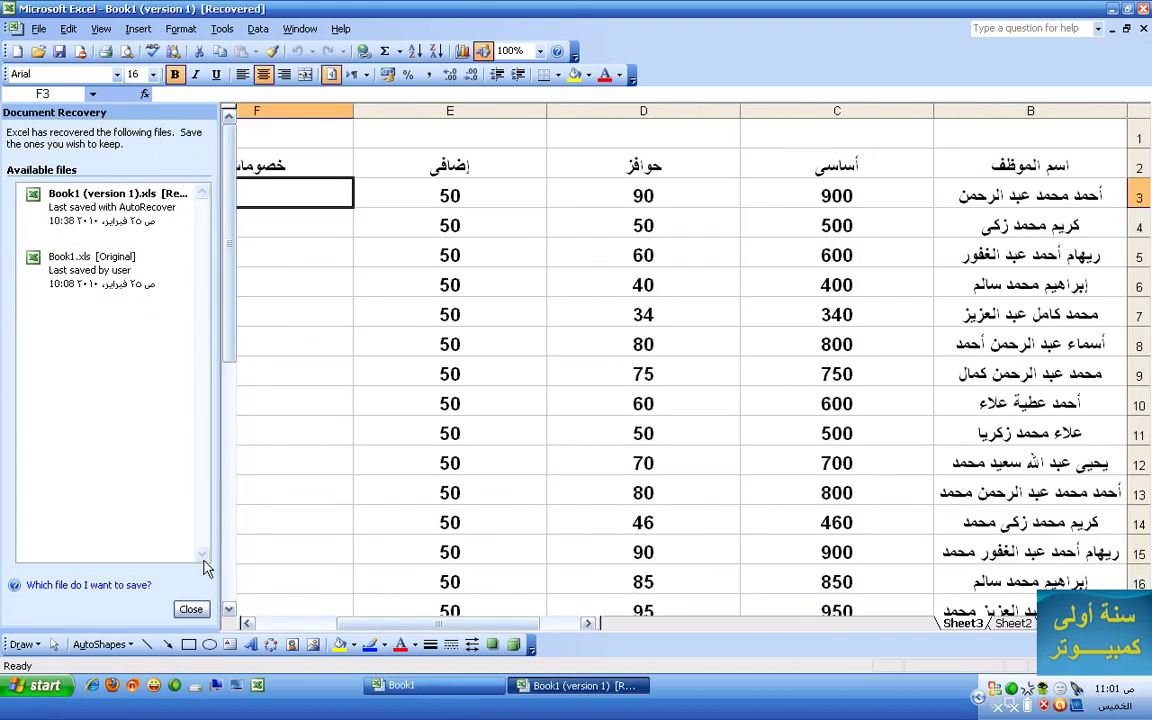
left_click(190, 607)
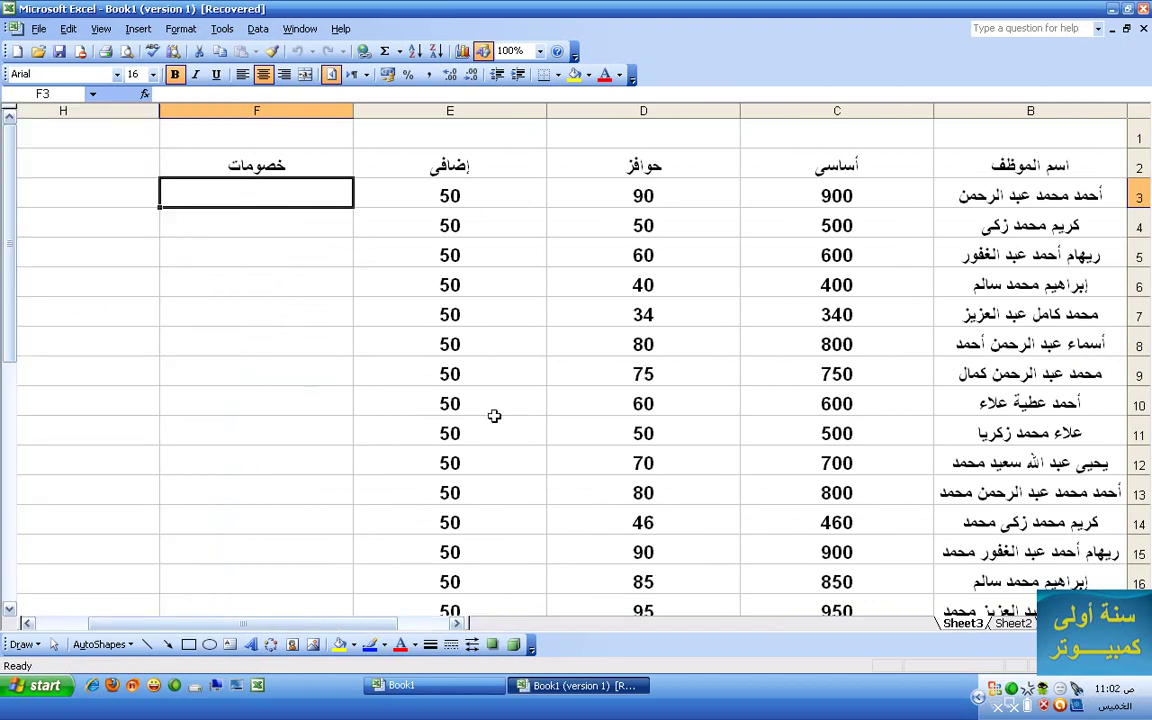
scroll(381, 200, "down", 2)
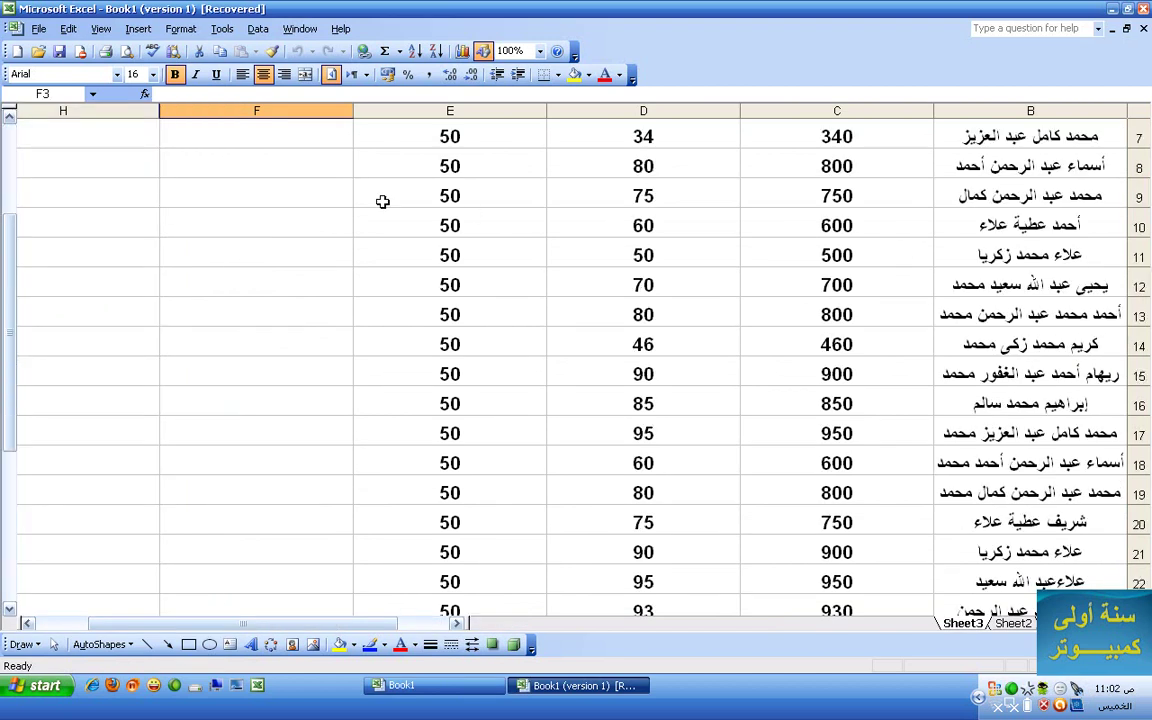
left_click(222, 29)
- In Options, change the Save AutoRecover interval from 10 to 1 minute
left_click(274, 241)
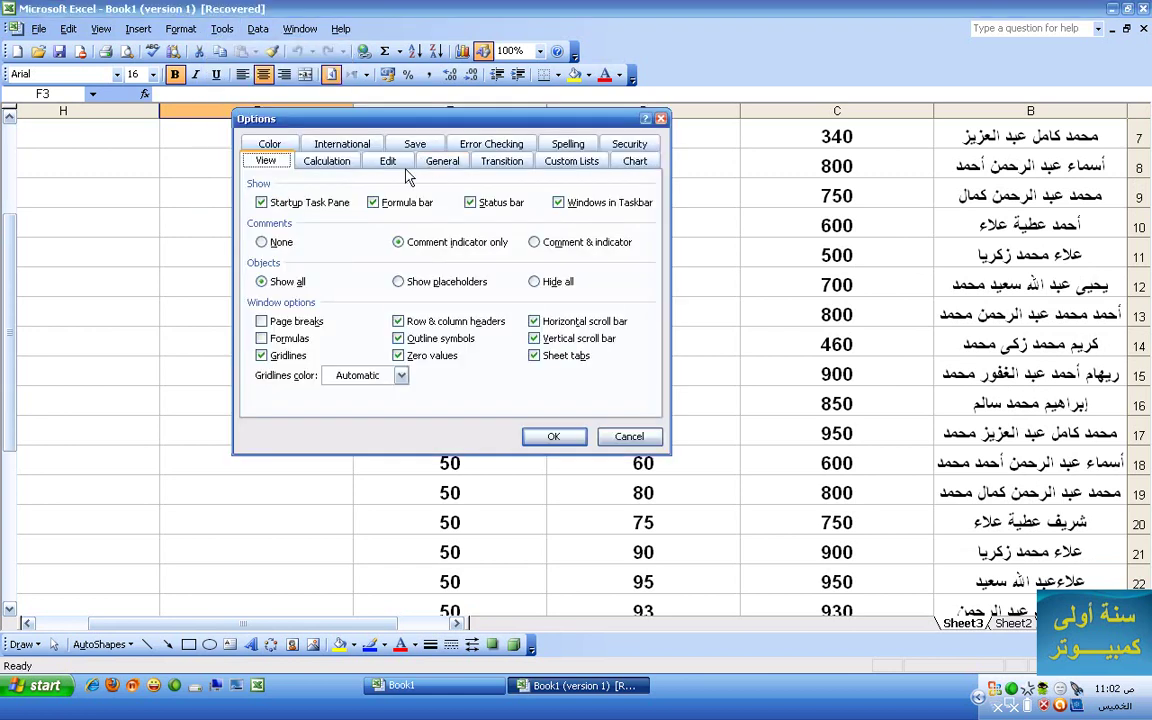
left_click(410, 144)
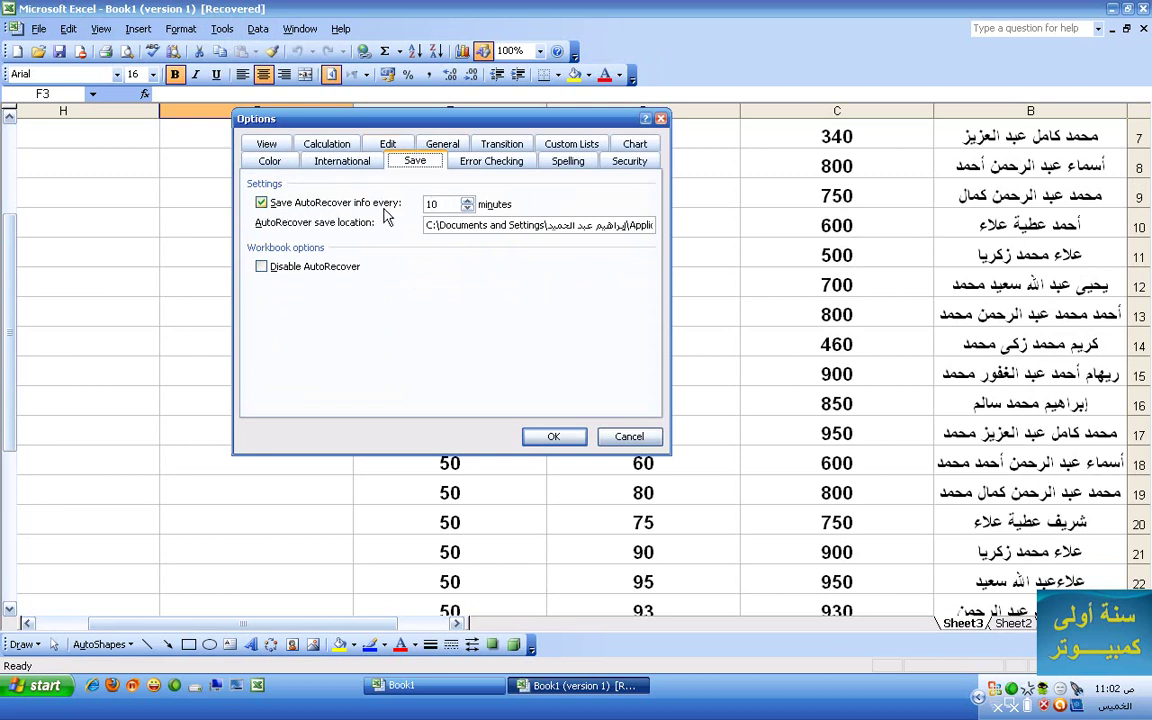
left_click_drag(446, 203, 355, 203)
left_click(555, 437)
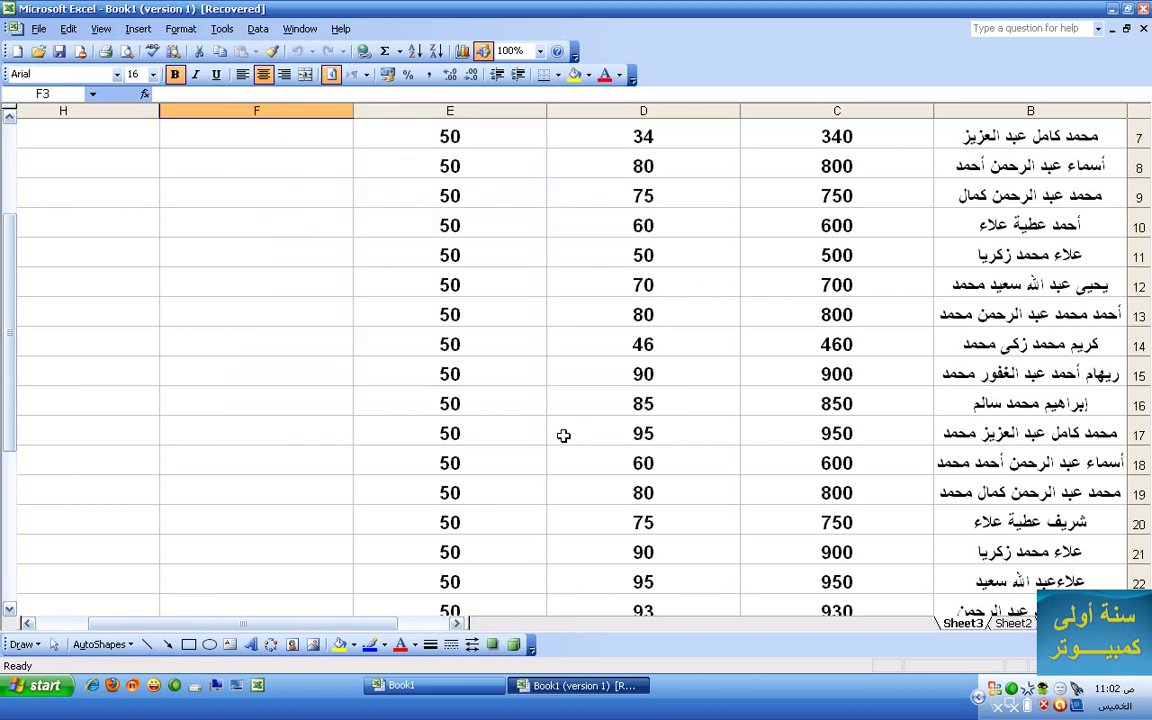
scroll(423, 137, "up", 2)
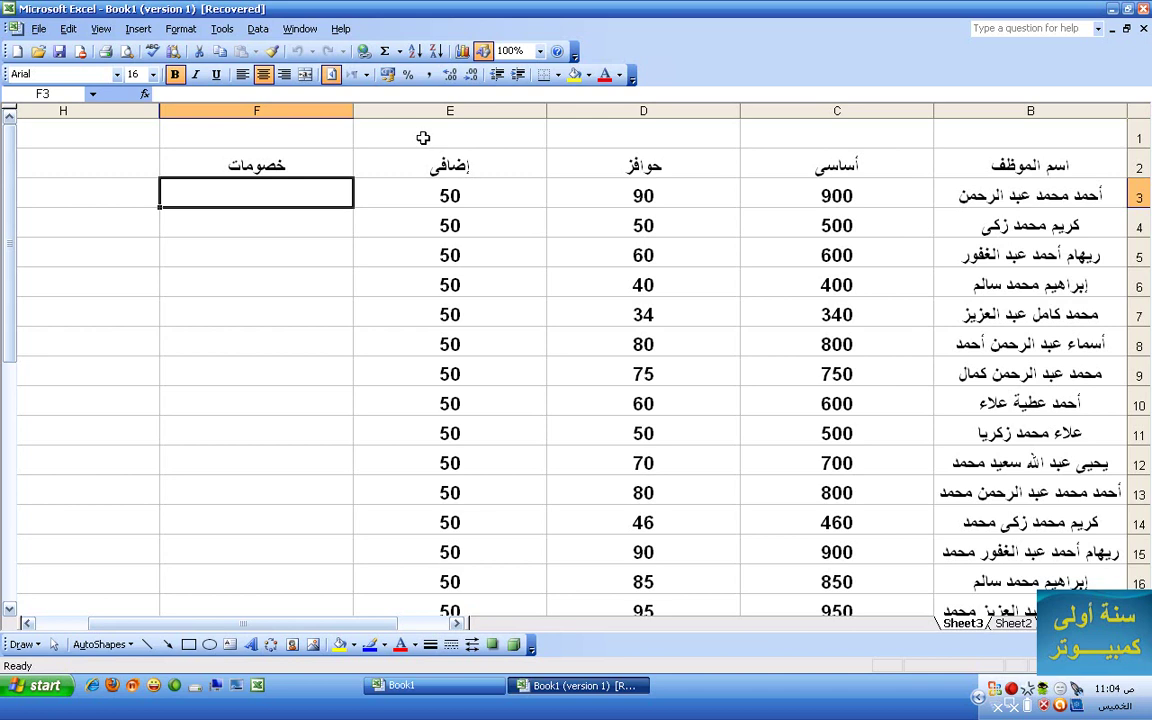
- Look into Tools > Options without changes, then save the recovered workbook as 'Book1 (version 1)' in My Documents
left_click(222, 29)
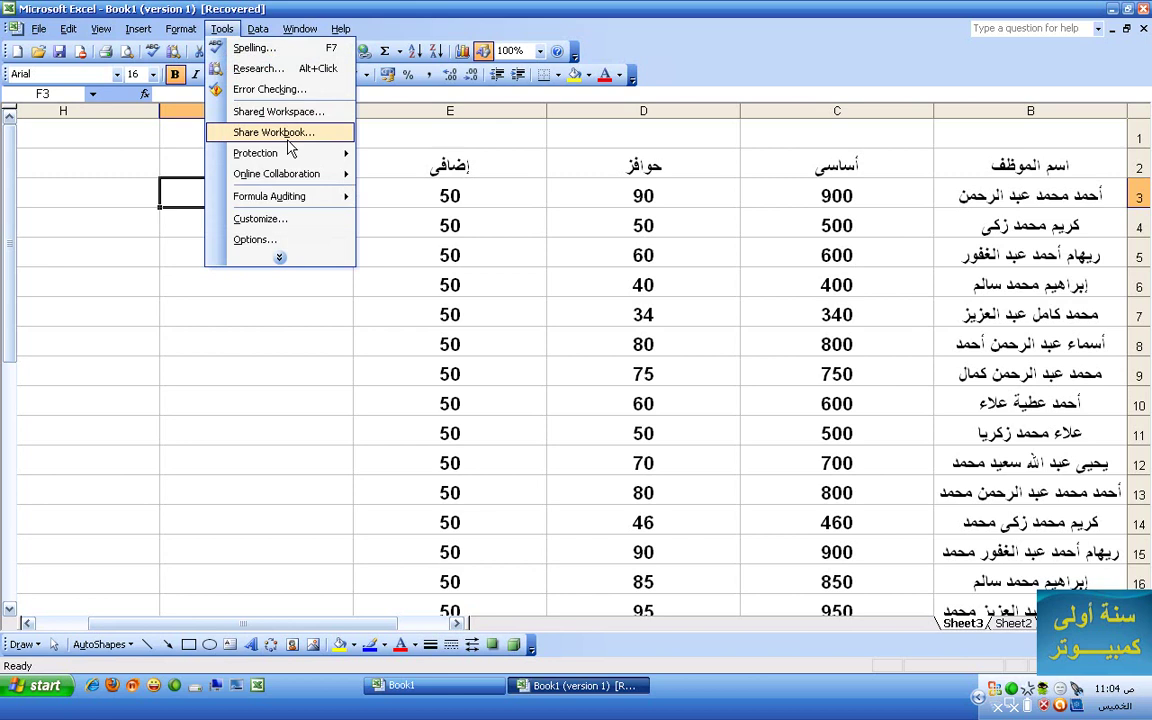
left_click(296, 241)
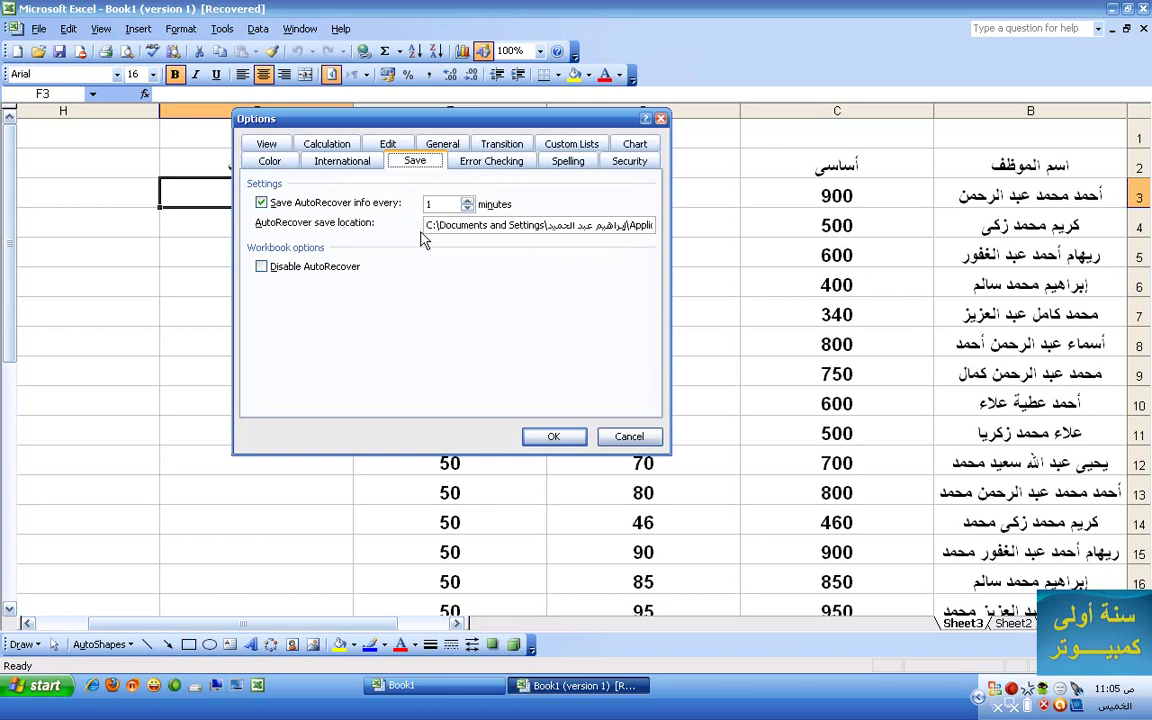
left_click(556, 438)
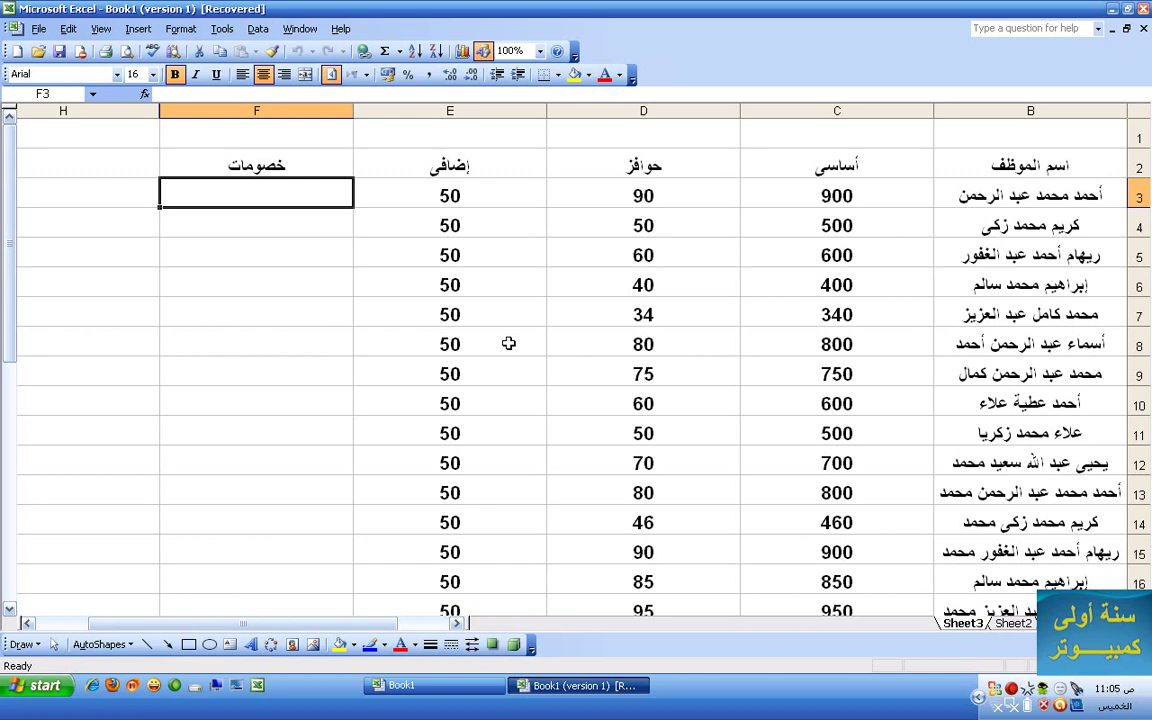
left_click(60, 52)
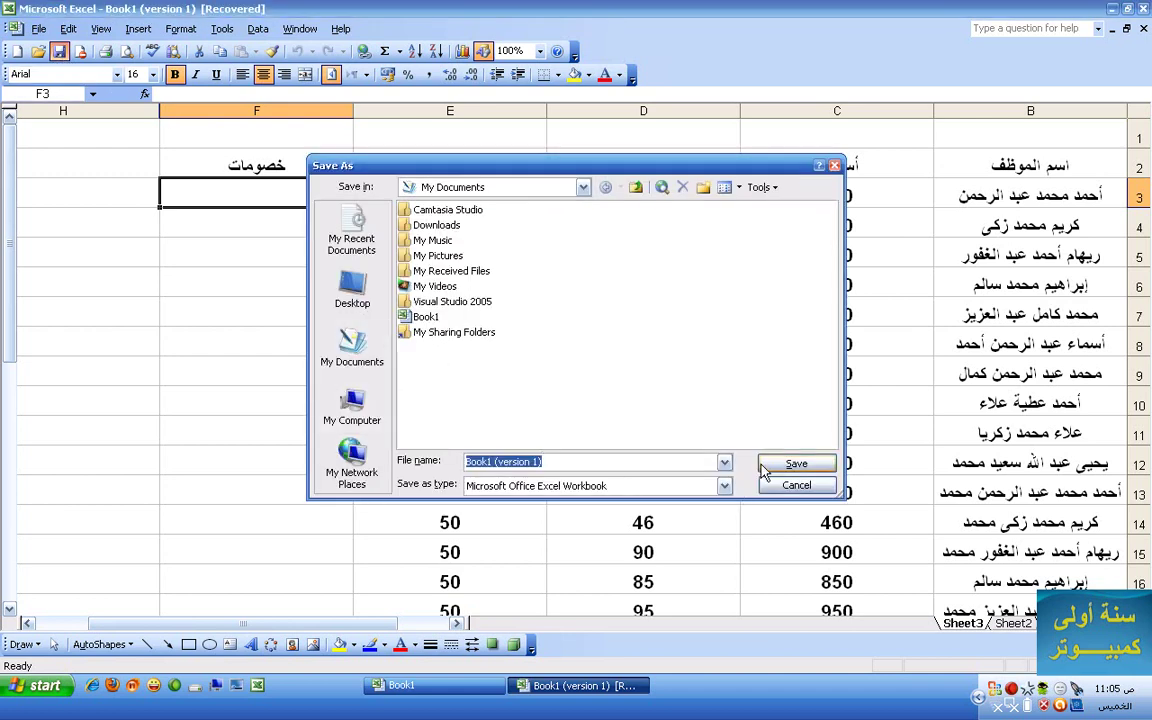
left_click(790, 464)
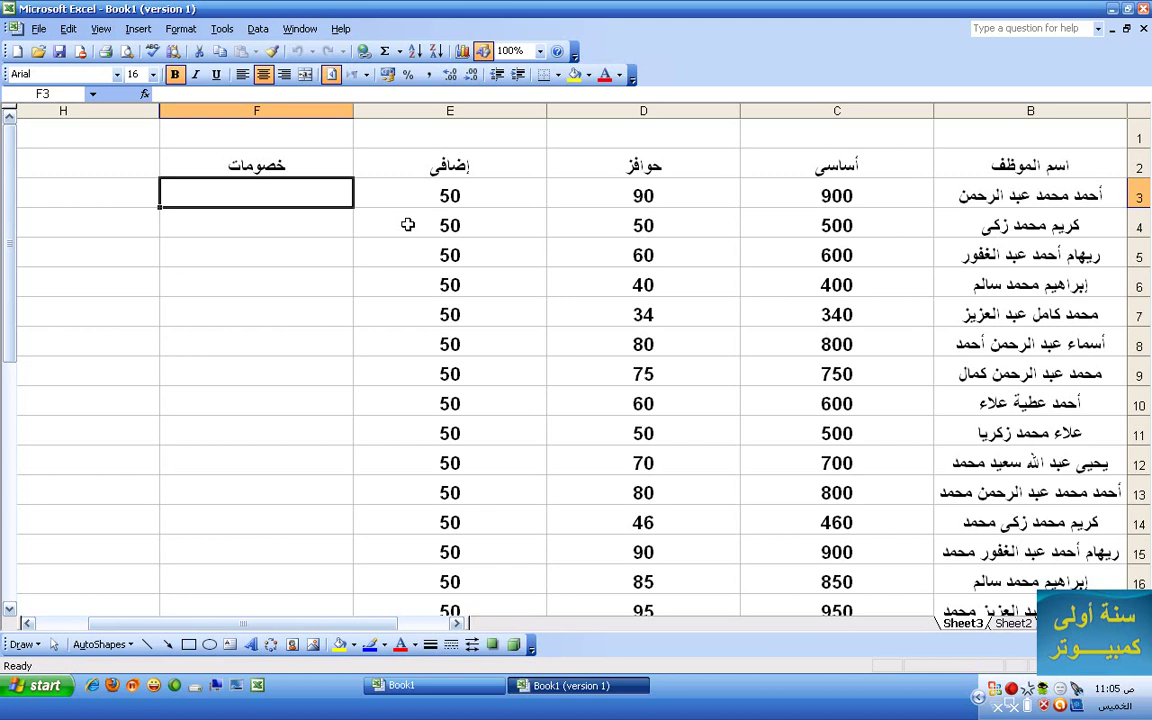
- Set and confirm a password to modify for the workbook on the Options Security tab
left_click(234, 34)
left_click(252, 238)
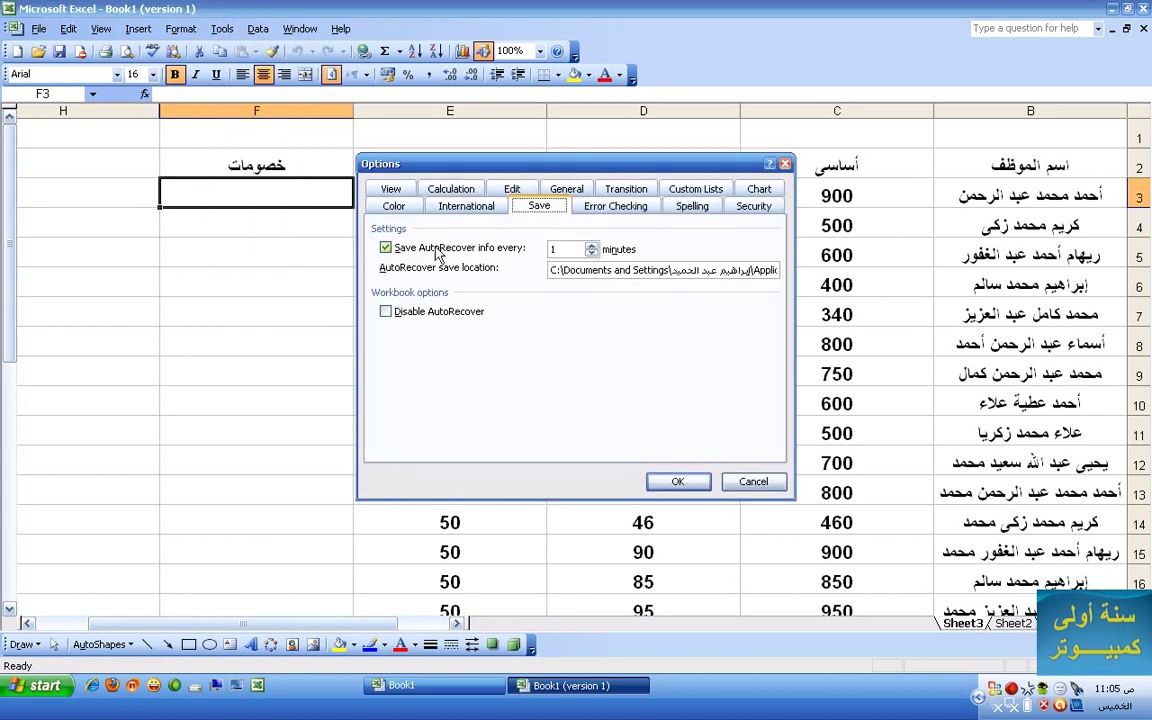
left_click(753, 207)
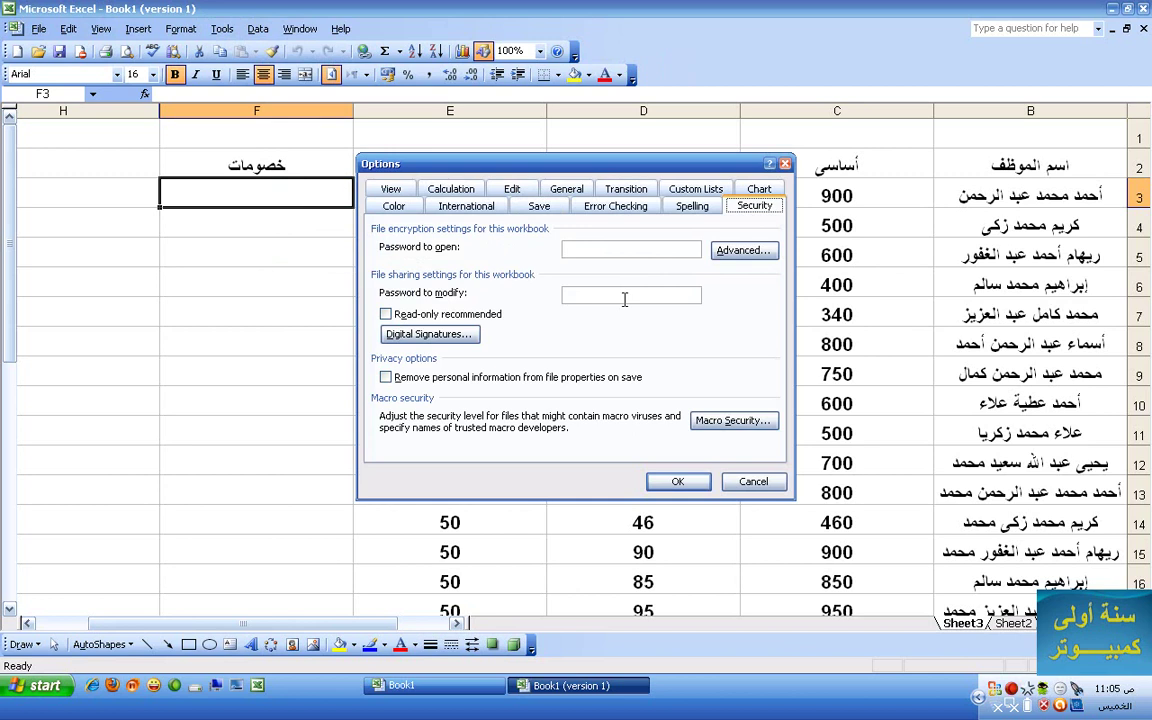
left_click(614, 252)
left_click(626, 290)
left_click(603, 250)
left_click(589, 299)
type("1234")
left_click(665, 481)
type("1234")
key("Return")
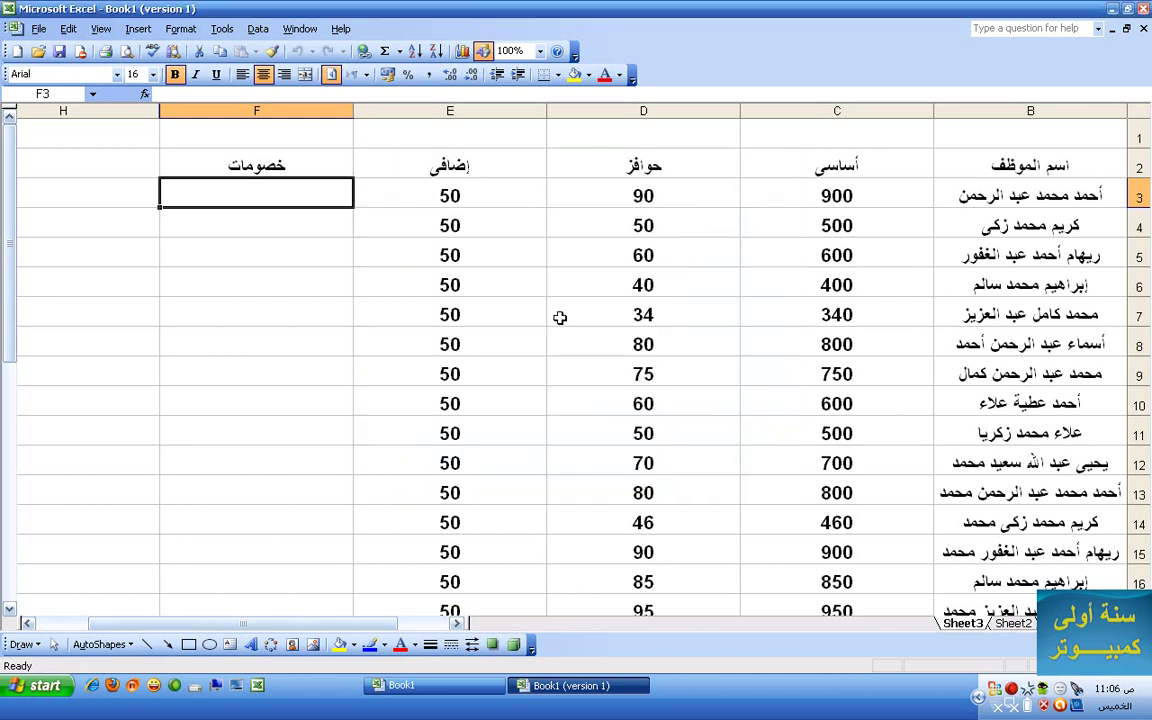
- Save the protected workbook, close Excel, and open the My Documents folder
left_click(60, 54)
key("alt+F4")
left_click(40, 686)
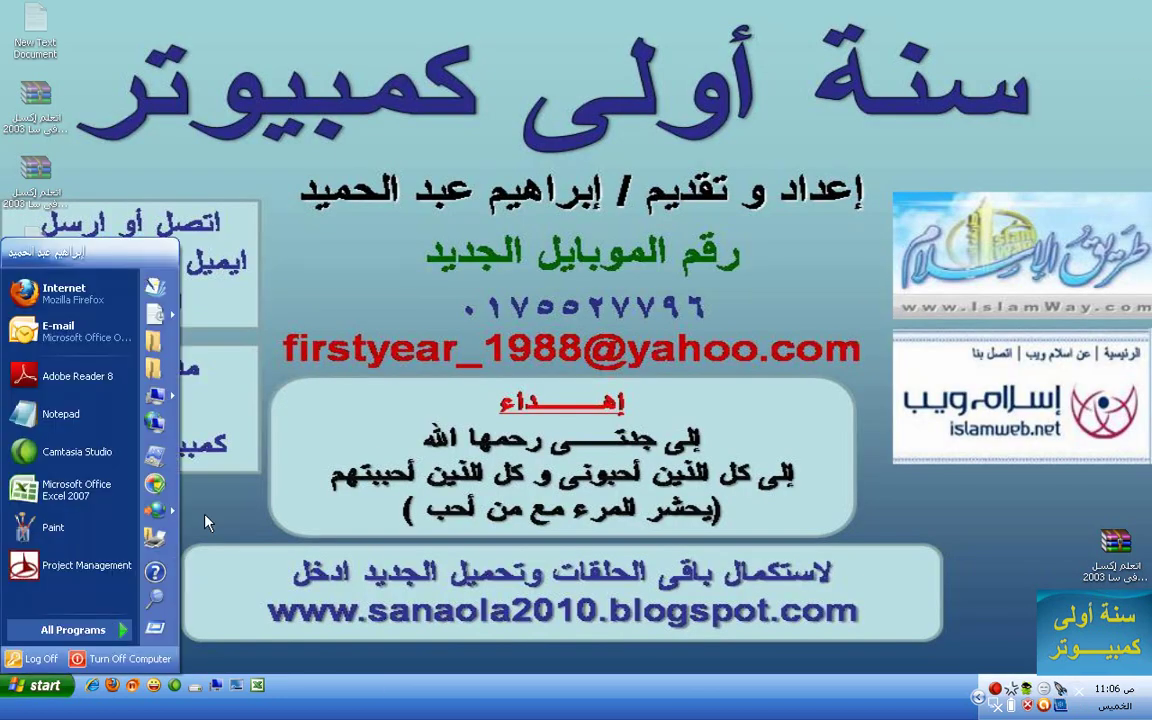
left_click_drag(100, 248, 308, 260)
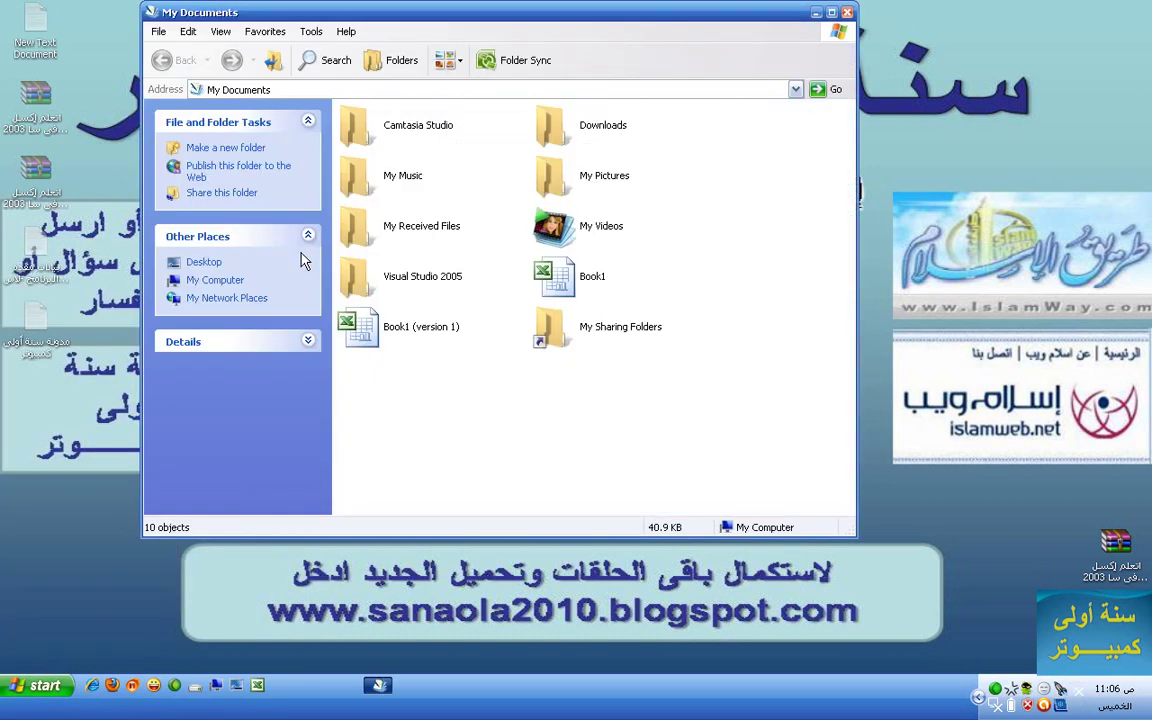
- Open Book1 (version 1) as read-only after dismissing the format warning
double_click(378, 326)
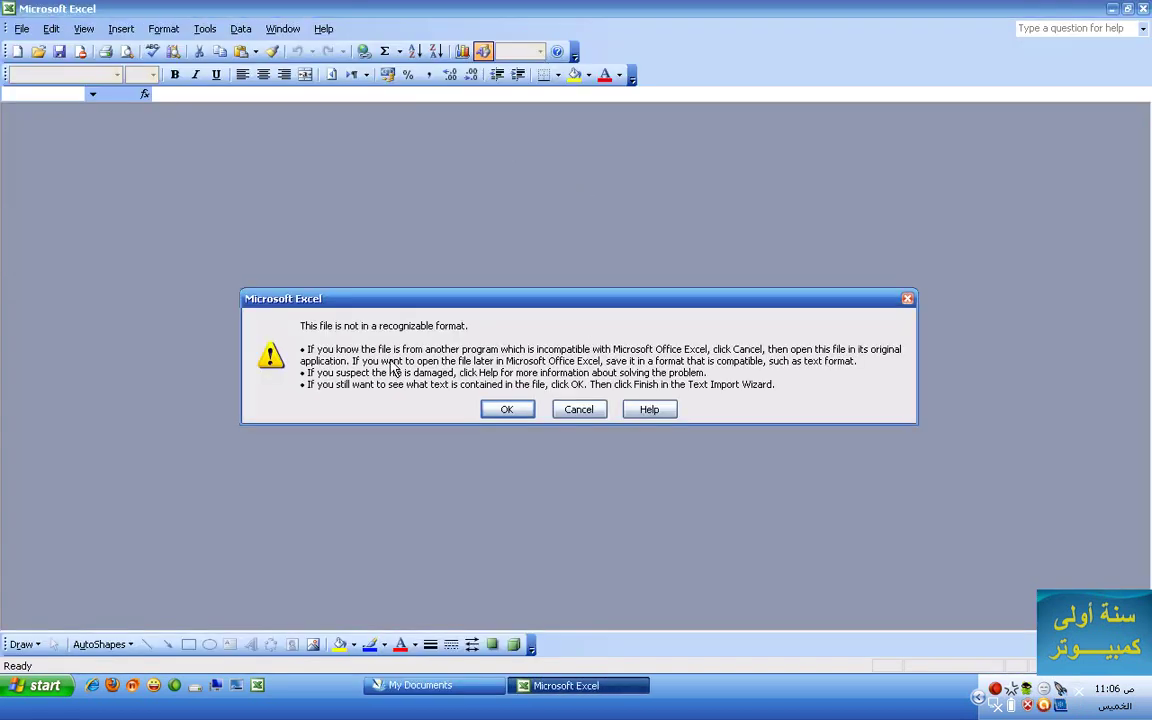
left_click(562, 411)
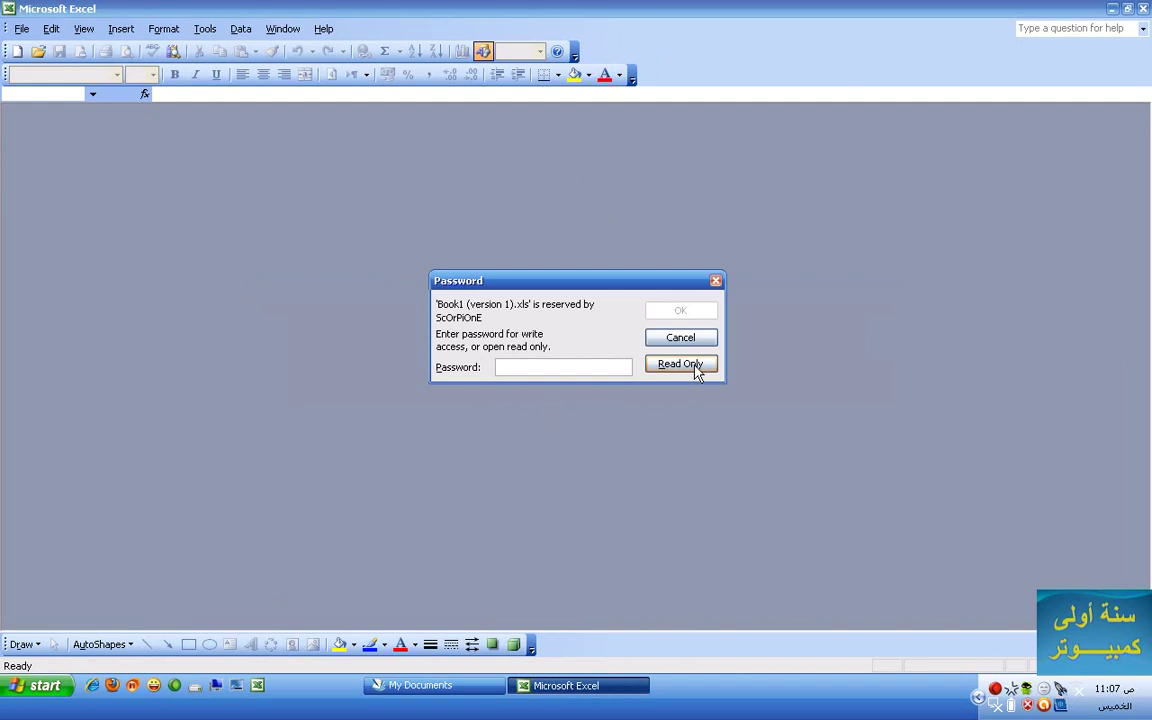
left_click(697, 368)
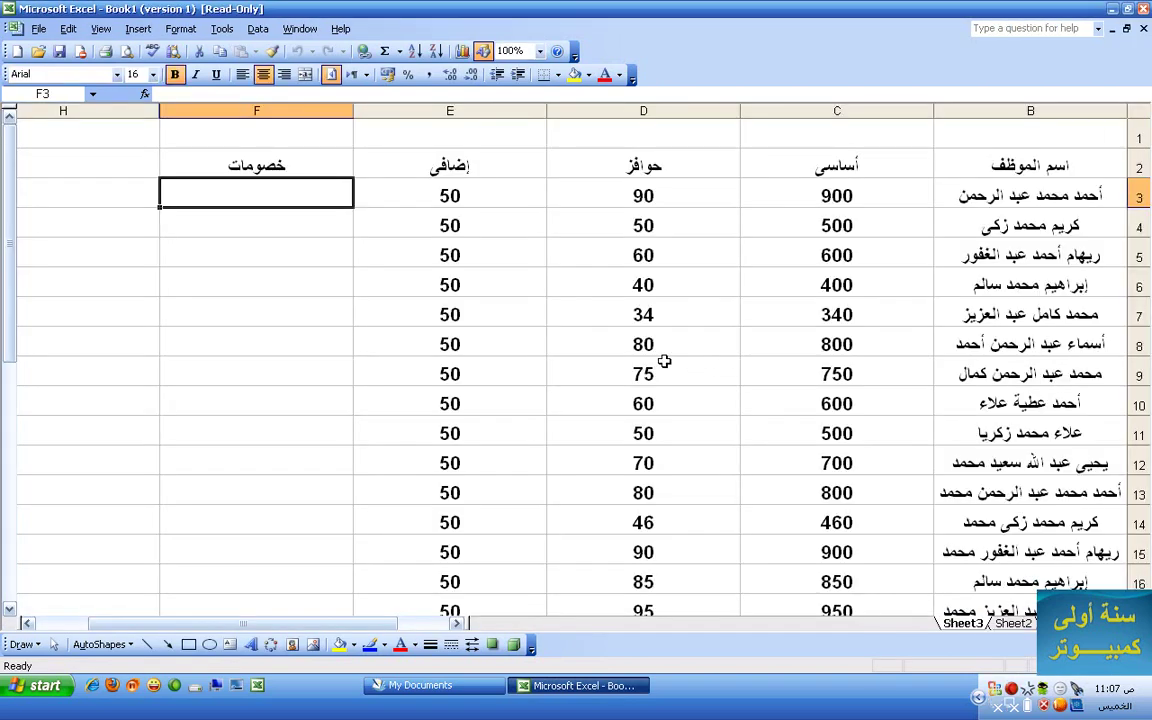
- Enter 1000 in F3, find the read-only copy cannot be saved, then clear F3
type("1000")
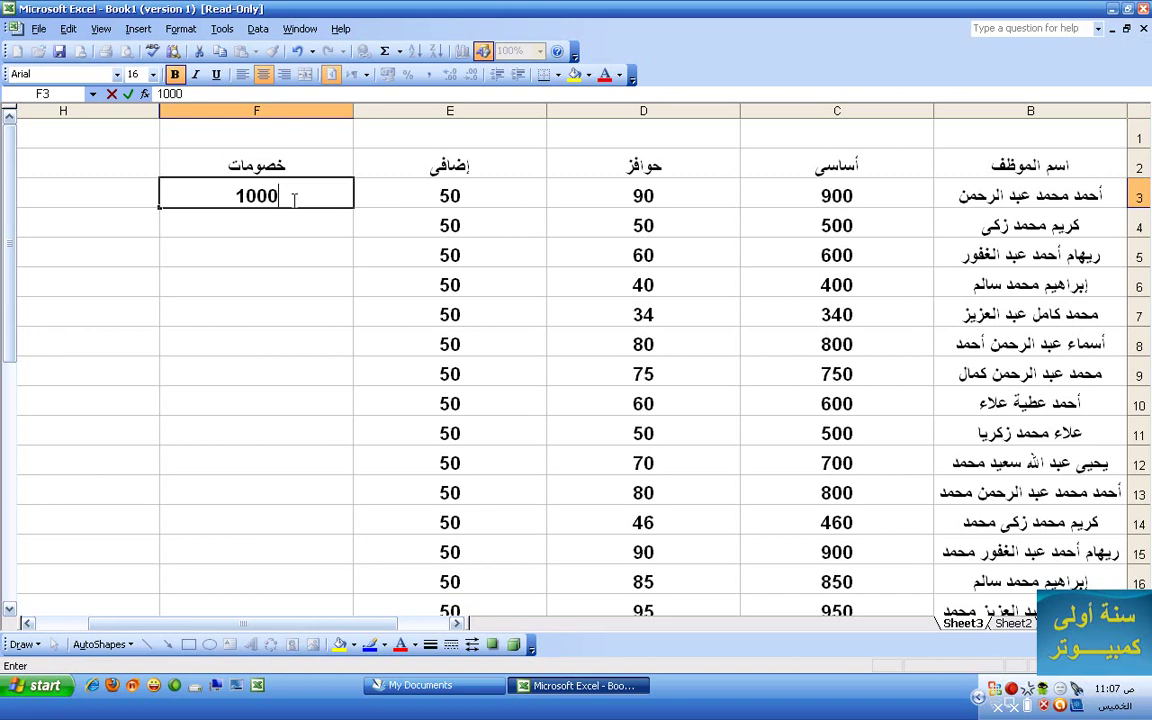
left_click(59, 51)
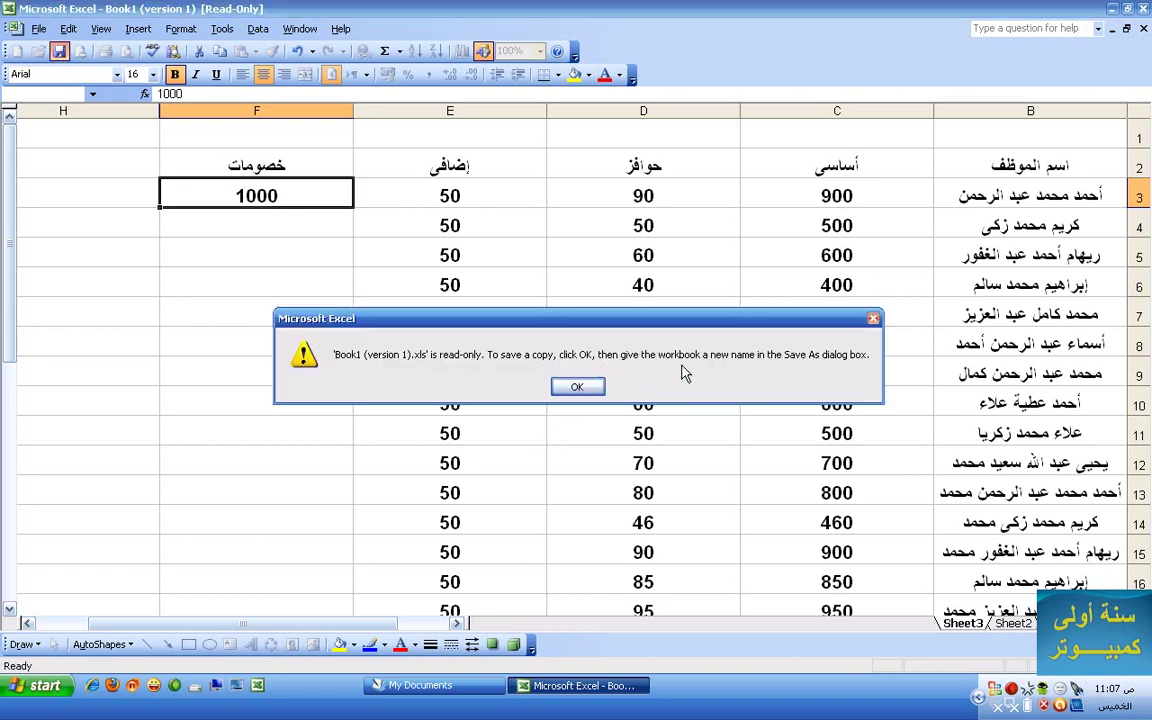
left_click(577, 386)
left_click(795, 483)
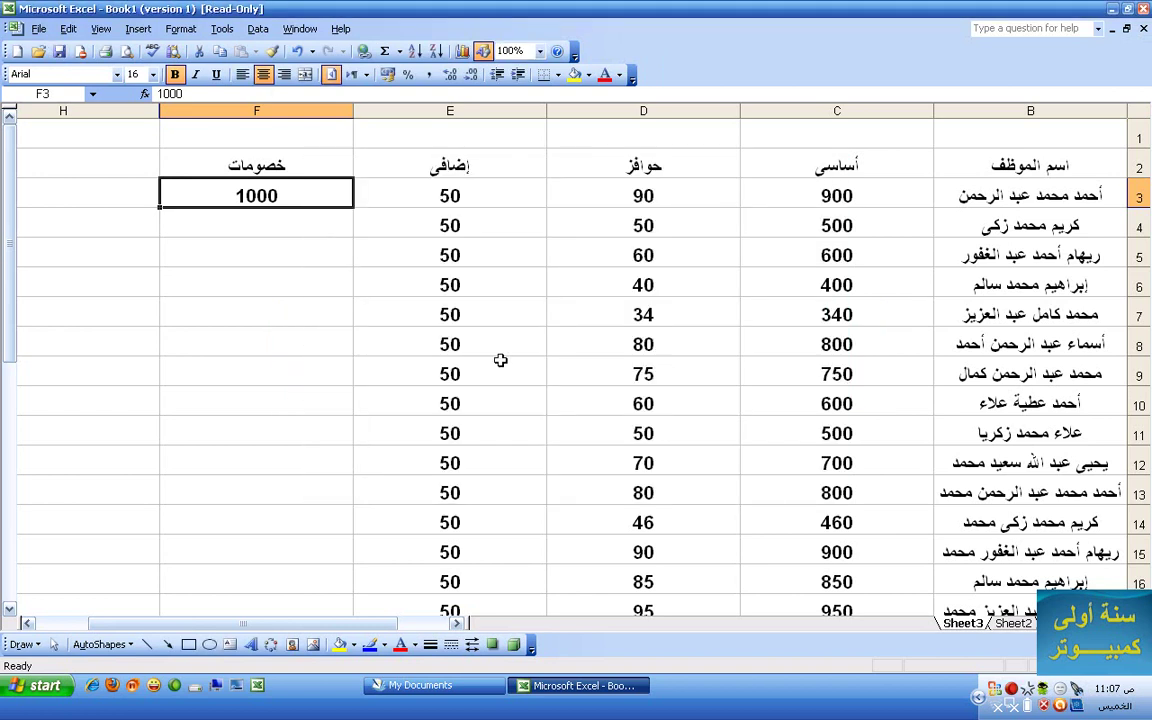
key("Delete")
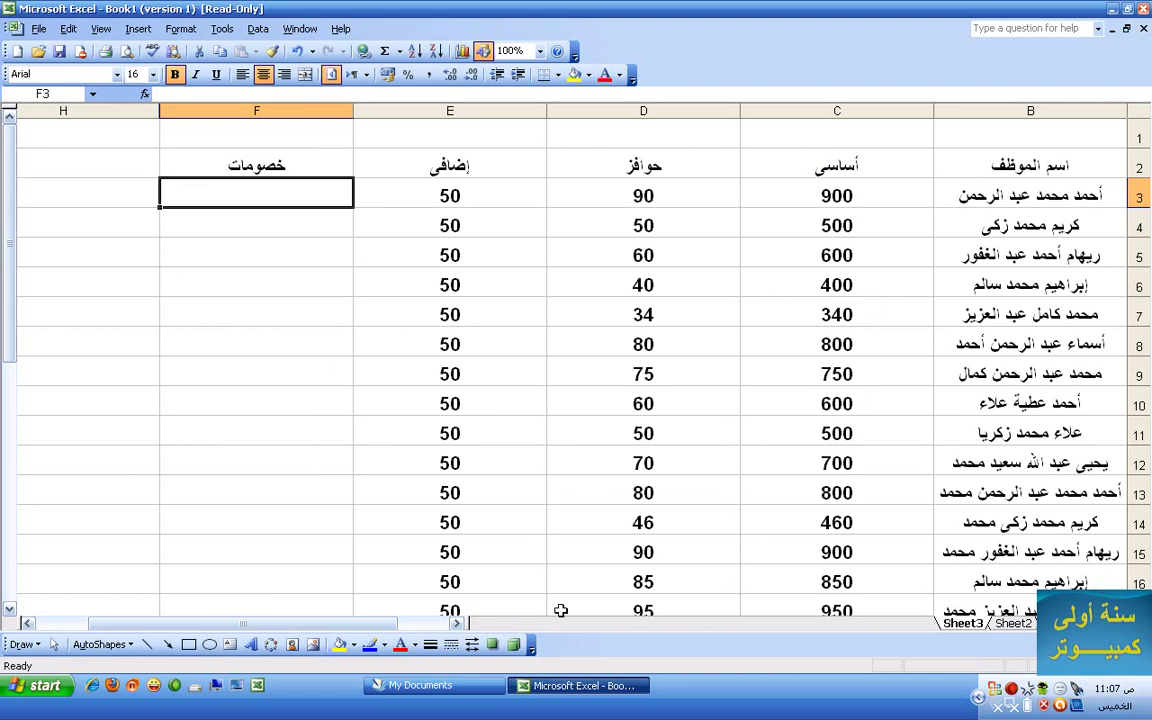
- Close Excel from the taskbar without saving the changes
right_click(596, 685)
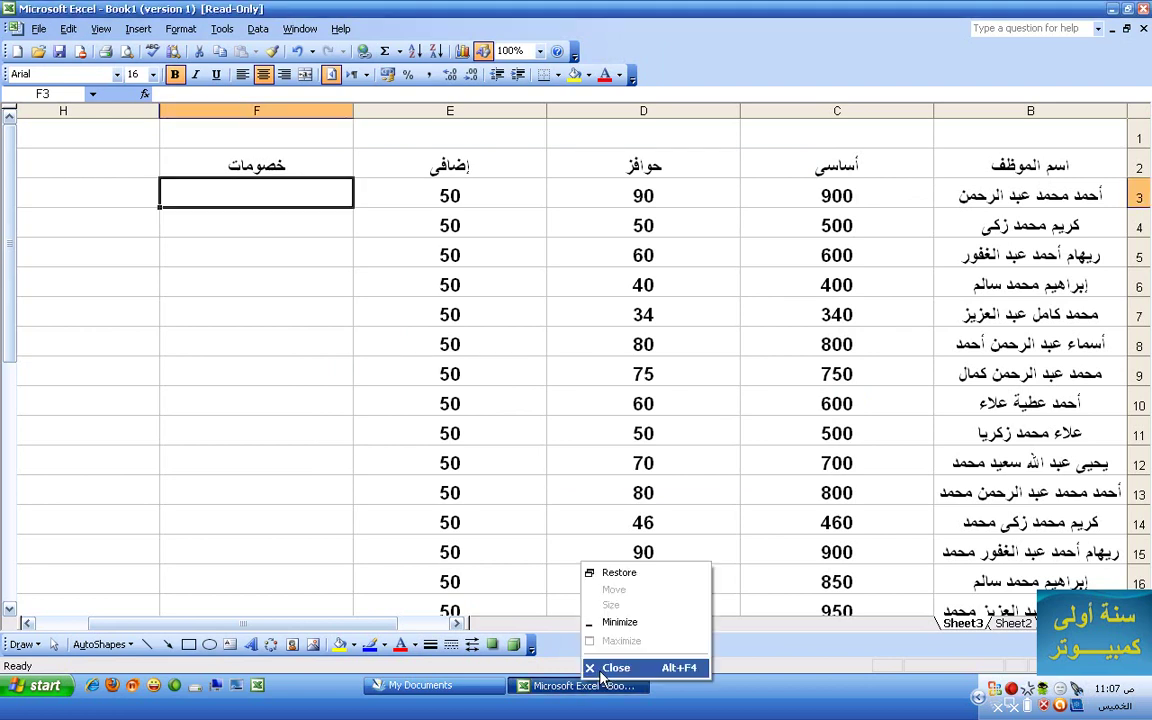
left_click(614, 666)
left_click(578, 387)
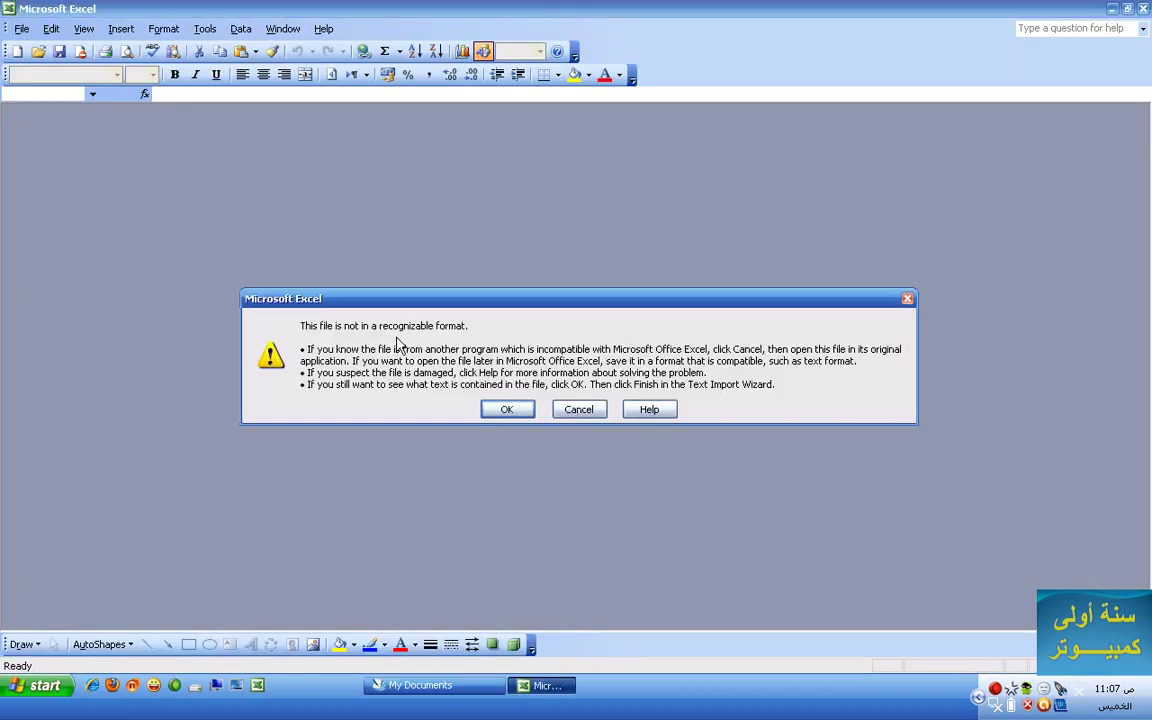
- Dismiss the format warning and enter the modify password to open Book1 (version 1) for editing
left_click(578, 411)
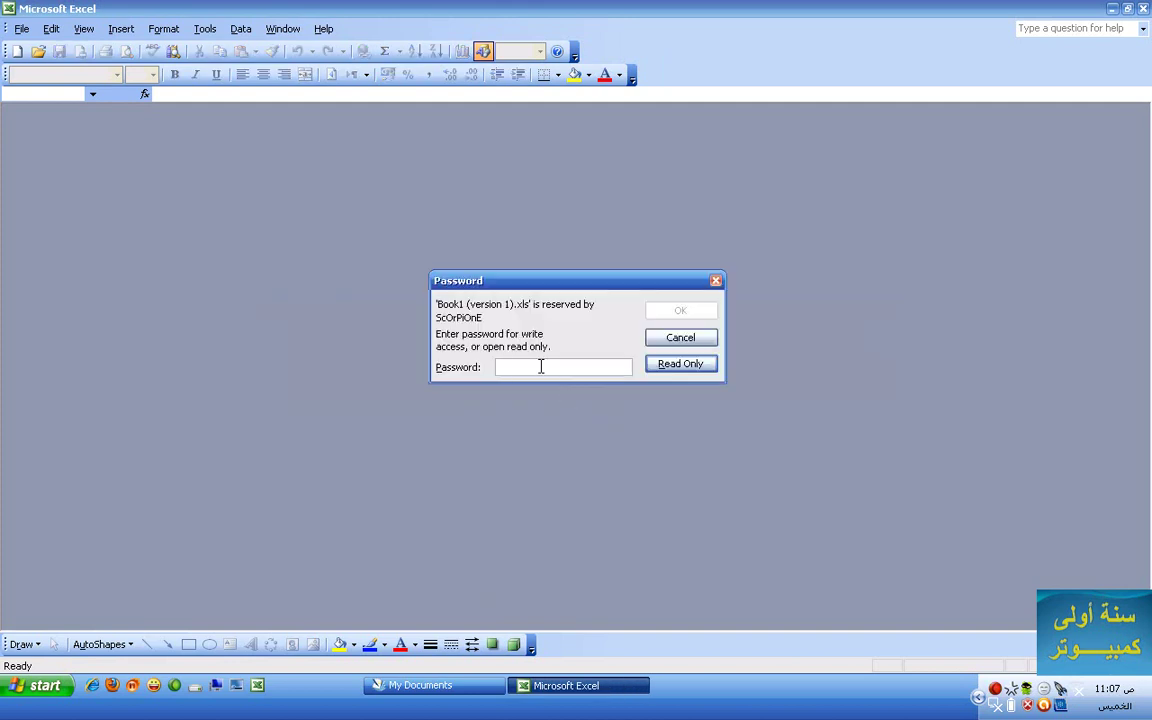
type("12")
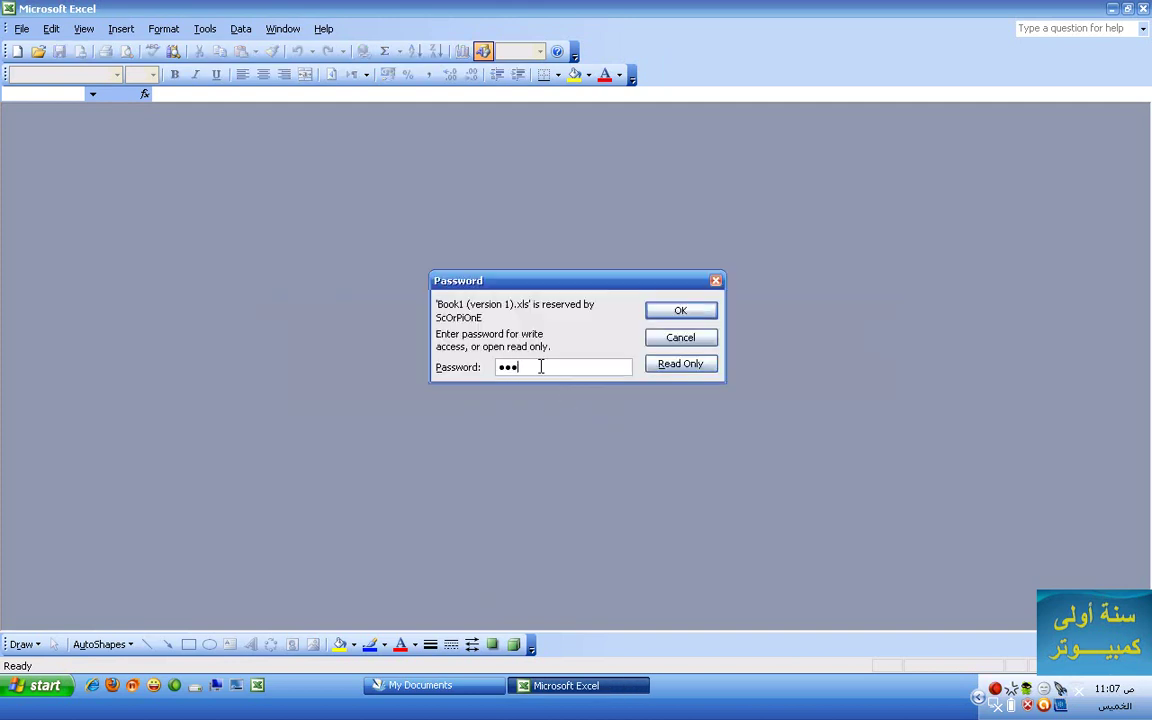
key("Return")
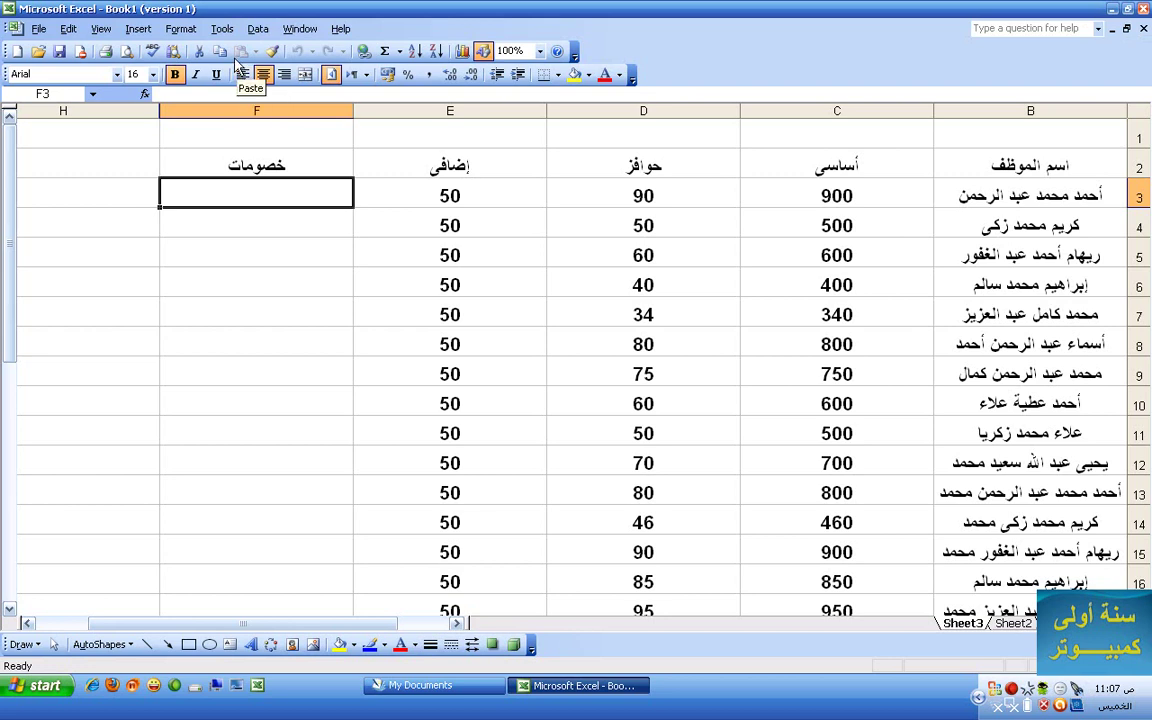
- Clear the Password to modify field on the Options Security tab and apply it
left_click(222, 29)
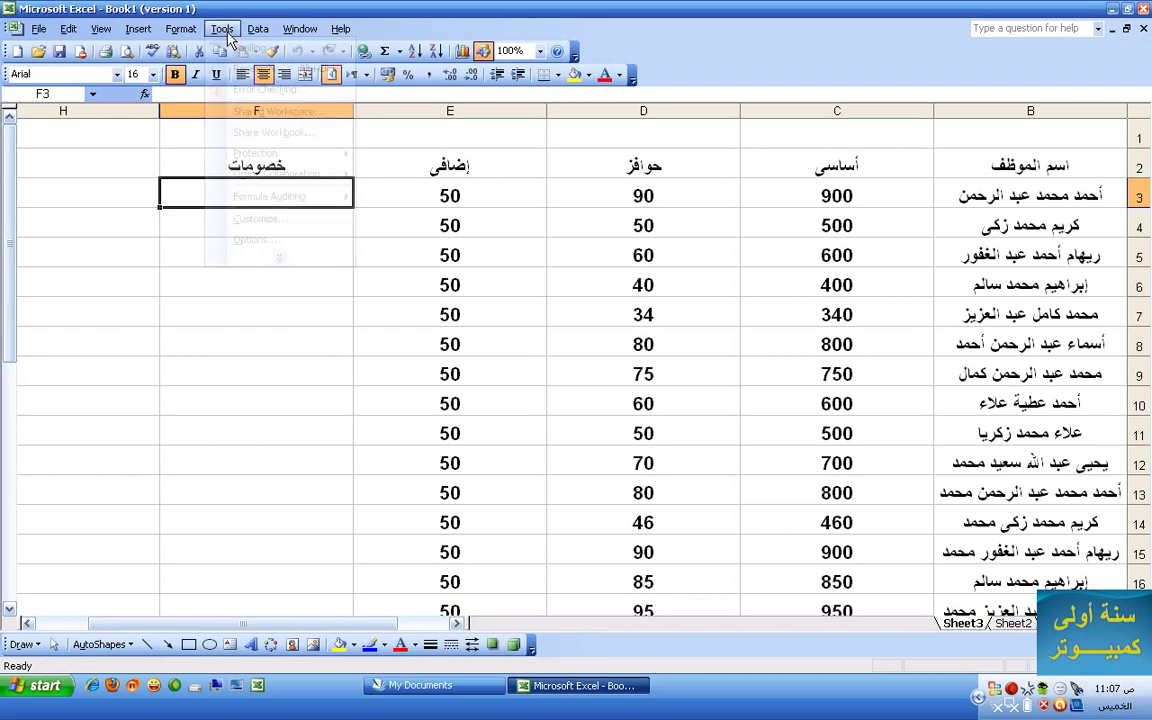
left_click(245, 239)
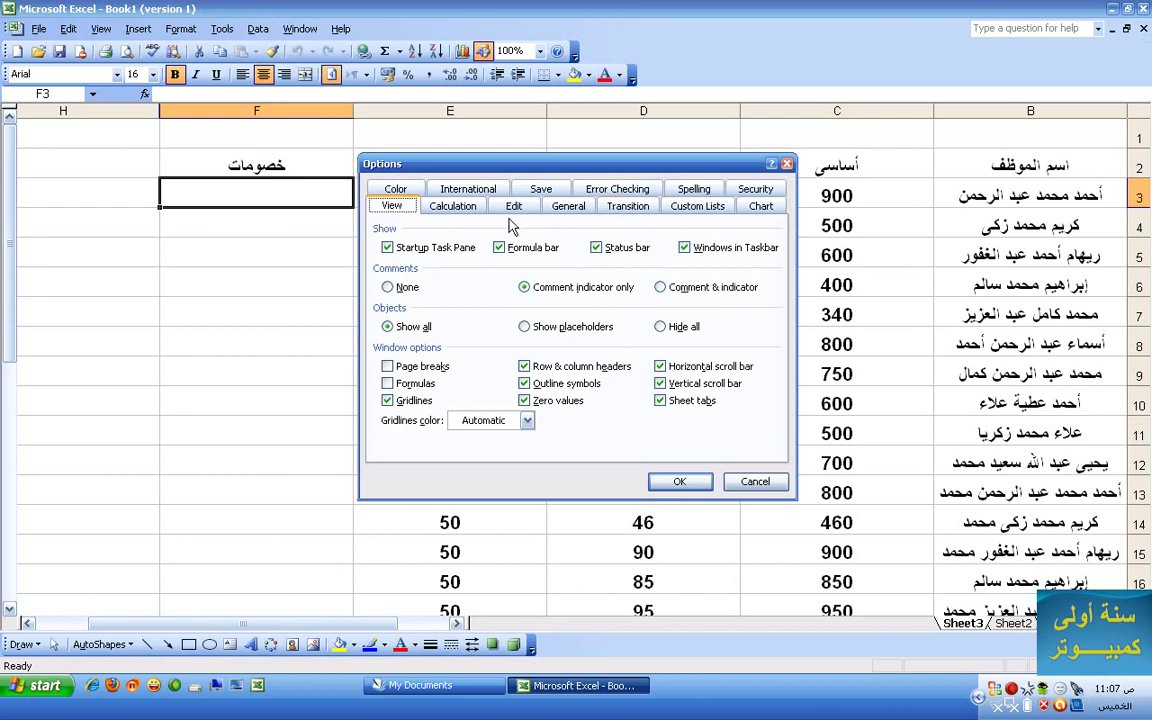
left_click(755, 189)
left_click(609, 294)
key("BackSpace")
key("BackSpace")
key("BackSpace")
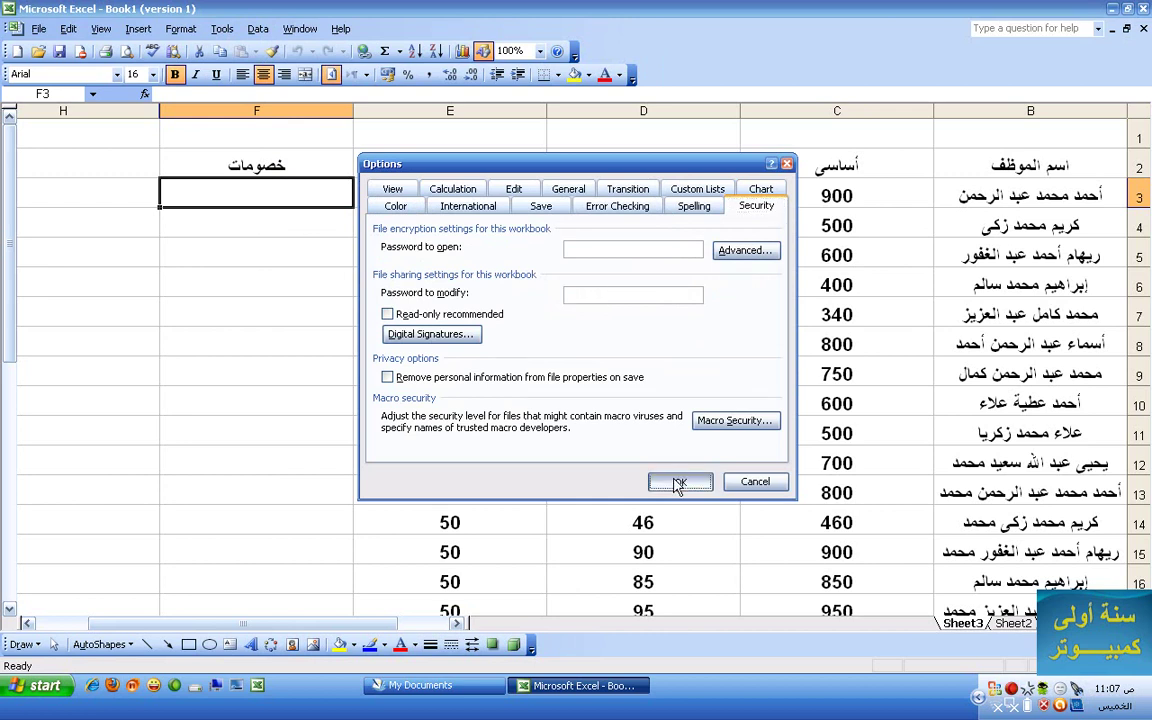
left_click(676, 481)
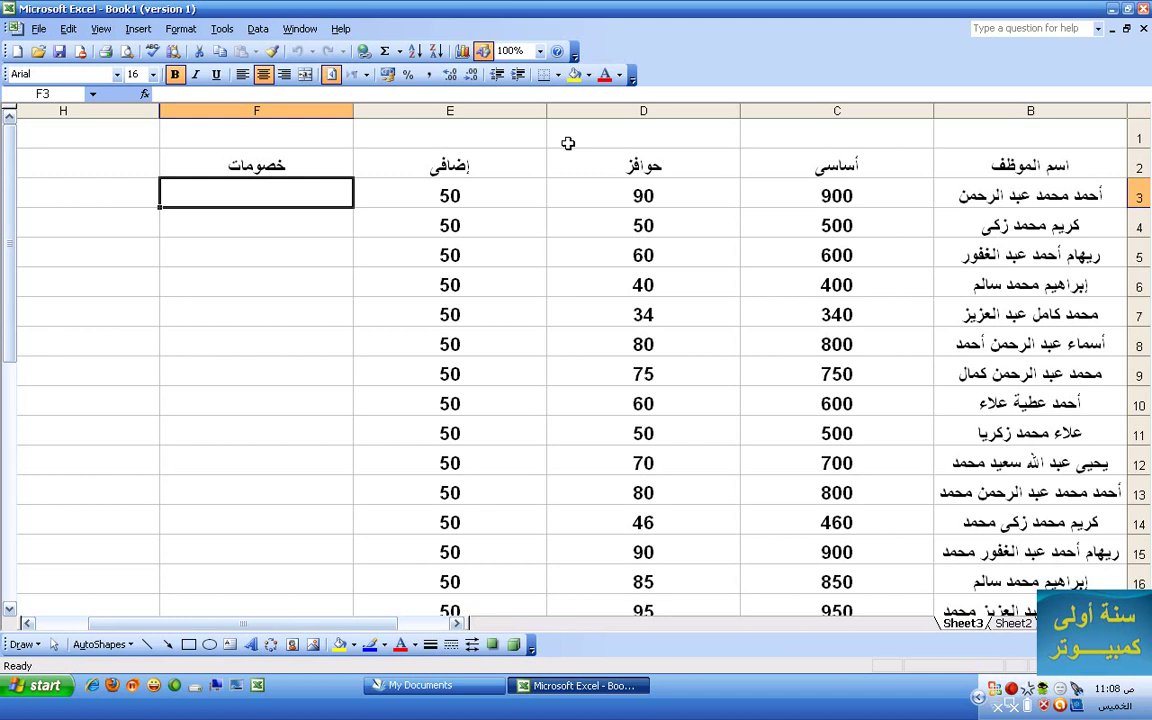
left_click(138, 28)
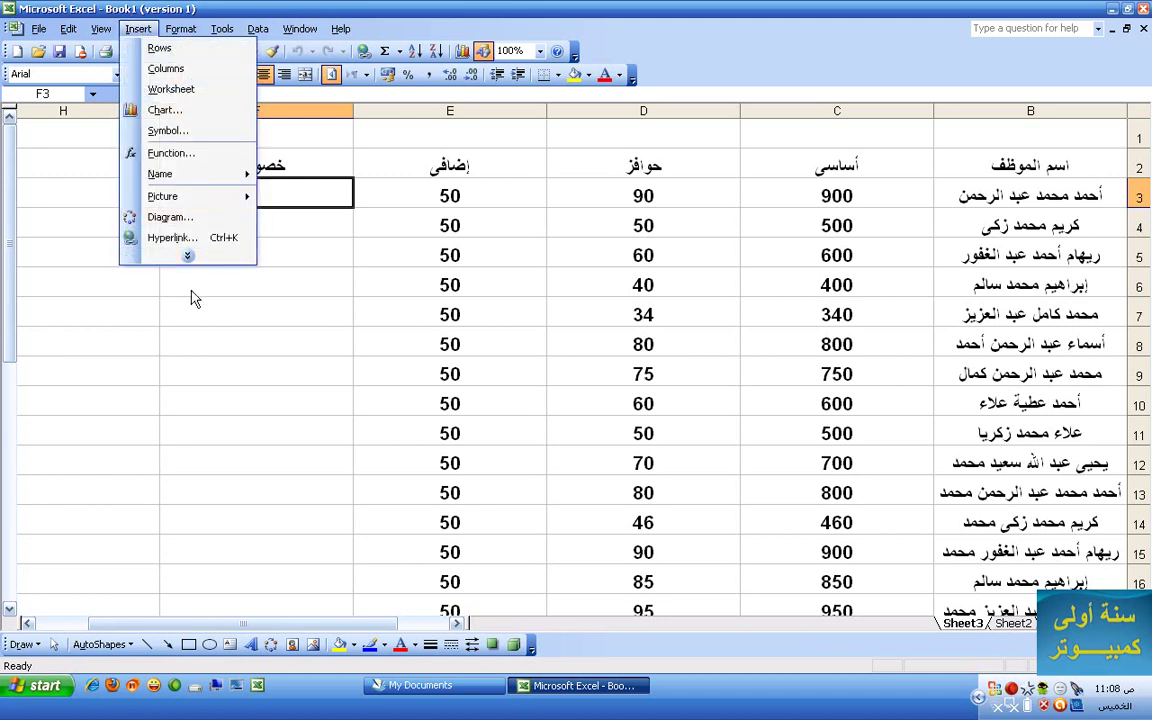
left_click(222, 28)
left_click(180, 28)
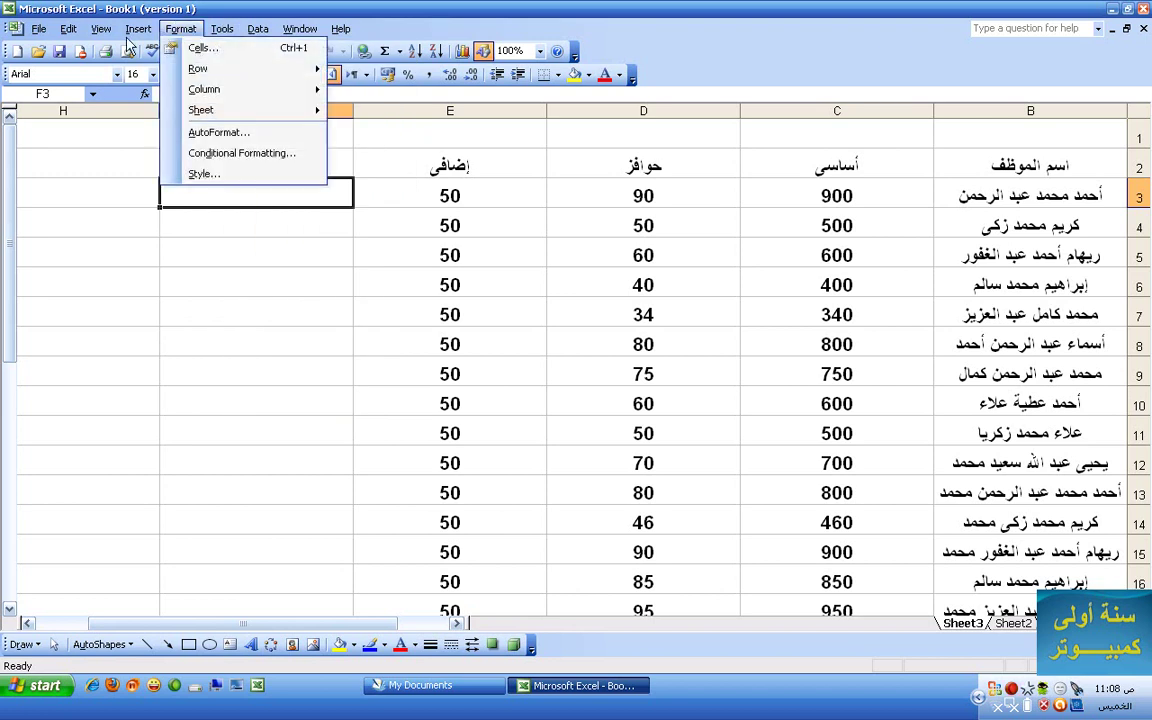
mouse_move(68, 28)
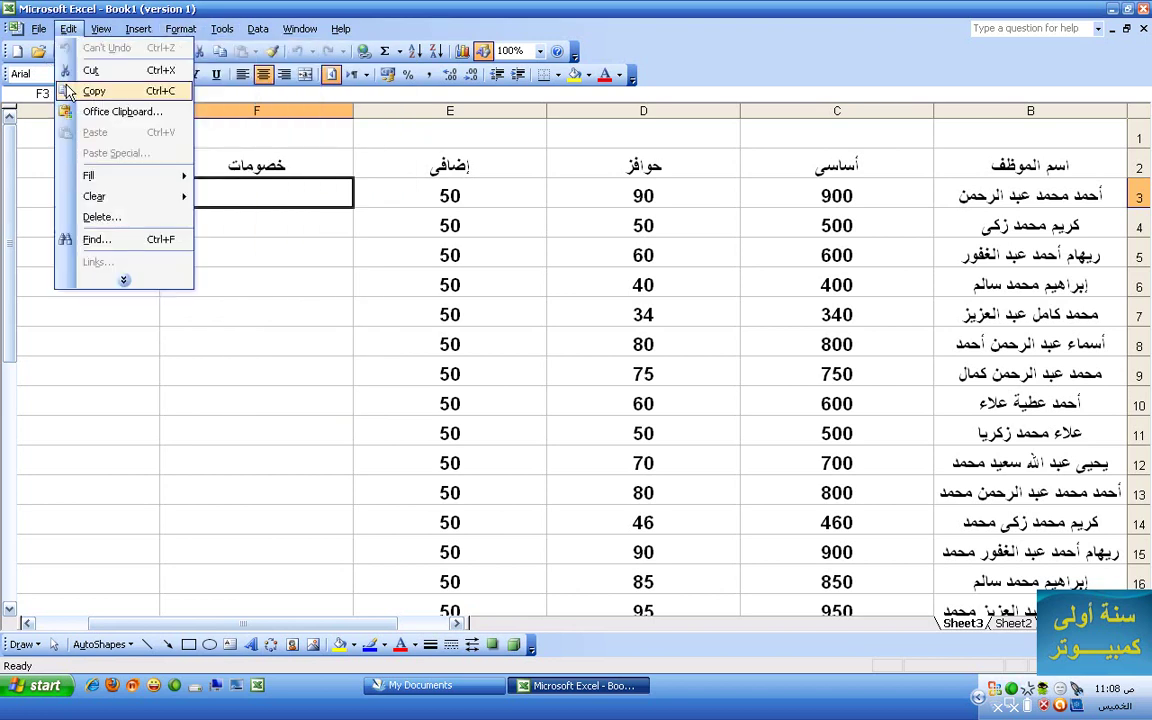
right_click(671, 56)
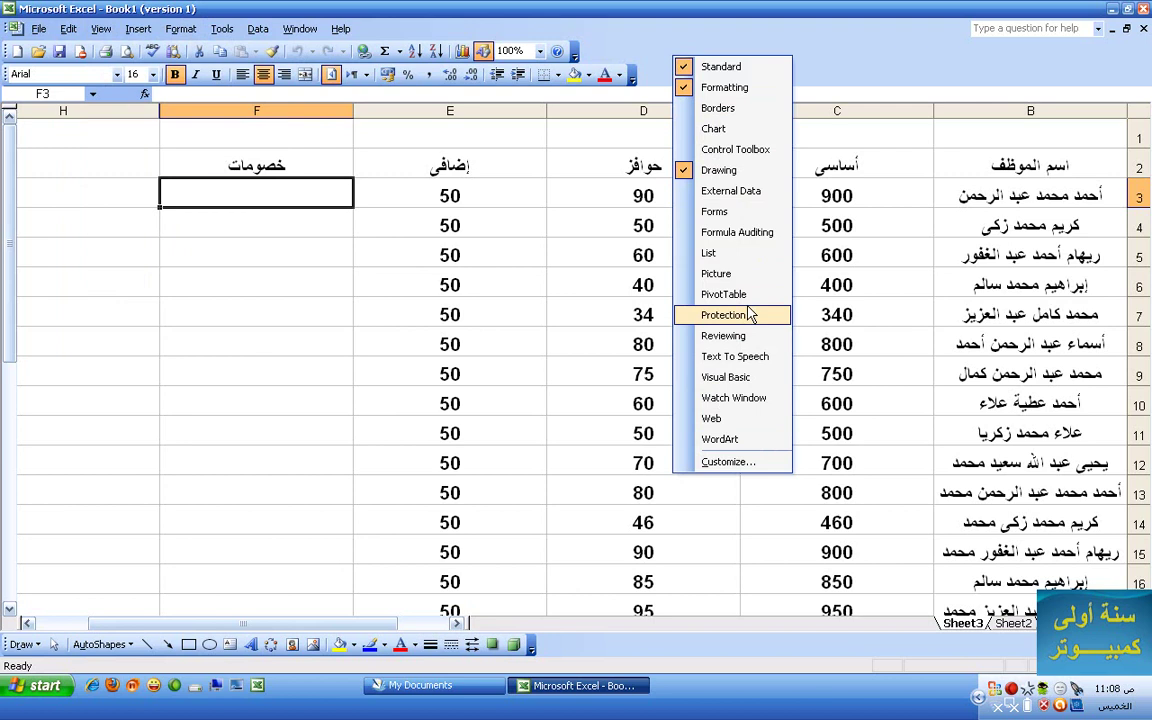
right_click(866, 45)
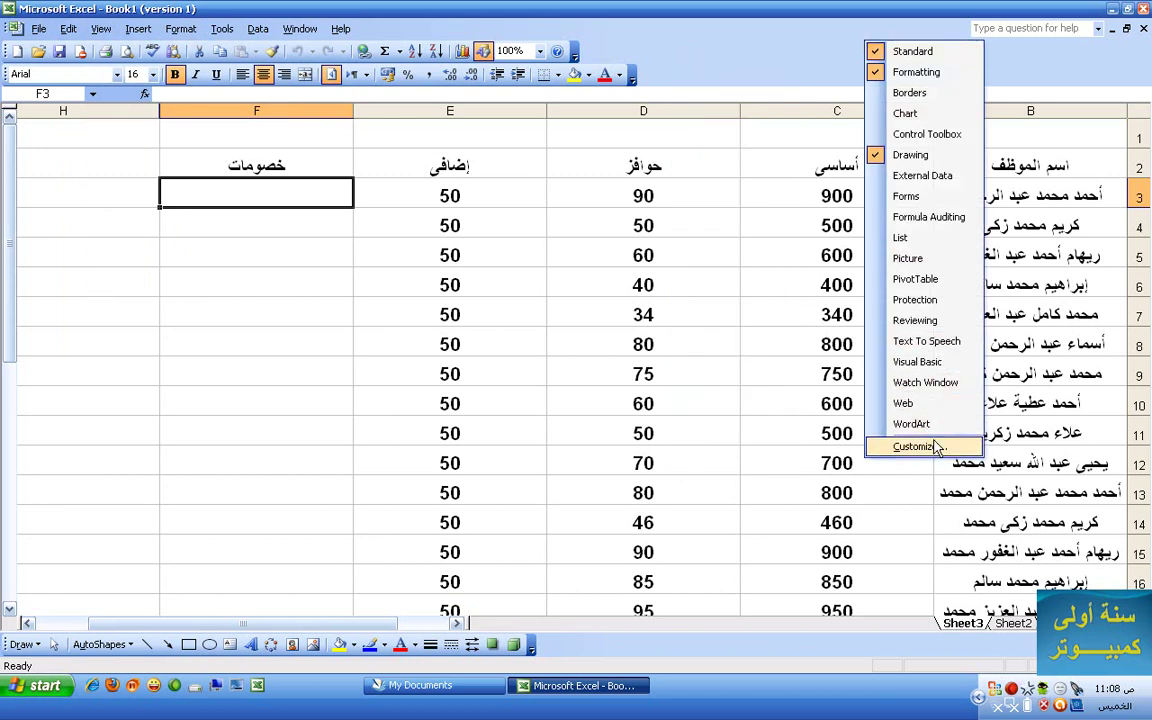
left_click(937, 447)
left_click(625, 425)
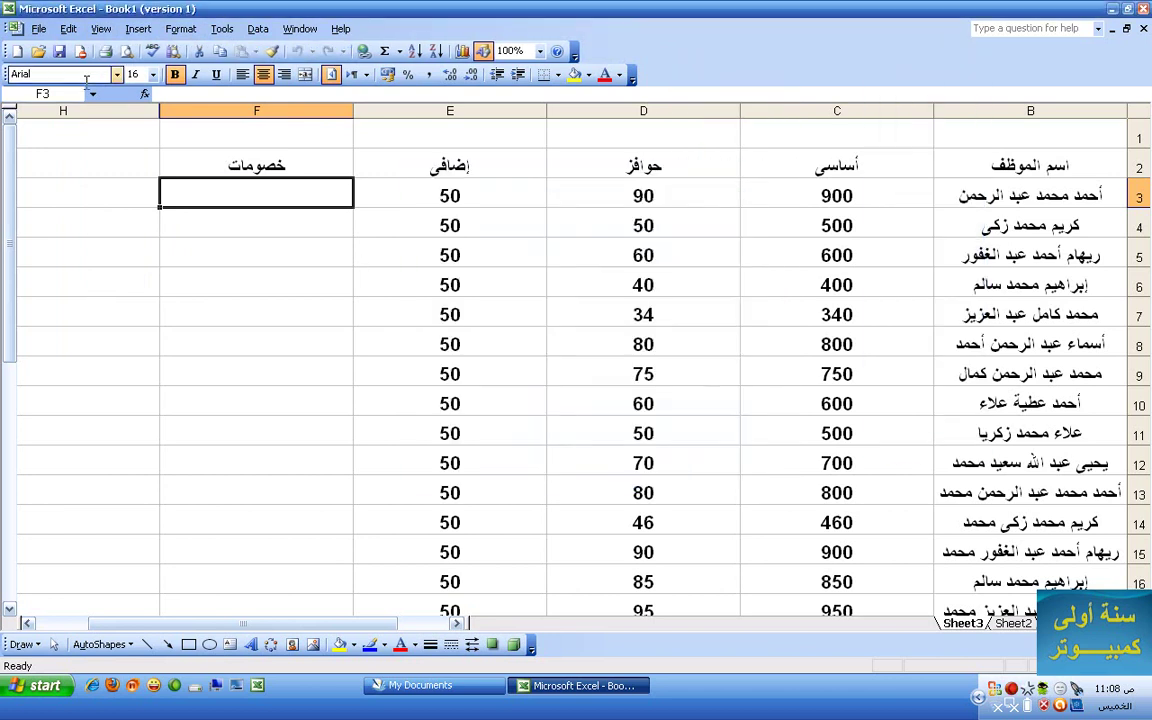
left_click(68, 29)
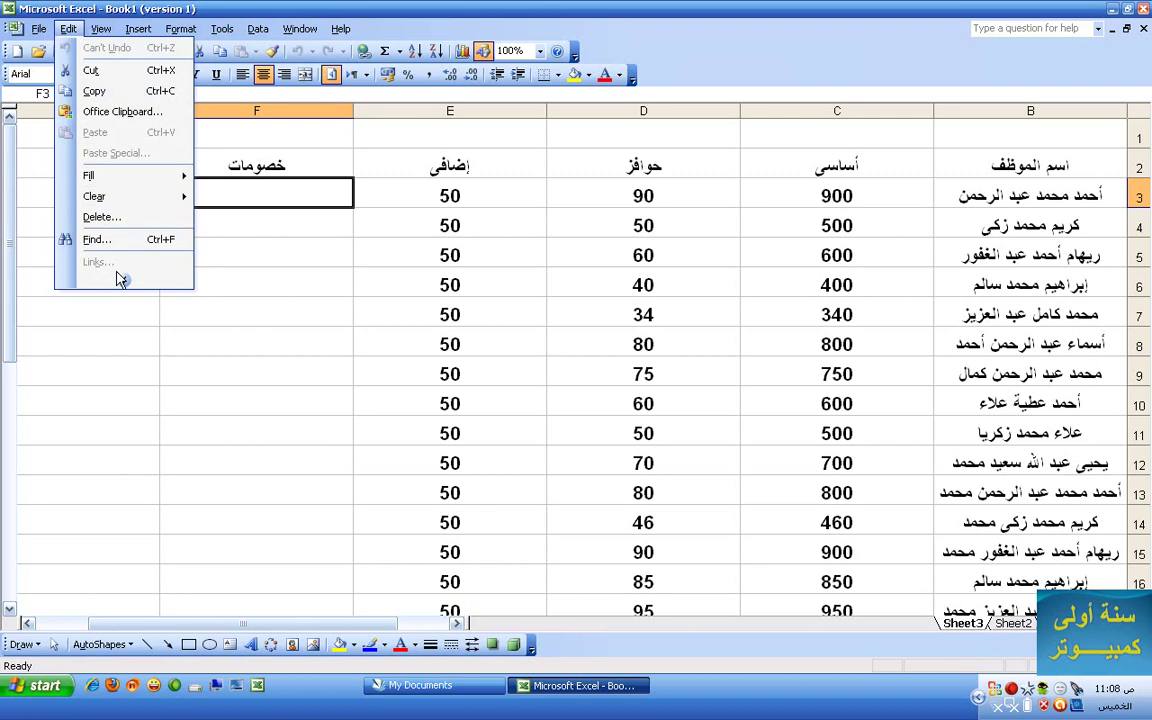
mouse_move(101, 29)
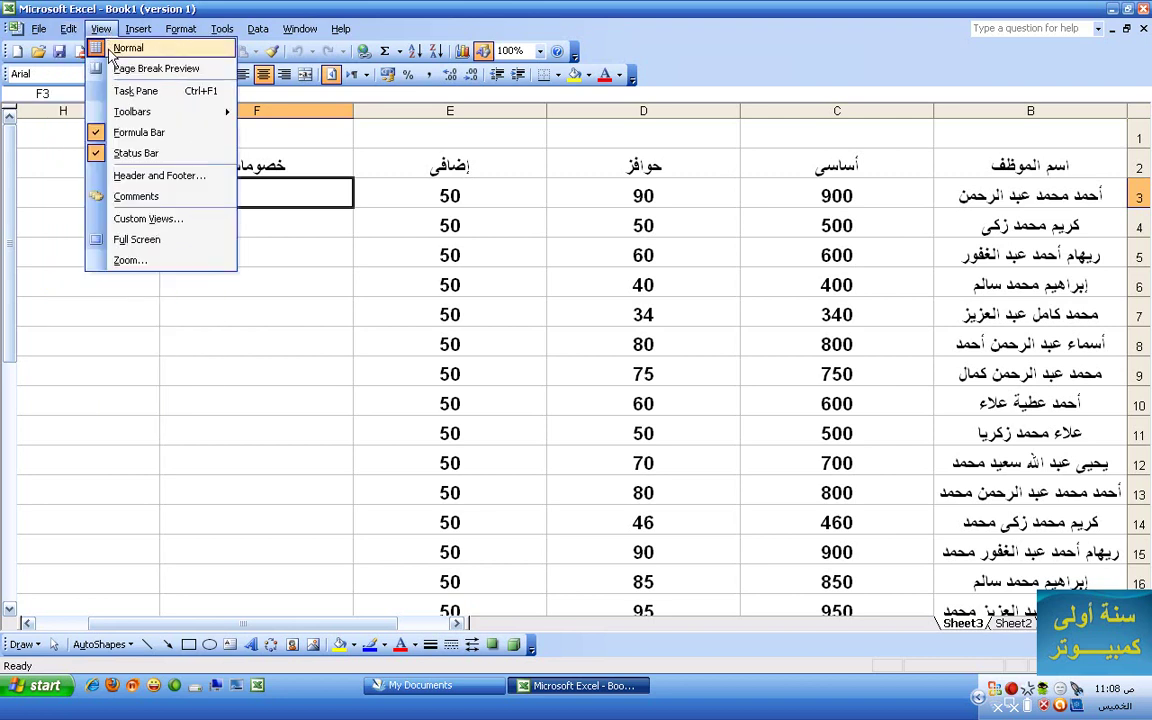
- Open and close the Custom Views window, then browse the View menu's Toolbars submenu
left_click(147, 219)
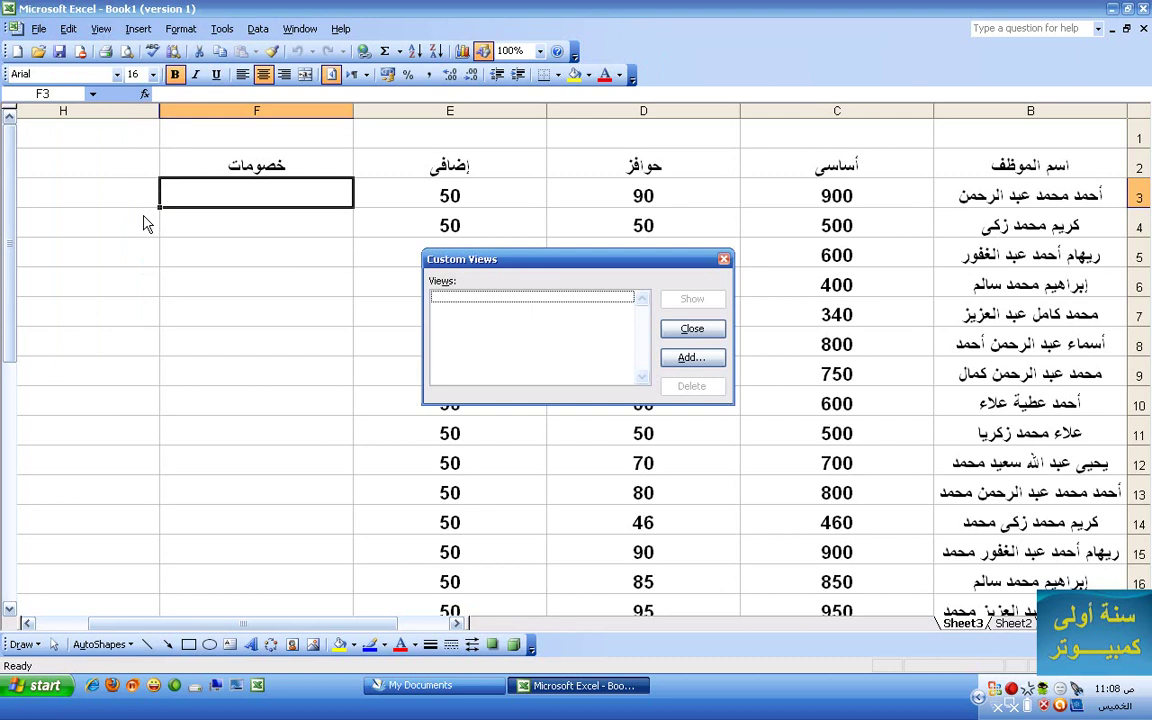
left_click(693, 330)
left_click(101, 29)
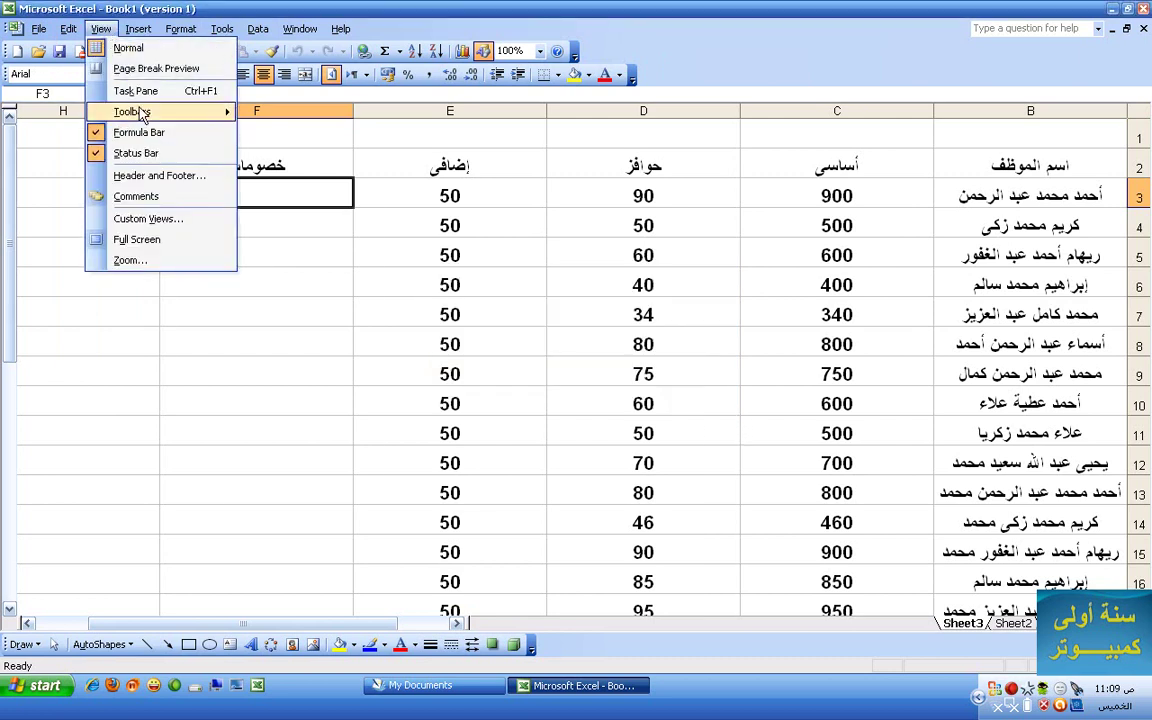
mouse_move(141, 113)
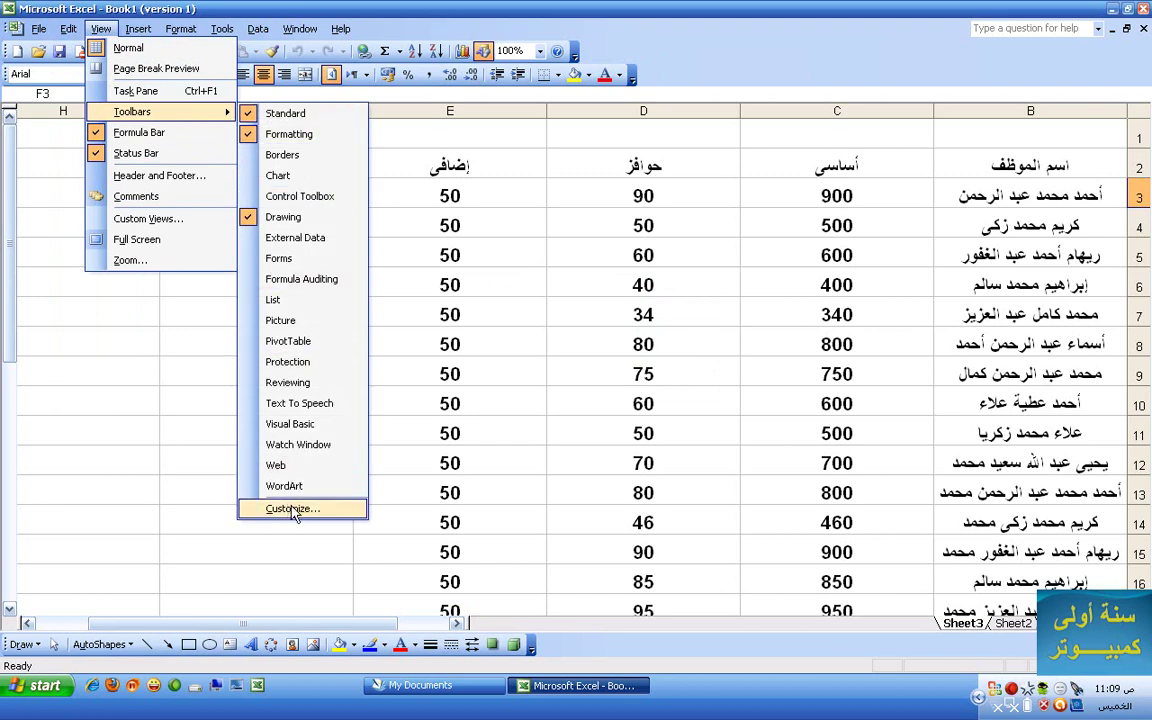
mouse_move(132, 36)
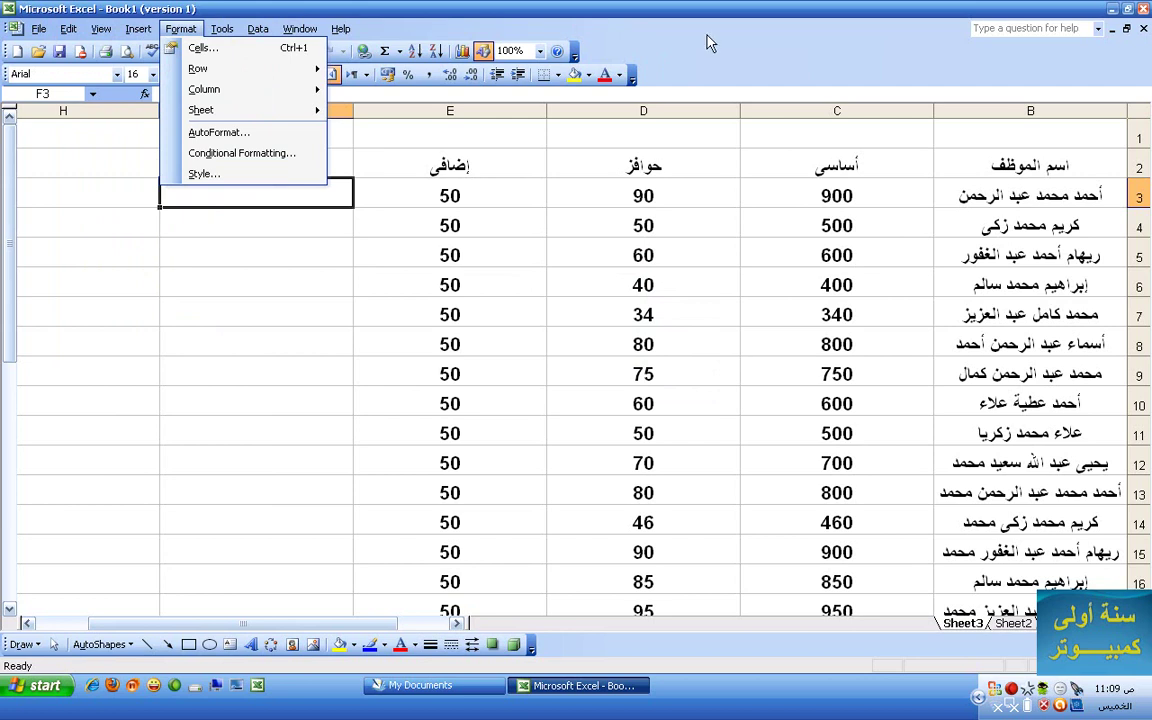
- Open Customize and browse the Insert, Tools and Format command categories, ending on Insert
right_click(733, 46)
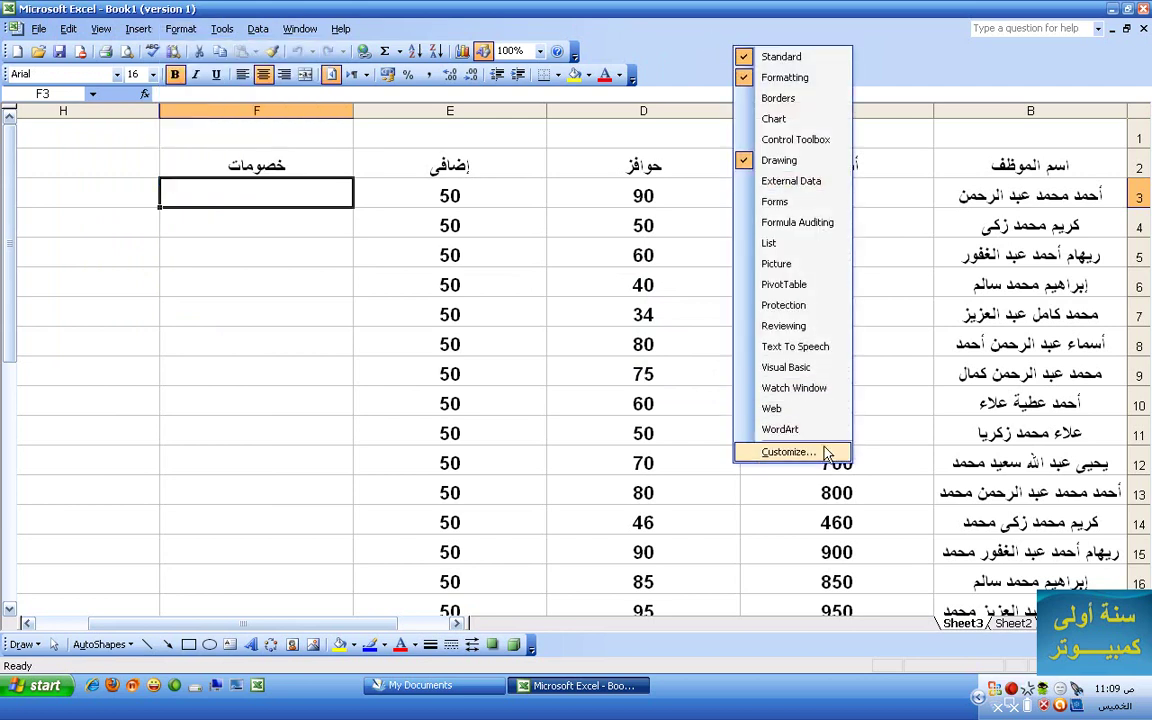
left_click(790, 452)
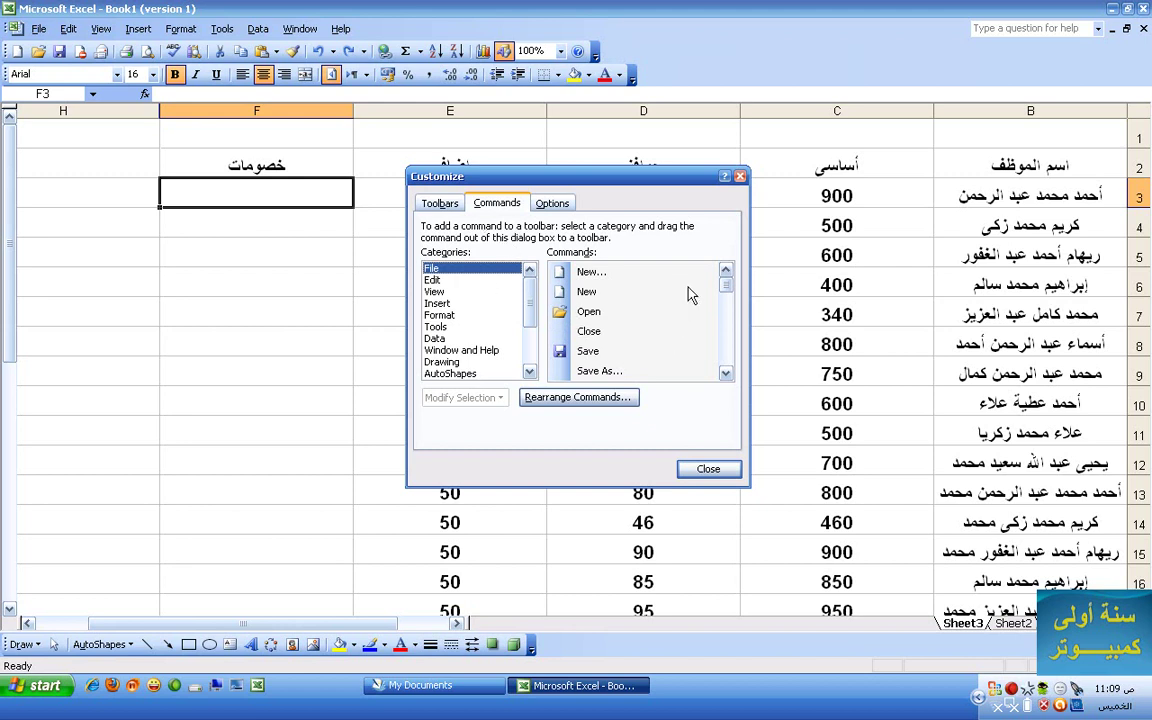
left_click_drag(729, 292, 725, 372)
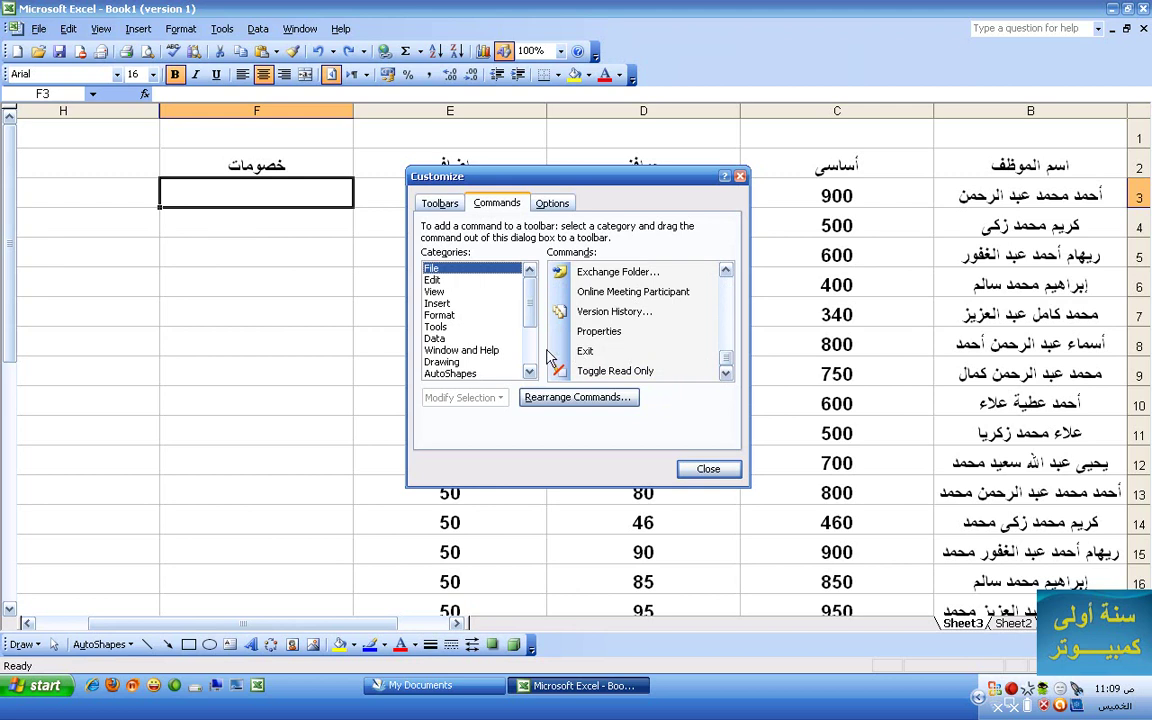
left_click(440, 304)
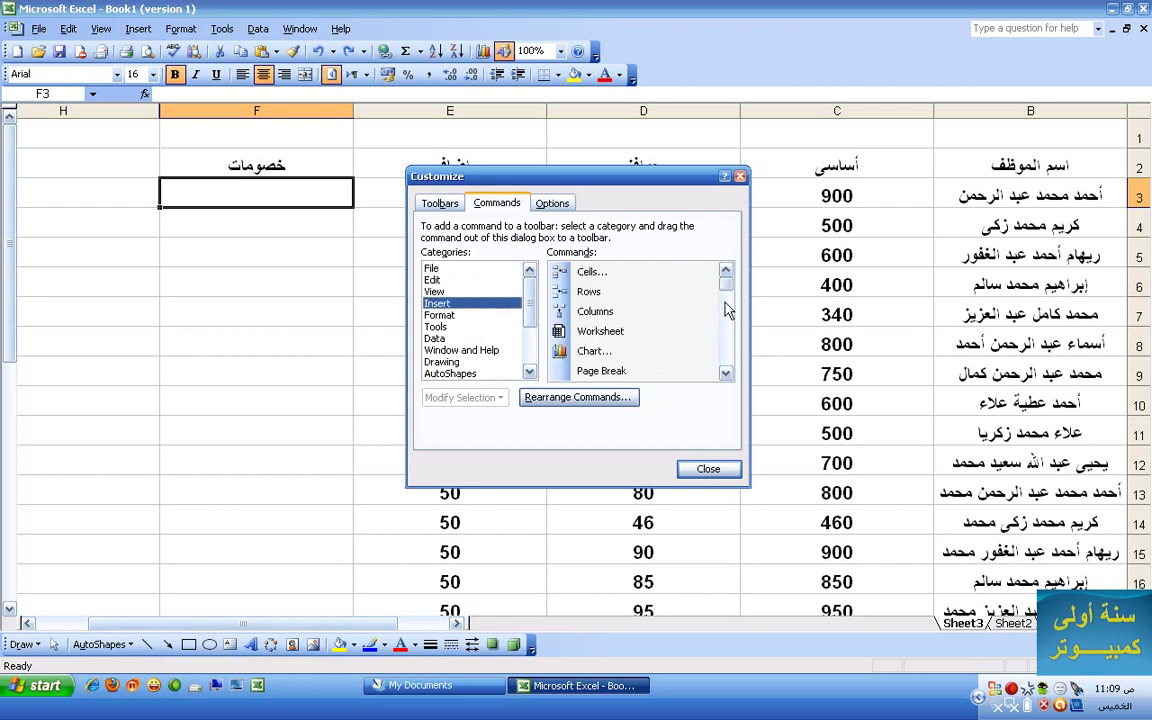
left_click_drag(728, 293, 724, 371)
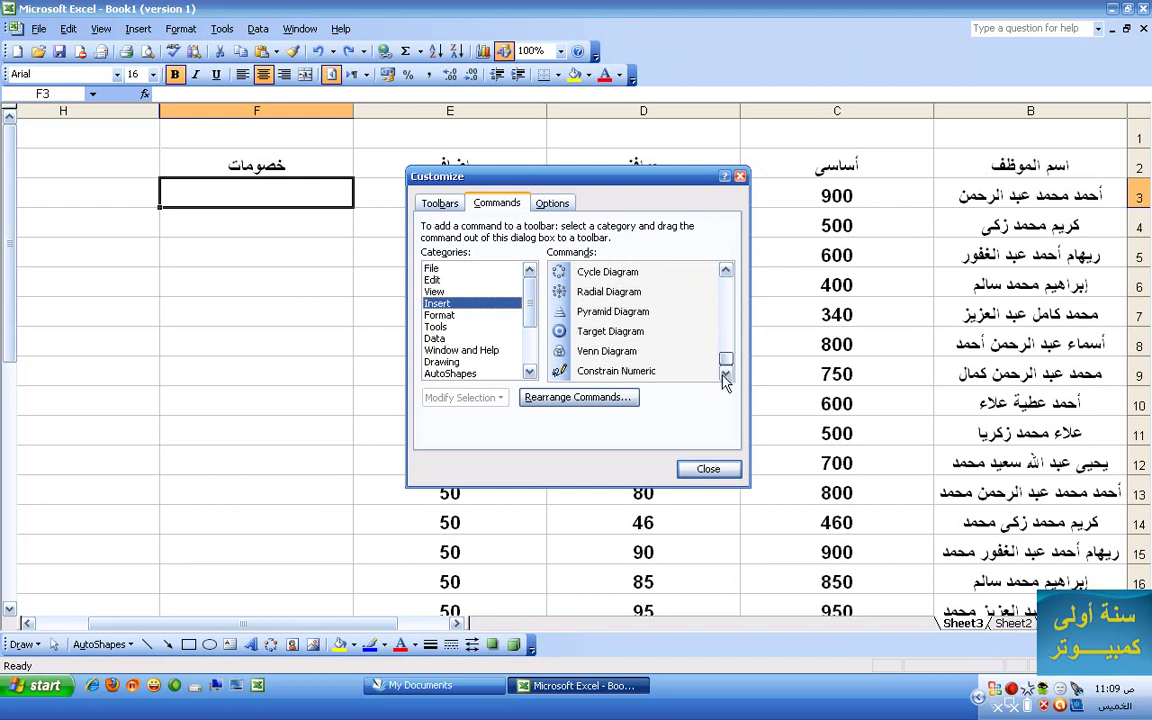
left_click(436, 326)
left_click(478, 316)
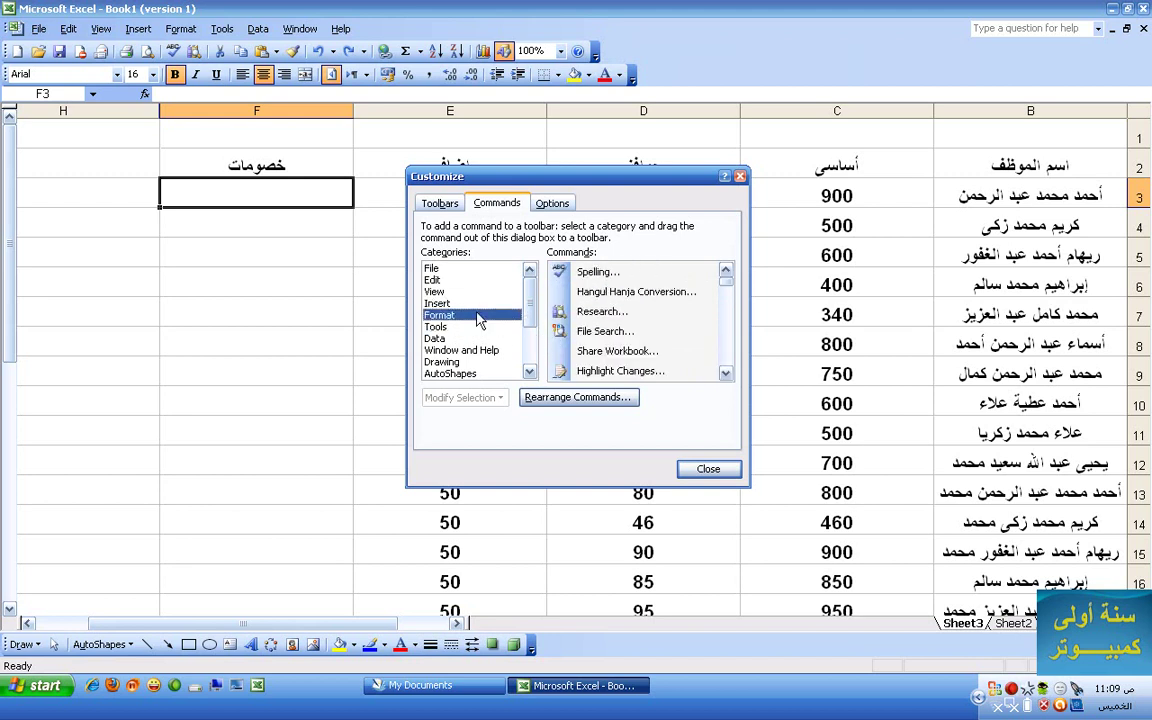
left_click_drag(725, 282, 726, 371)
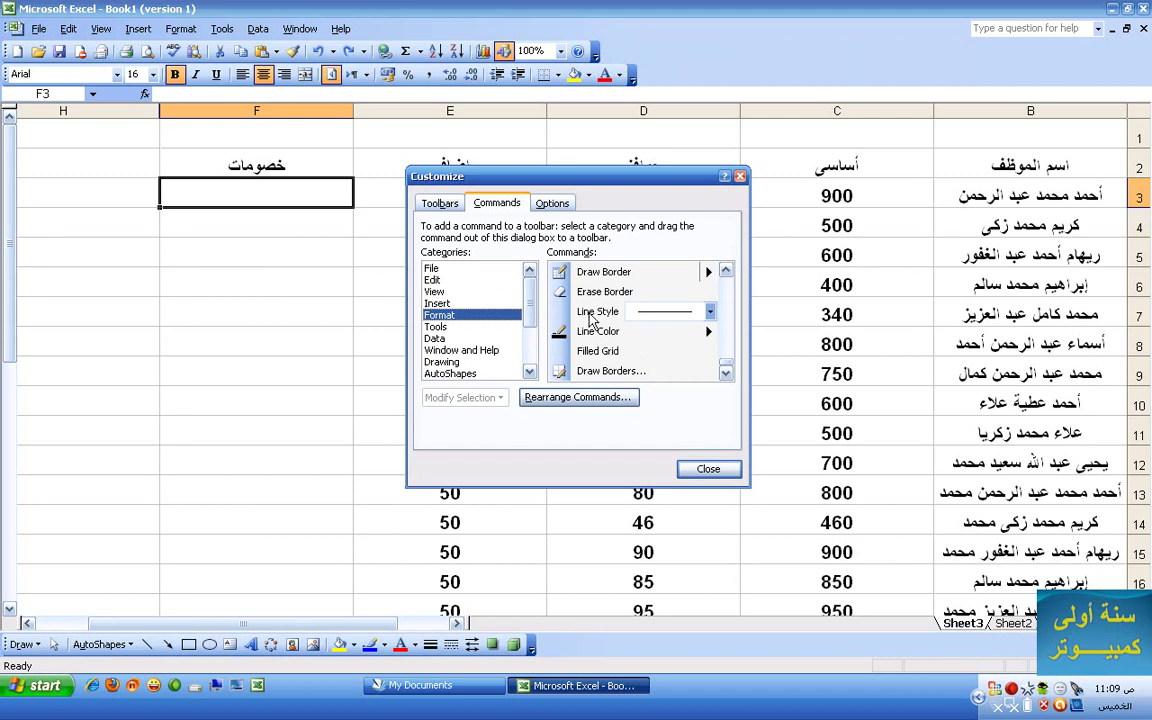
left_click(445, 303)
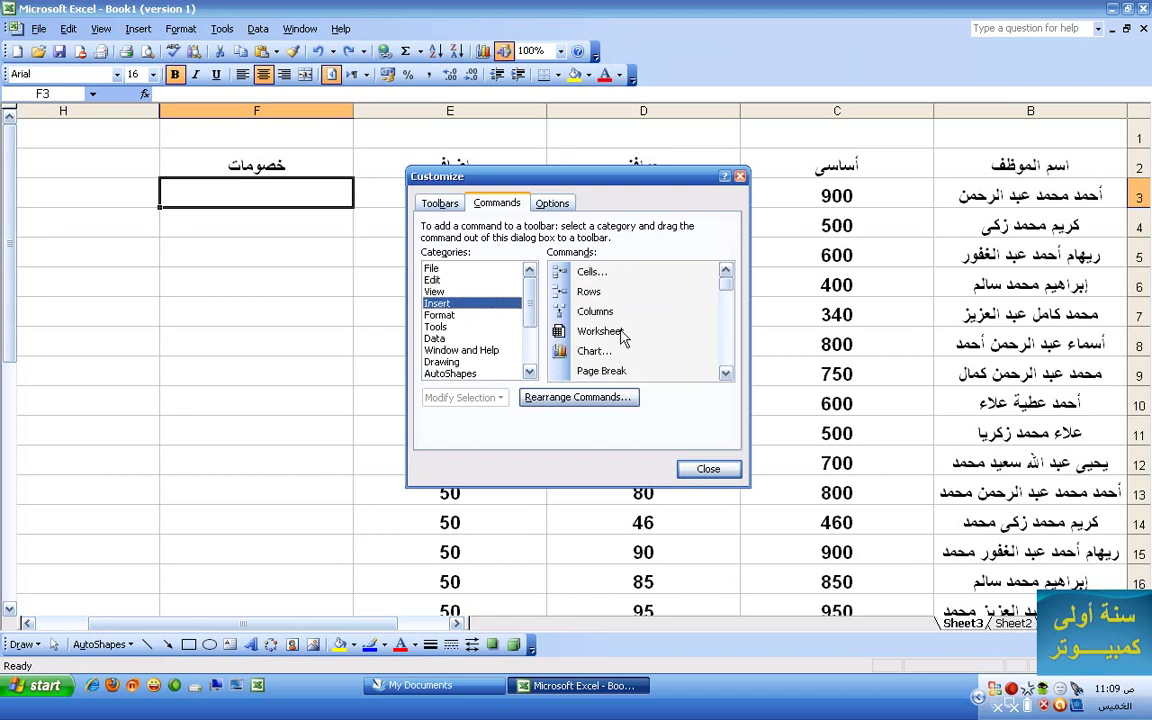
left_click_drag(723, 292, 725, 369)
left_click(605, 370)
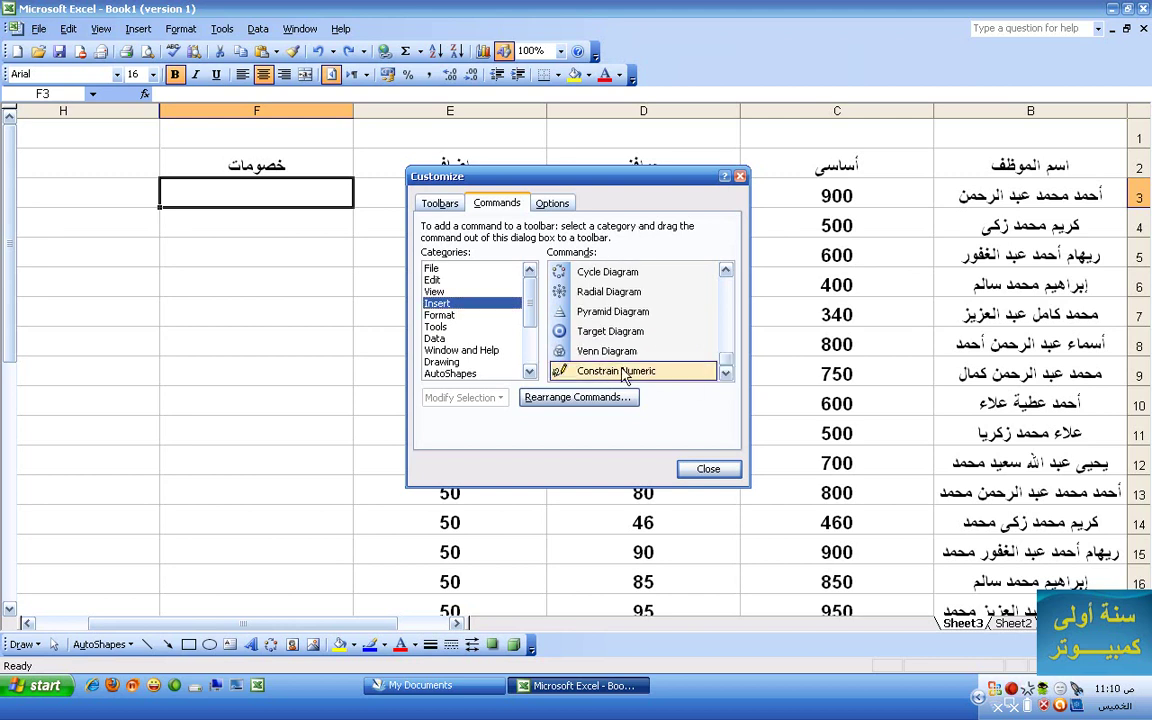
left_click_drag(583, 375, 603, 75)
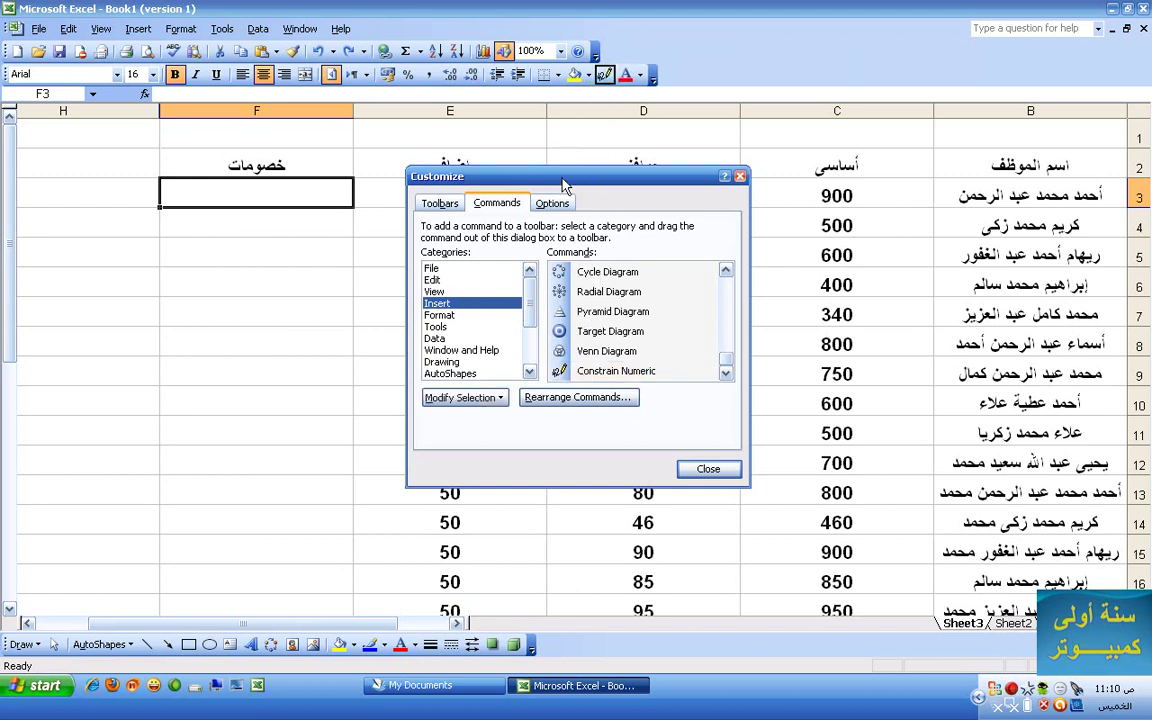
left_click_drag(560, 291, 610, 78)
left_click_drag(726, 366, 726, 278)
left_click_drag(598, 273, 645, 76)
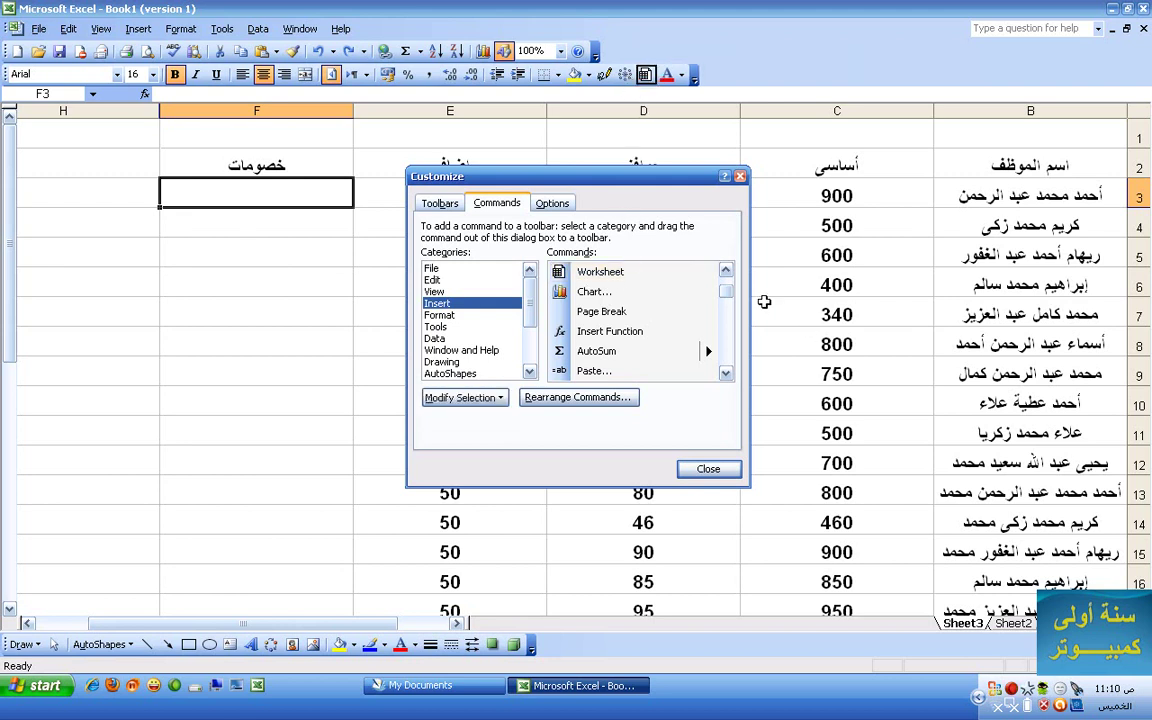
left_click(440, 315)
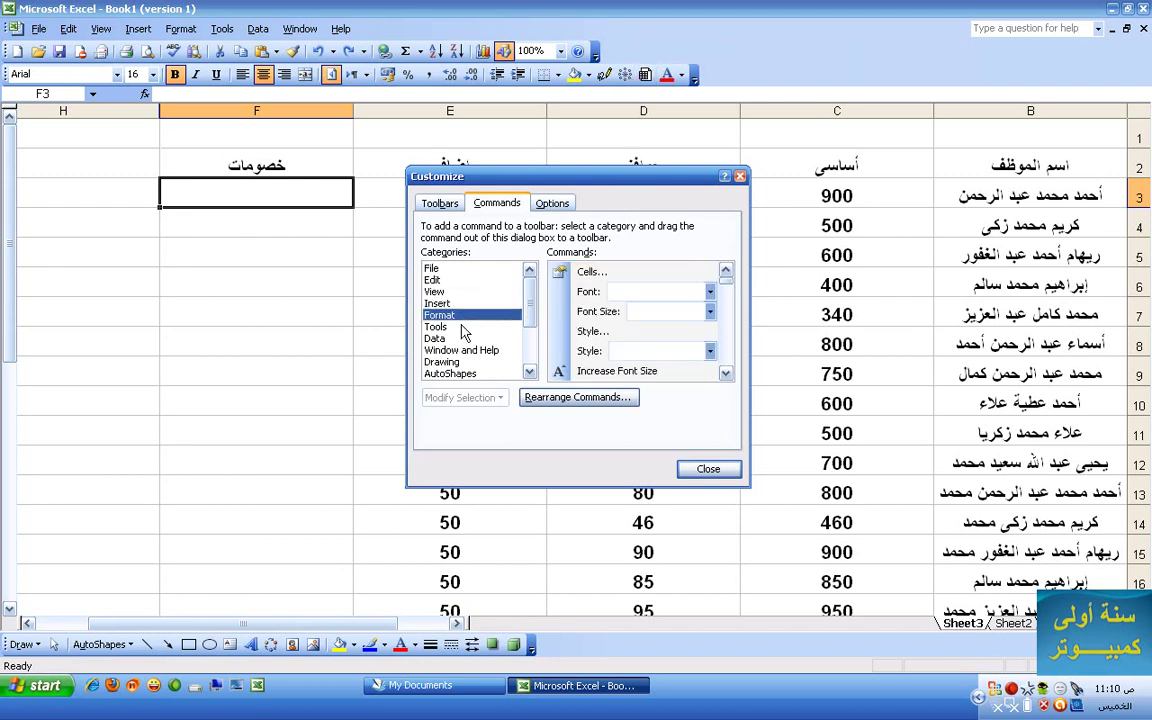
left_click(440, 327)
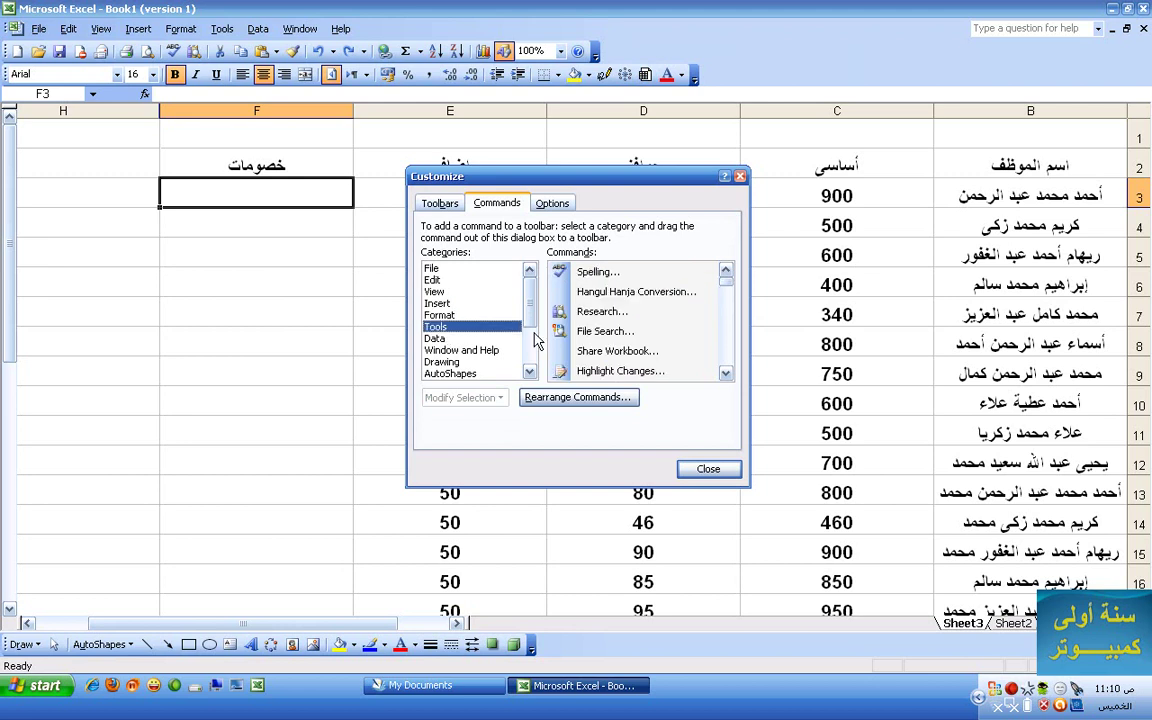
left_click_drag(638, 370, 662, 76)
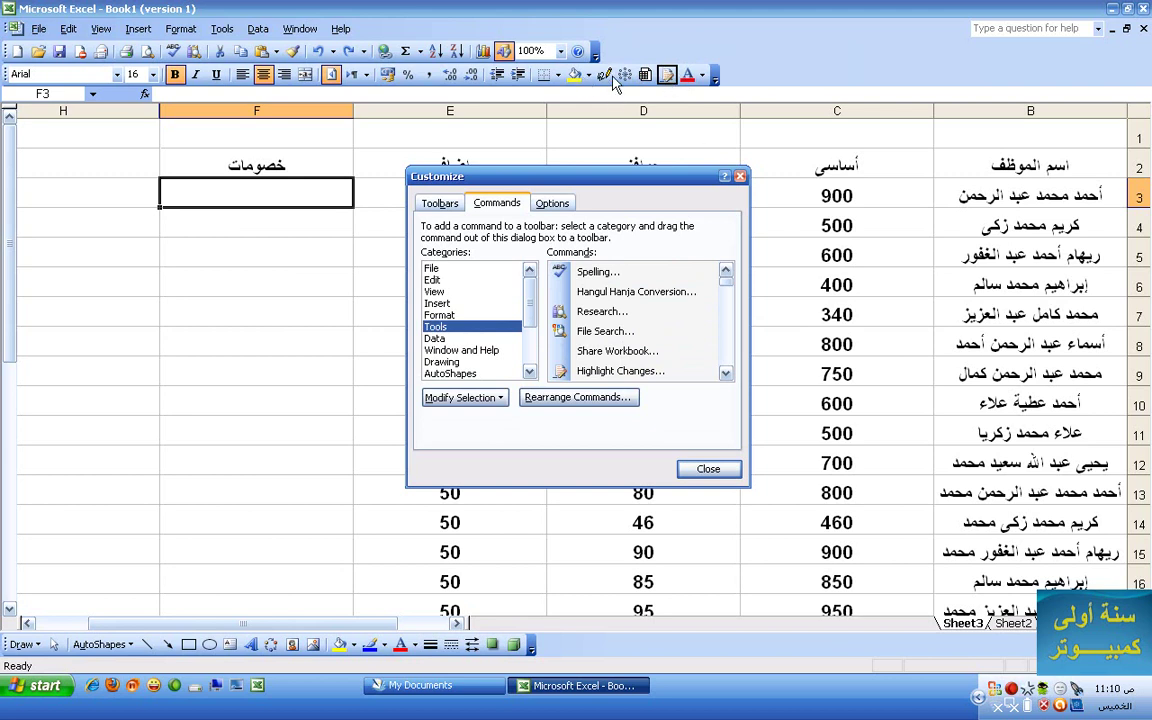
left_click_drag(666, 75, 605, 252)
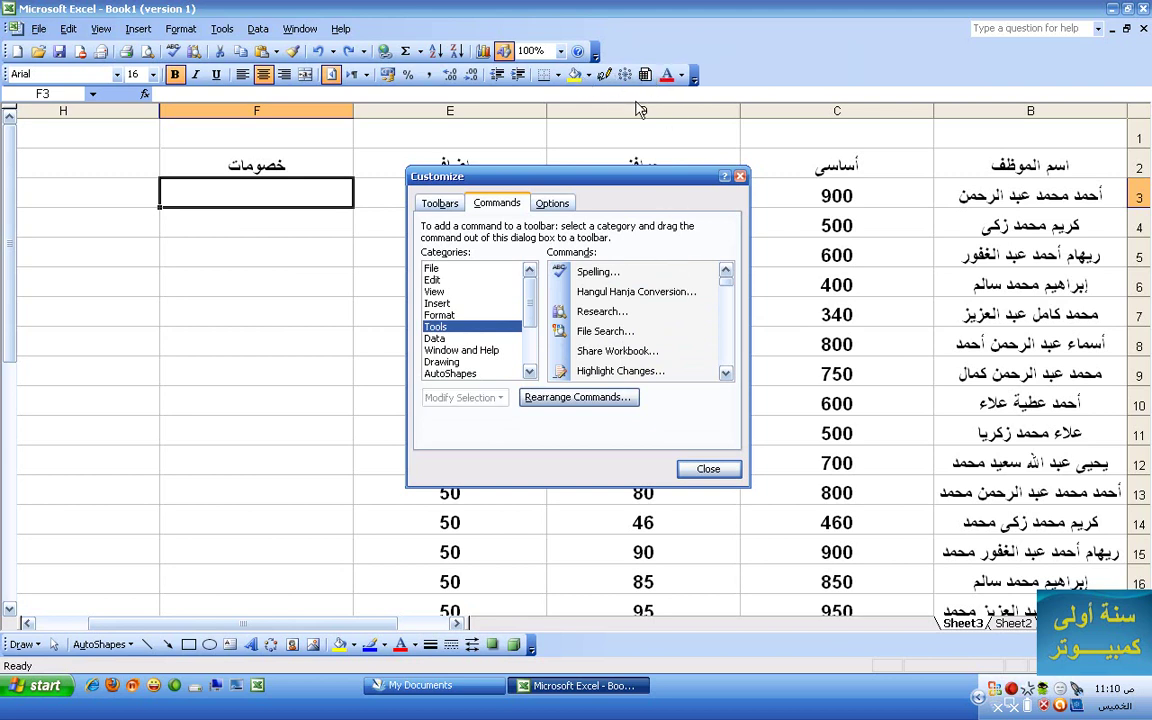
left_click_drag(627, 75, 550, 258)
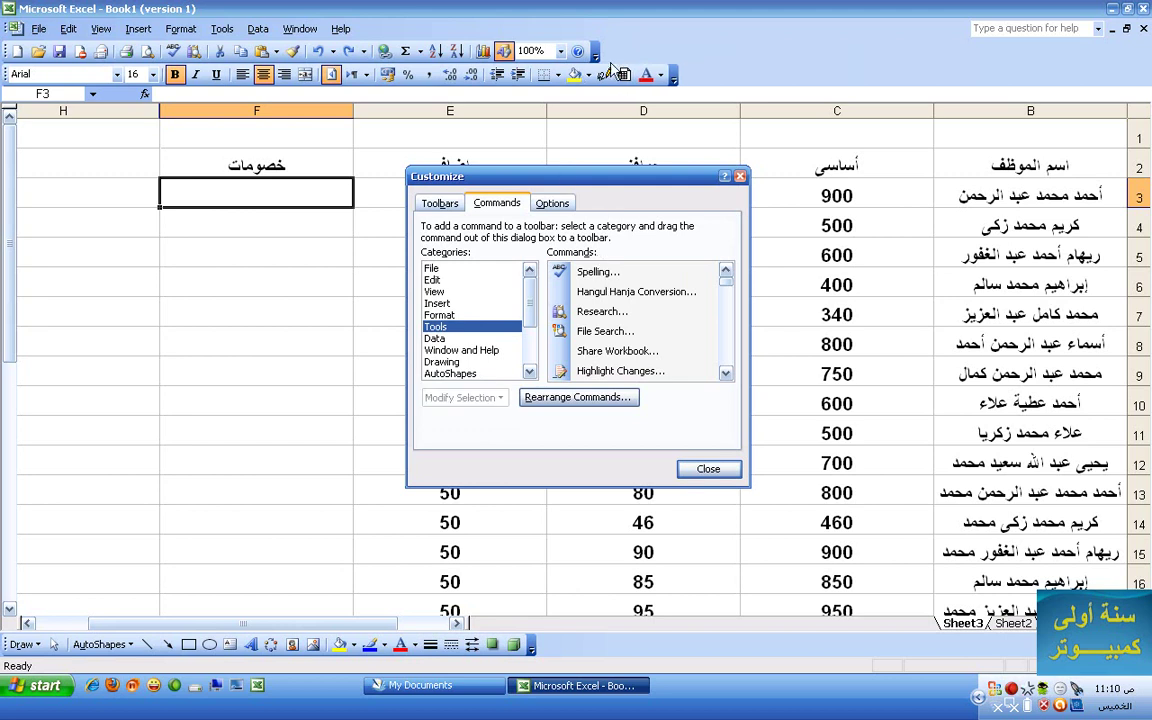
left_click_drag(612, 78, 614, 245)
left_click_drag(603, 74, 603, 342)
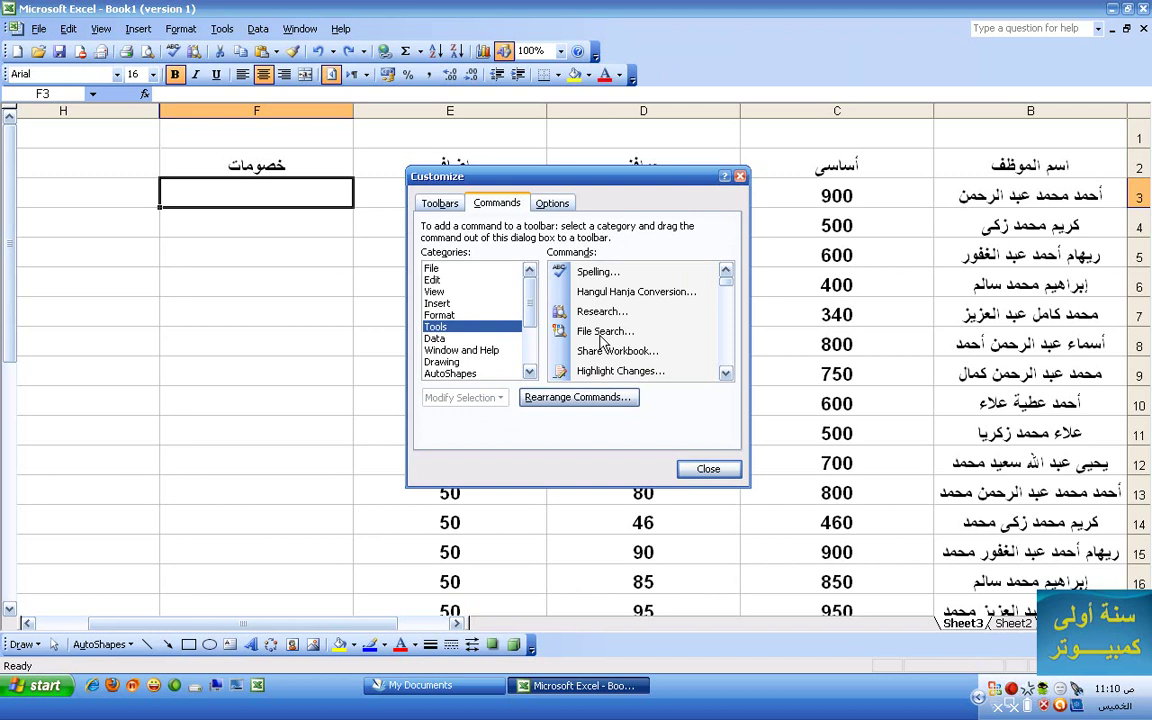
left_click_drag(530, 295, 531, 368)
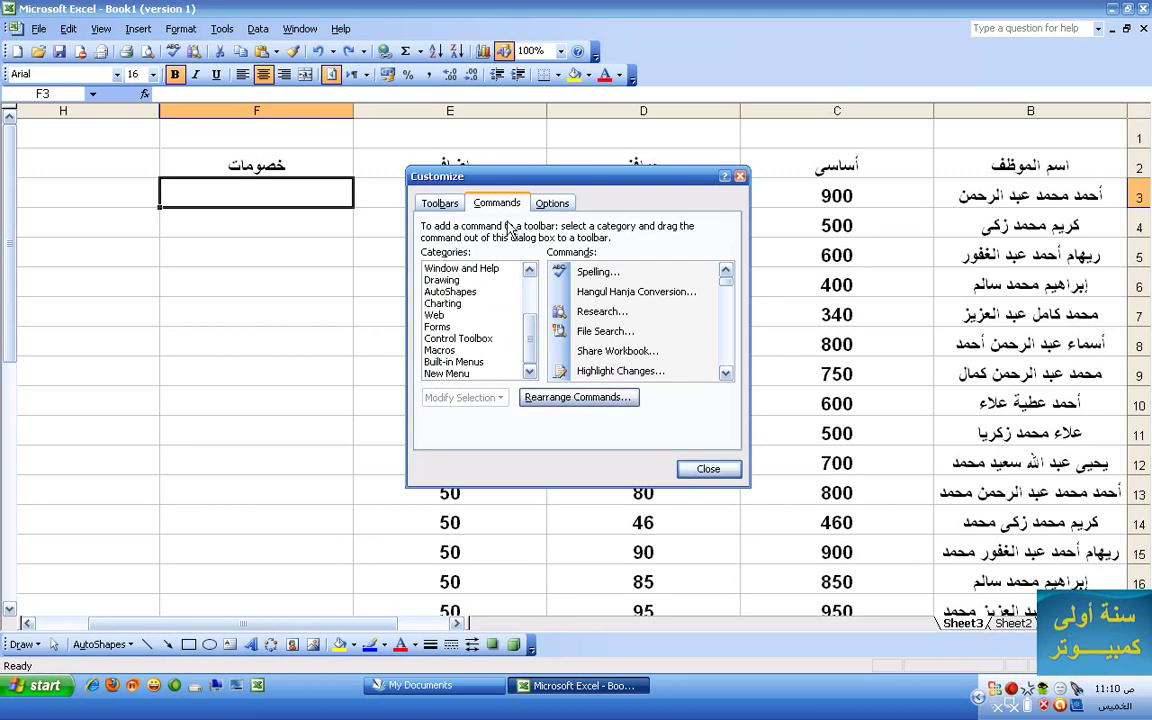
- Browse the Customize dialog's Toolbars, Commands and Options tabs in turn
left_click(438, 204)
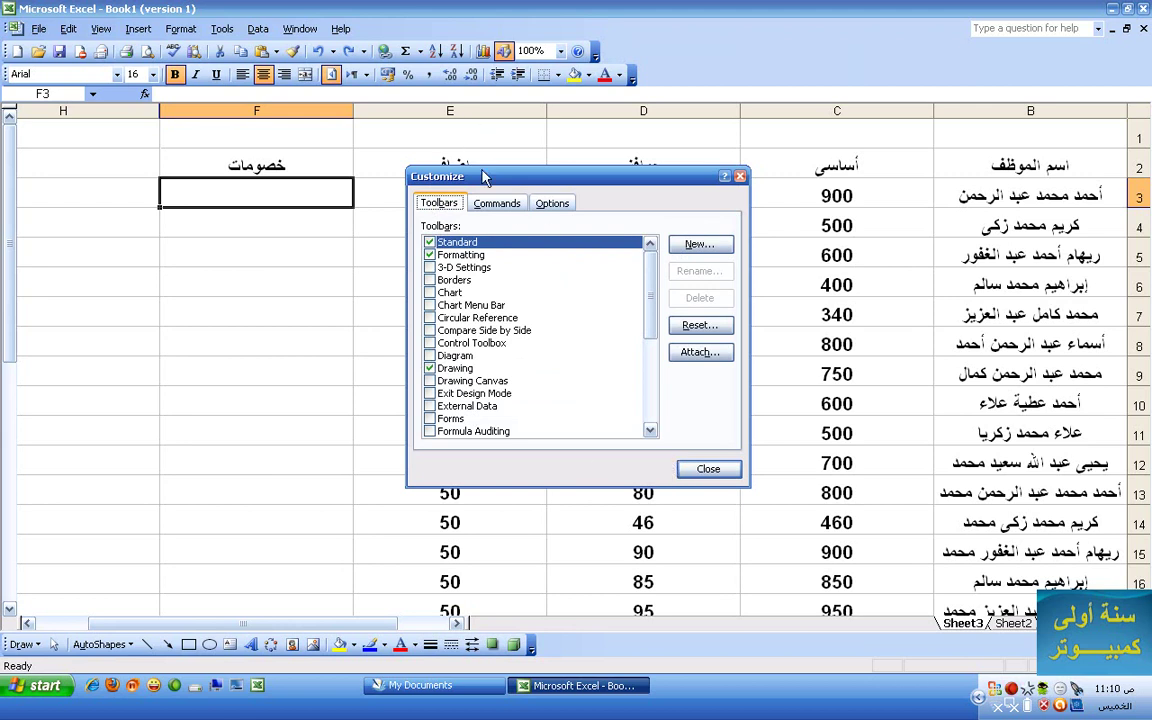
left_click(510, 205)
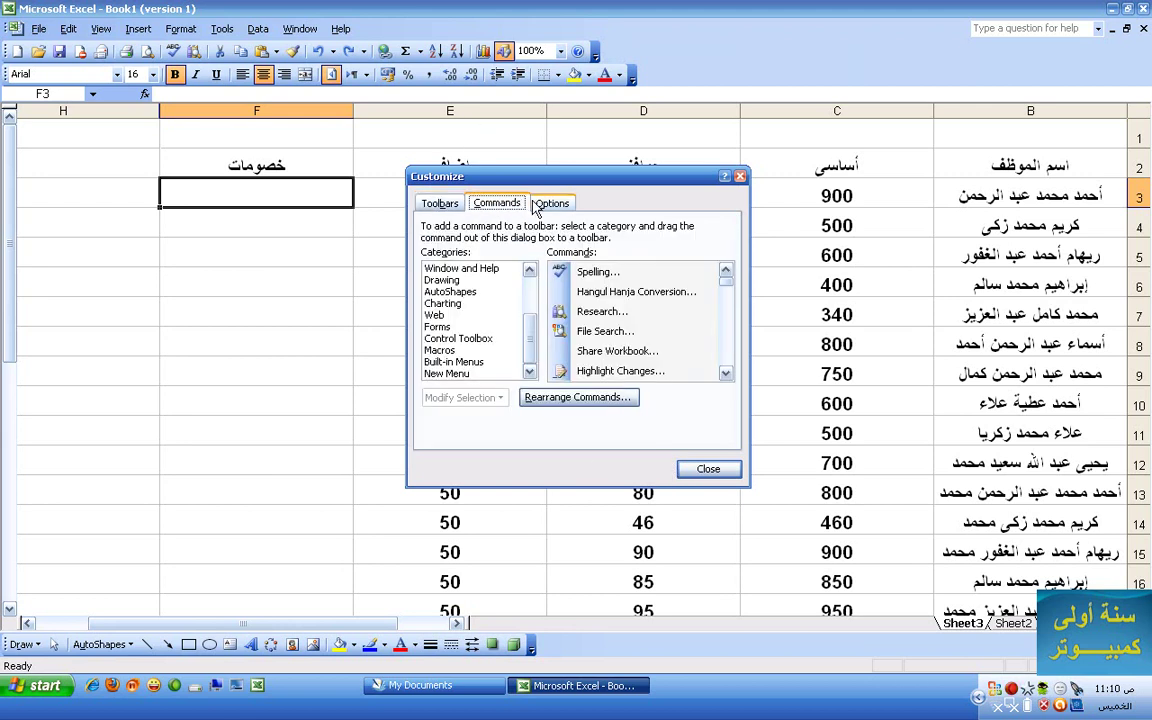
left_click(545, 206)
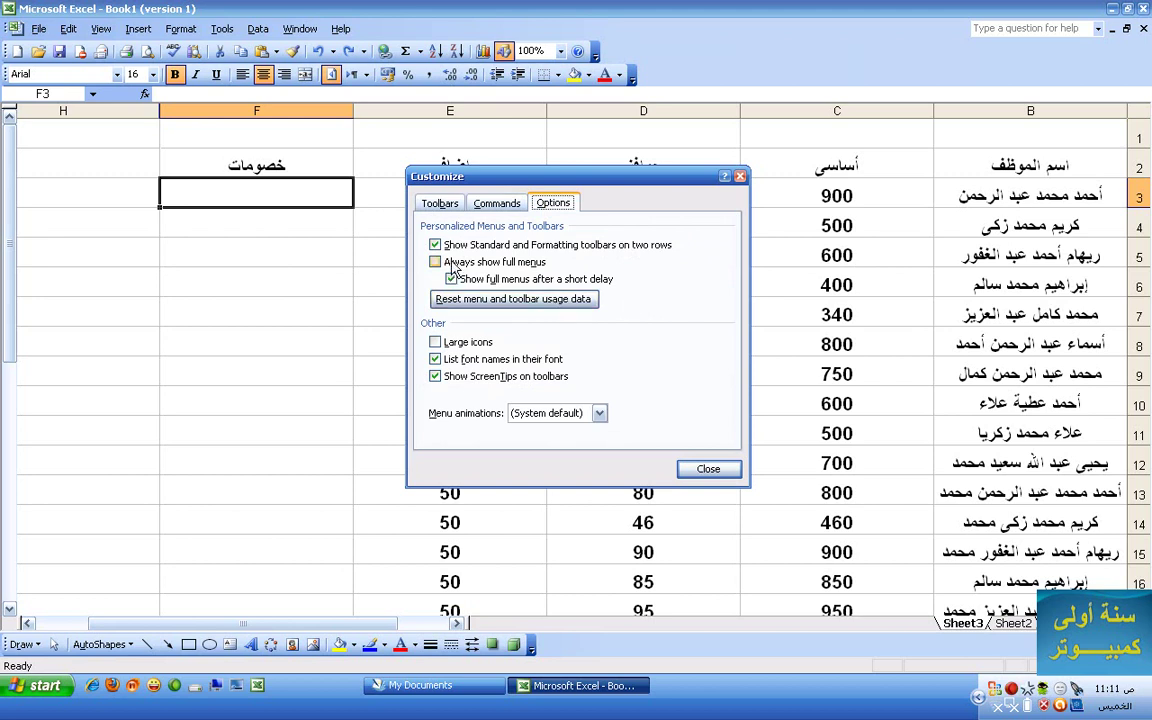
- Close Customize and open a menu to see its shortened command list
left_click(700, 469)
left_click(180, 28)
mouse_move(138, 28)
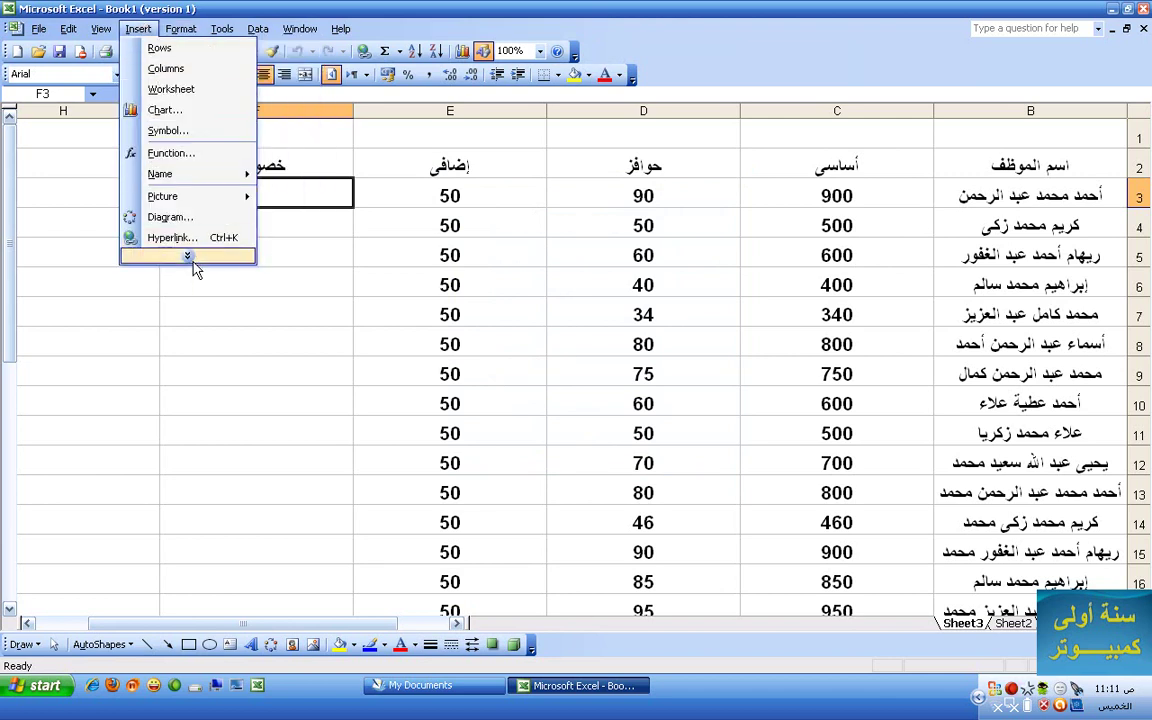
mouse_move(190, 256)
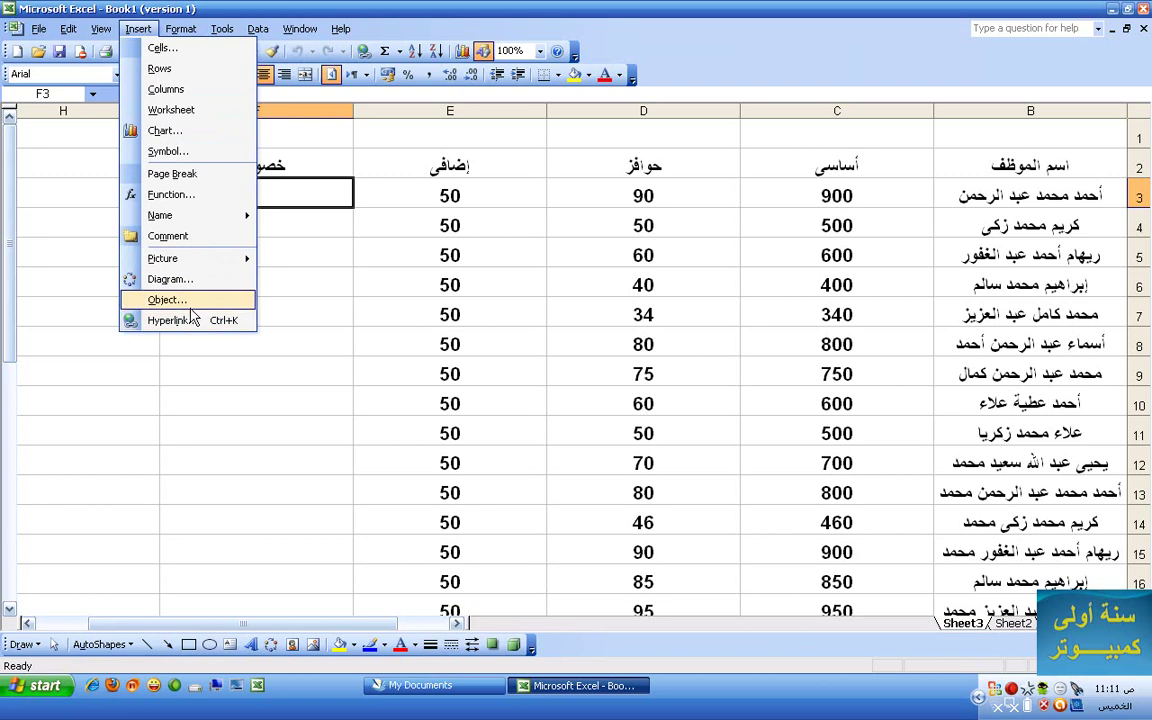
- Turn on 'Always show full menus' in the Customize Options tab
right_click(703, 72)
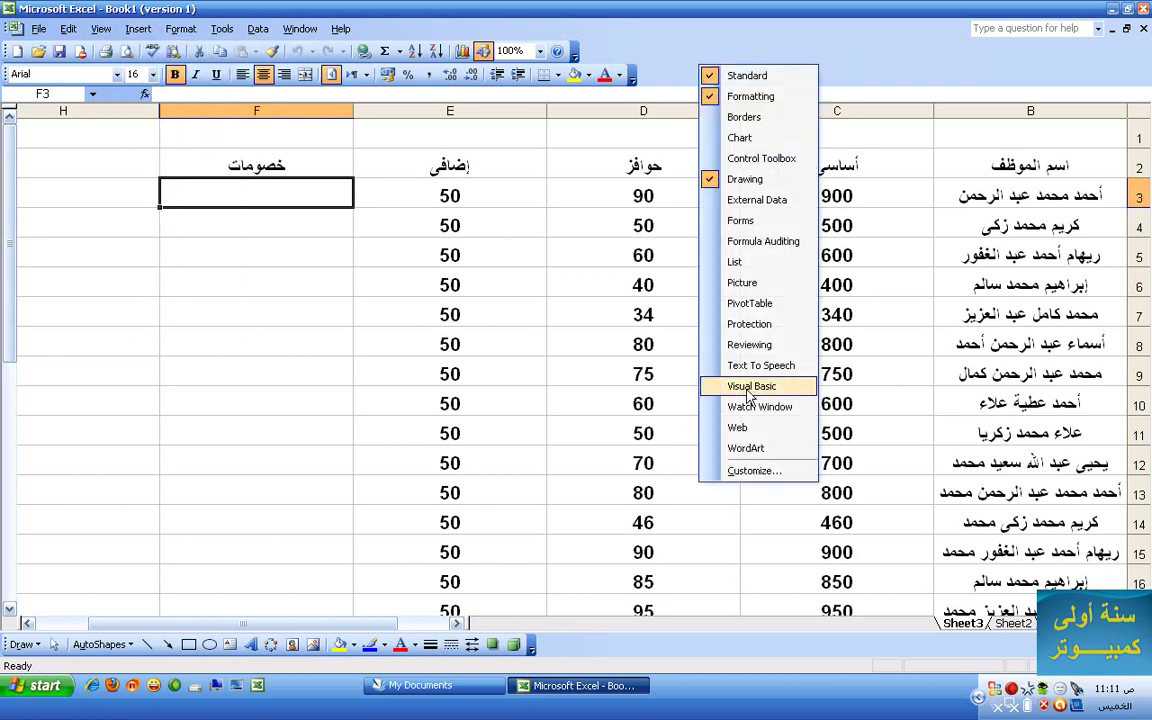
left_click(748, 470)
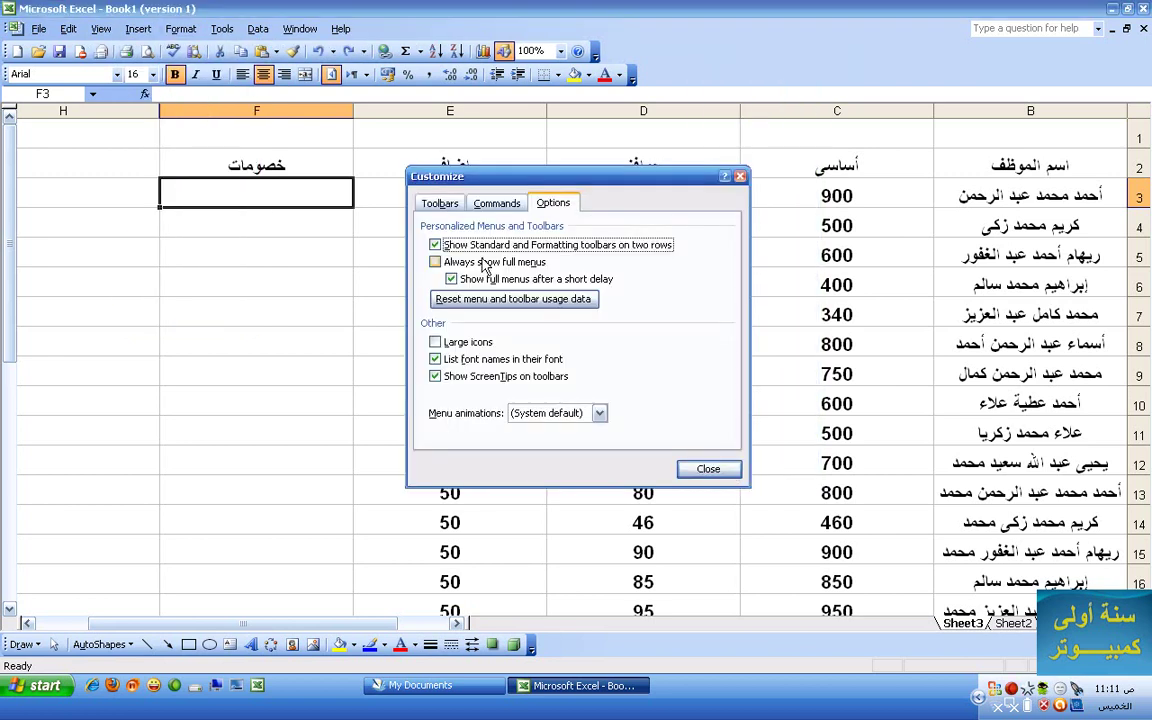
left_click(478, 261)
left_click(708, 470)
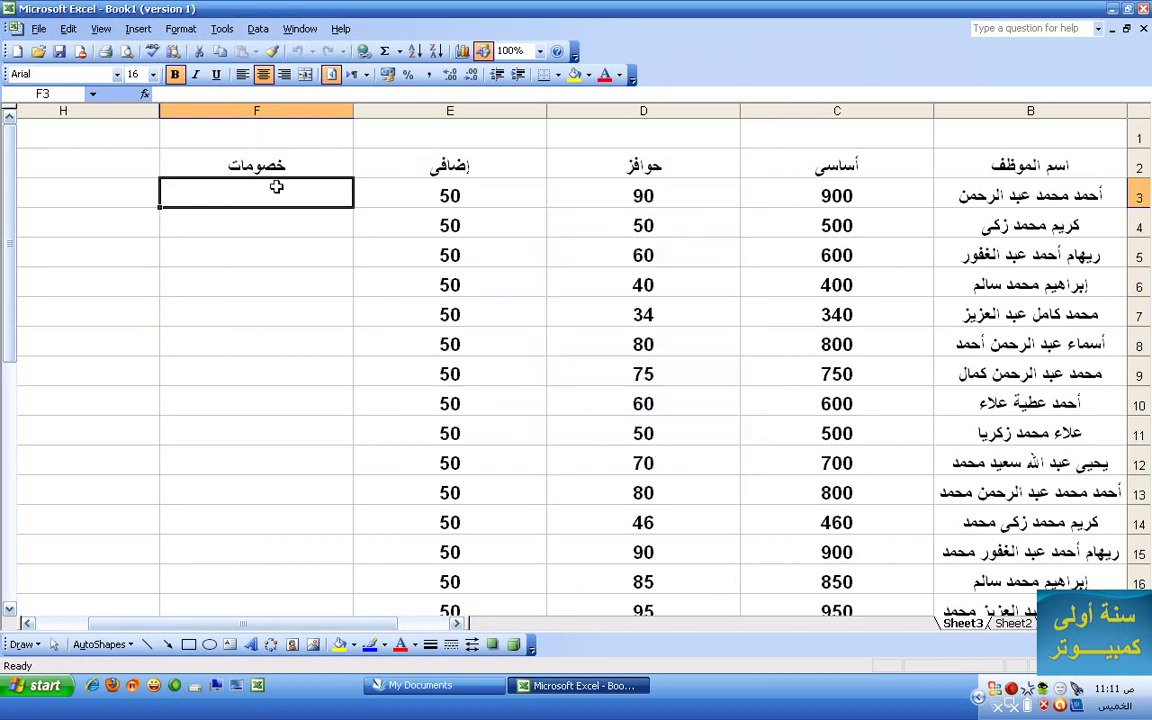
- Check that a menu now shows all commands, then reopen the Customize dialog
left_click(180, 29)
mouse_move(120, 33)
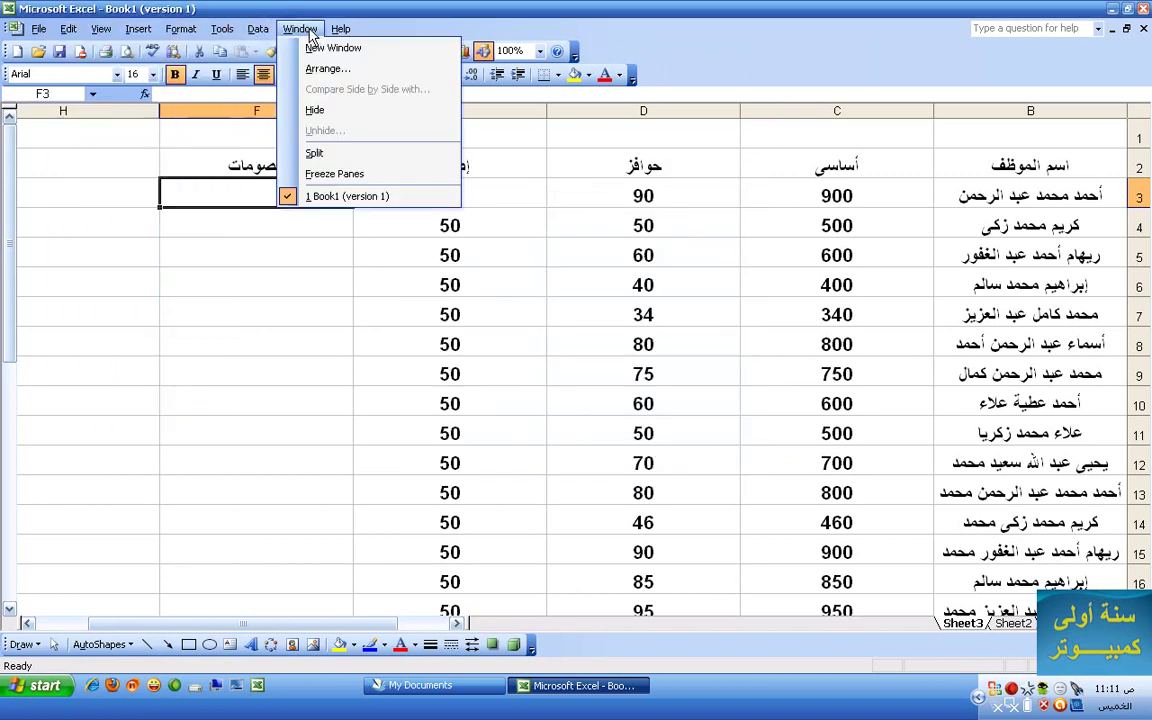
right_click(697, 85)
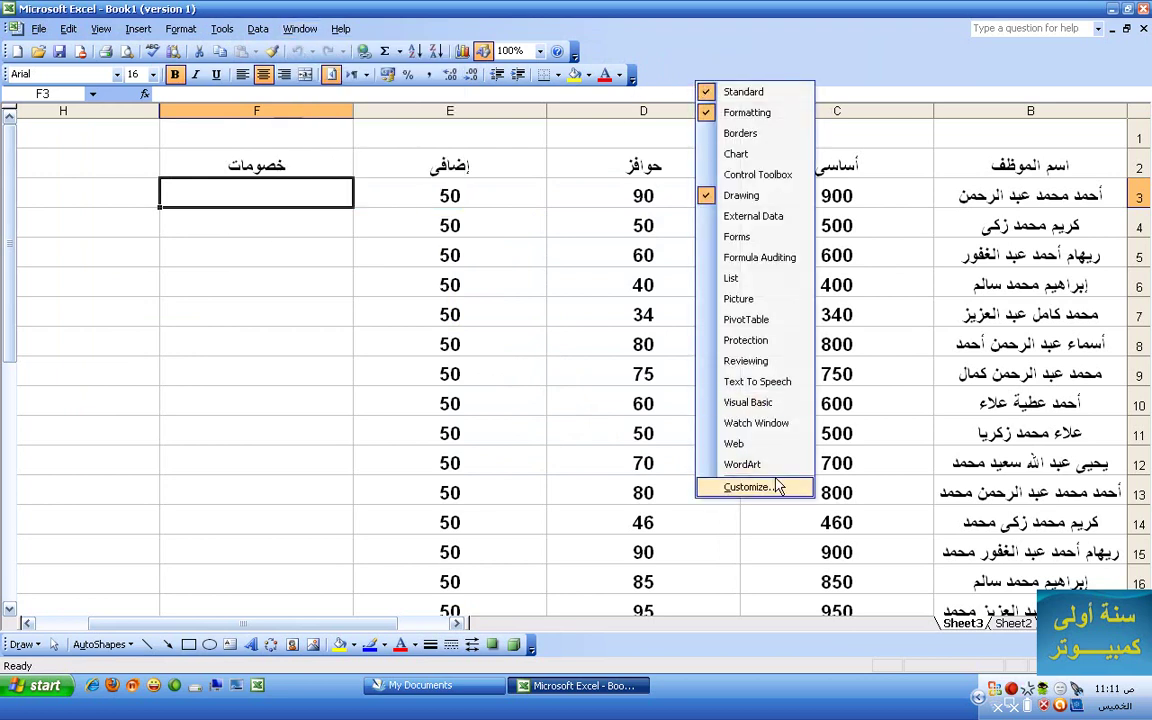
left_click(715, 487)
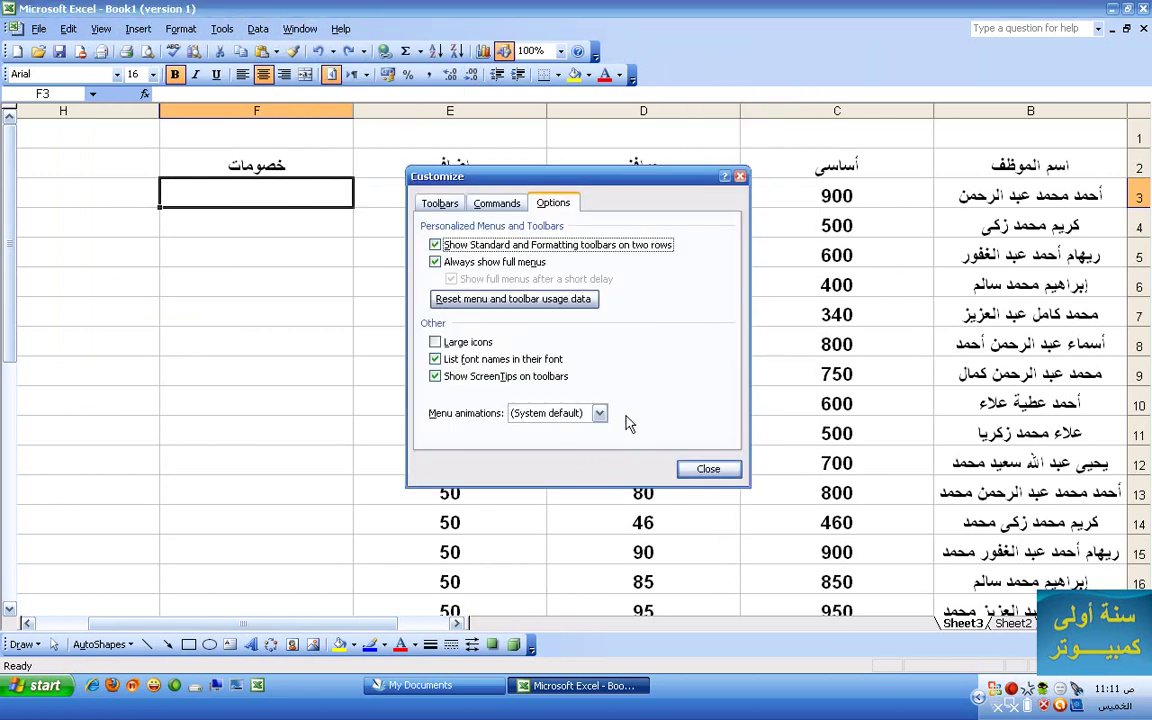
- Reset the menu and toolbar usage data, cancelling a second reset prompt
left_click(560, 303)
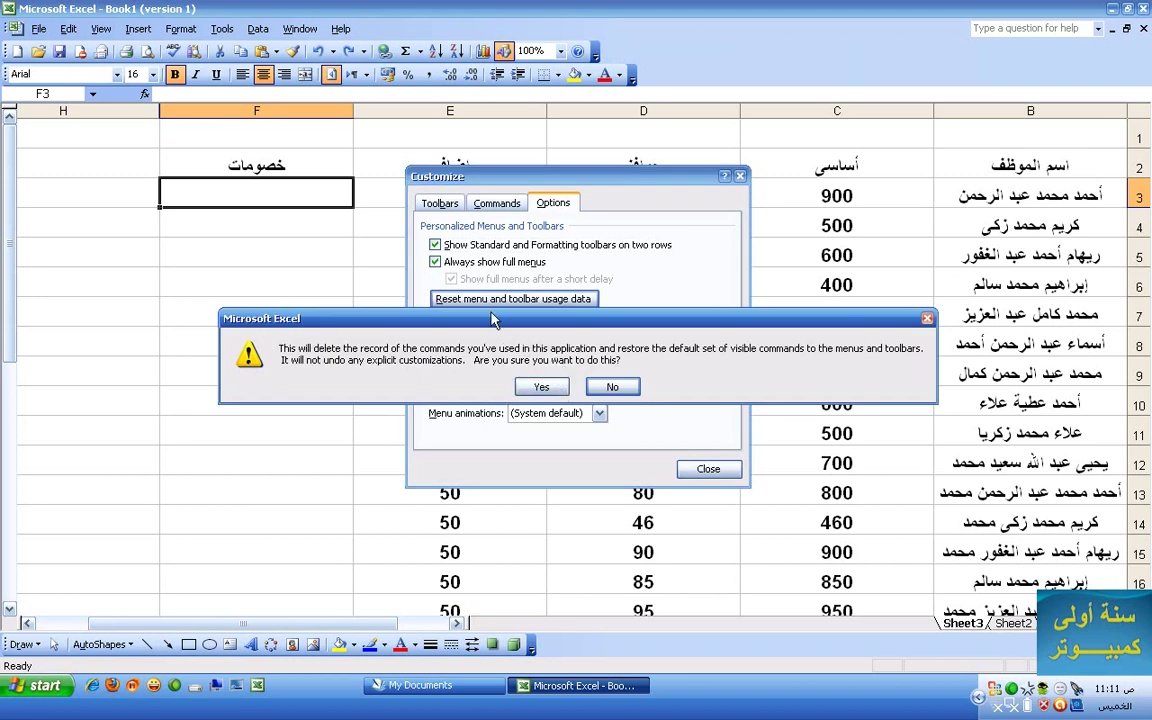
left_click(545, 387)
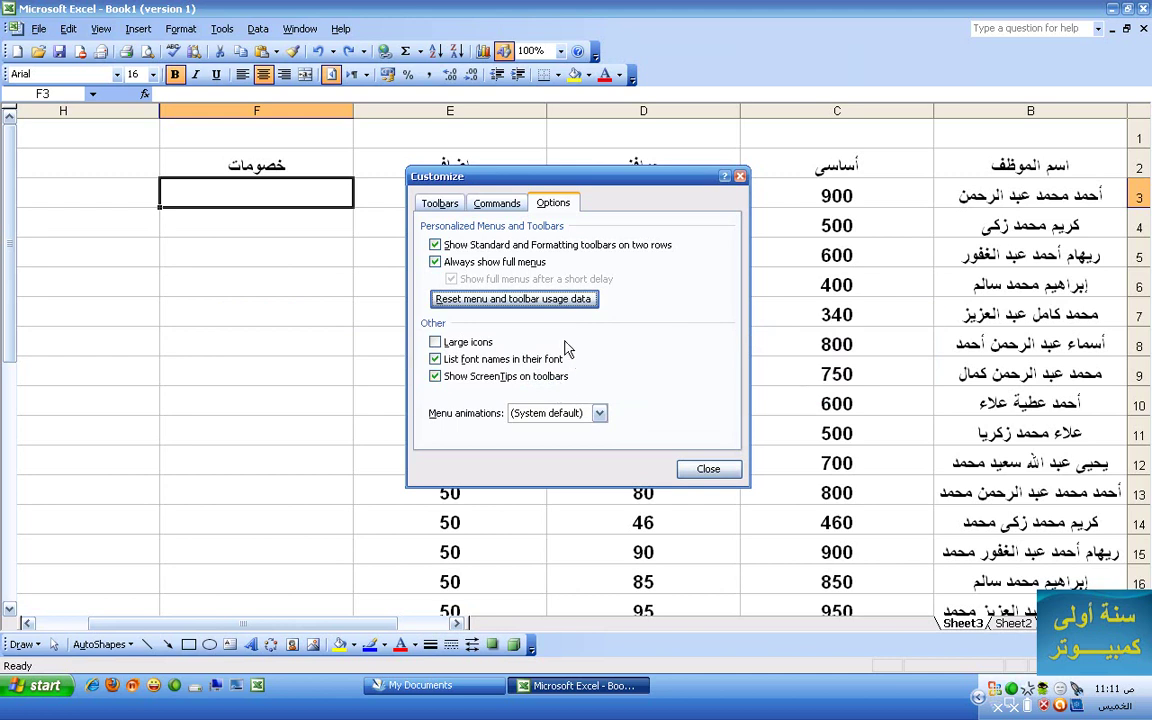
left_click(553, 302)
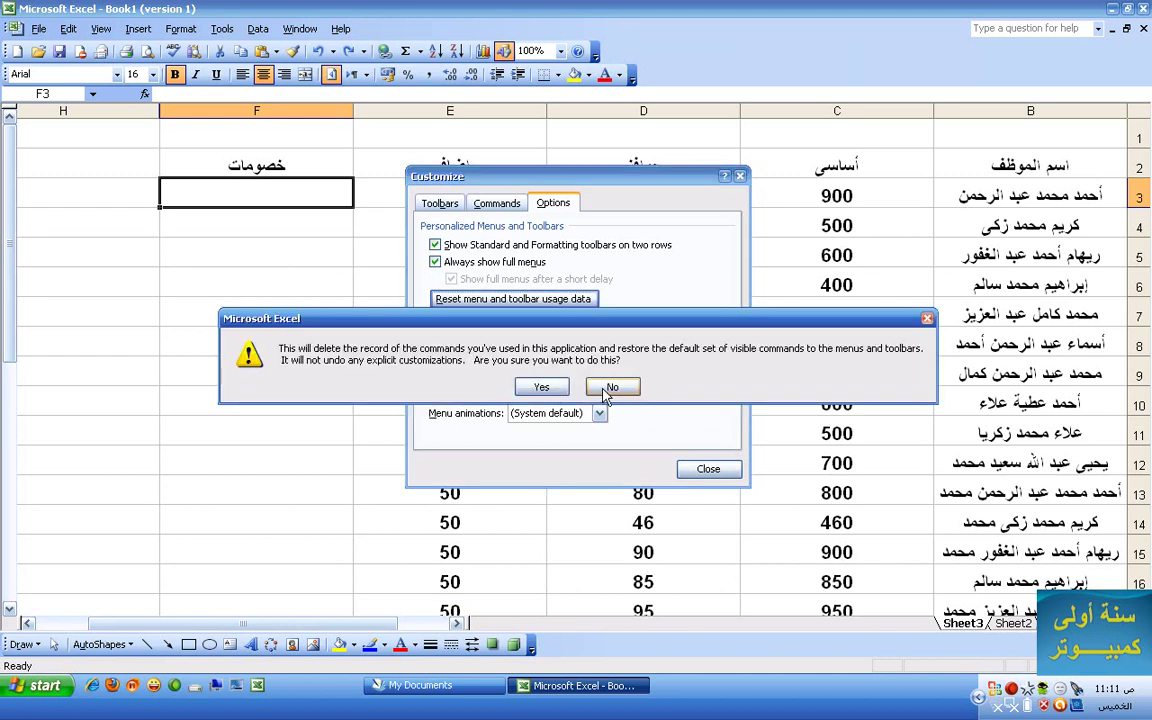
left_click(606, 388)
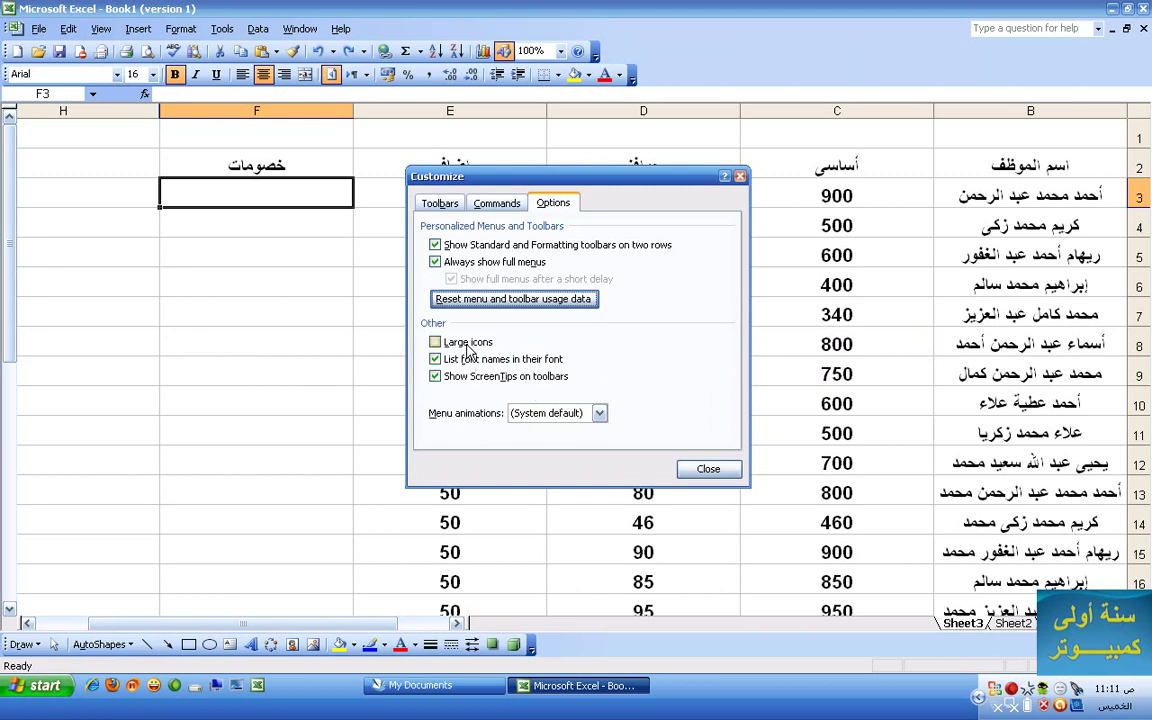
- Enable Large icons, view the enlarged toolbars, and reopen the Customize options
left_click(435, 342)
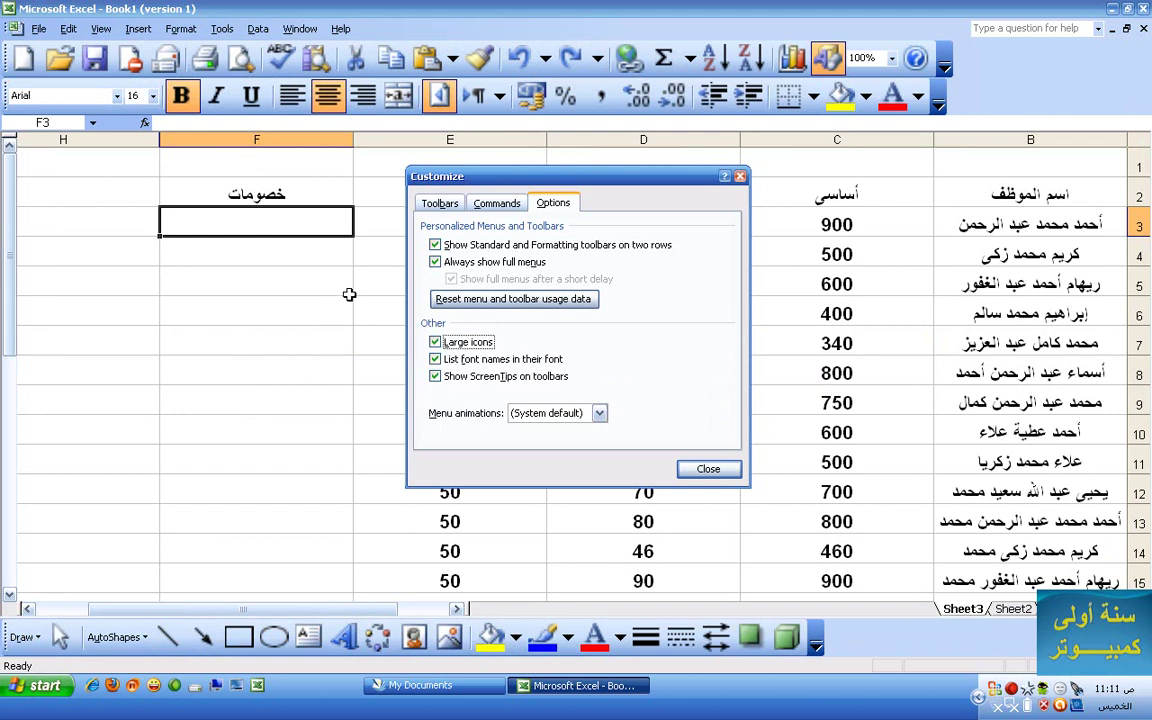
left_click(695, 468)
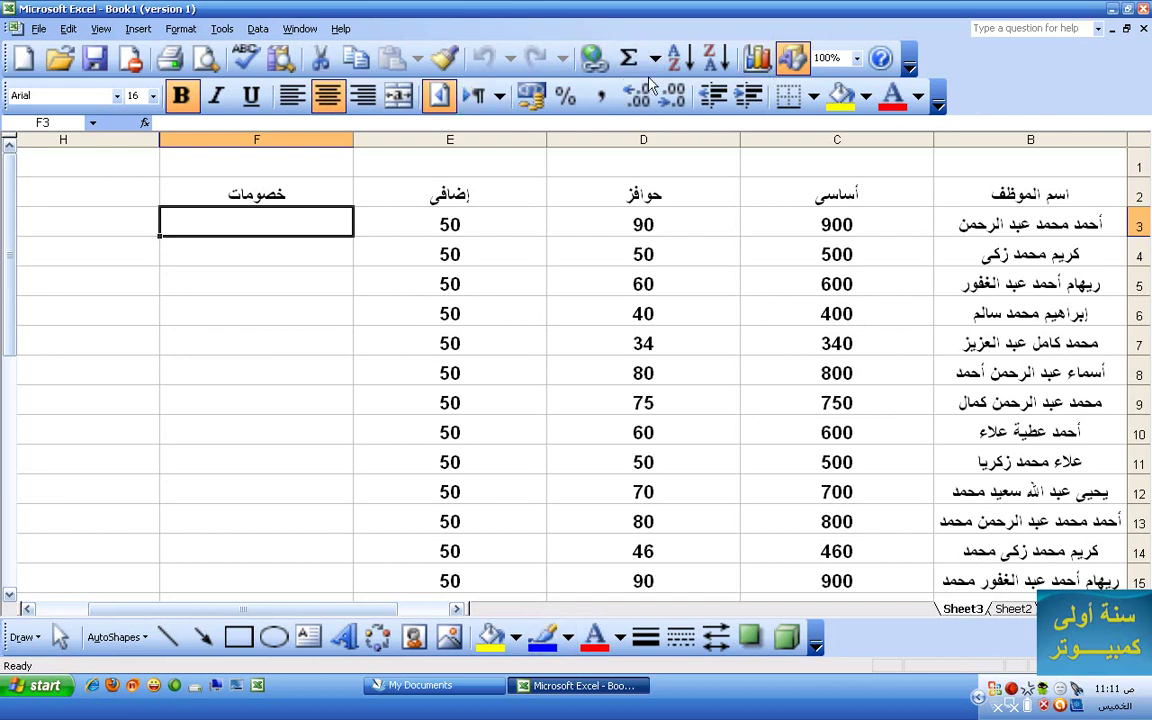
right_click(1020, 62)
left_click(1077, 472)
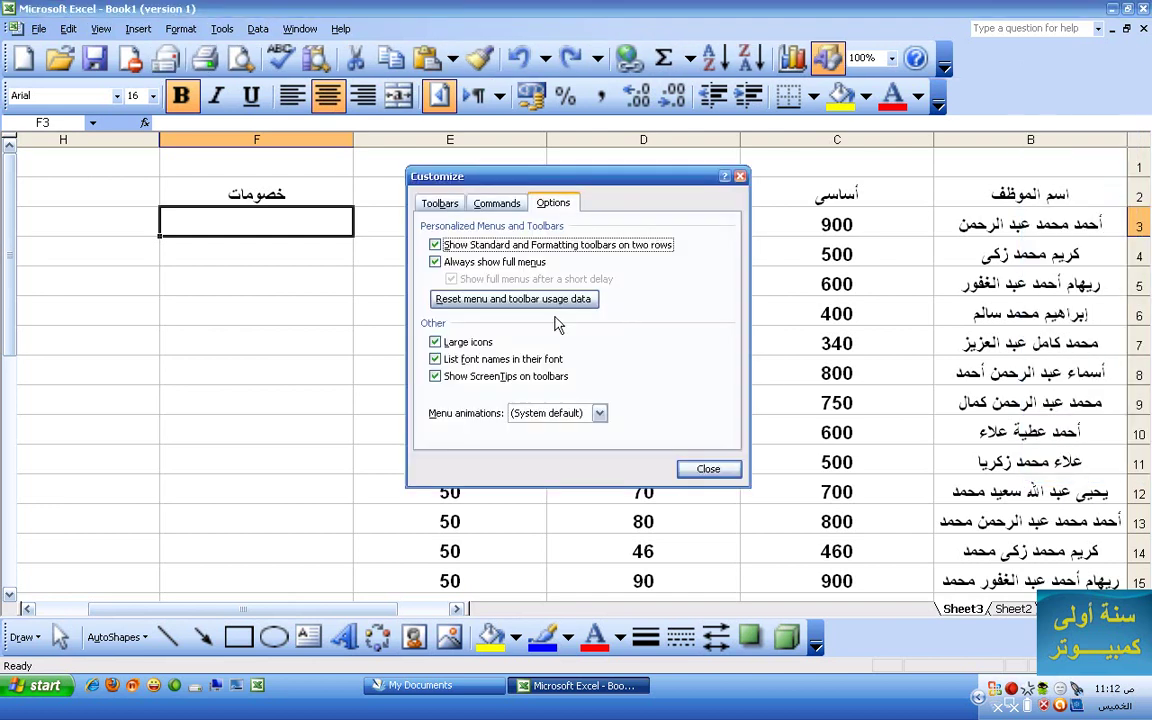
- Turn off 'Large icons' in Customize, then close Excel from its taskbar button, choosing No to saving
left_click(488, 344)
left_click(700, 468)
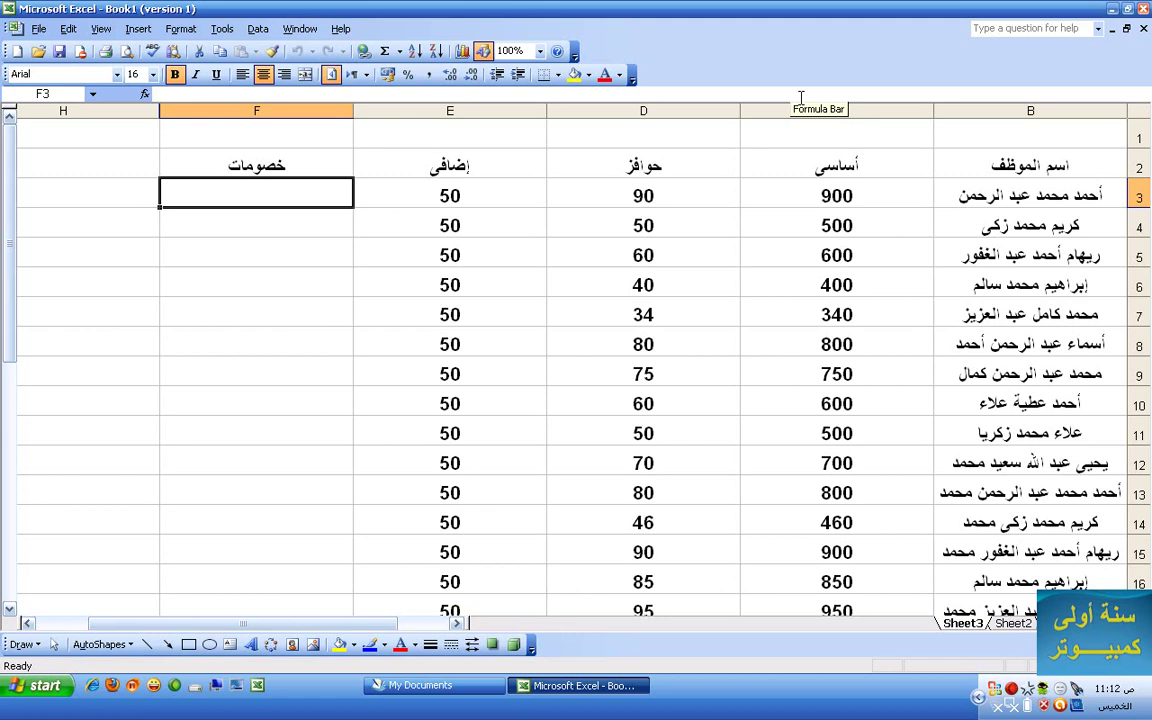
right_click(625, 682)
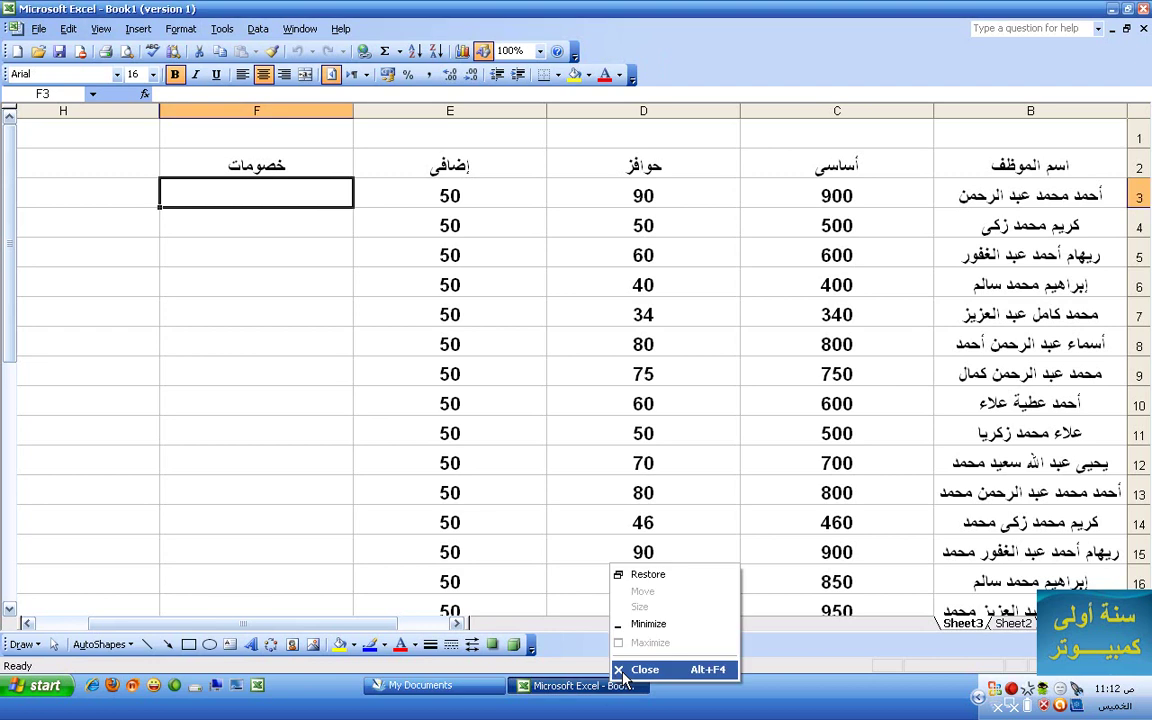
left_click(626, 670)
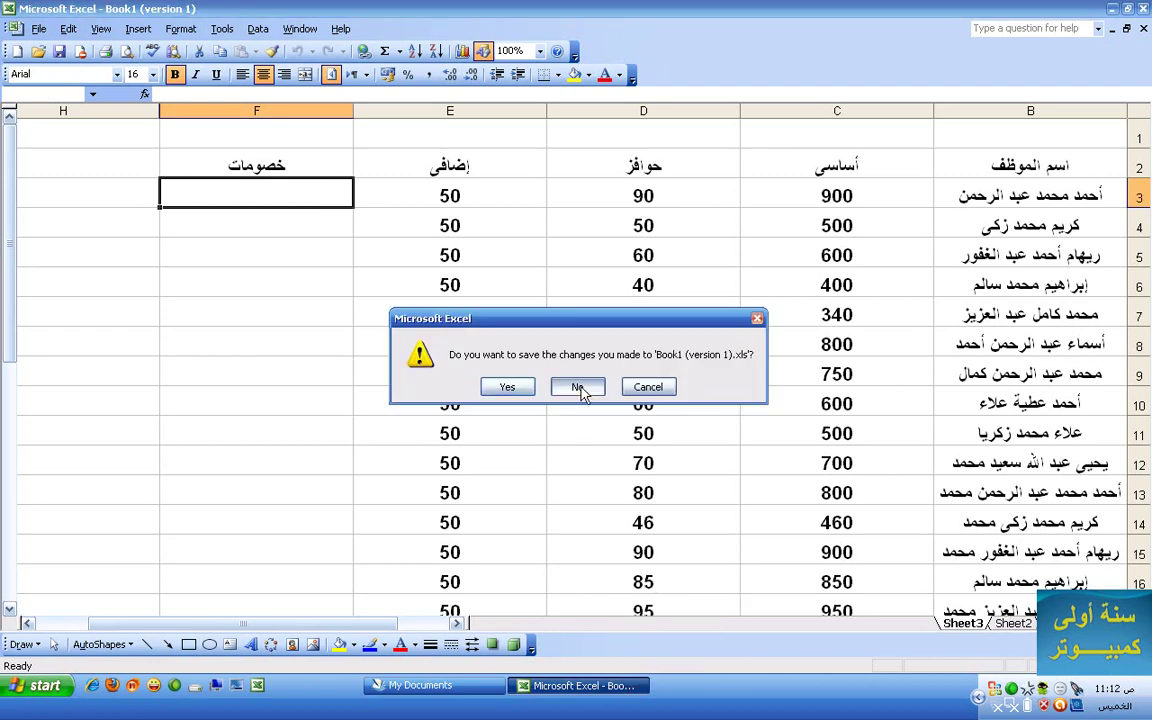
left_click(578, 387)
left_click(560, 430)
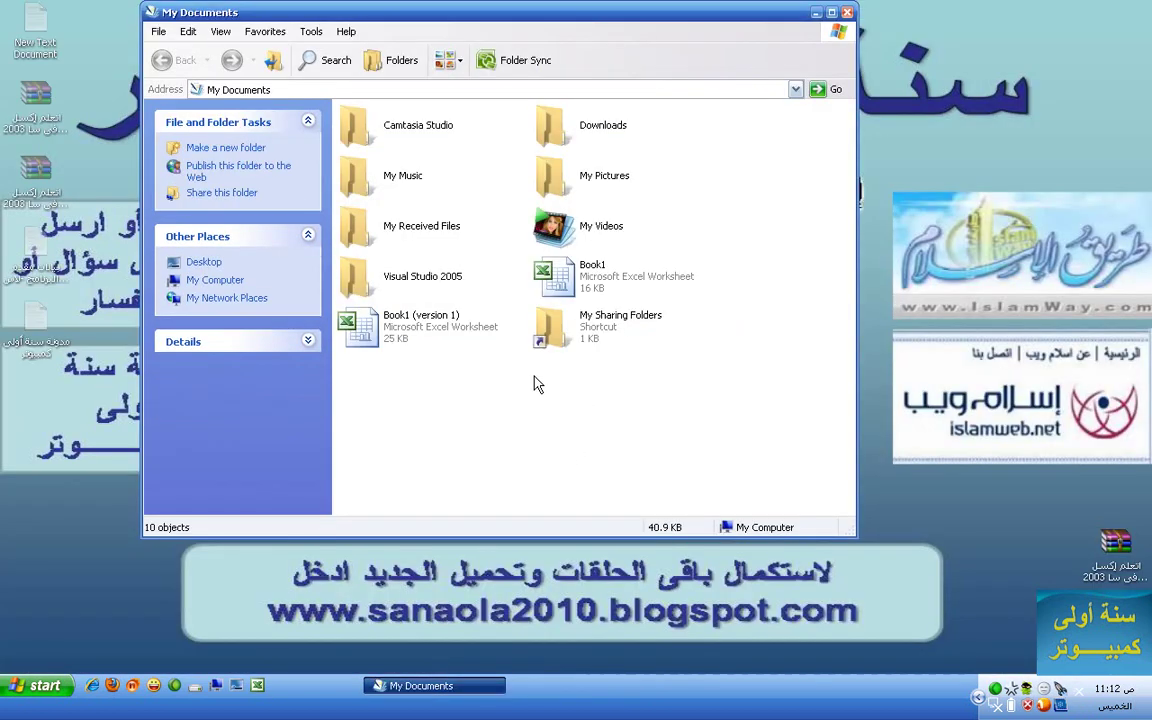
- Delete the Book1 and Book1 (version 1) workbooks from My Documents, then close the folder
left_click(555, 272)
left_click(428, 335, "ctrl")
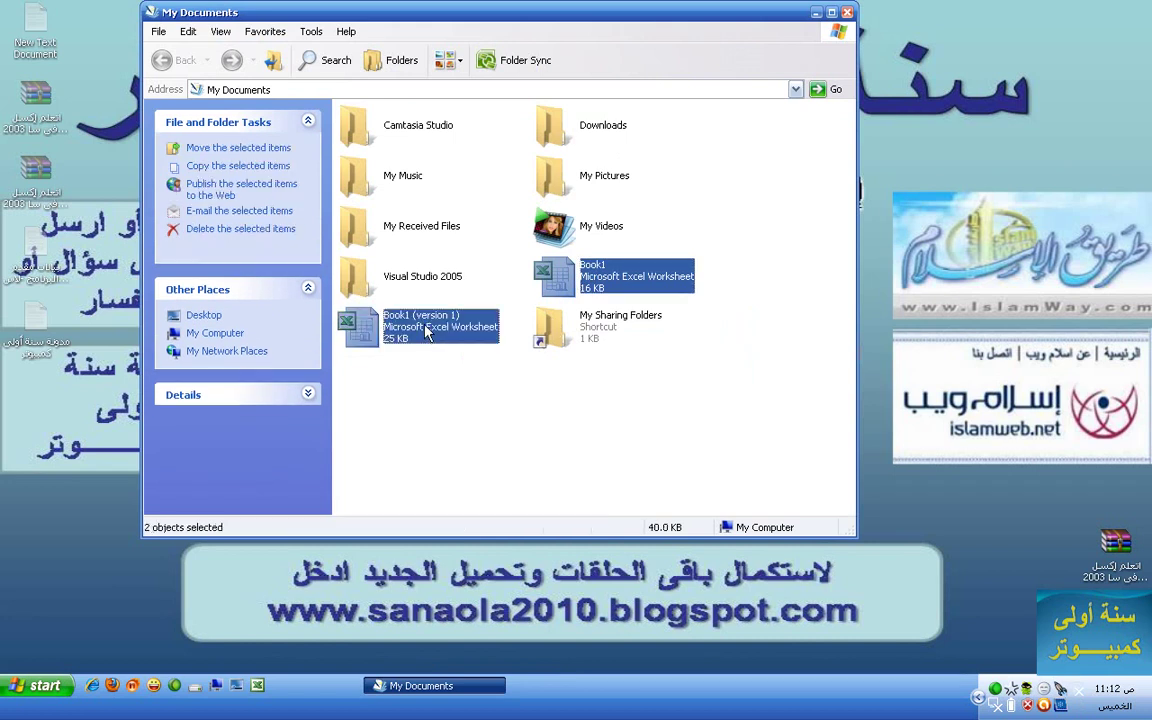
key("Delete")
key("Return")
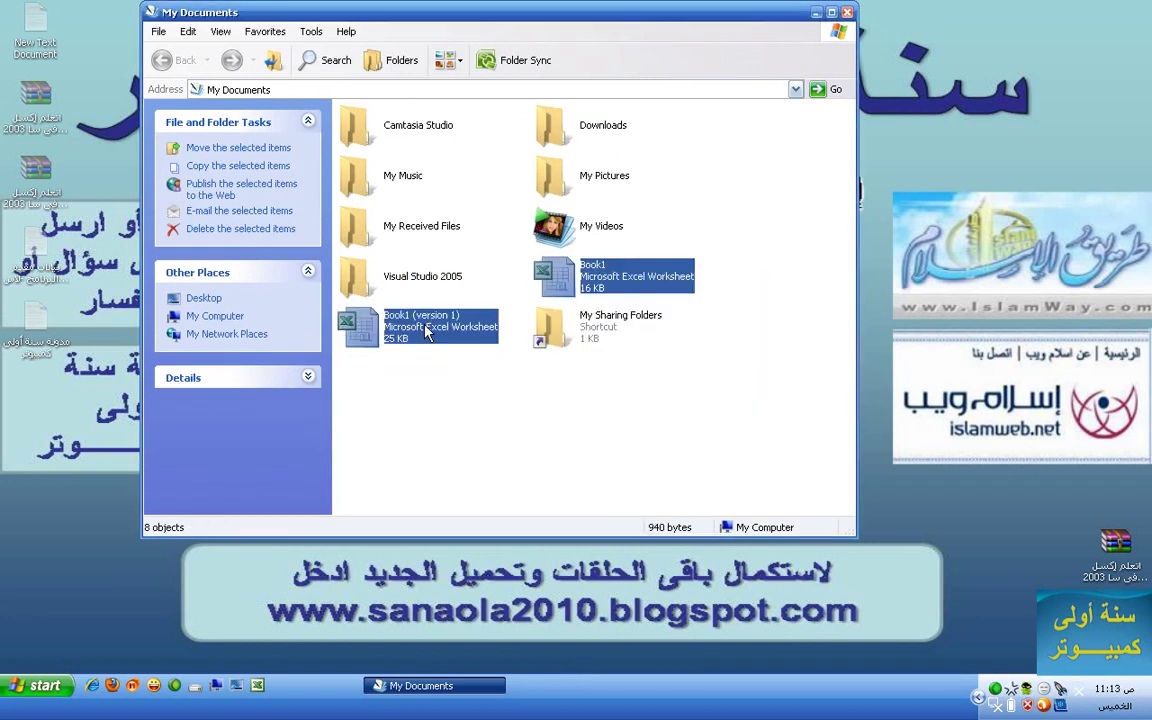
left_click(847, 12)
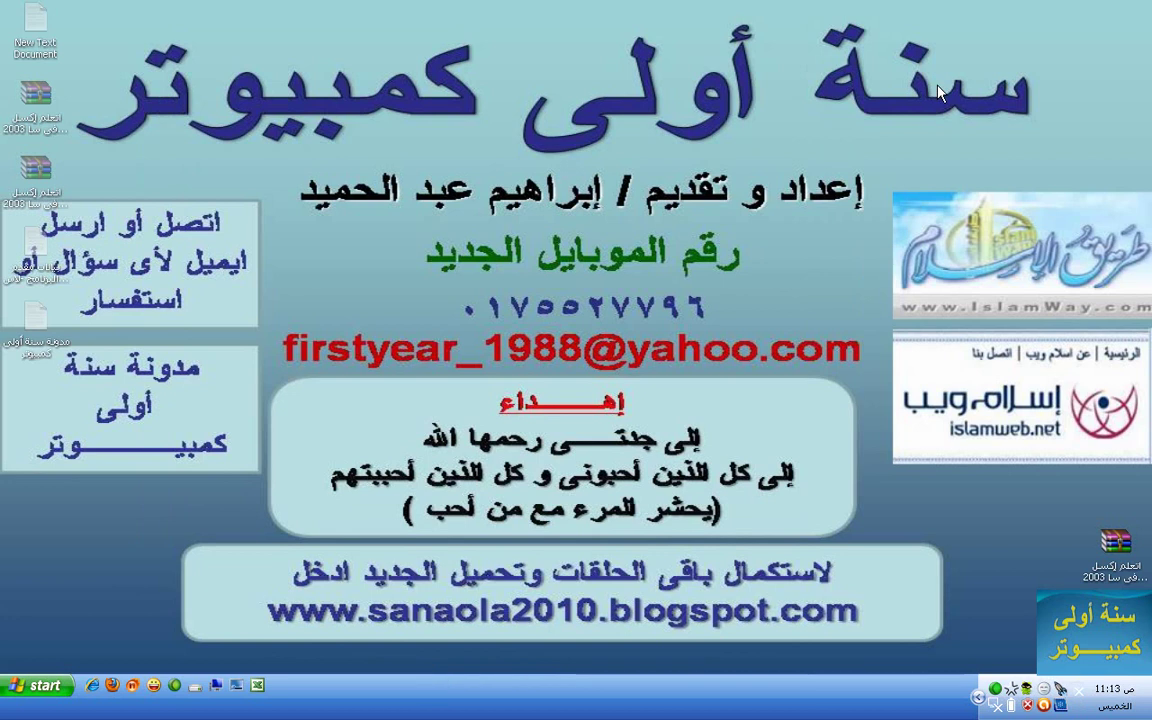